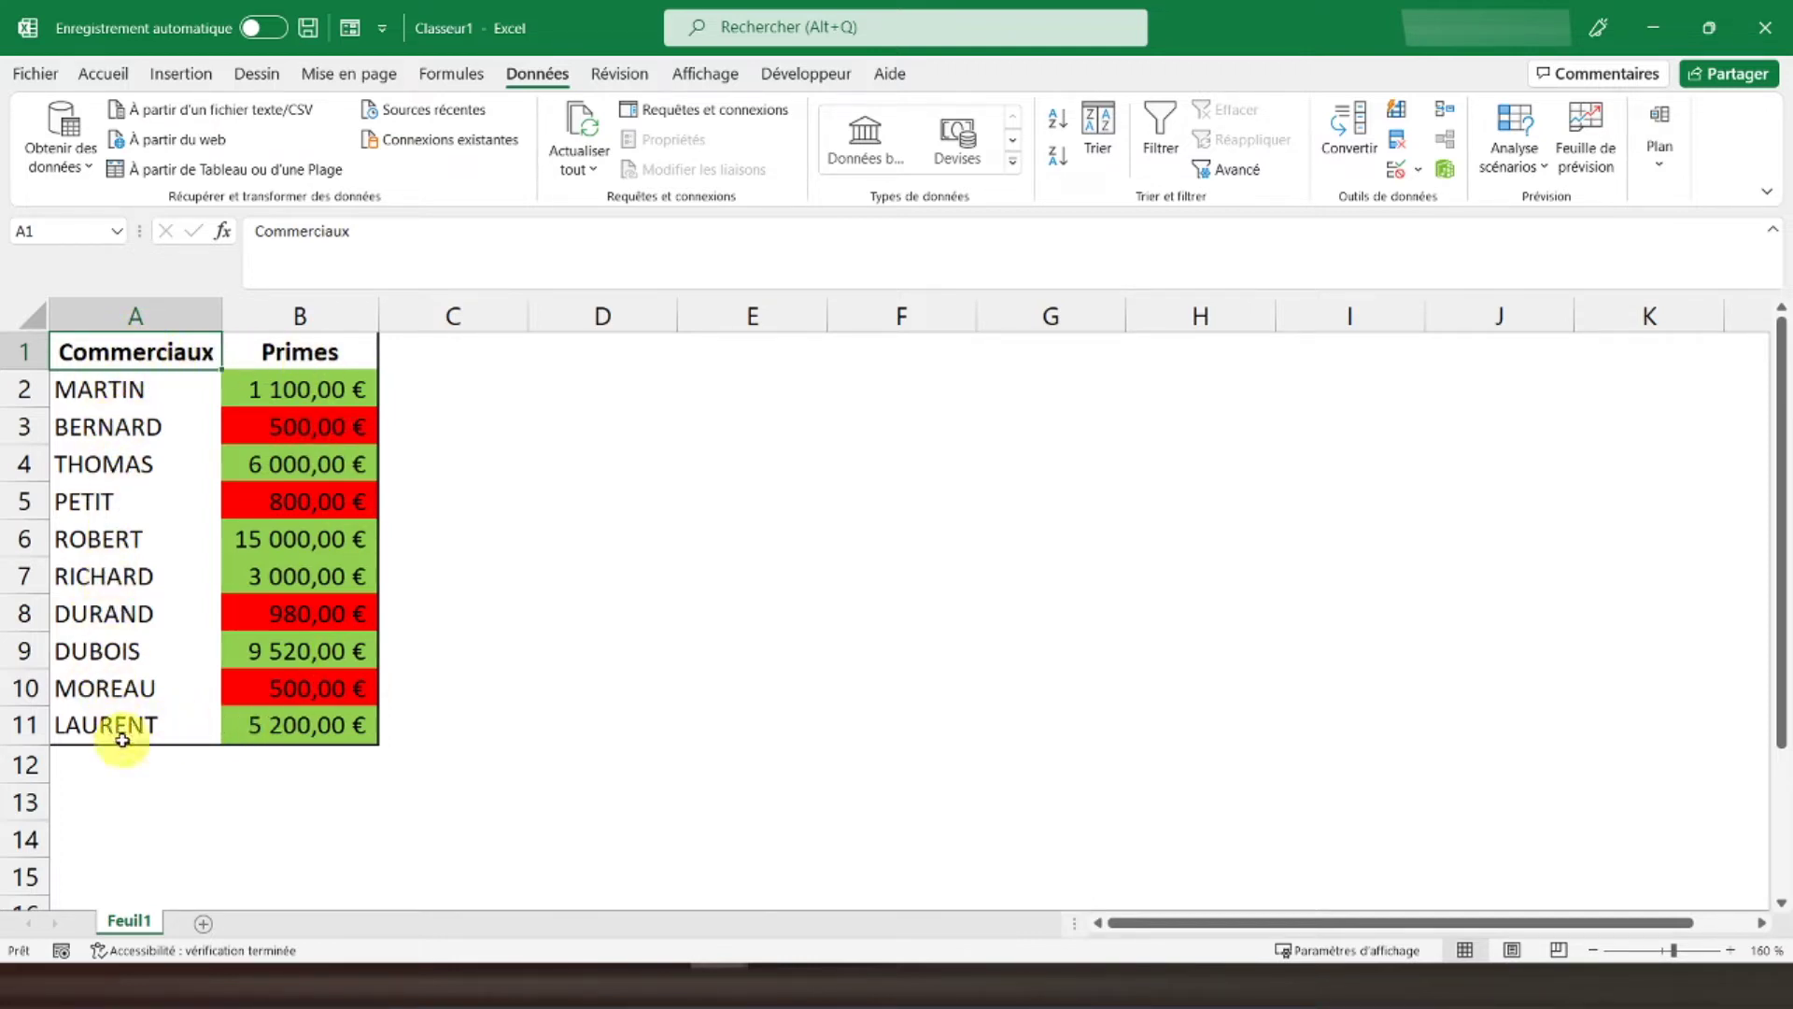
Turn on AutoFilter for the Commerciaux and Primes table headers.
{"action": "left_click", "coordinate": [262, 353]}
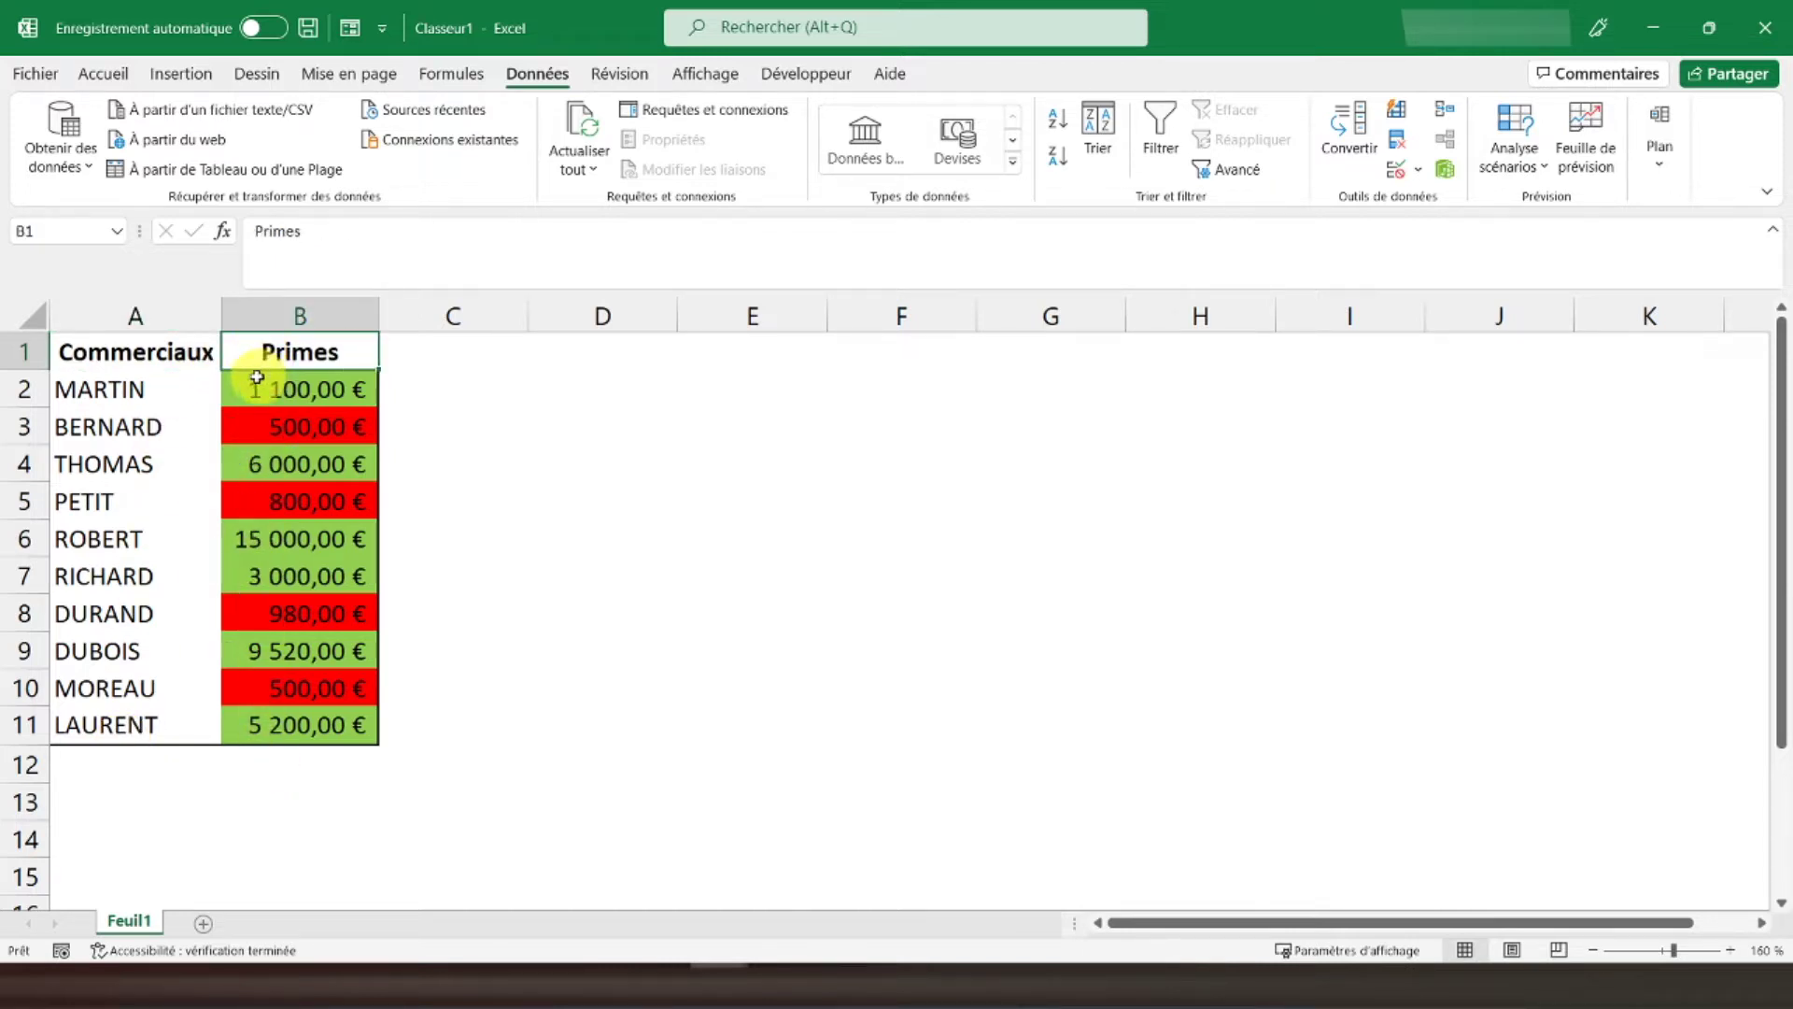
{"action": "left_click", "coordinate": [248, 426]}
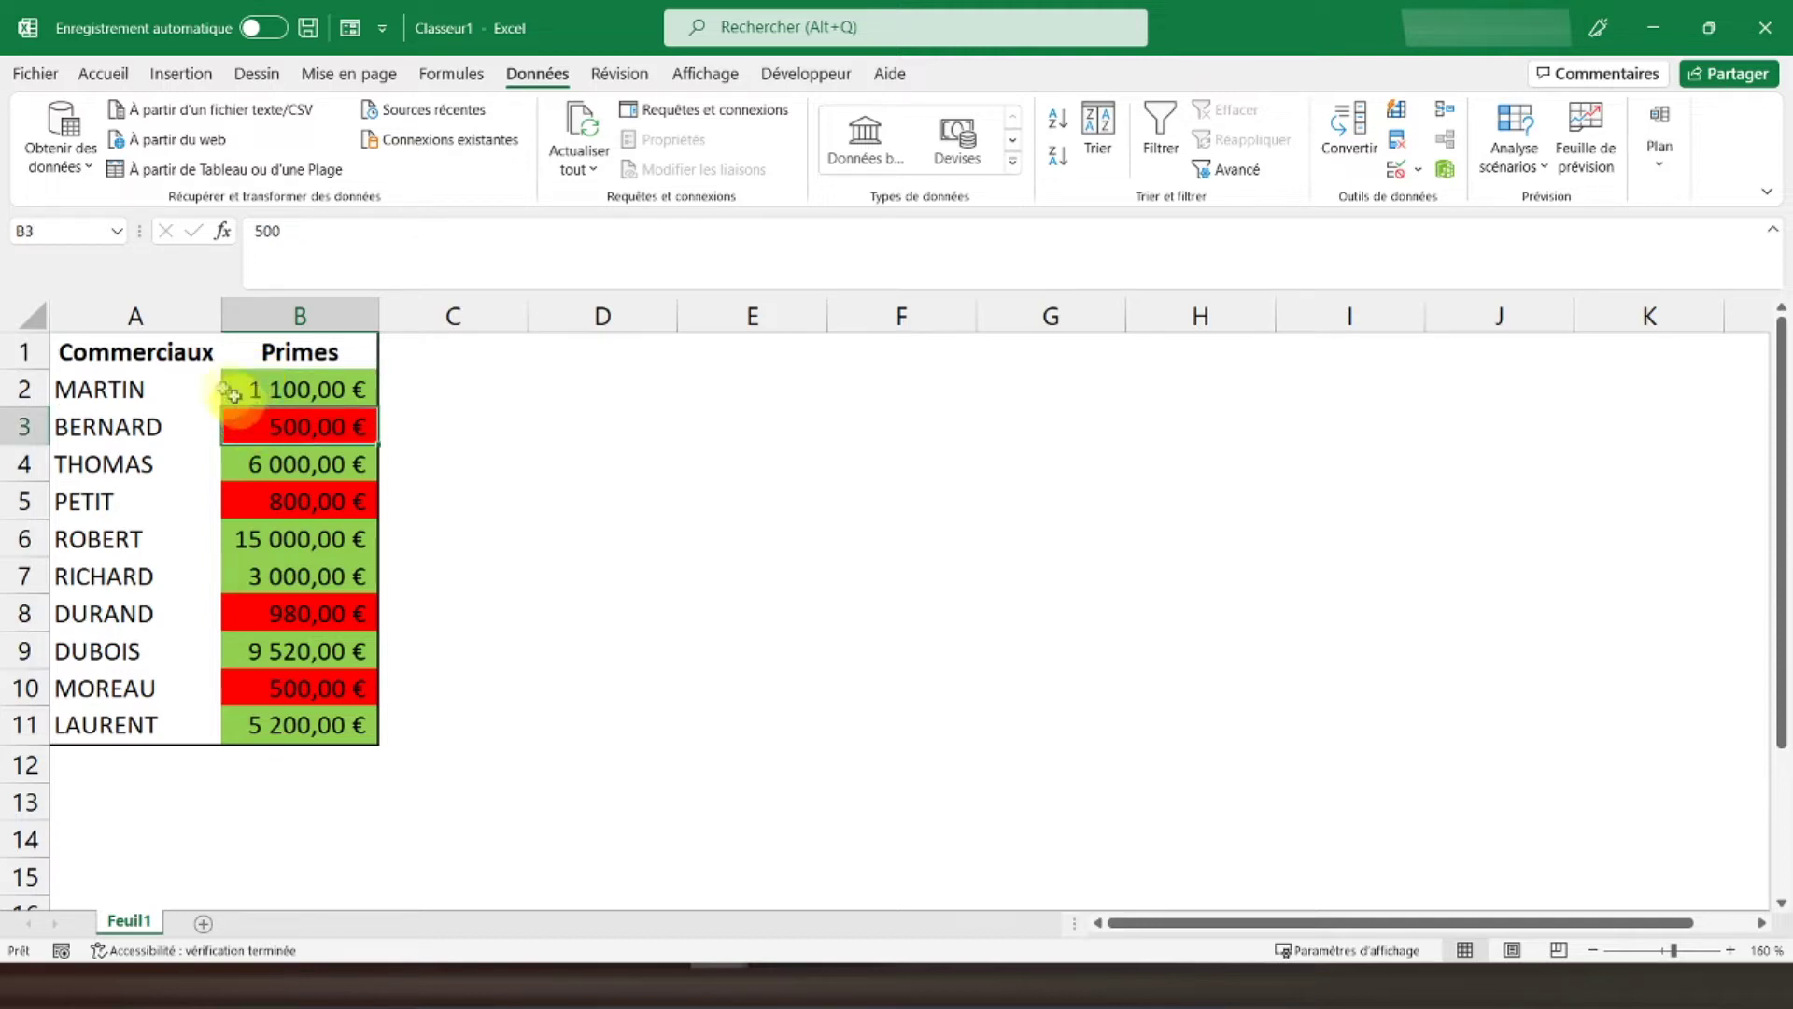
{"action": "left_click", "coordinate": [155, 356]}
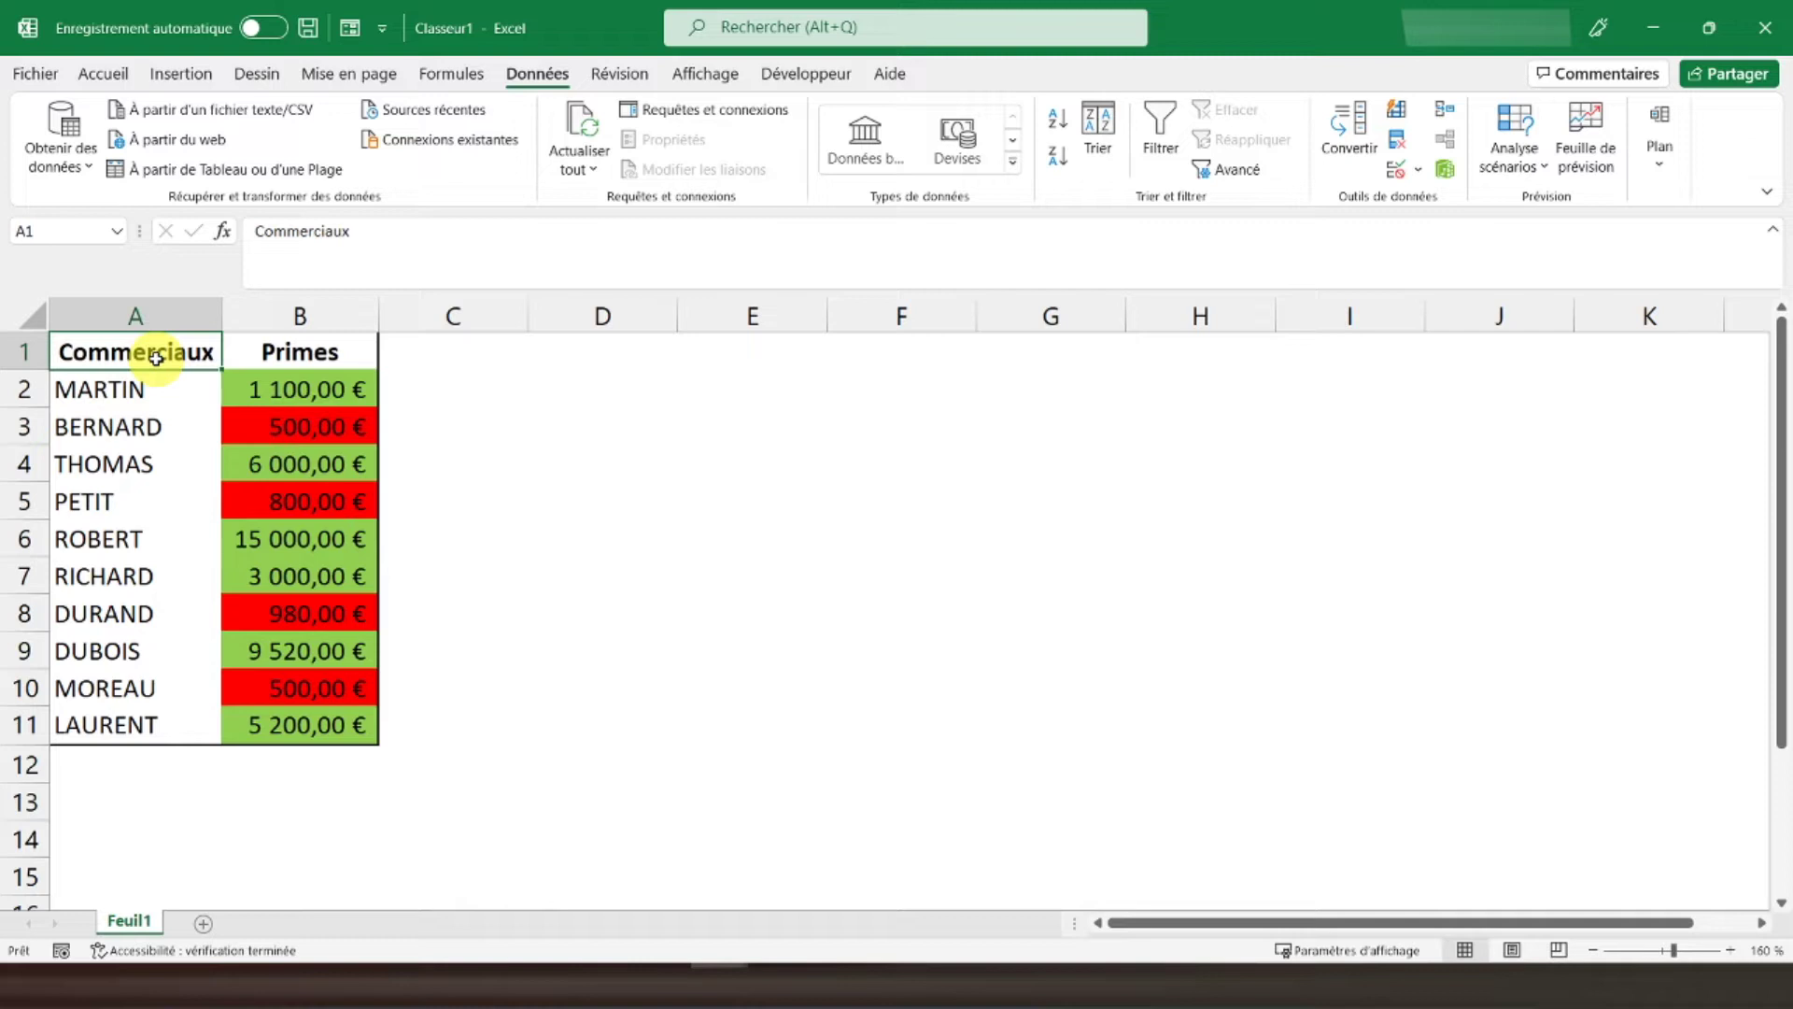
{"action": "left_click", "coordinate": [273, 348]}
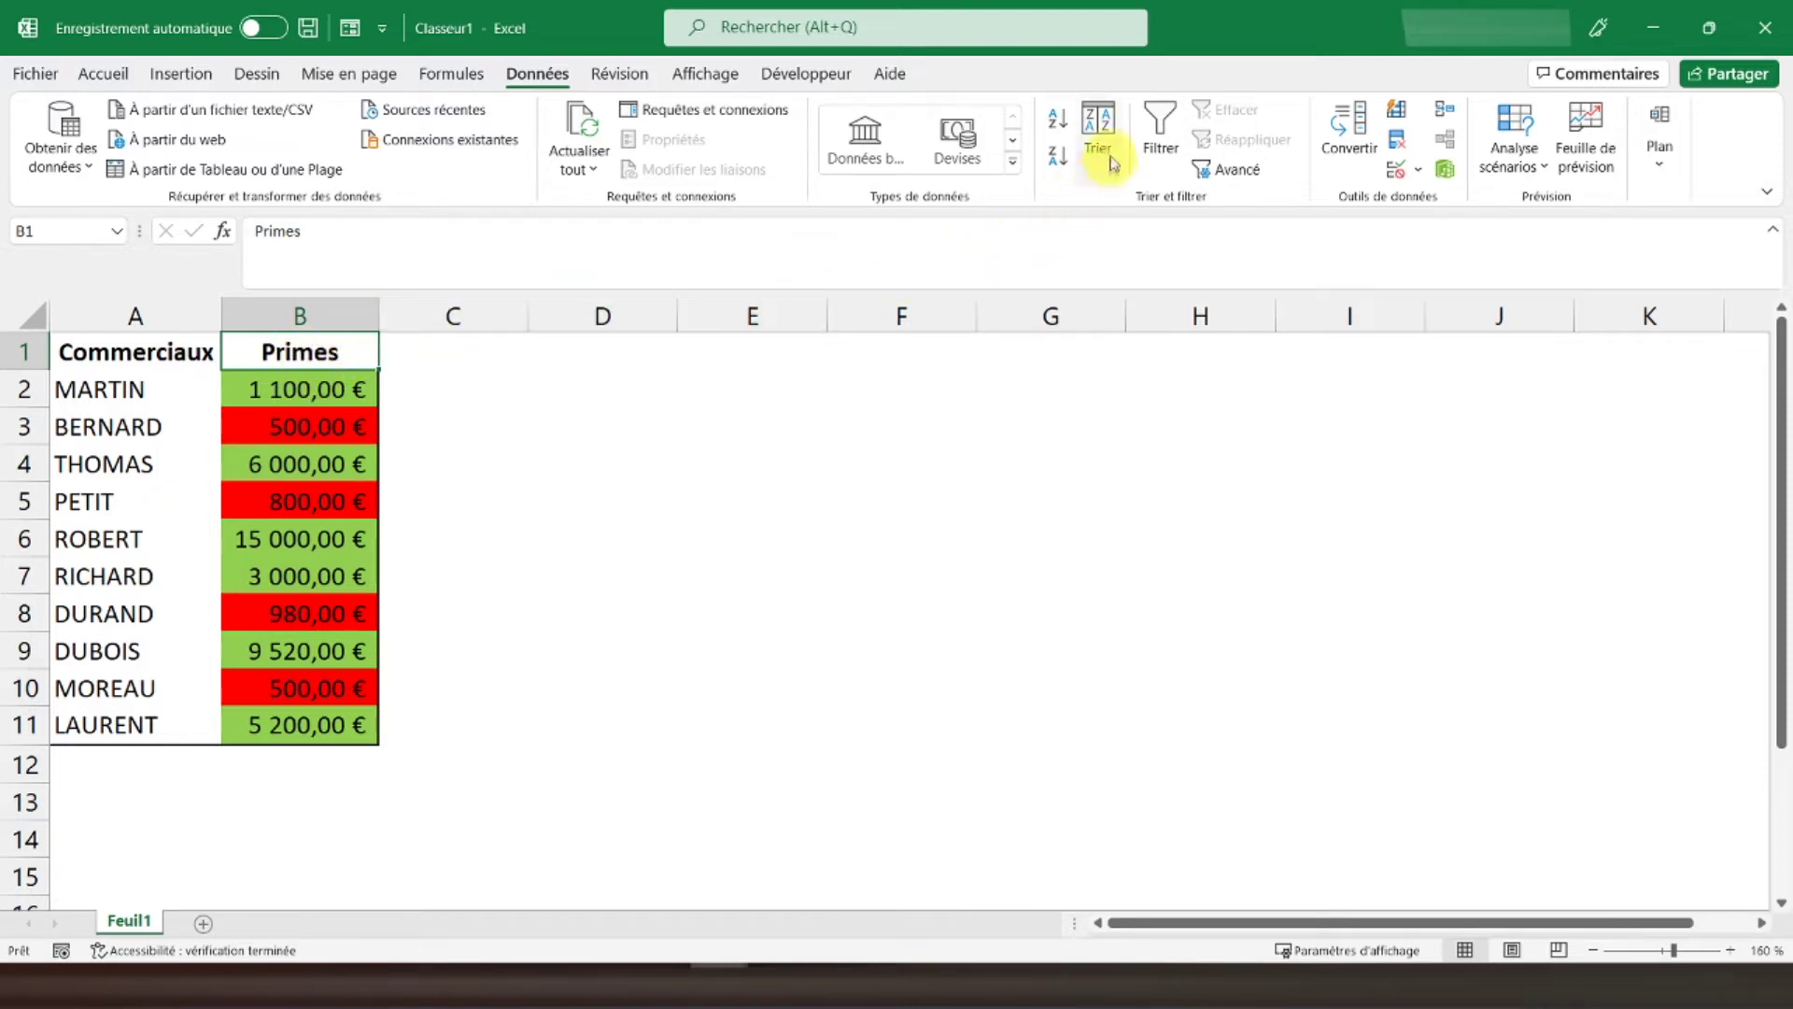
{"action": "left_click", "coordinate": [1158, 146]}
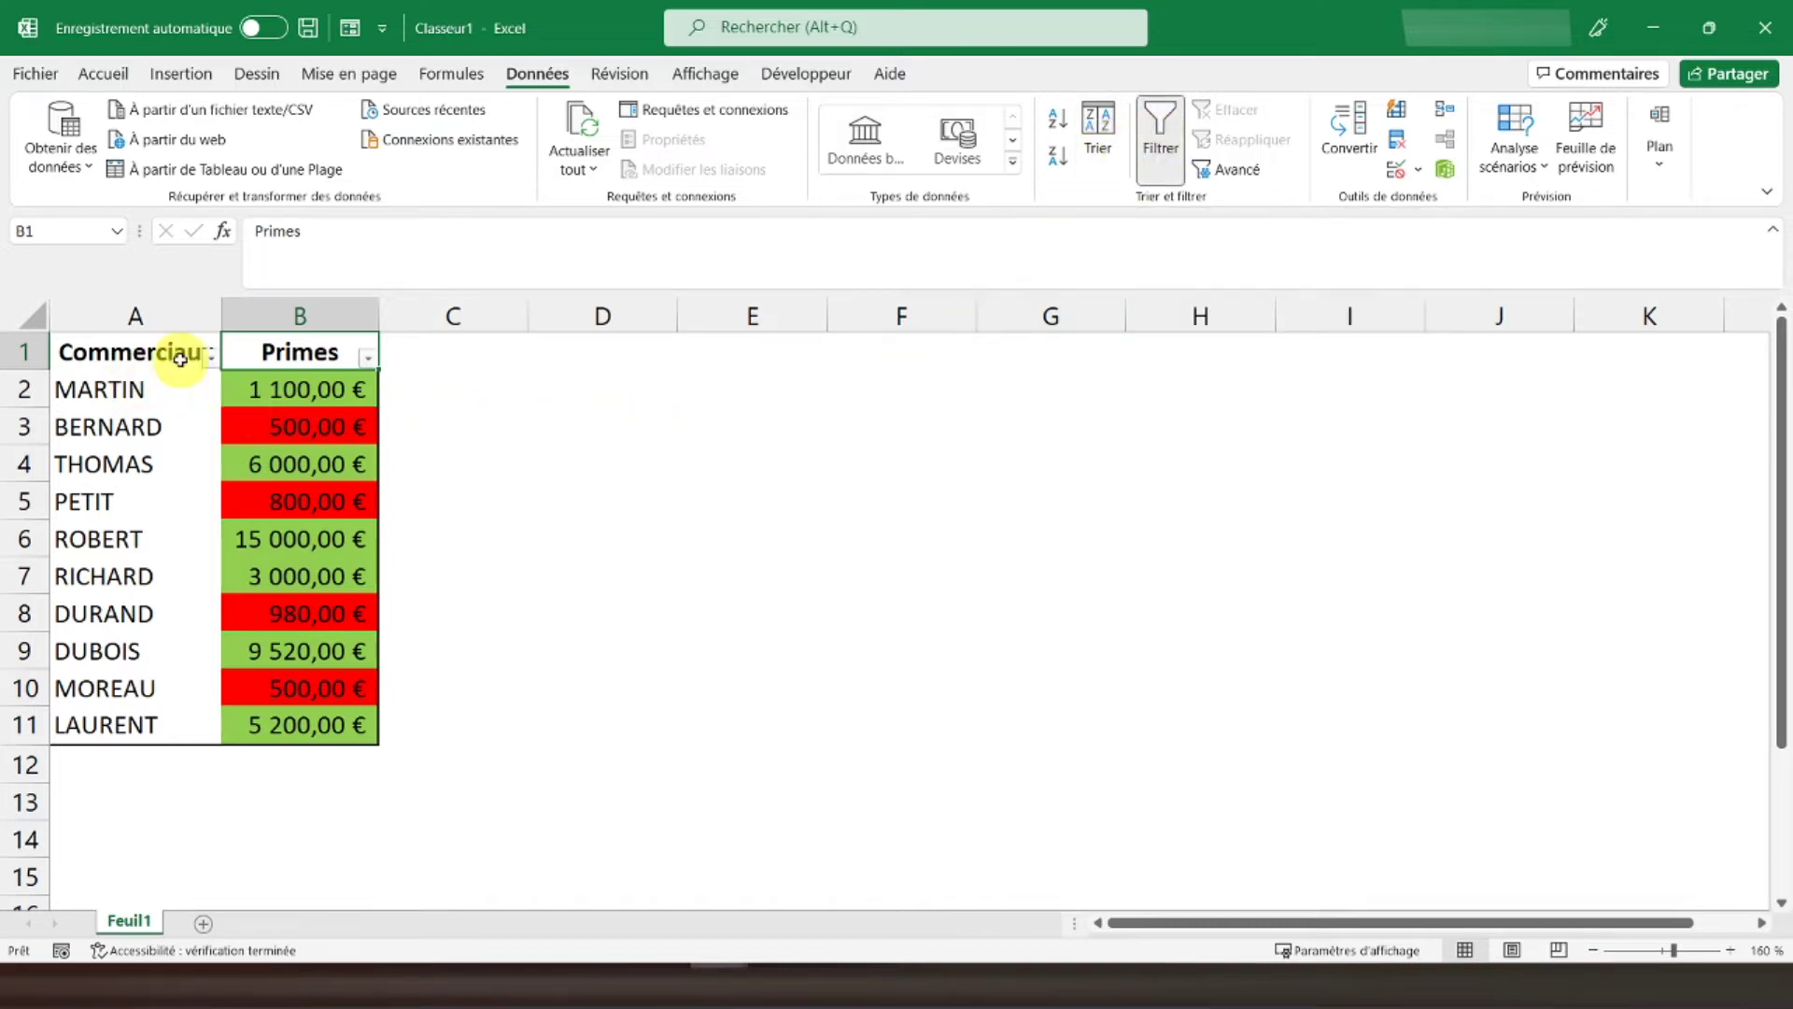
{"action": "left_click", "coordinate": [209, 356]}
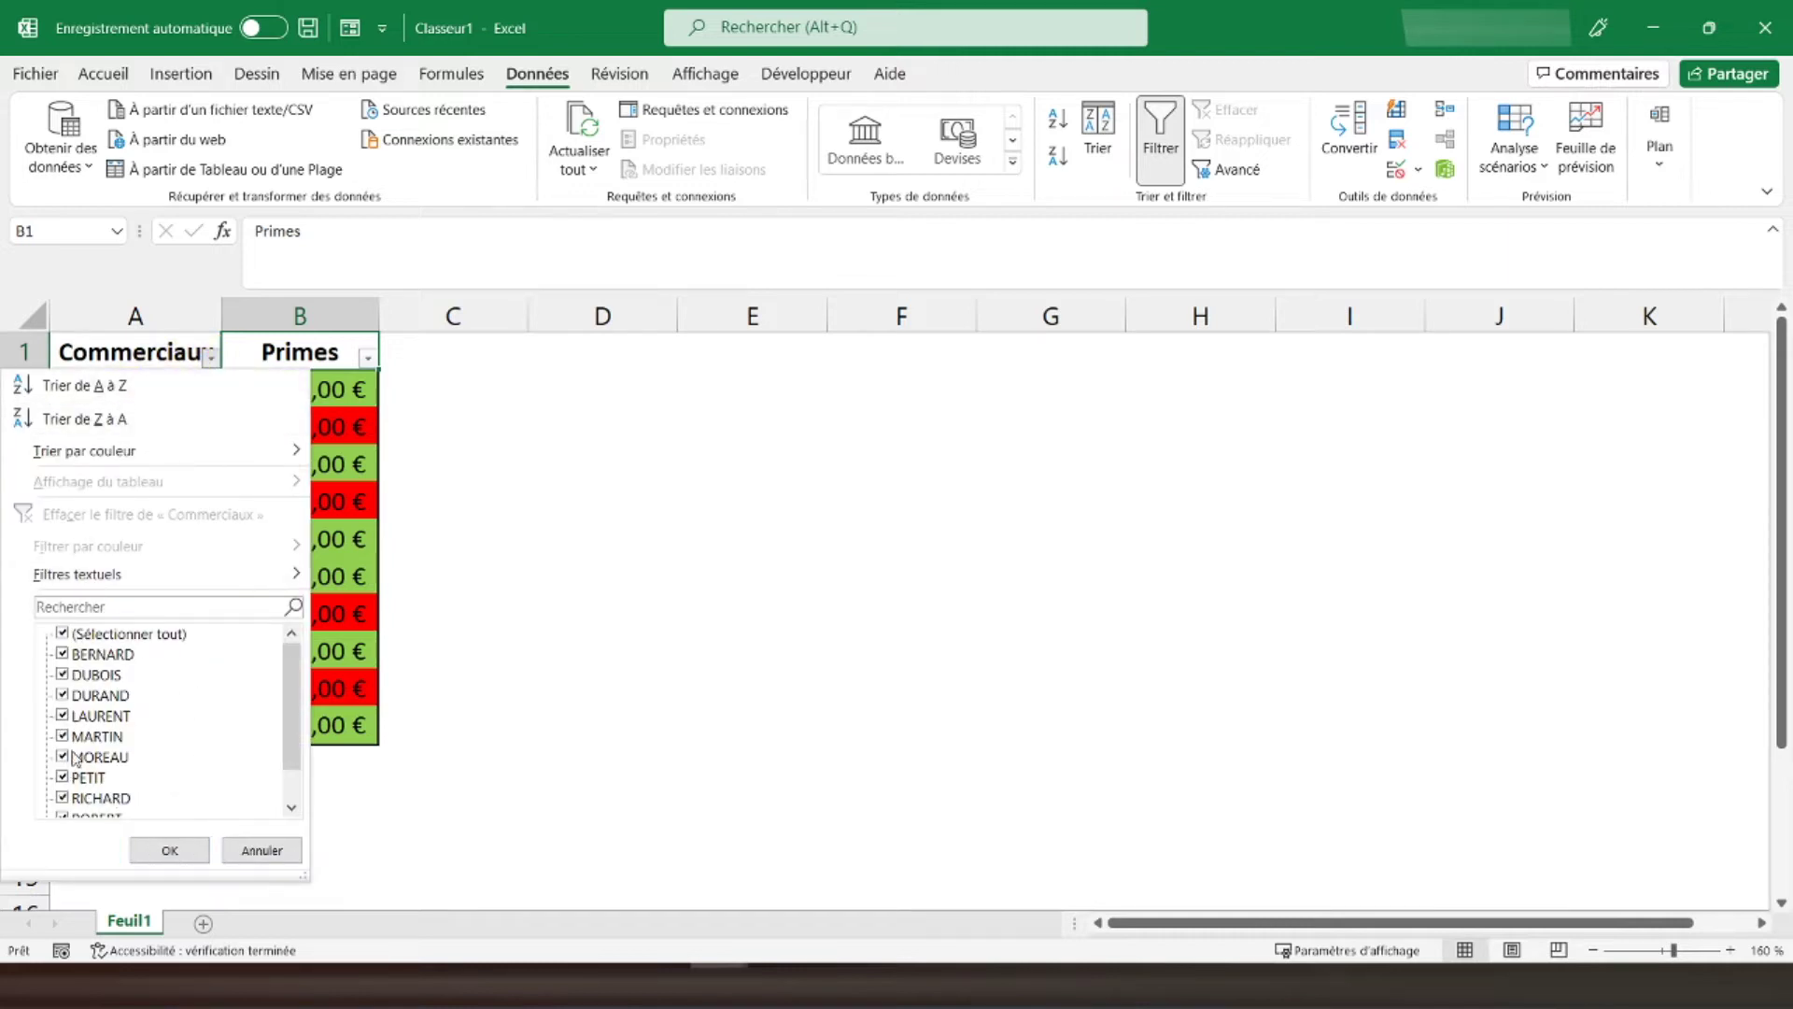
{"action": "left_click", "coordinate": [455, 408]}
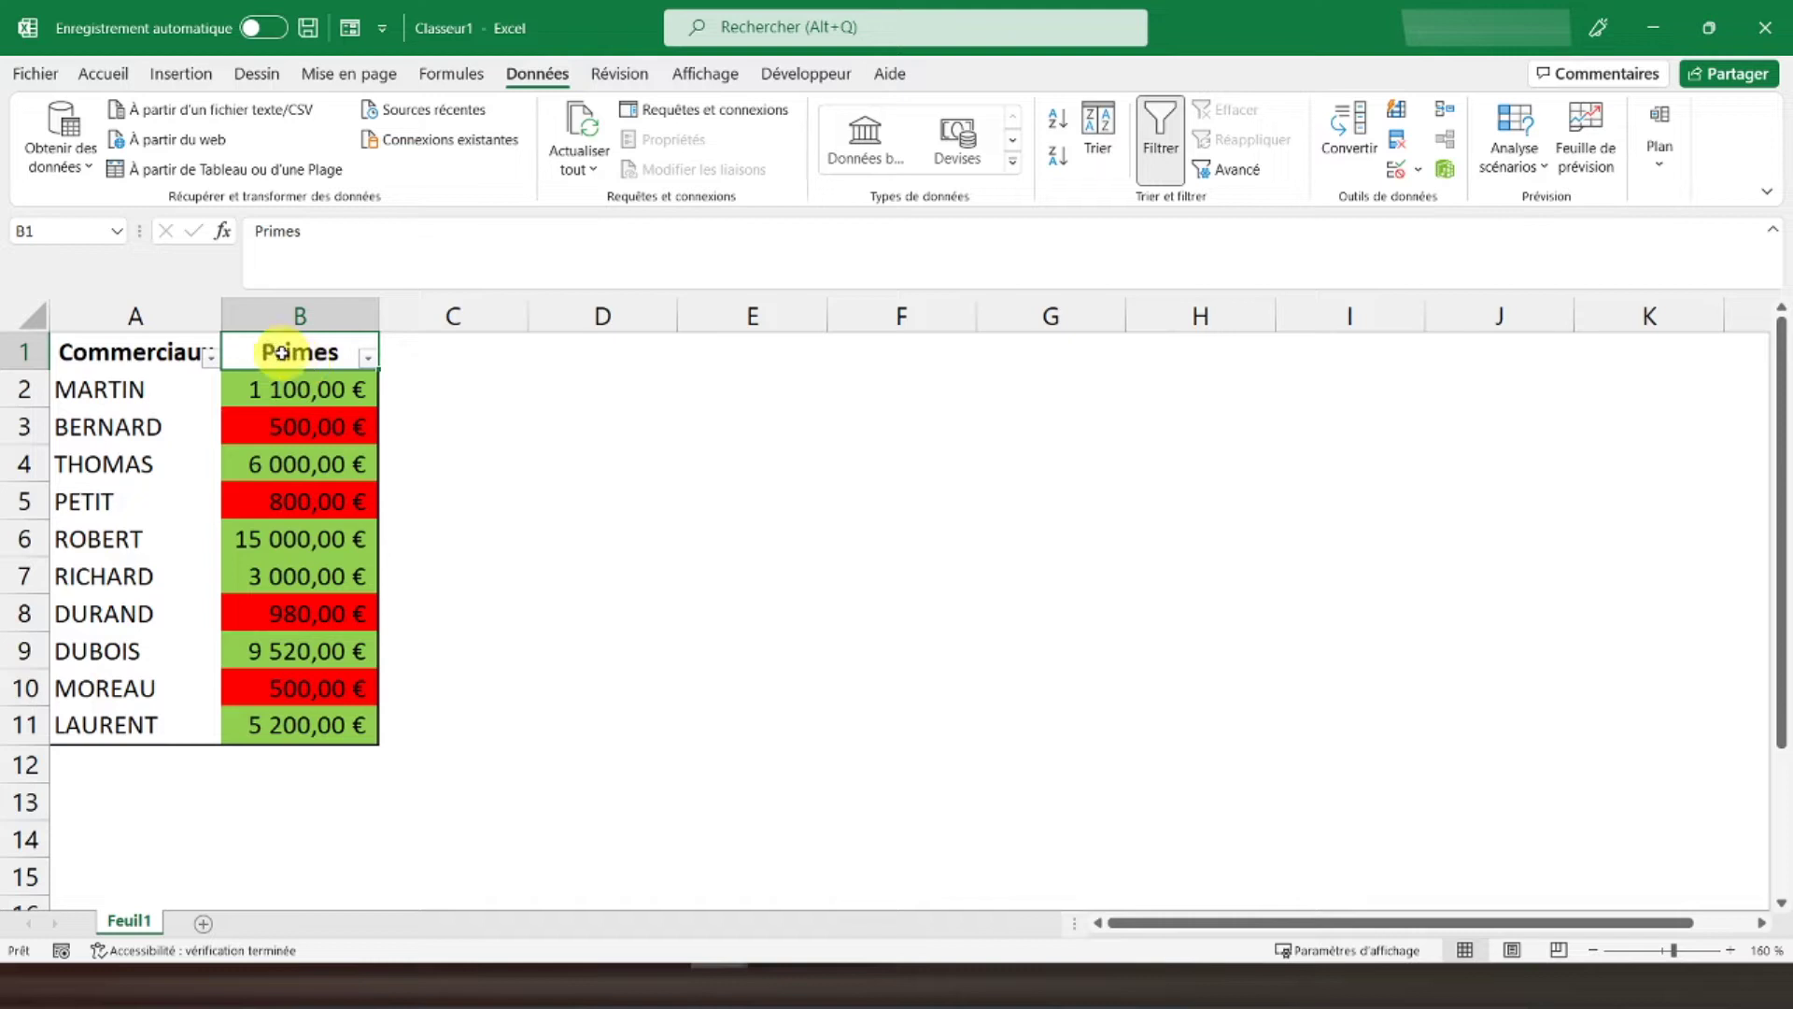
Filter Primes by red fill, then green fill, then clear the colour filter.
{"action": "left_click", "coordinate": [366, 357]}
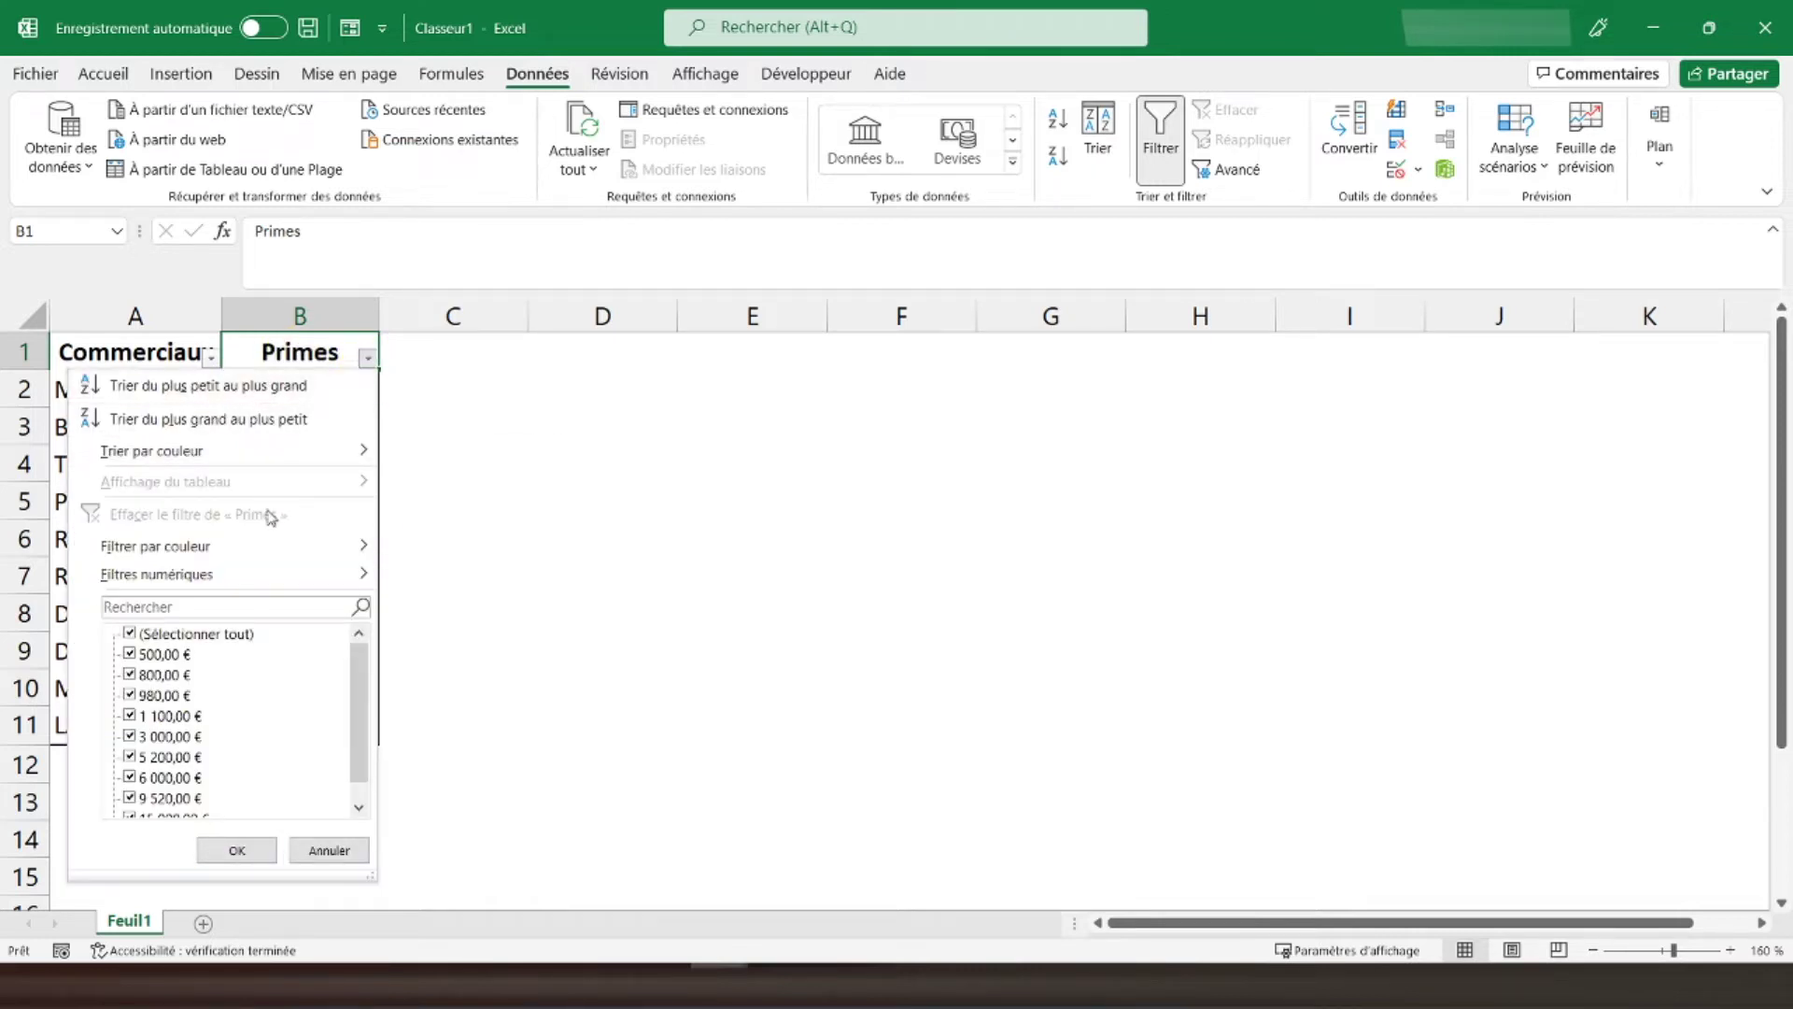
{"action": "mouse_move", "coordinate": [155, 546]}
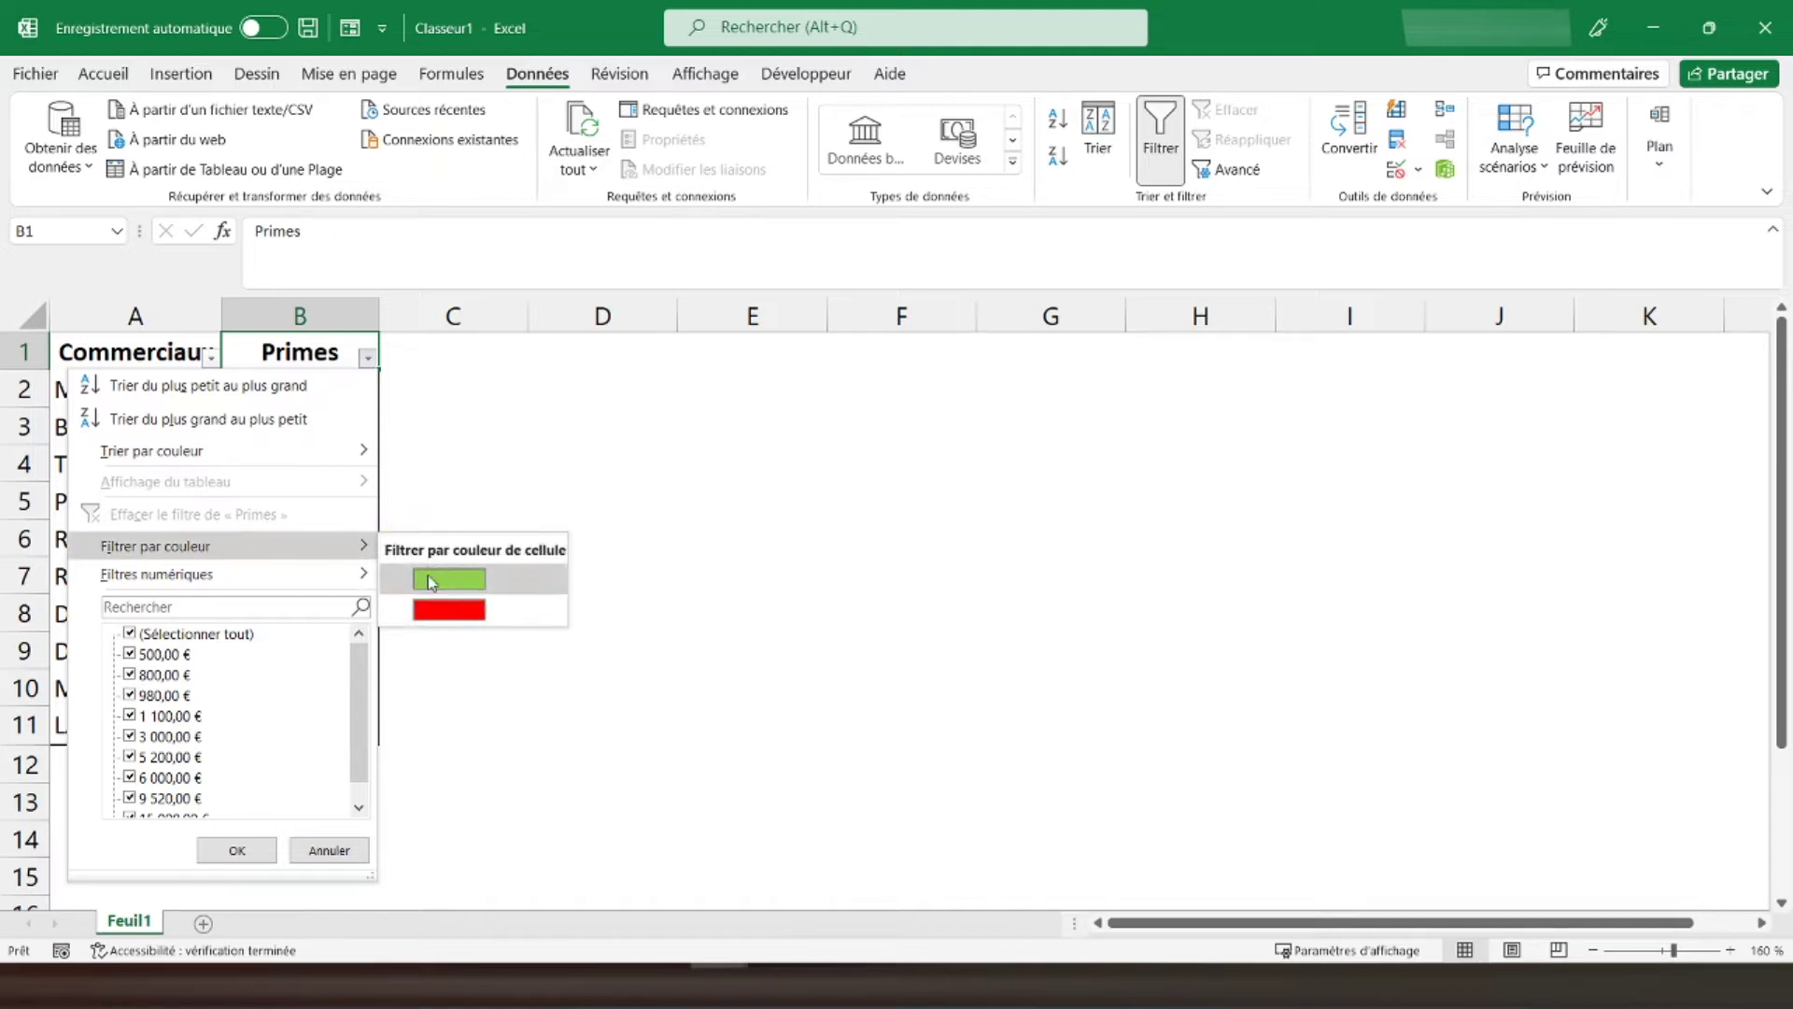
{"action": "left_click", "coordinate": [447, 615]}
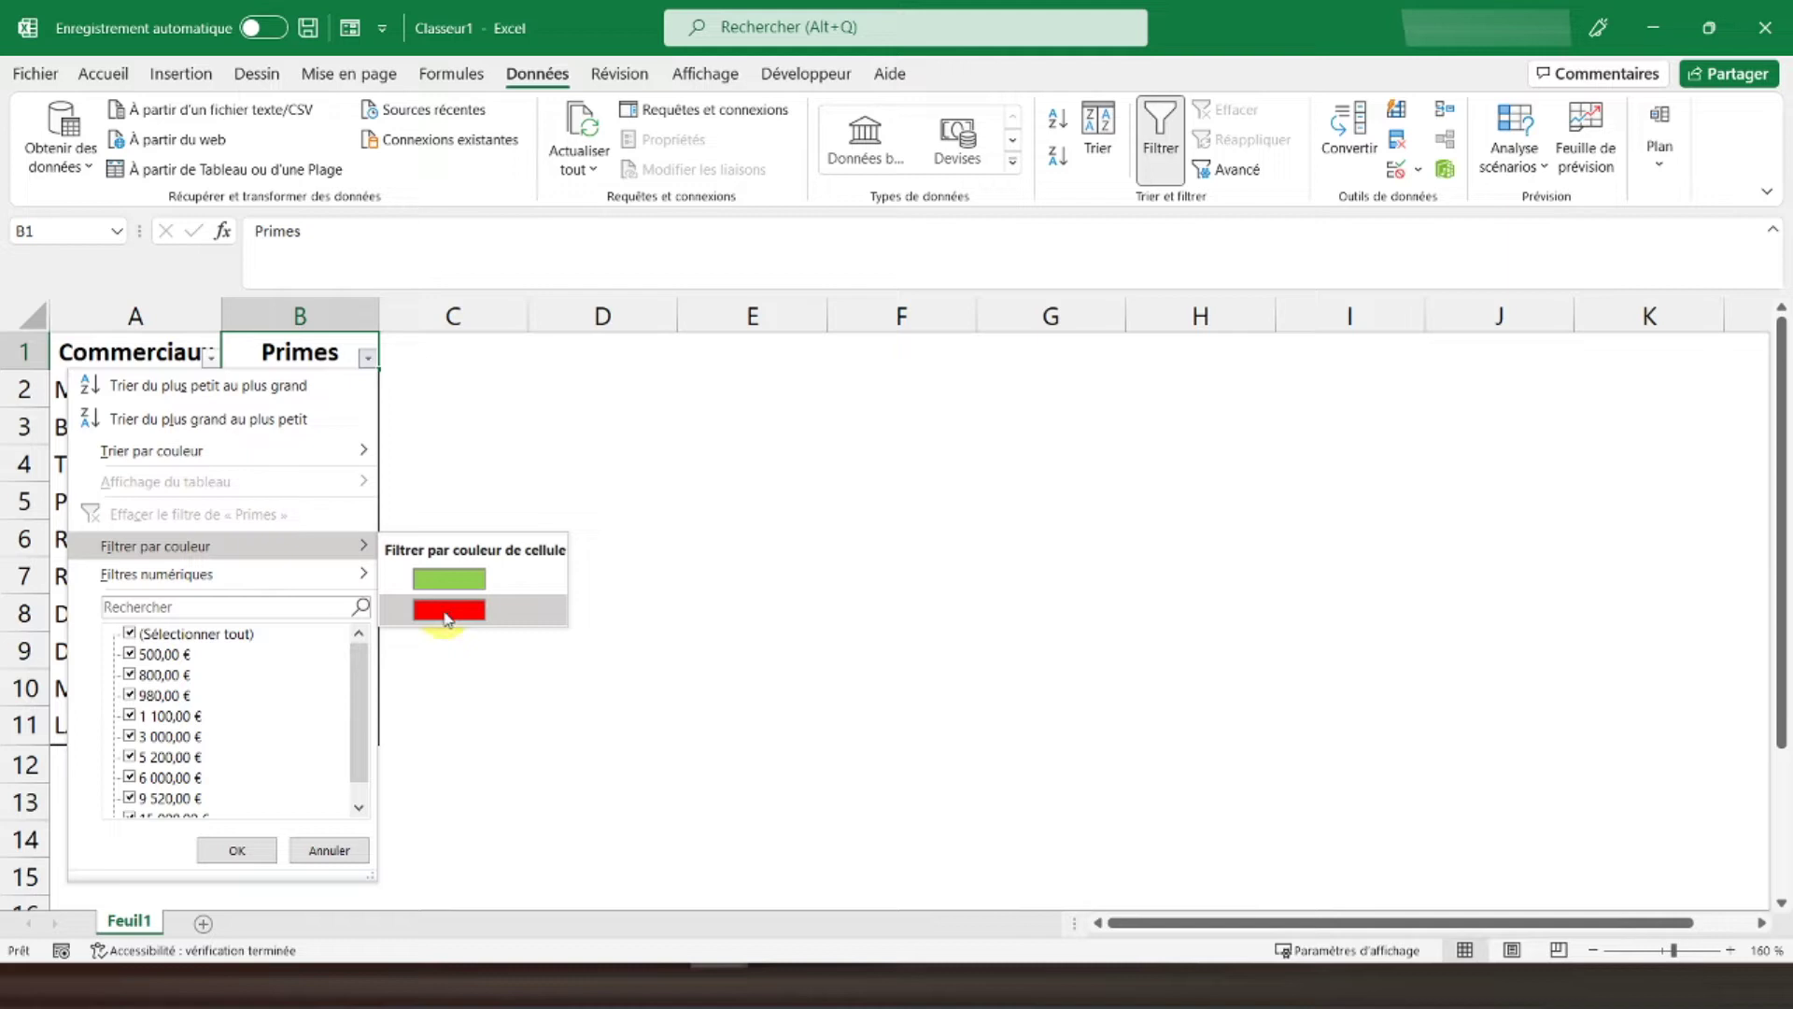
{"action": "left_click", "coordinate": [447, 615]}
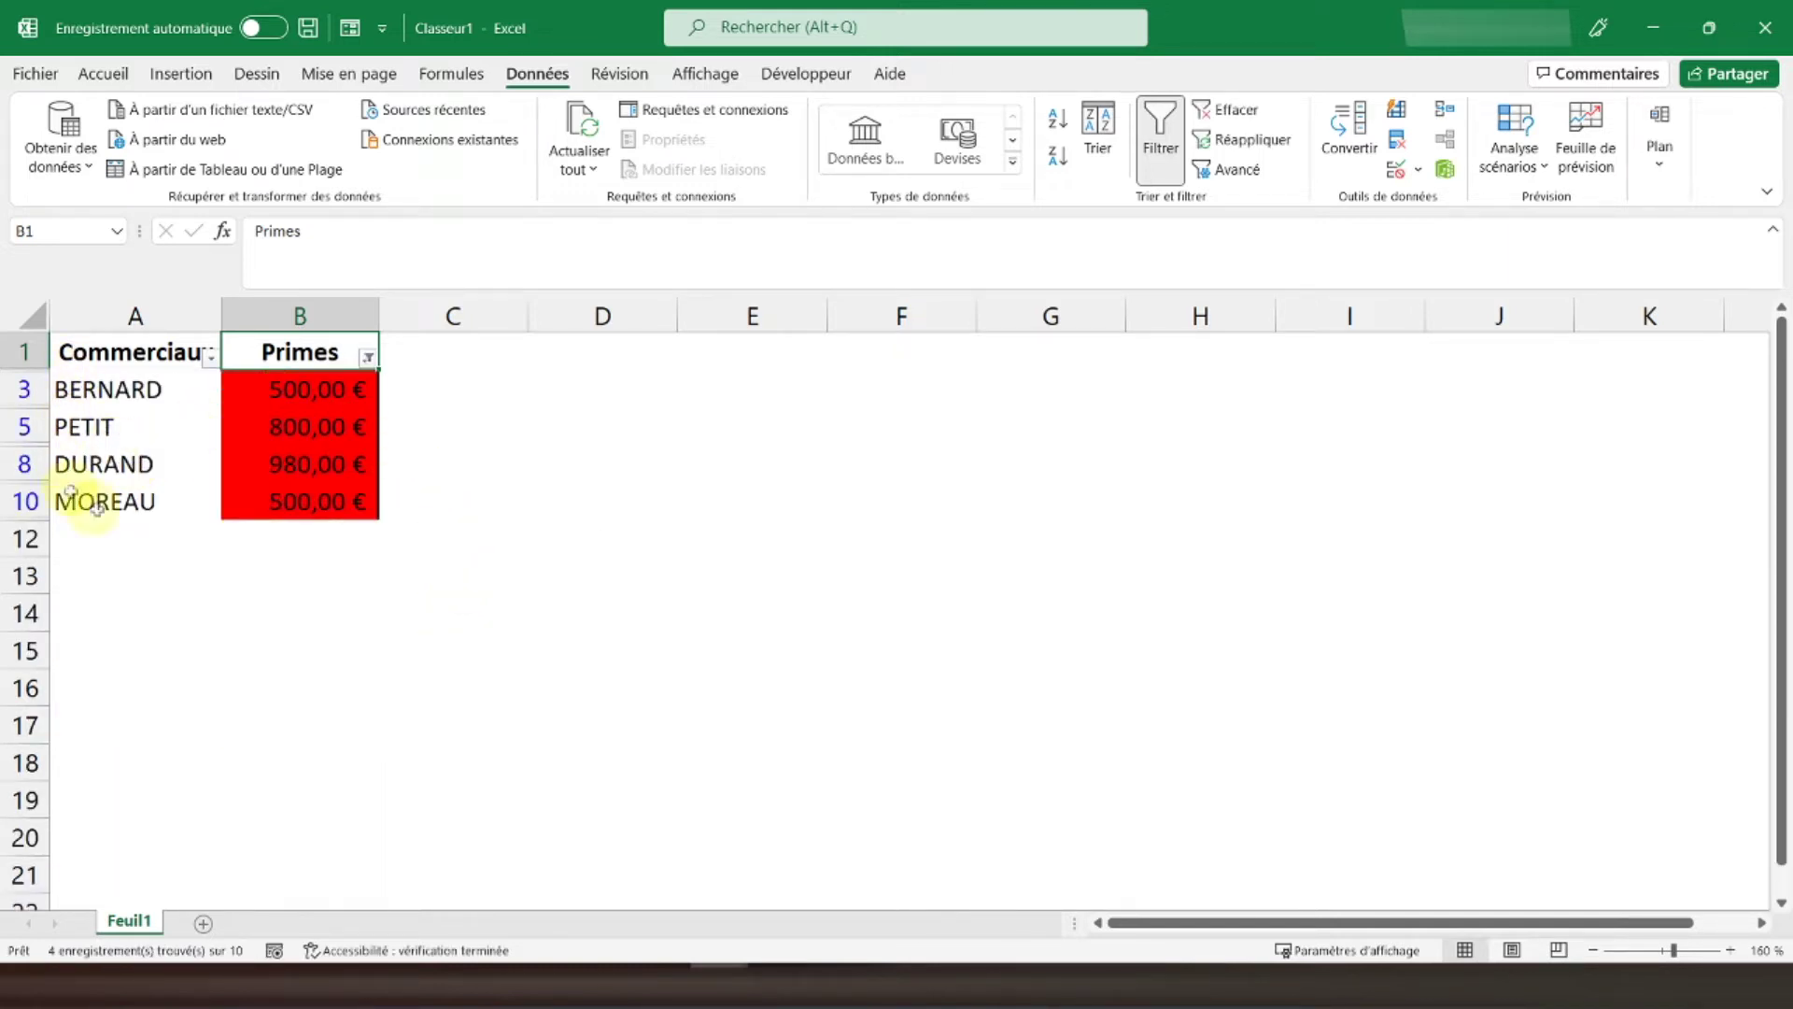
{"action": "left_click", "coordinate": [369, 360]}
{"action": "mouse_move", "coordinate": [224, 545]}
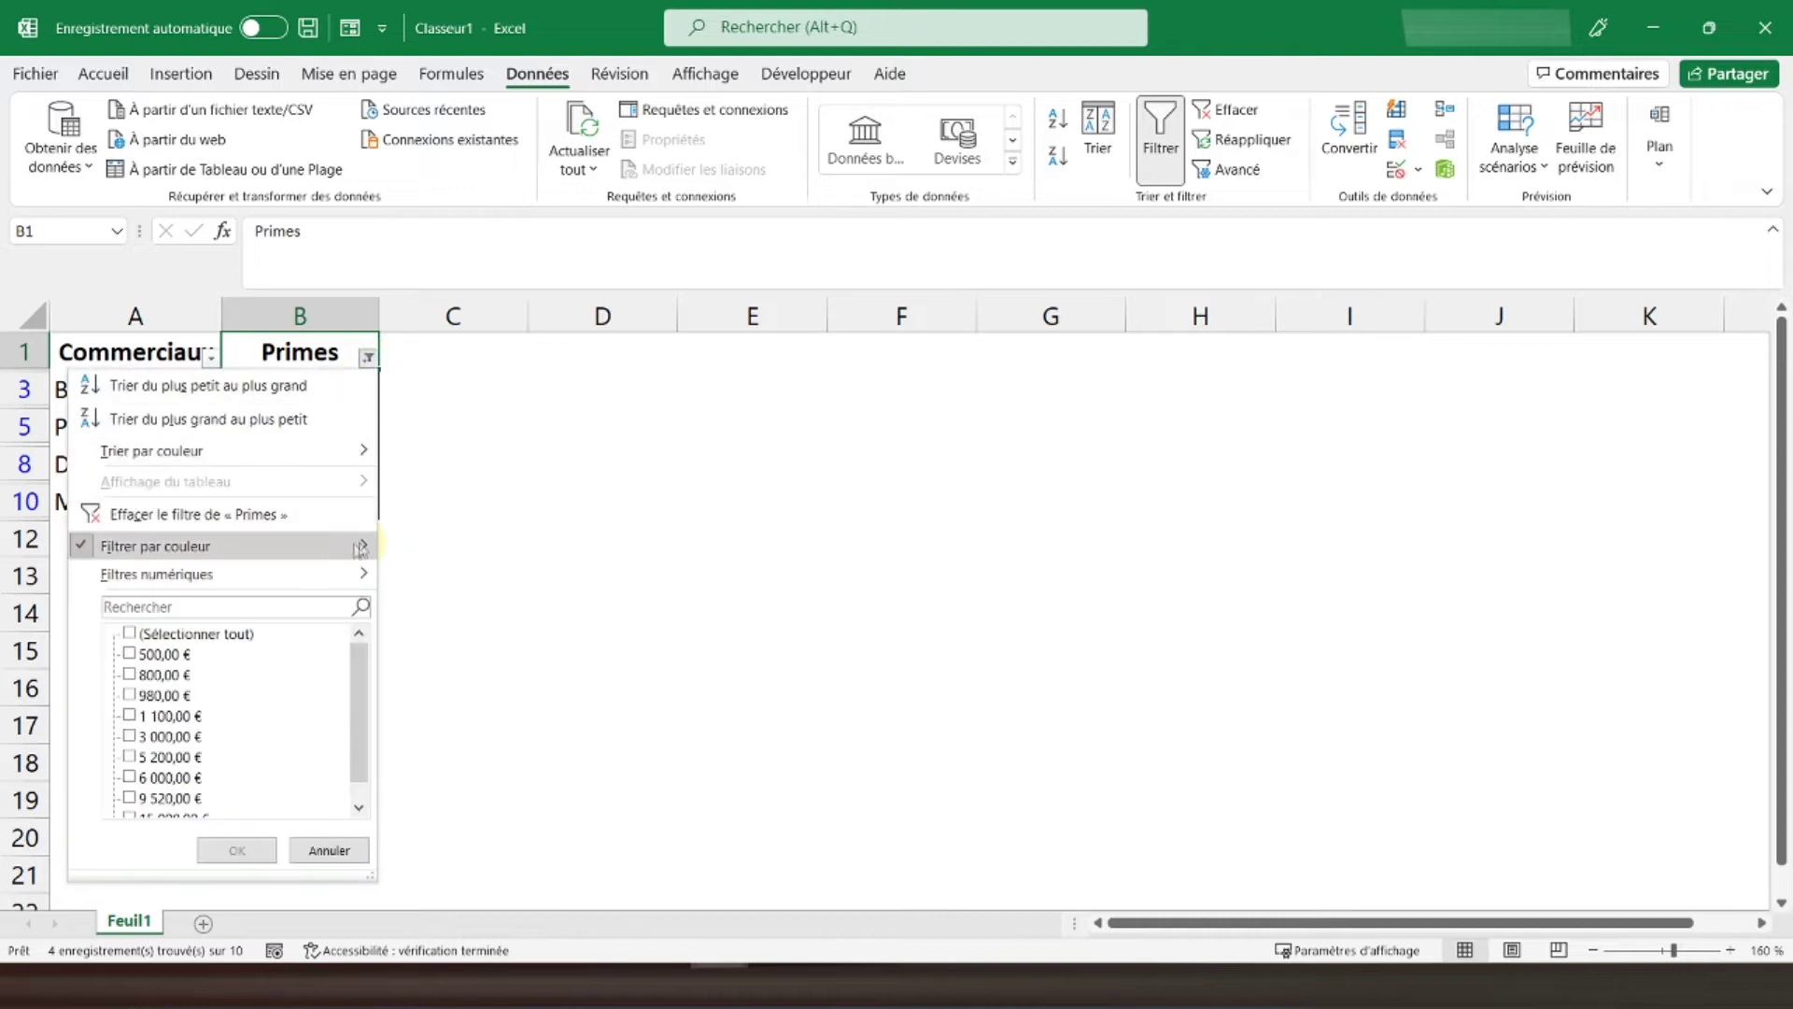
{"action": "left_click", "coordinate": [464, 592]}
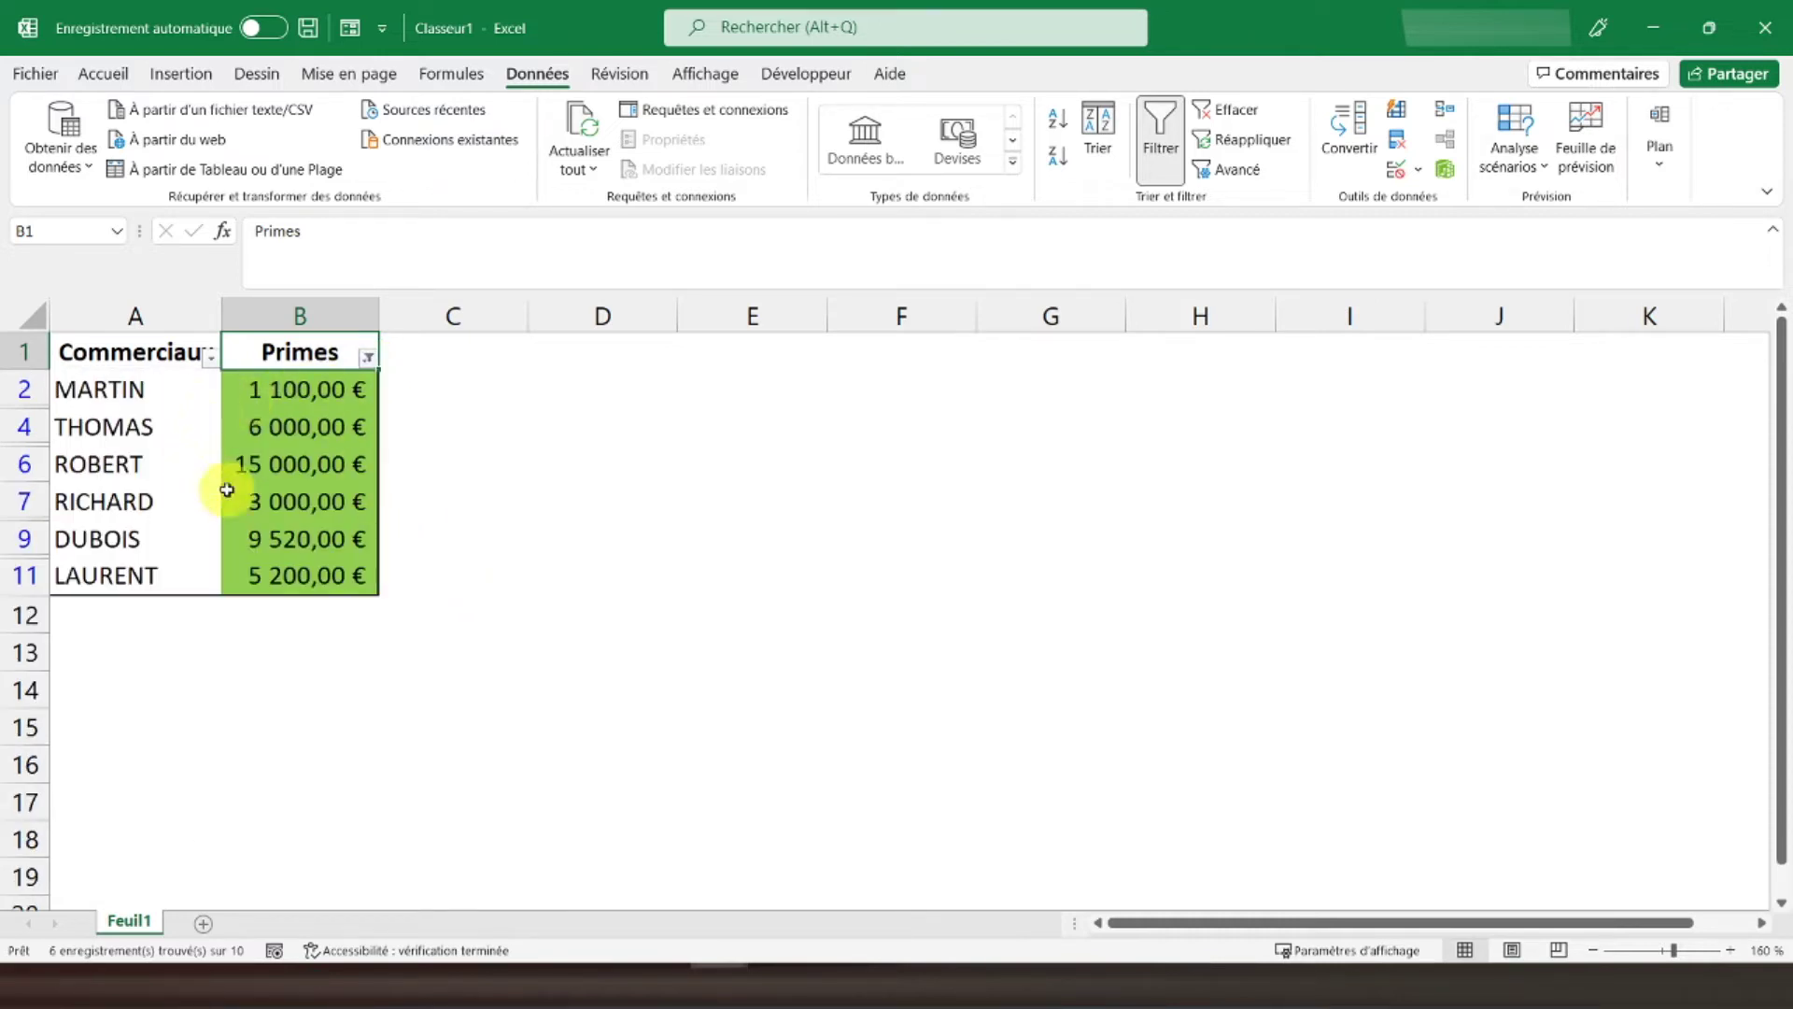
{"action": "left_click", "coordinate": [368, 356]}
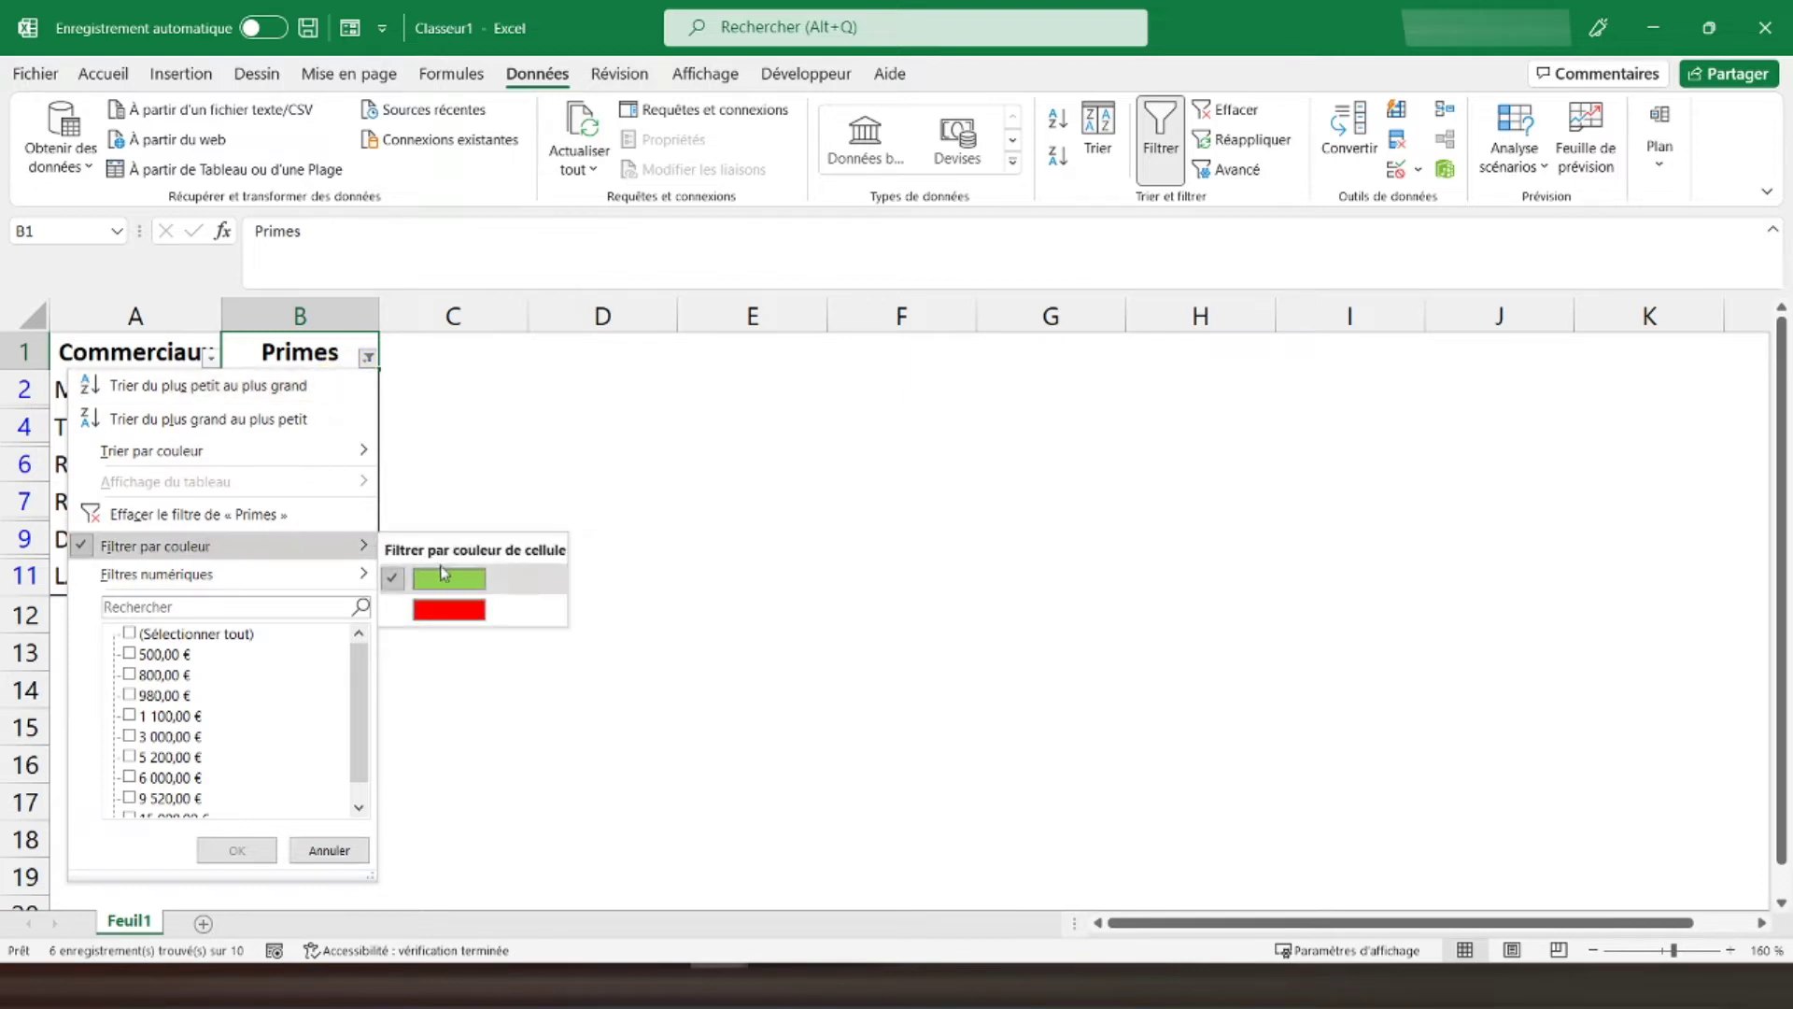
{"action": "mouse_move", "coordinate": [224, 546]}
{"action": "left_click", "coordinate": [441, 572]}
{"action": "left_click", "coordinate": [128, 761]}
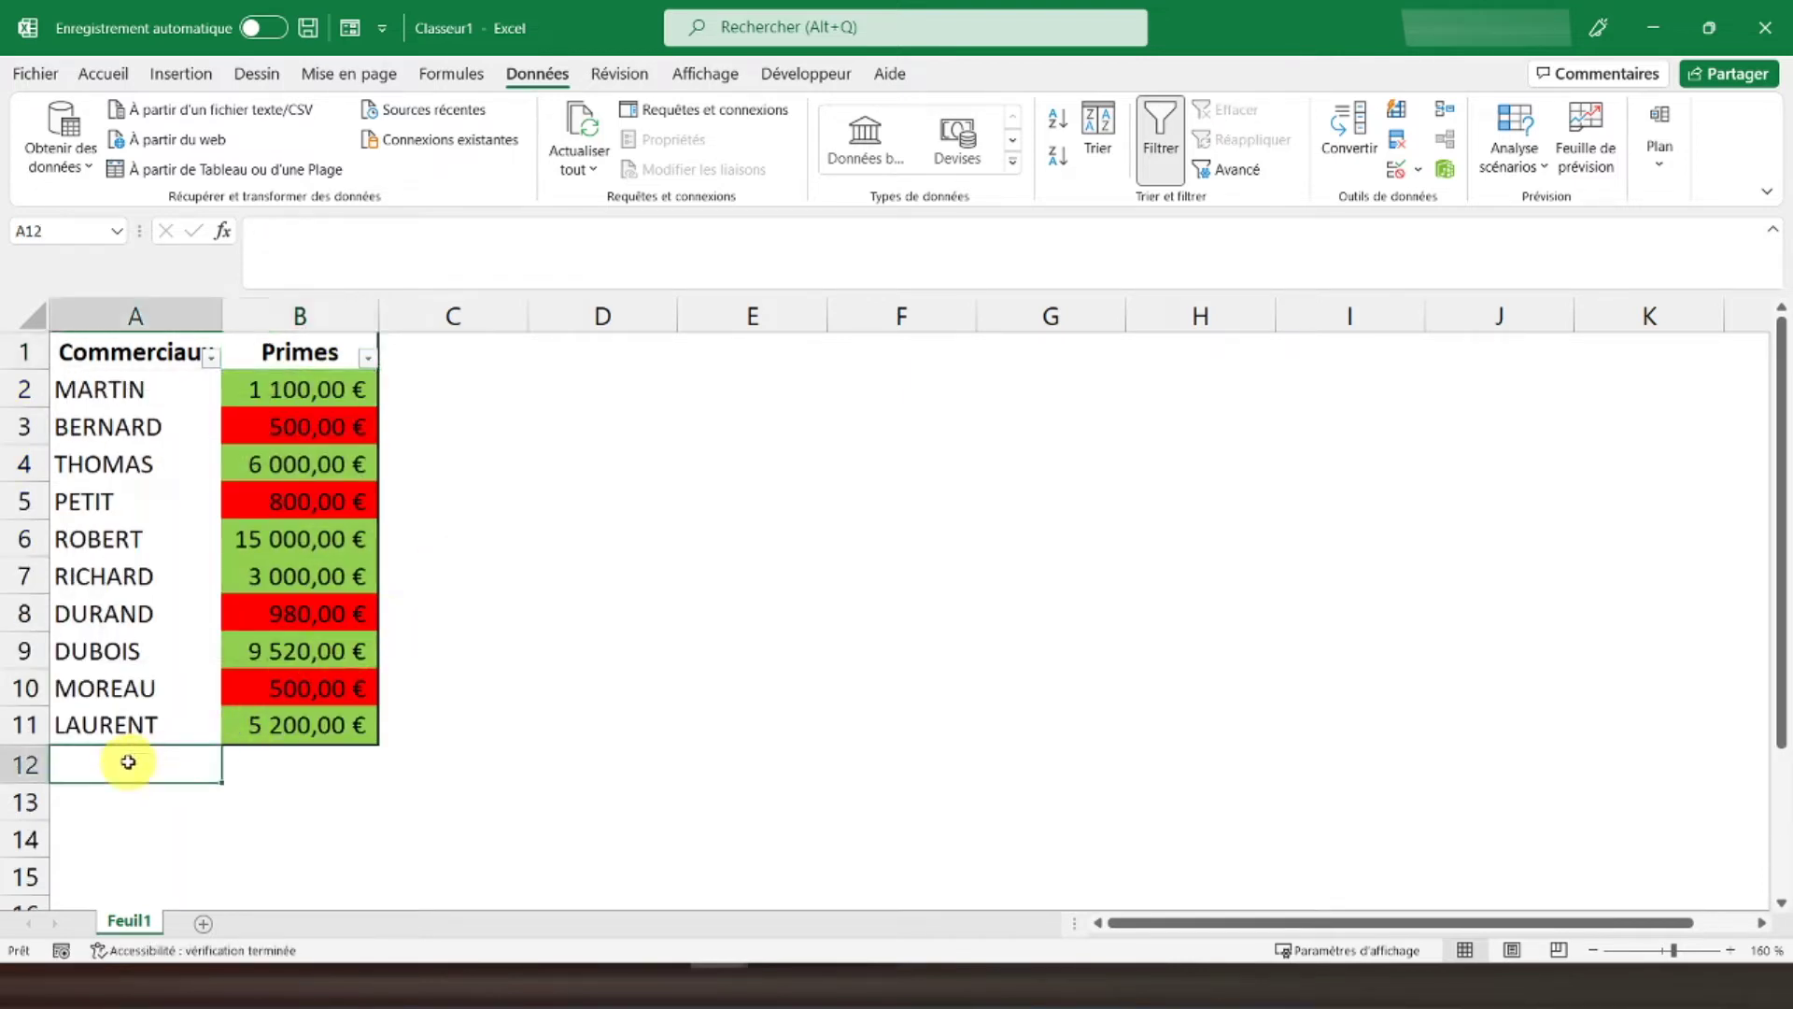
Label A12 'Total' and put =SOUS.TOTAL(102;B2:B11) in B12, which returns 10.
{"action": "type", "text": "Total"}
{"action": "key", "text": "Tab"}
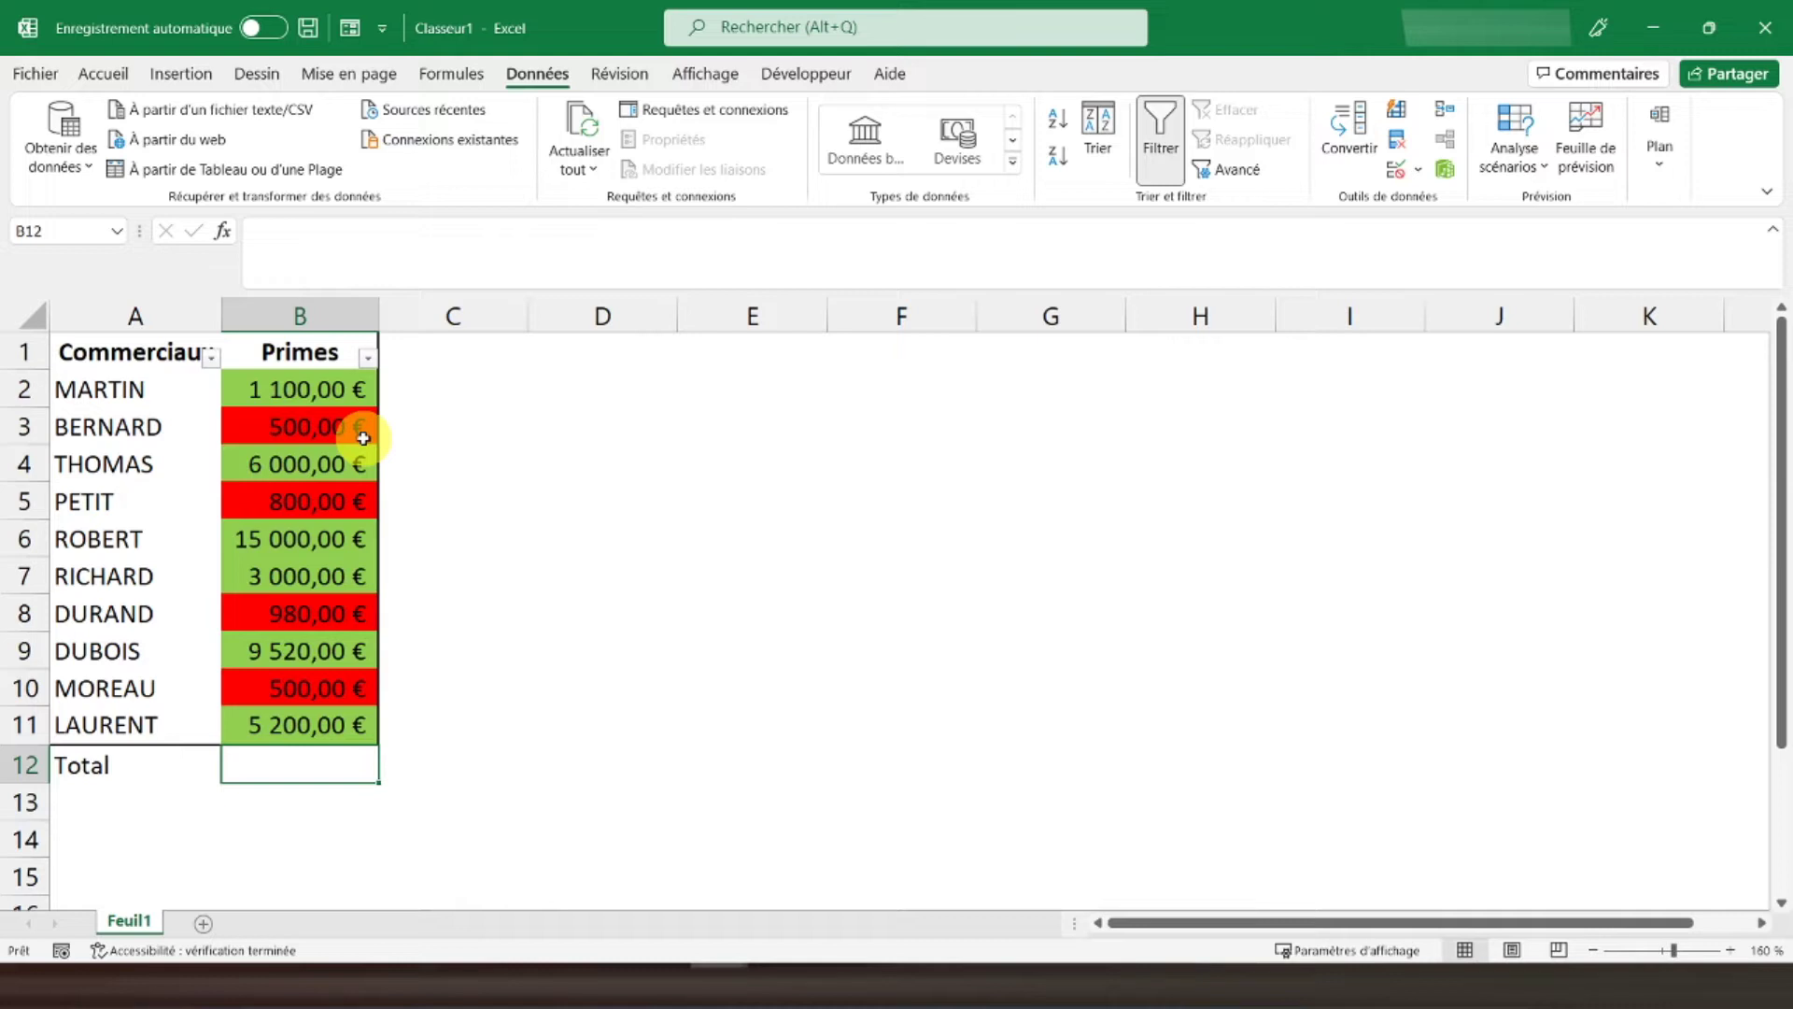
{"action": "type", "text": "="}
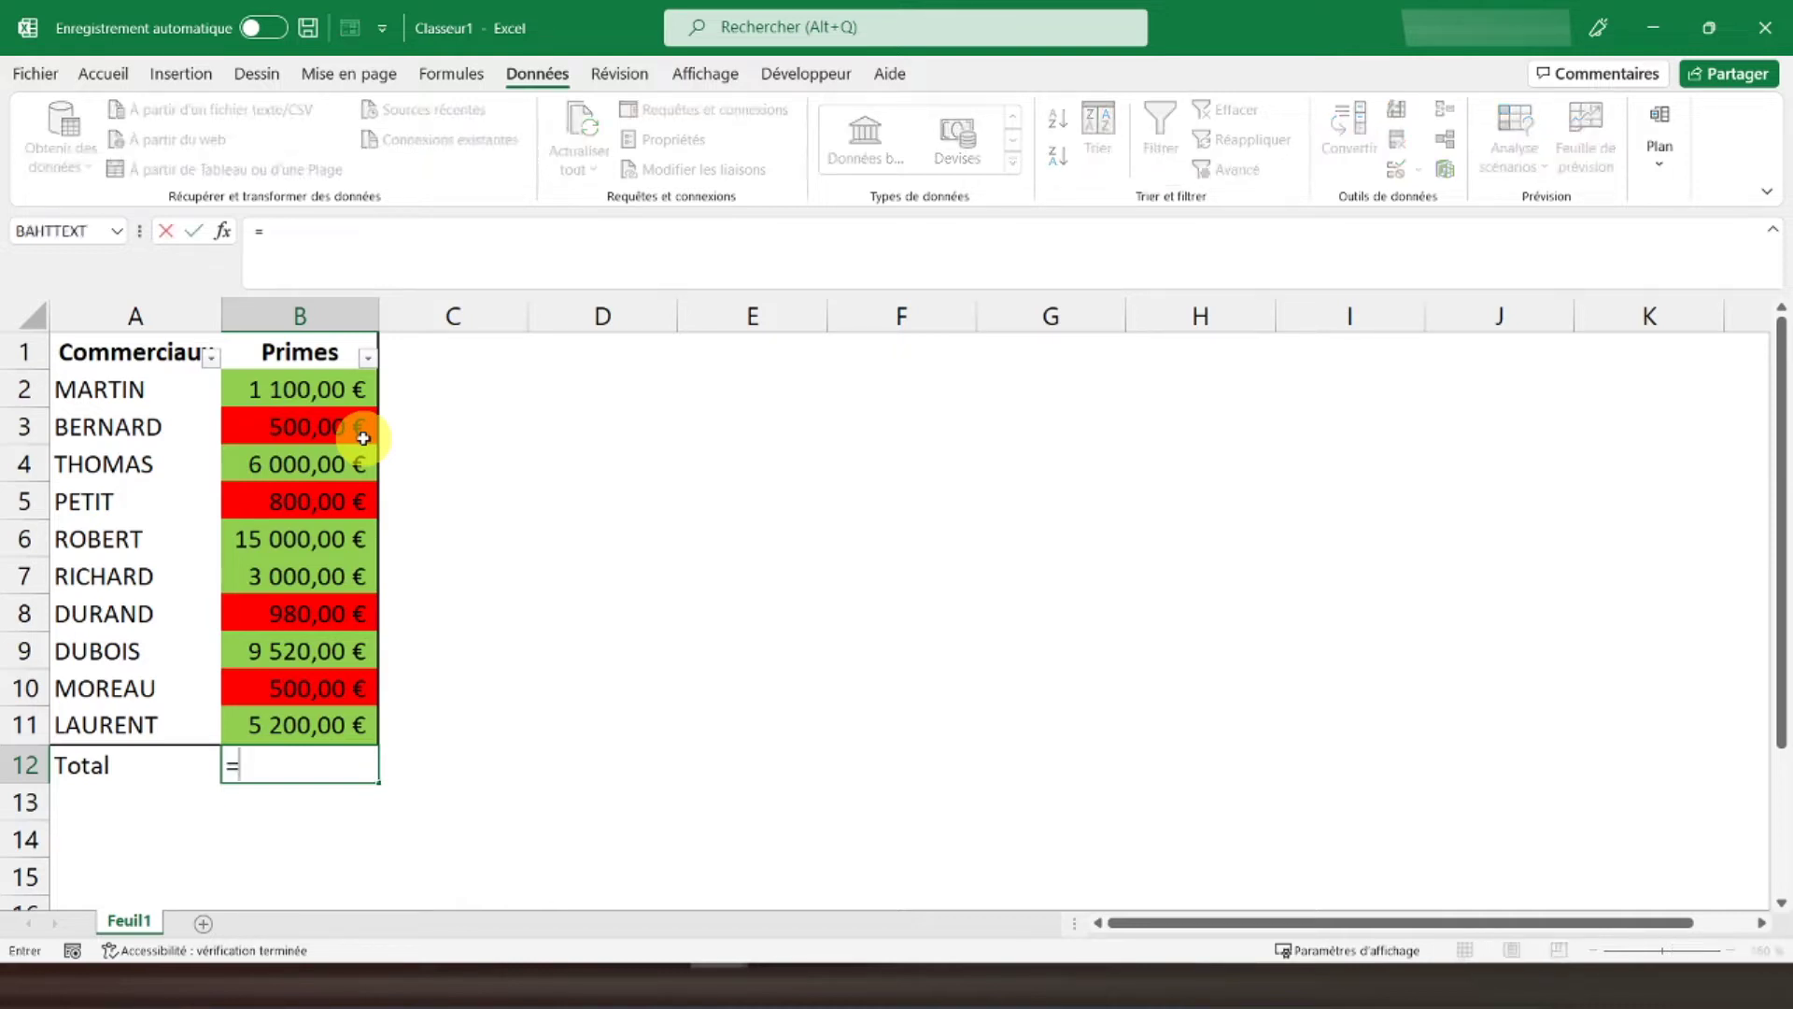
{"action": "type", "text": "sous"}
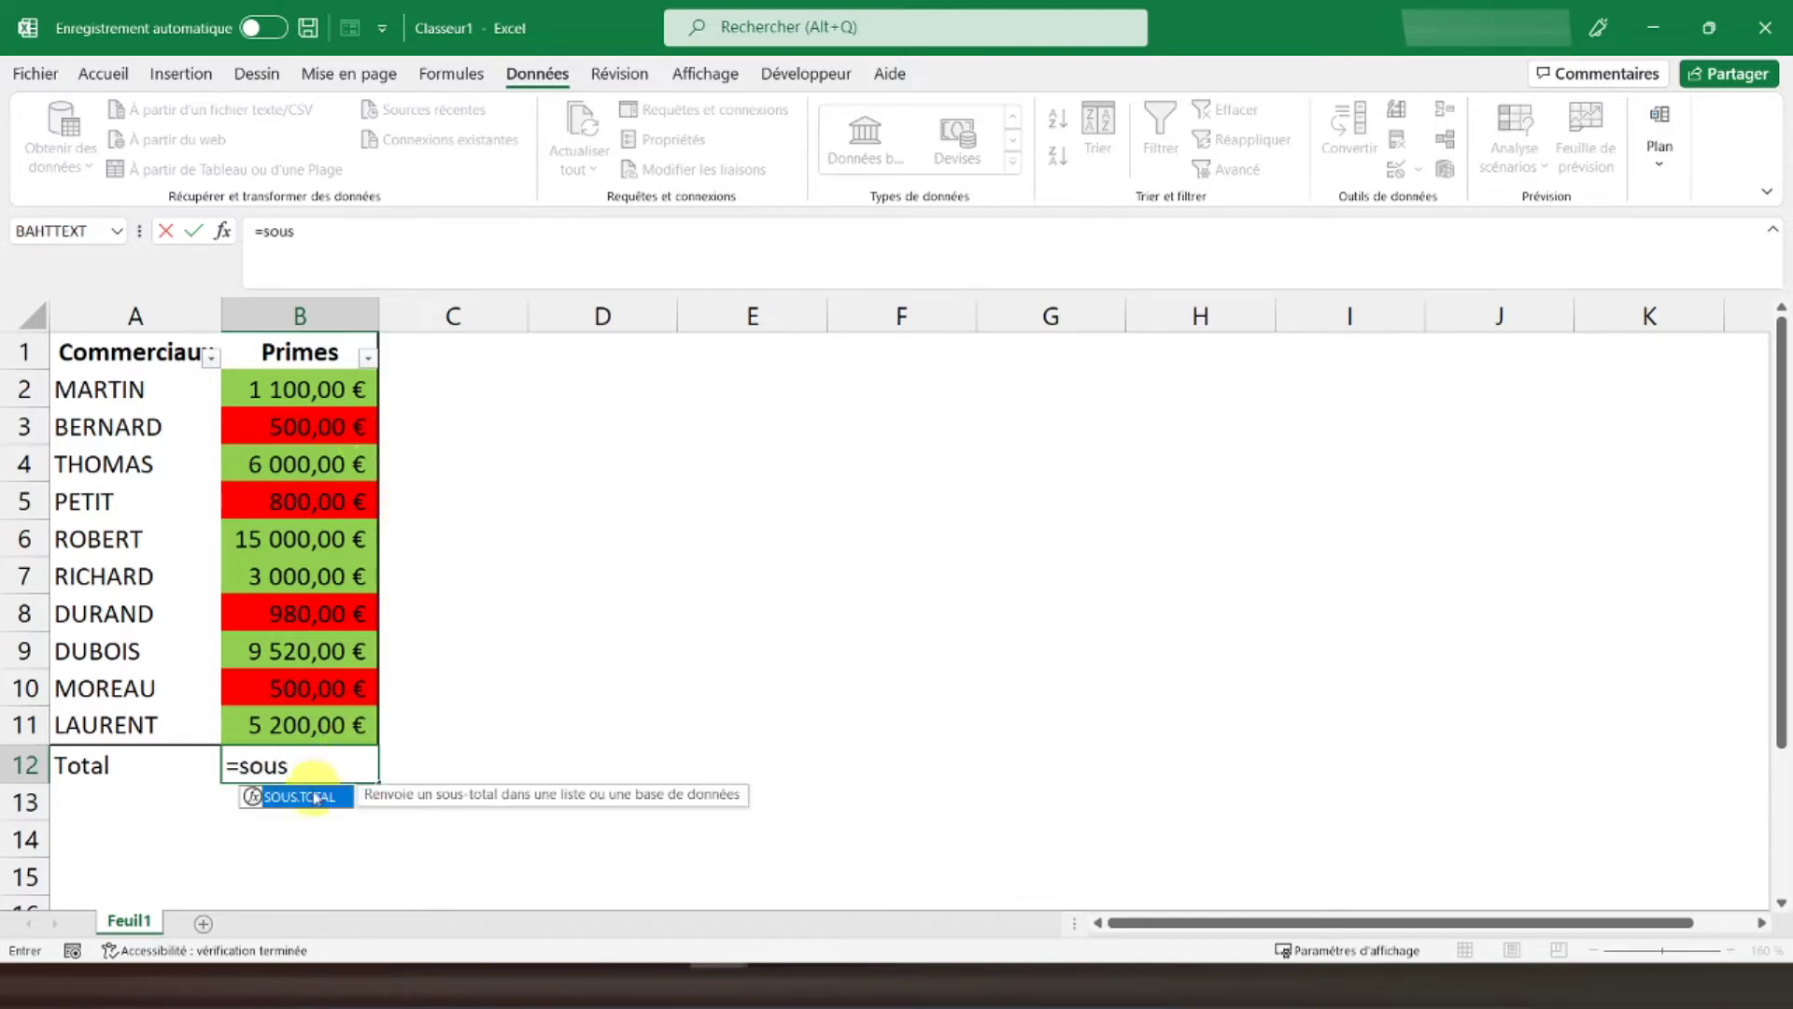
{"action": "double_click", "coordinate": [301, 797]}
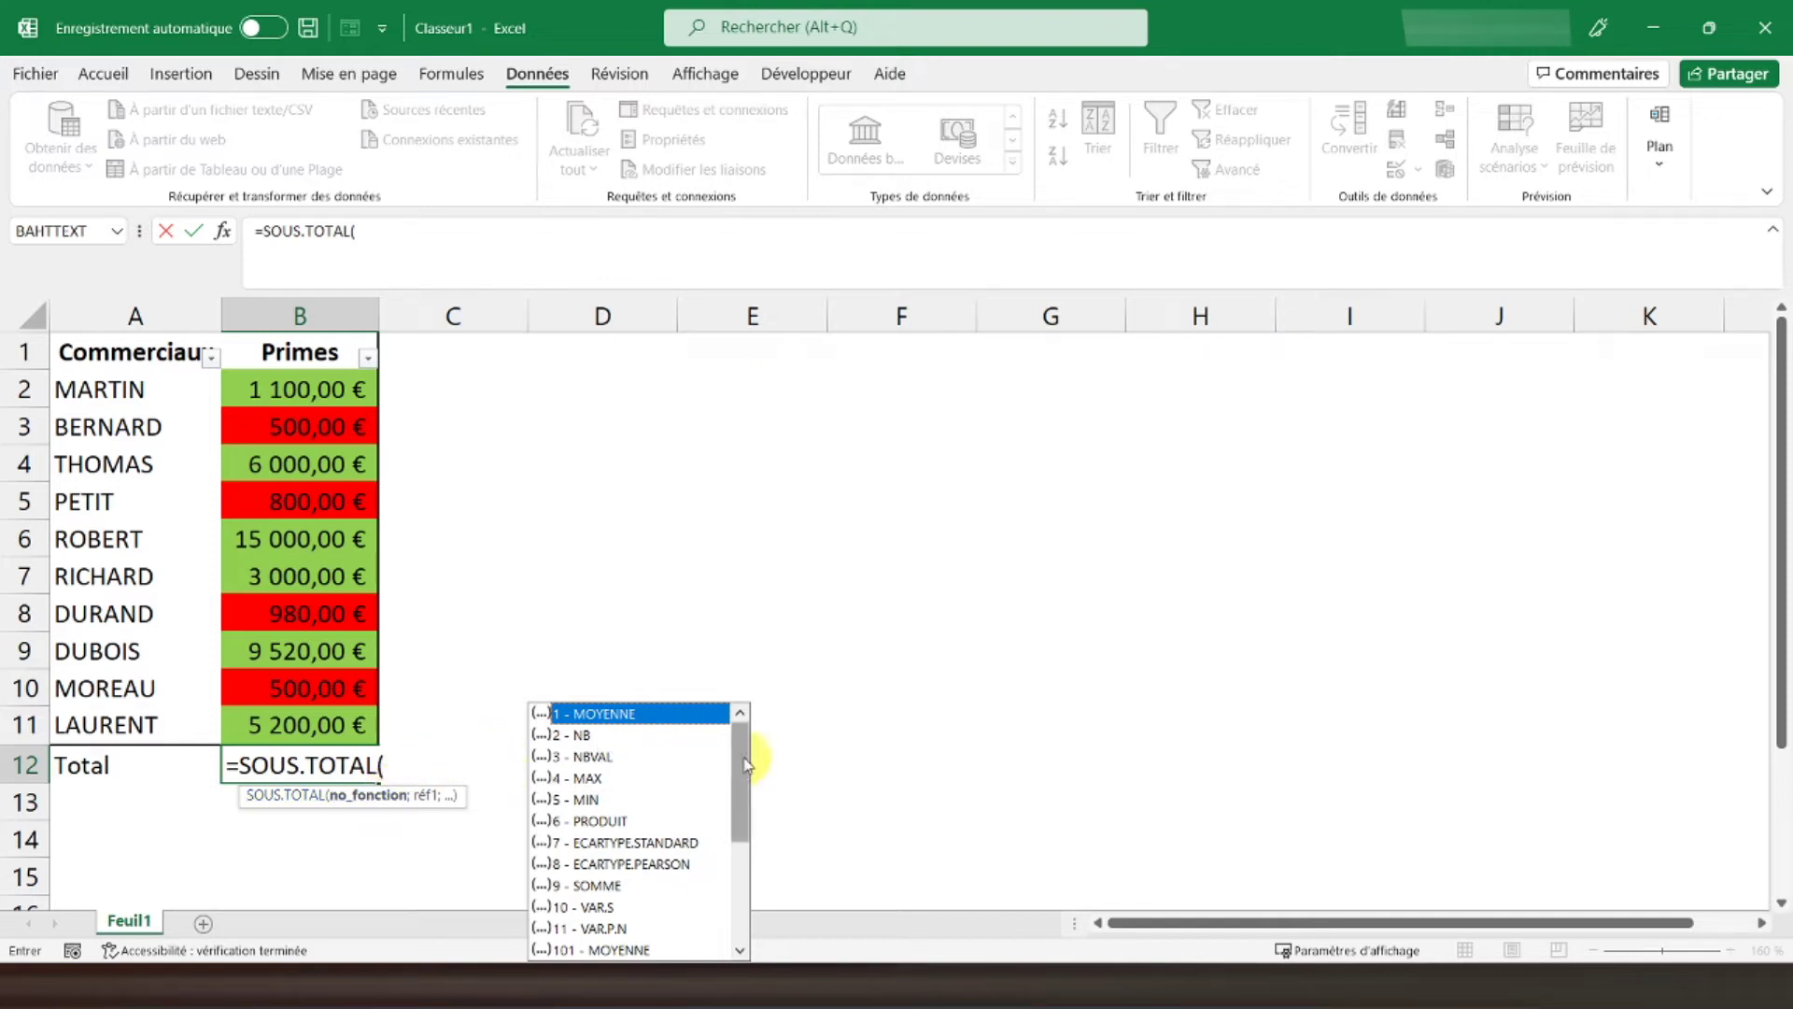
{"action": "left_click_drag", "start_coordinate": [739, 775], "coordinate": [725, 906]}
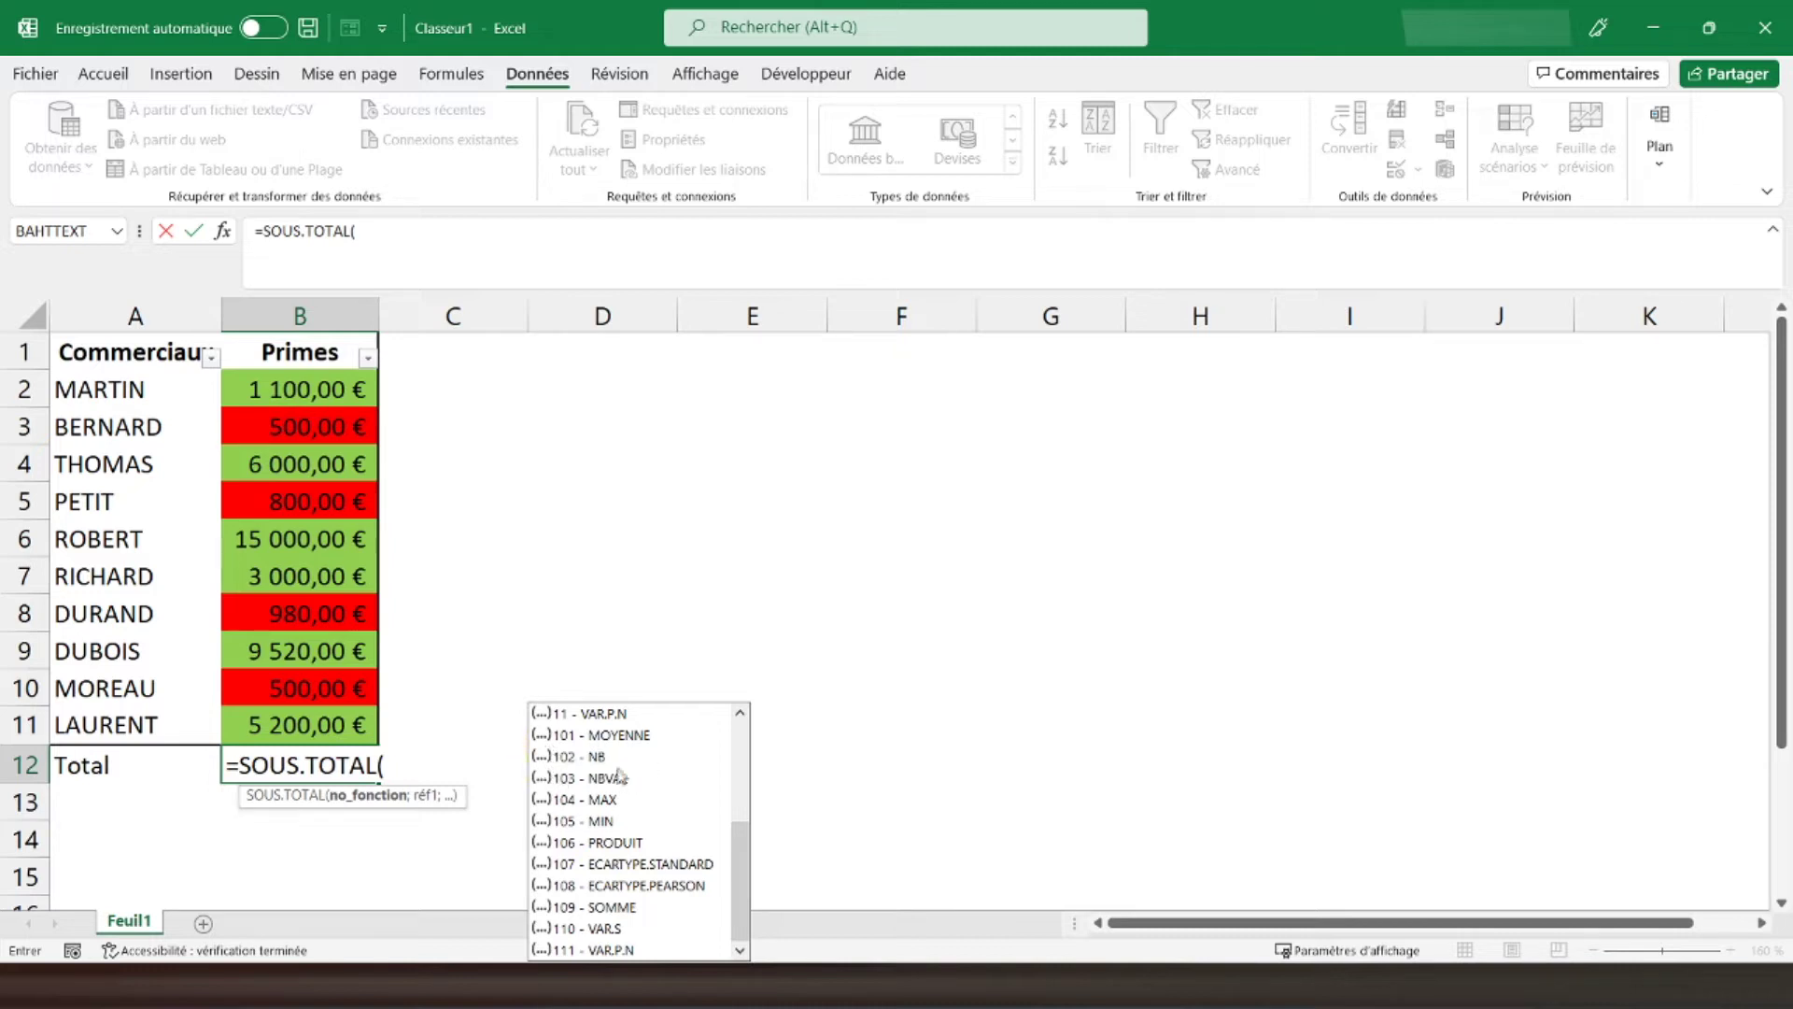
{"action": "double_click", "coordinate": [598, 759]}
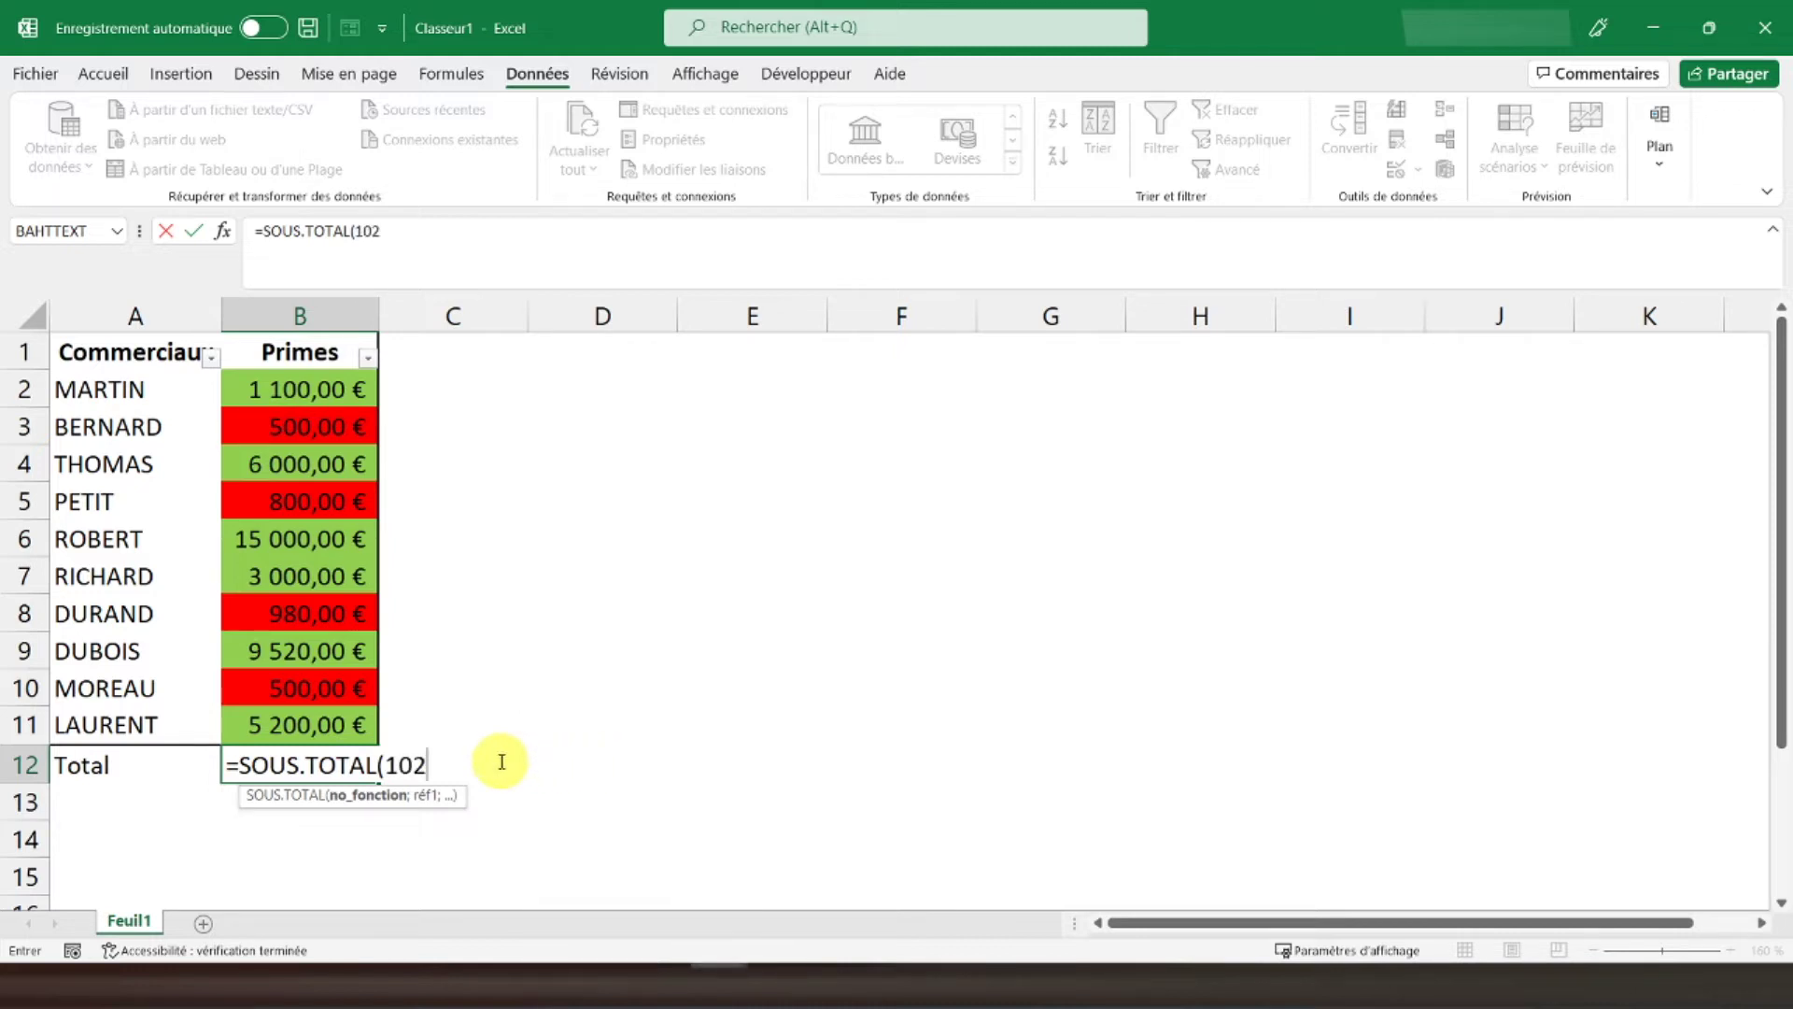
{"action": "type", "text": ";"}
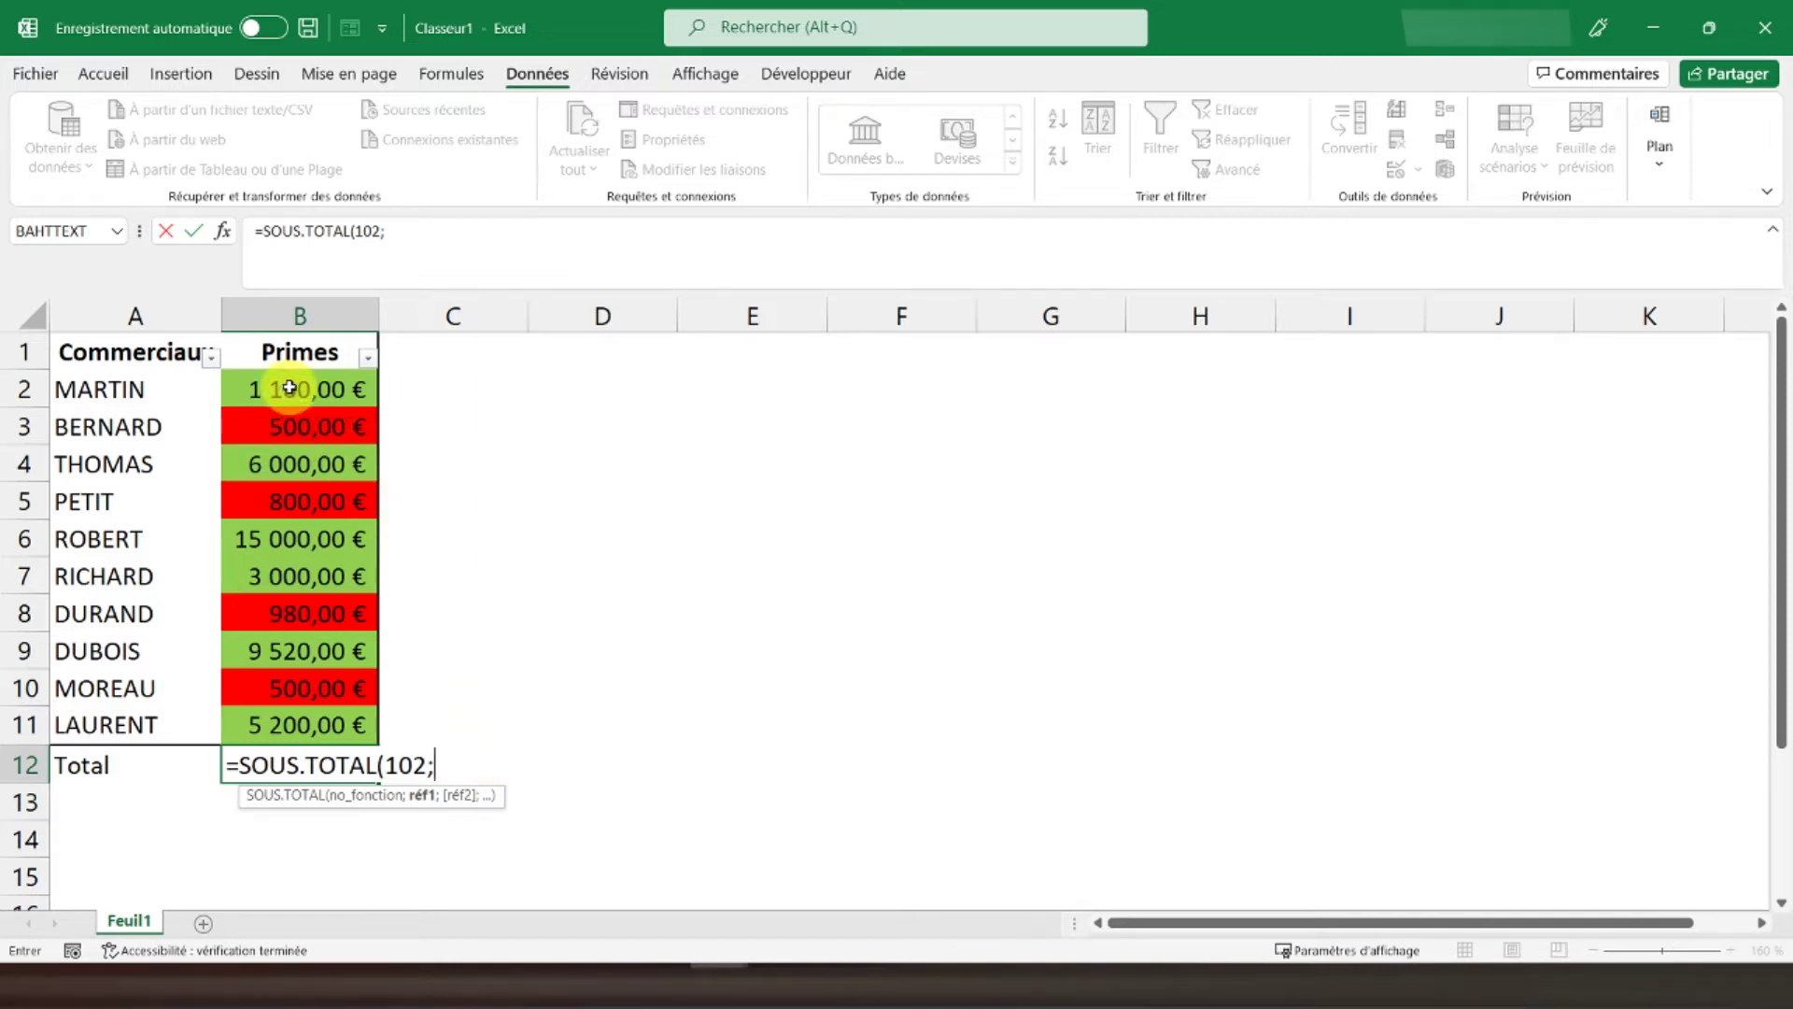
{"action": "left_click_drag", "start_coordinate": [289, 388], "coordinate": [271, 721]}
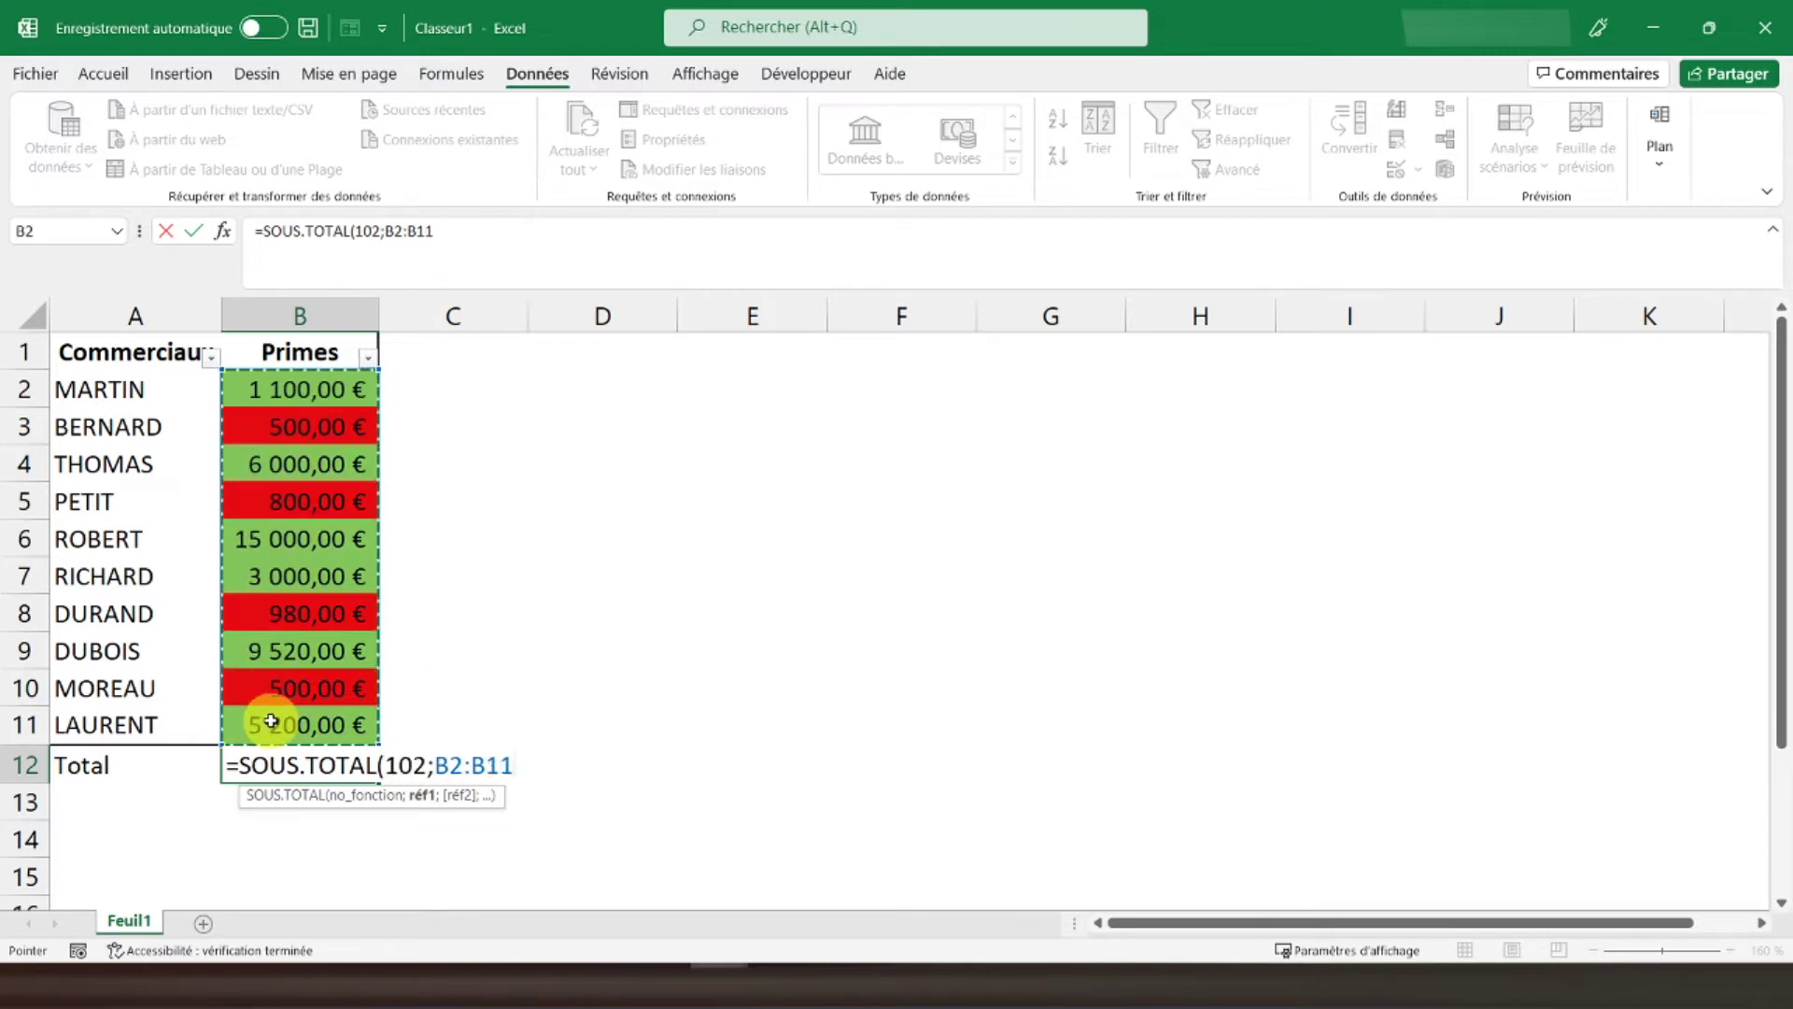
{"action": "key", "text": "Return"}
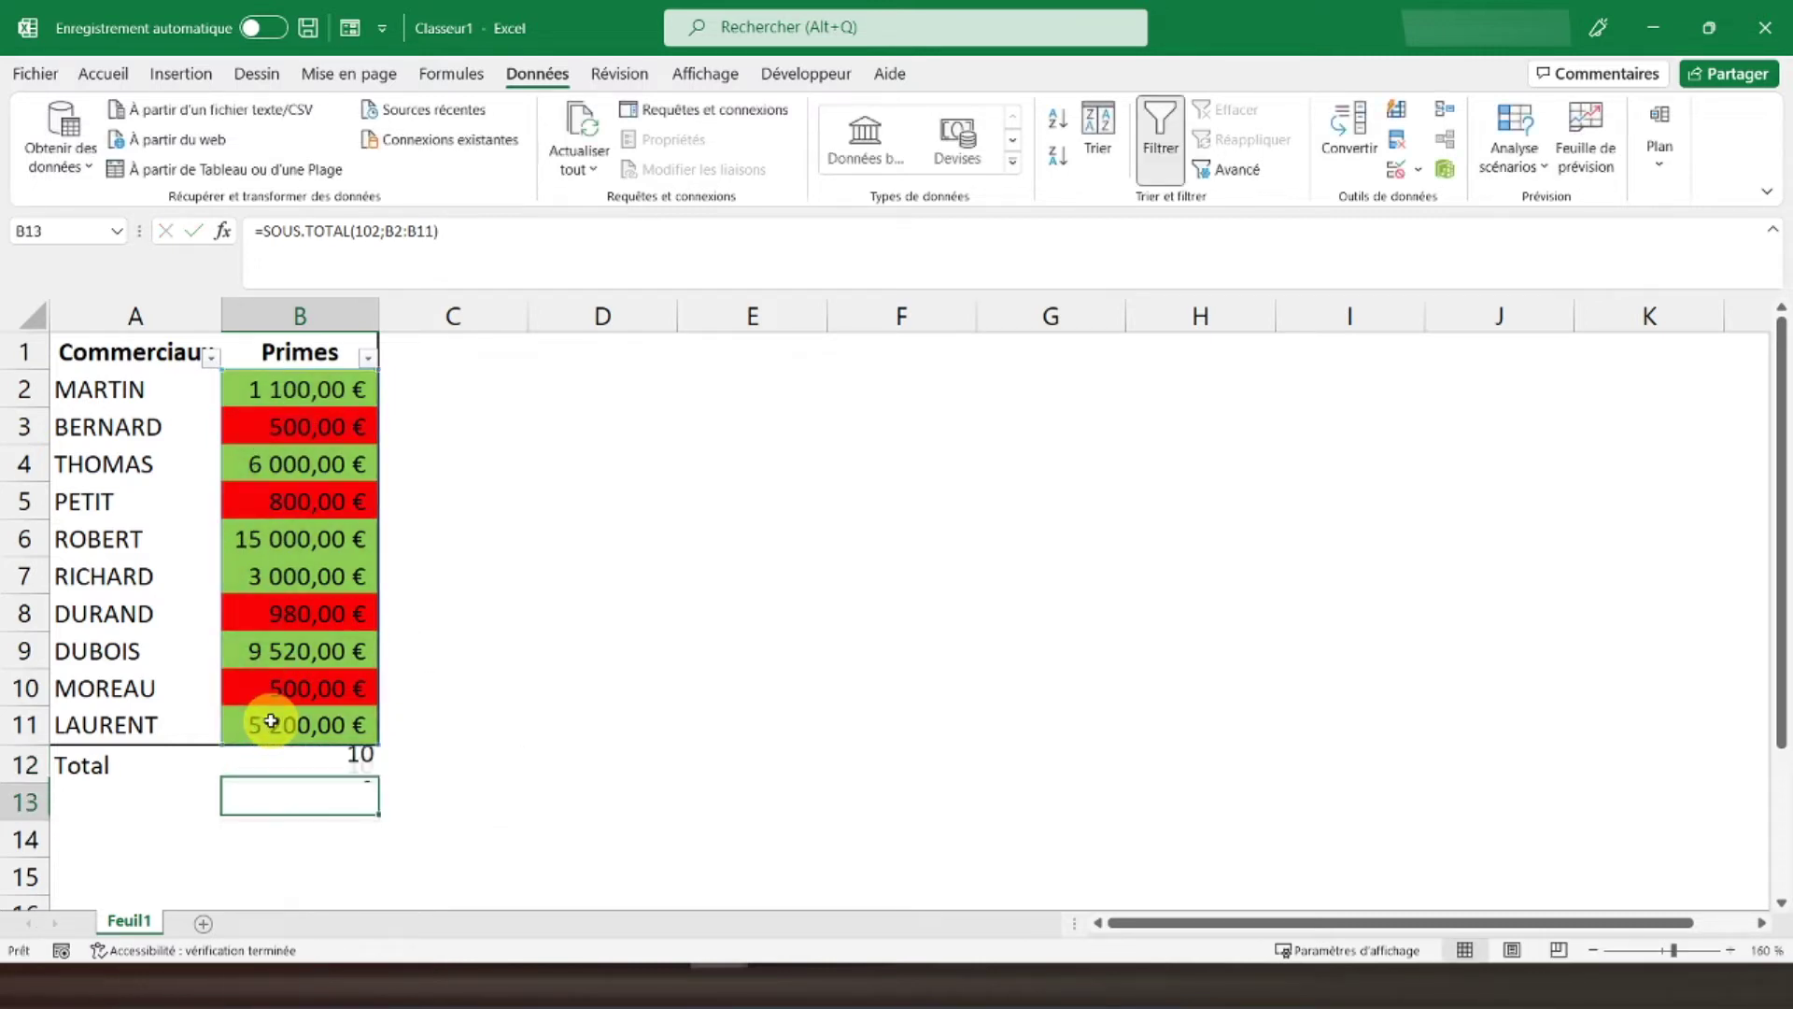
{"action": "left_click", "coordinate": [232, 764]}
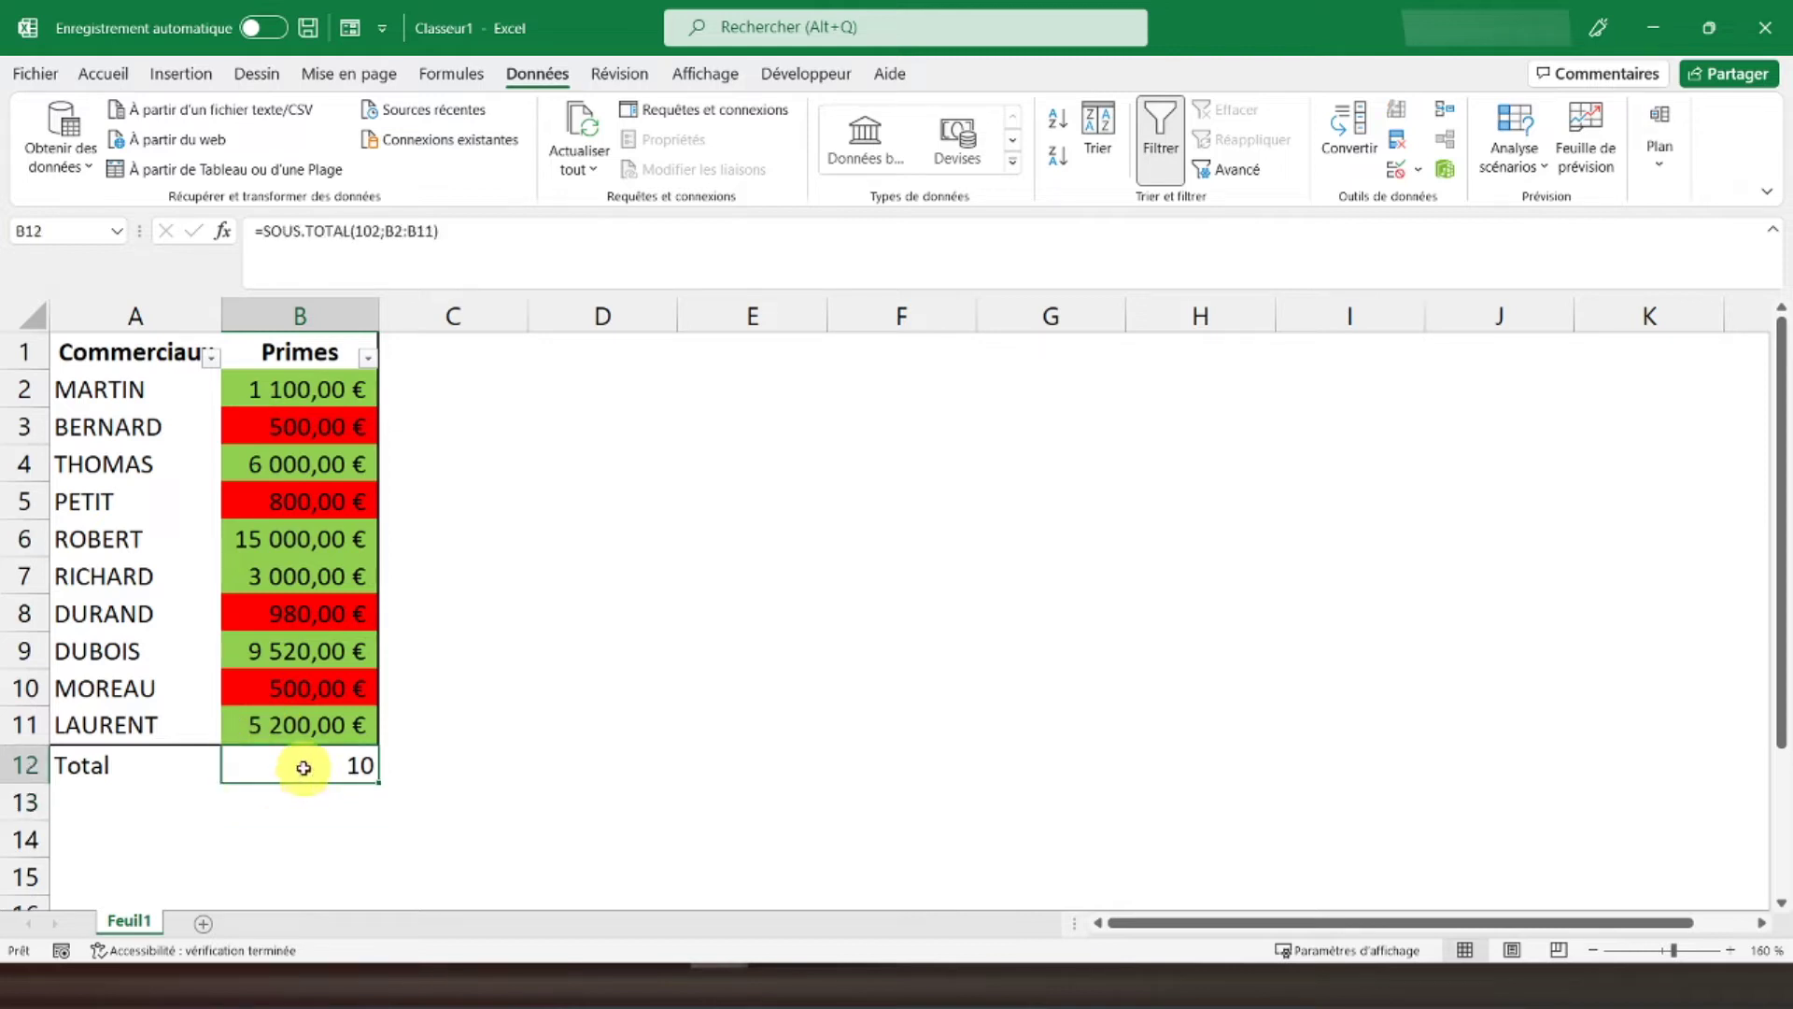
Filter the Primes column to red-filled bonuses only, so the Total row shows 4.
{"action": "left_click", "coordinate": [308, 351]}
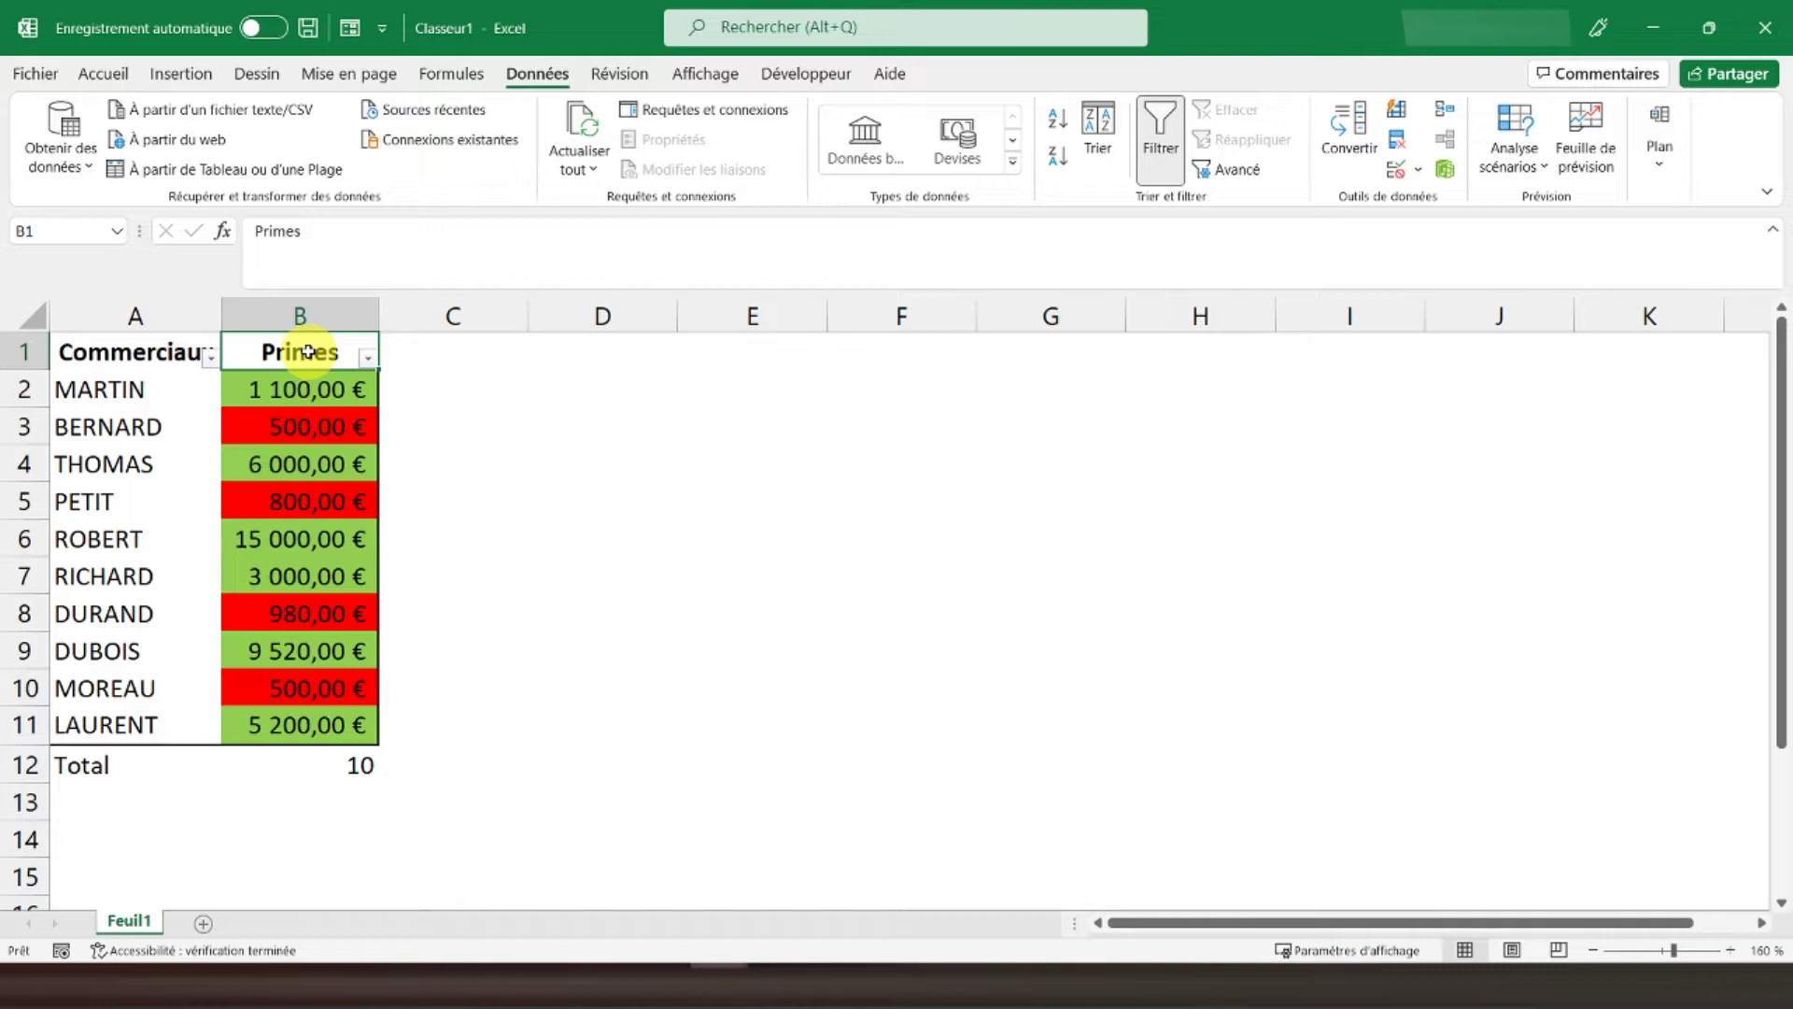
{"action": "left_click", "coordinate": [368, 358]}
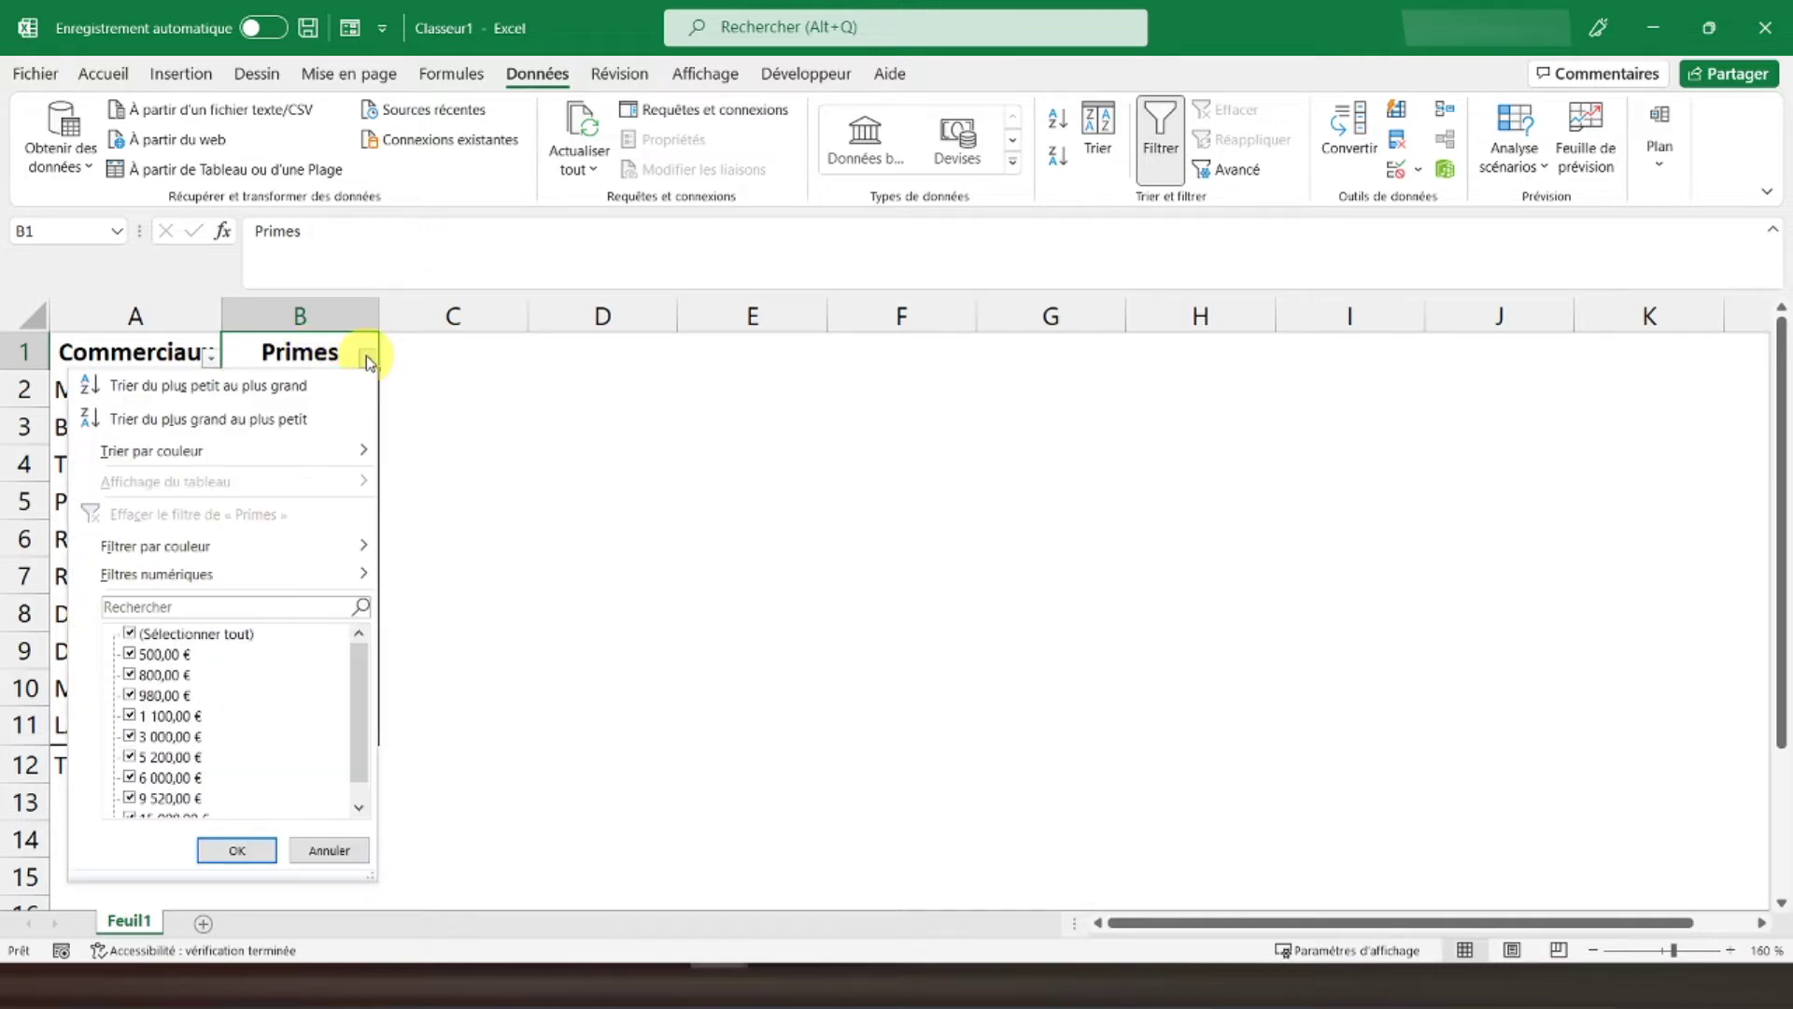
{"action": "left_click", "coordinate": [441, 581]}
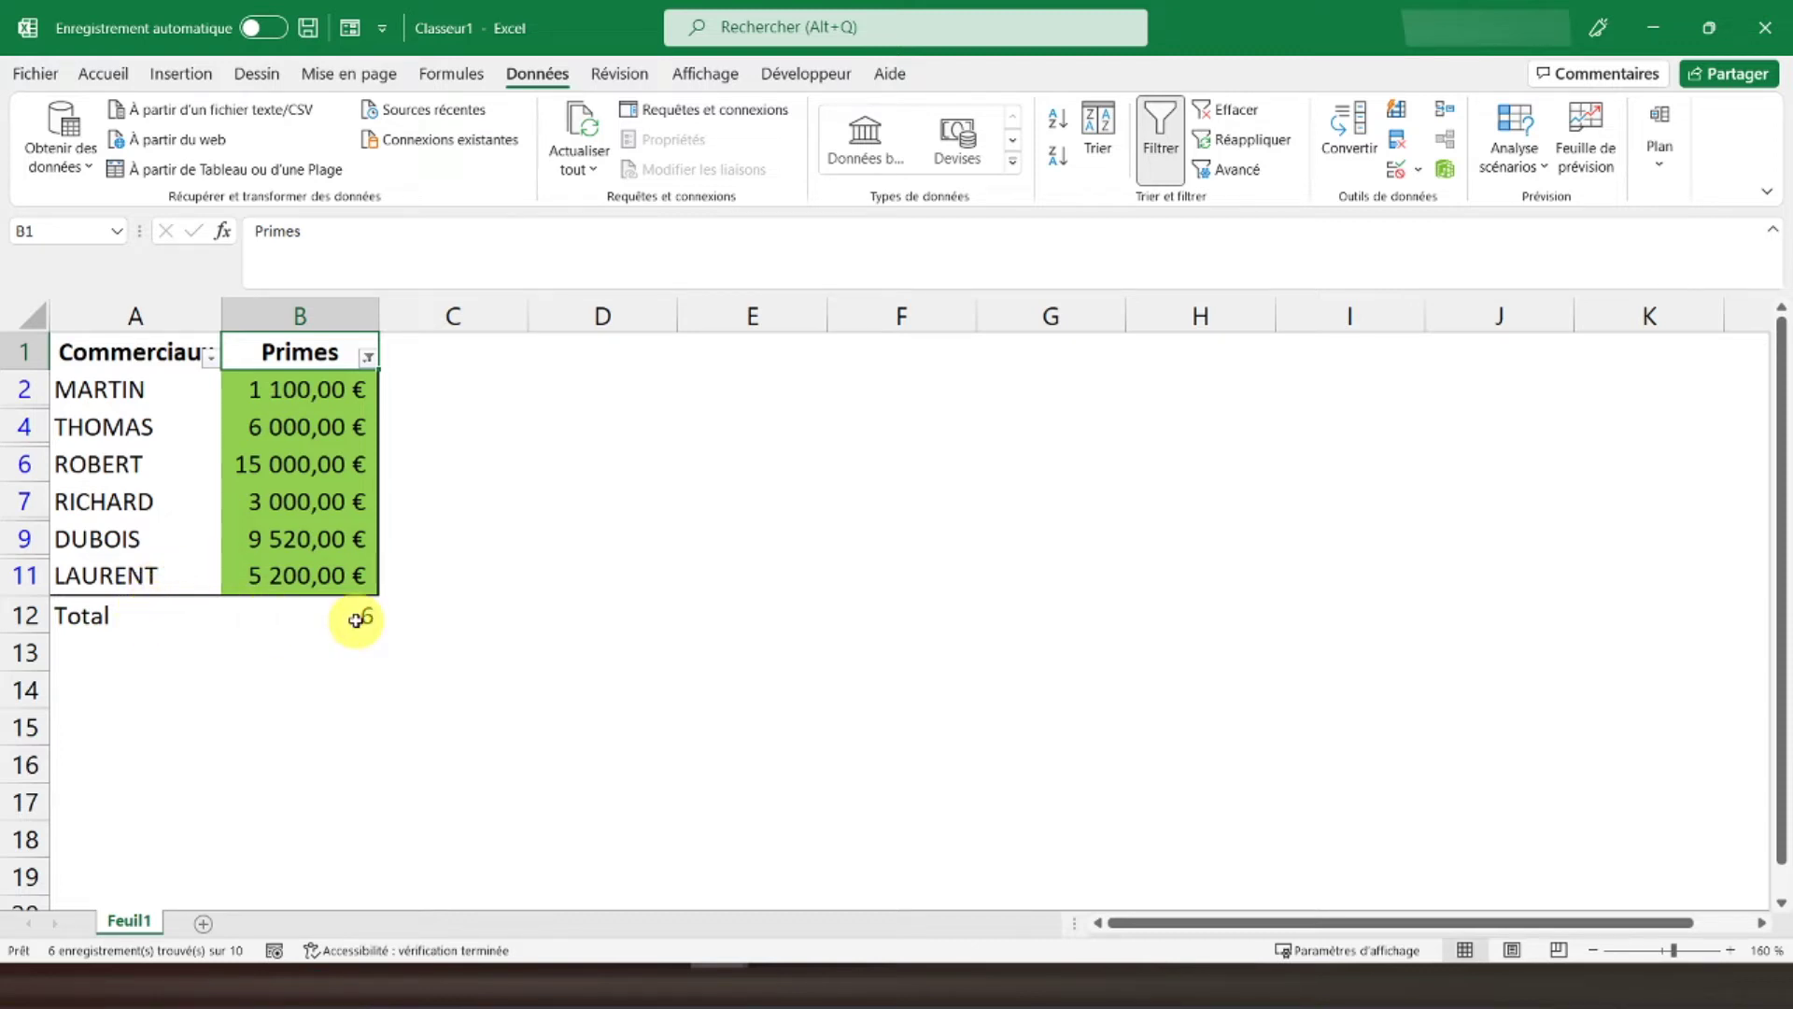
{"action": "left_click", "coordinate": [368, 358]}
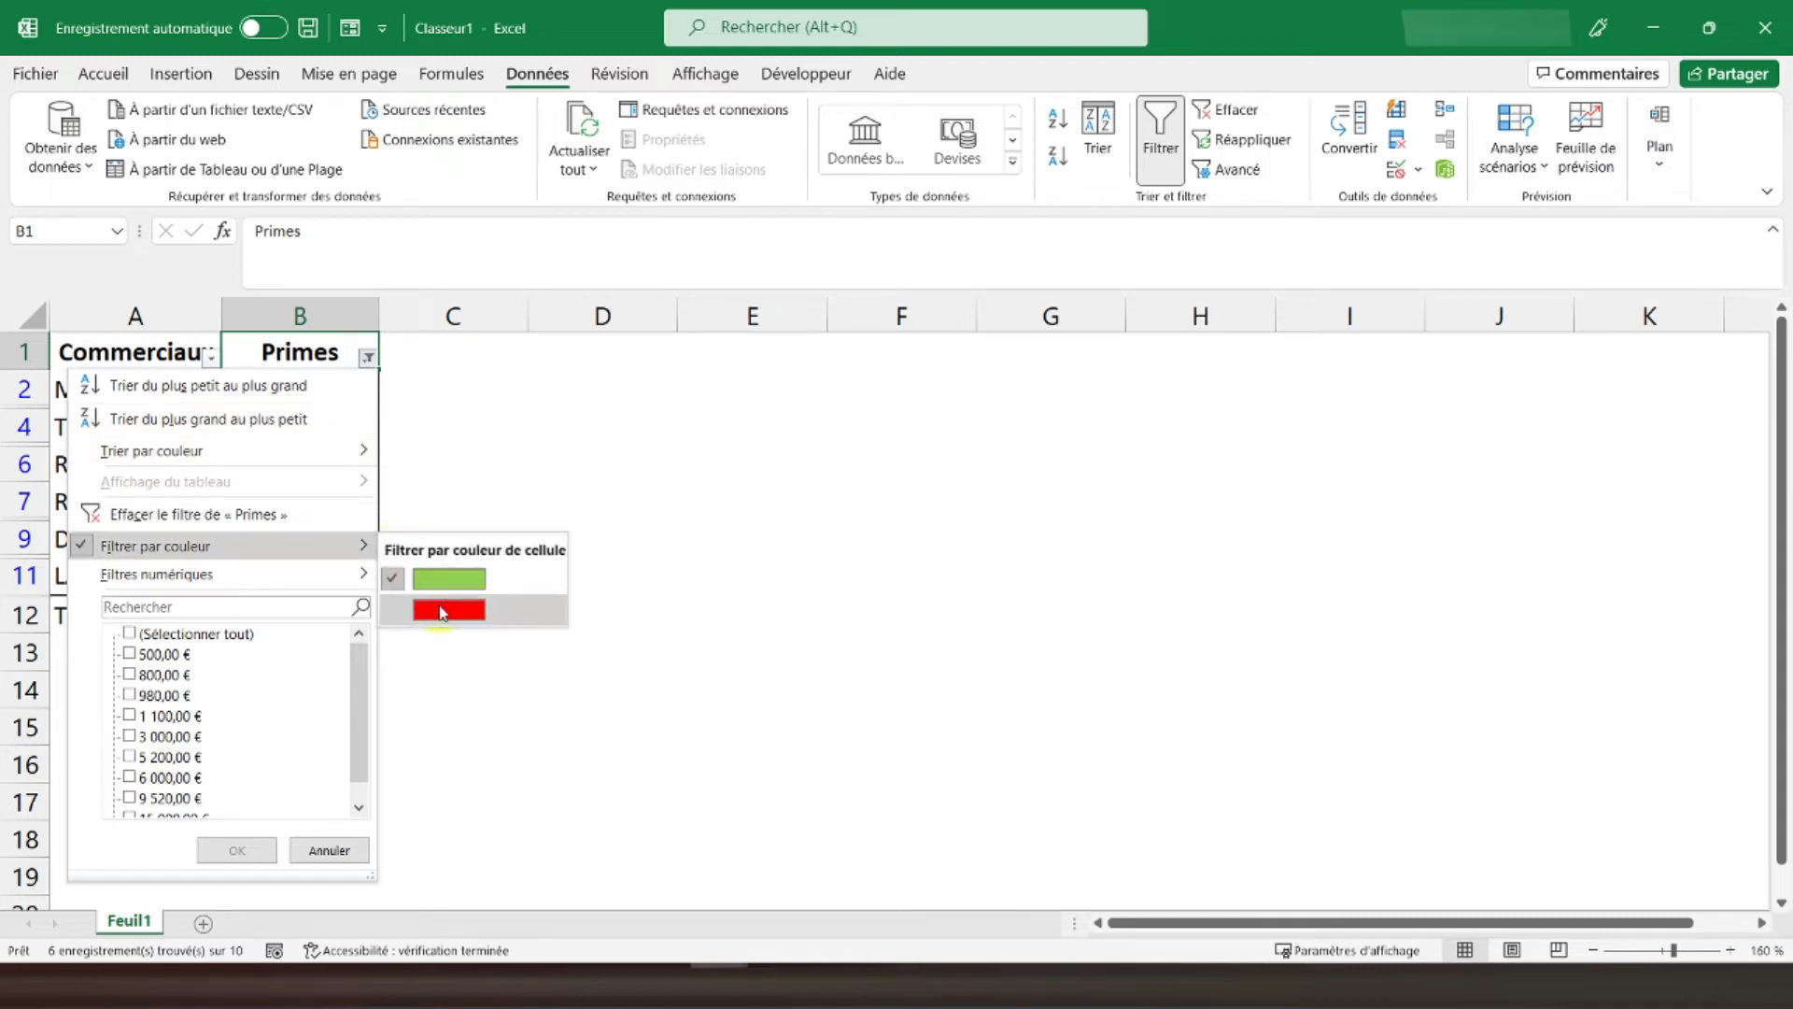
{"action": "mouse_move", "coordinate": [225, 546]}
{"action": "left_click", "coordinate": [439, 606]}
{"action": "left_click", "coordinate": [276, 545]}
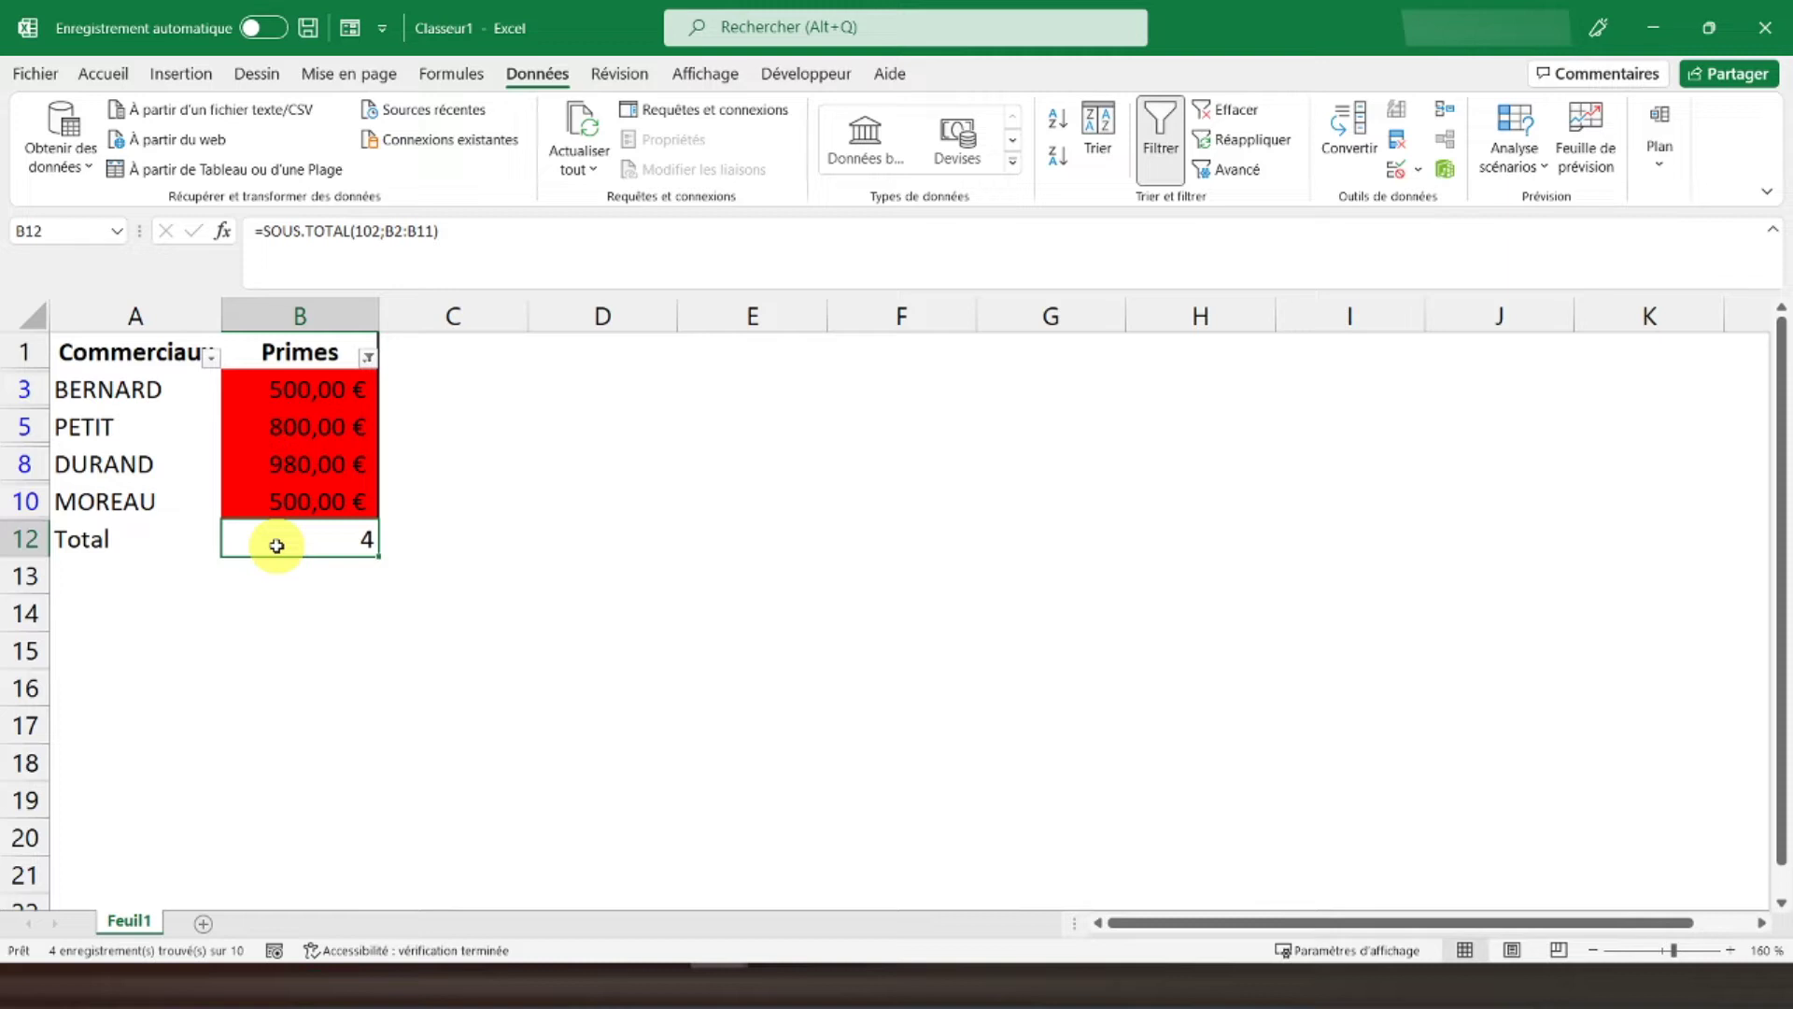
{"action": "left_click", "coordinate": [126, 348]}
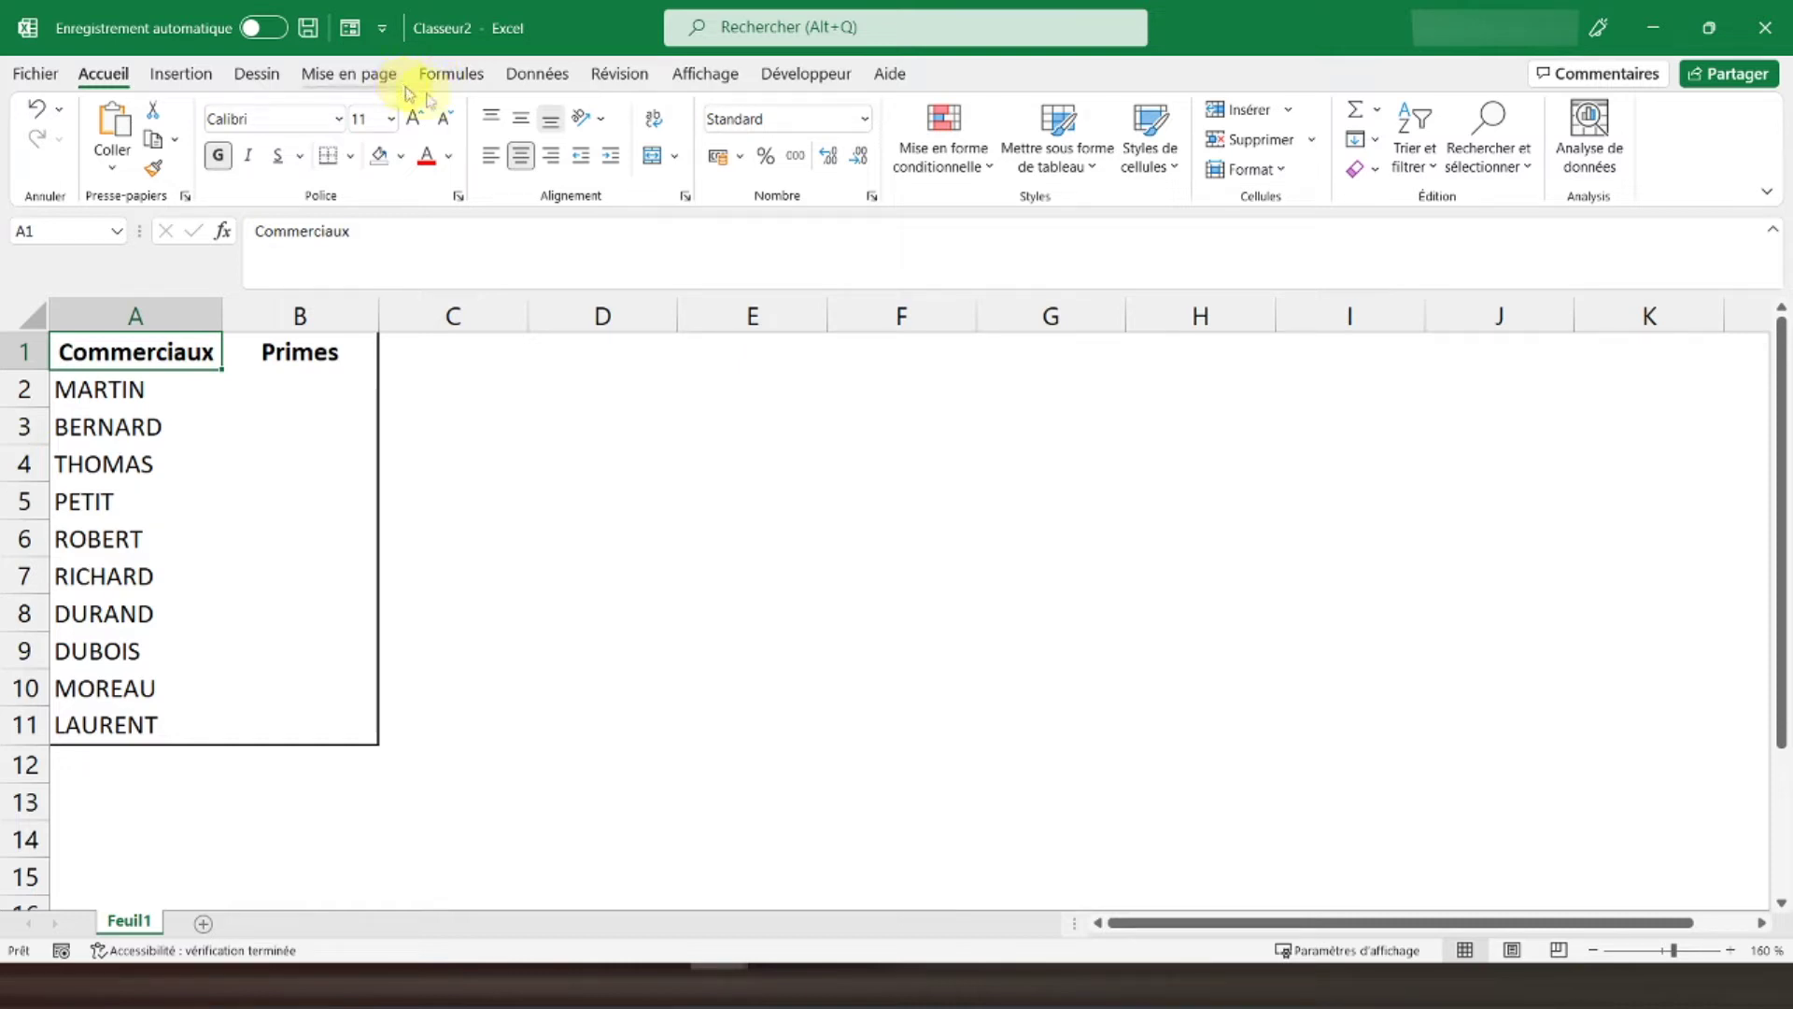
Show the Formules ribbon in the Classeur2 workbook.
{"action": "left_click", "coordinate": [450, 82]}
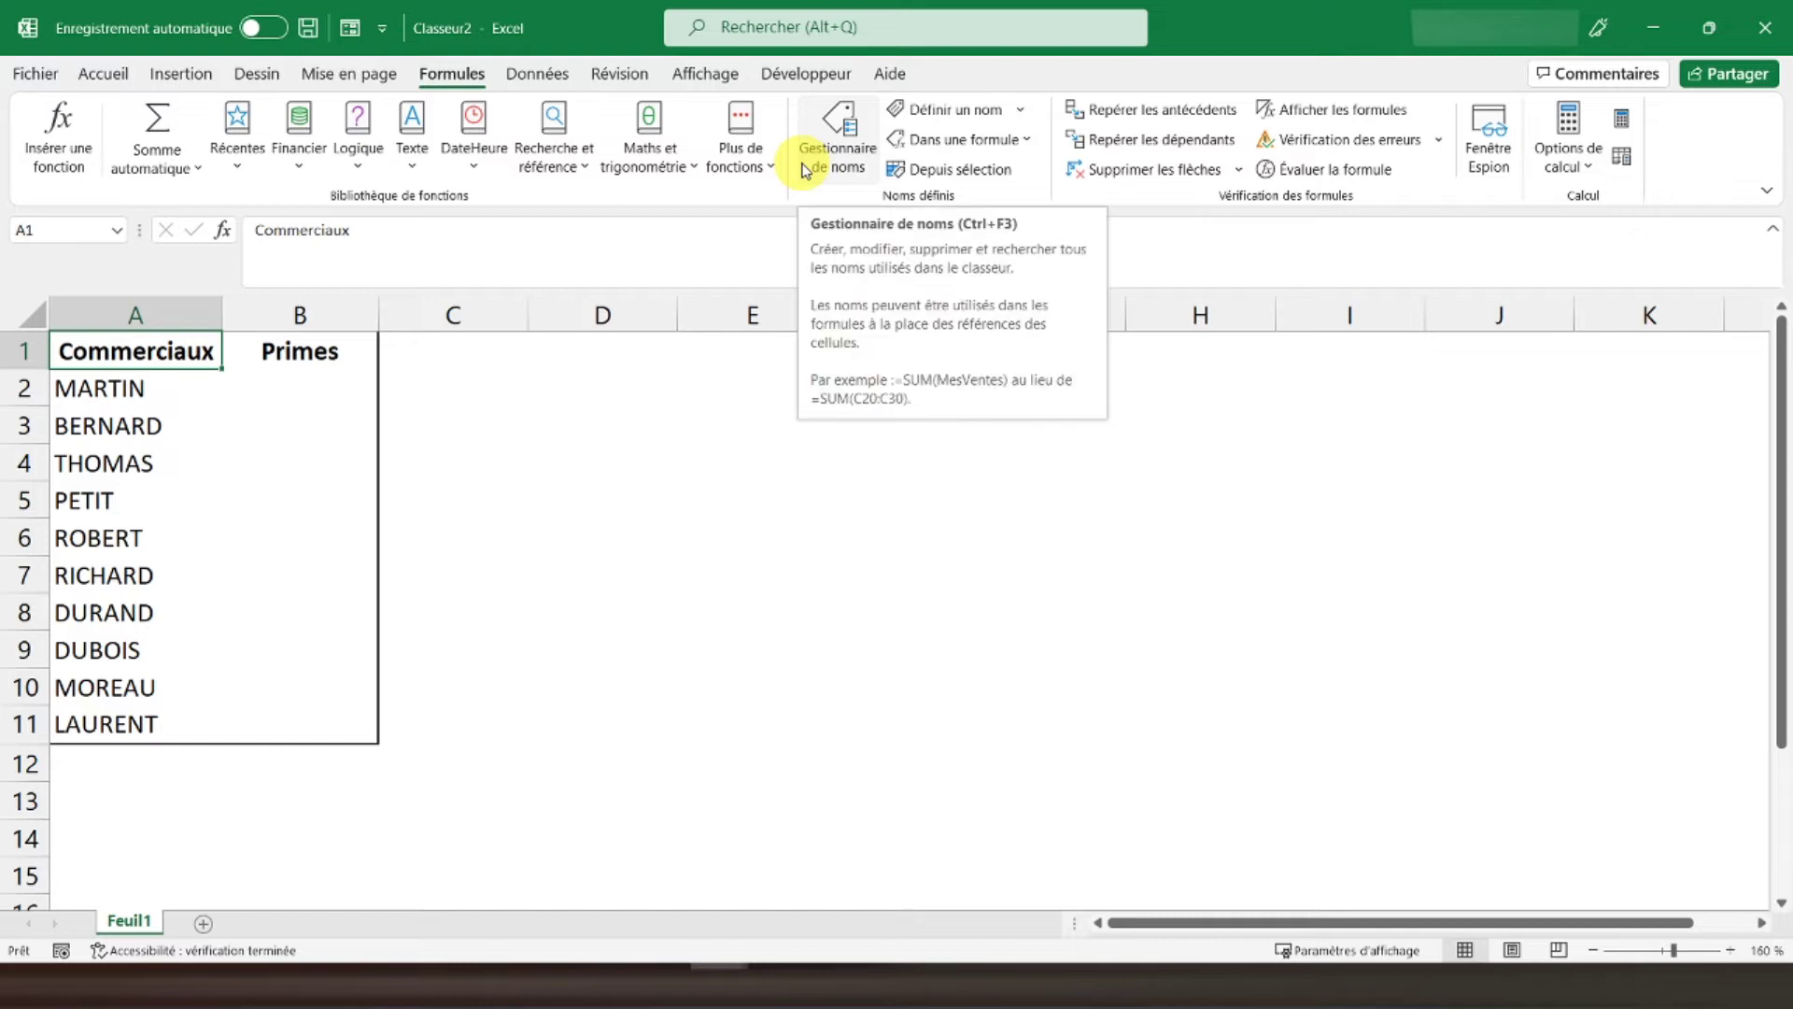
Enter bonuses 1 500, 120, 1 020 and 900 in B2:B5.
{"action": "left_click", "coordinate": [314, 393]}
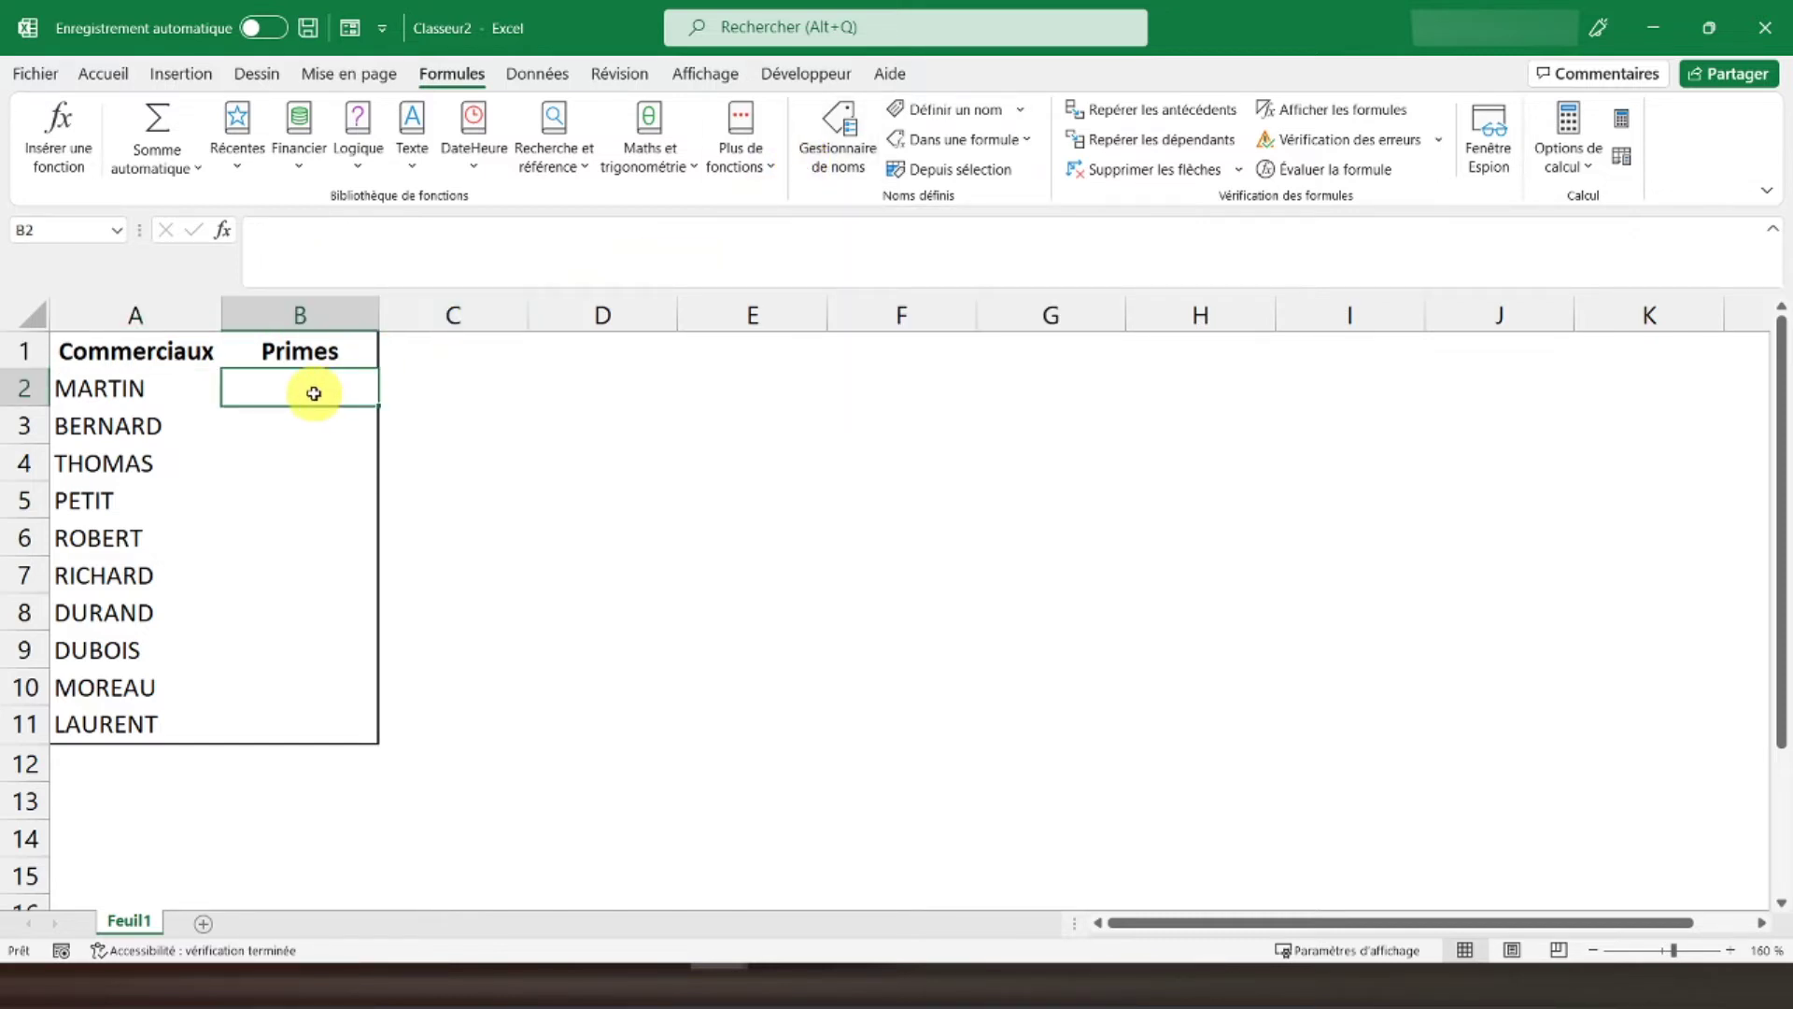
{"action": "type", "text": "1 500"}
{"action": "key", "text": "Return"}
{"action": "type", "text": "120"}
{"action": "key", "text": "Return"}
{"action": "key", "text": "Return"}
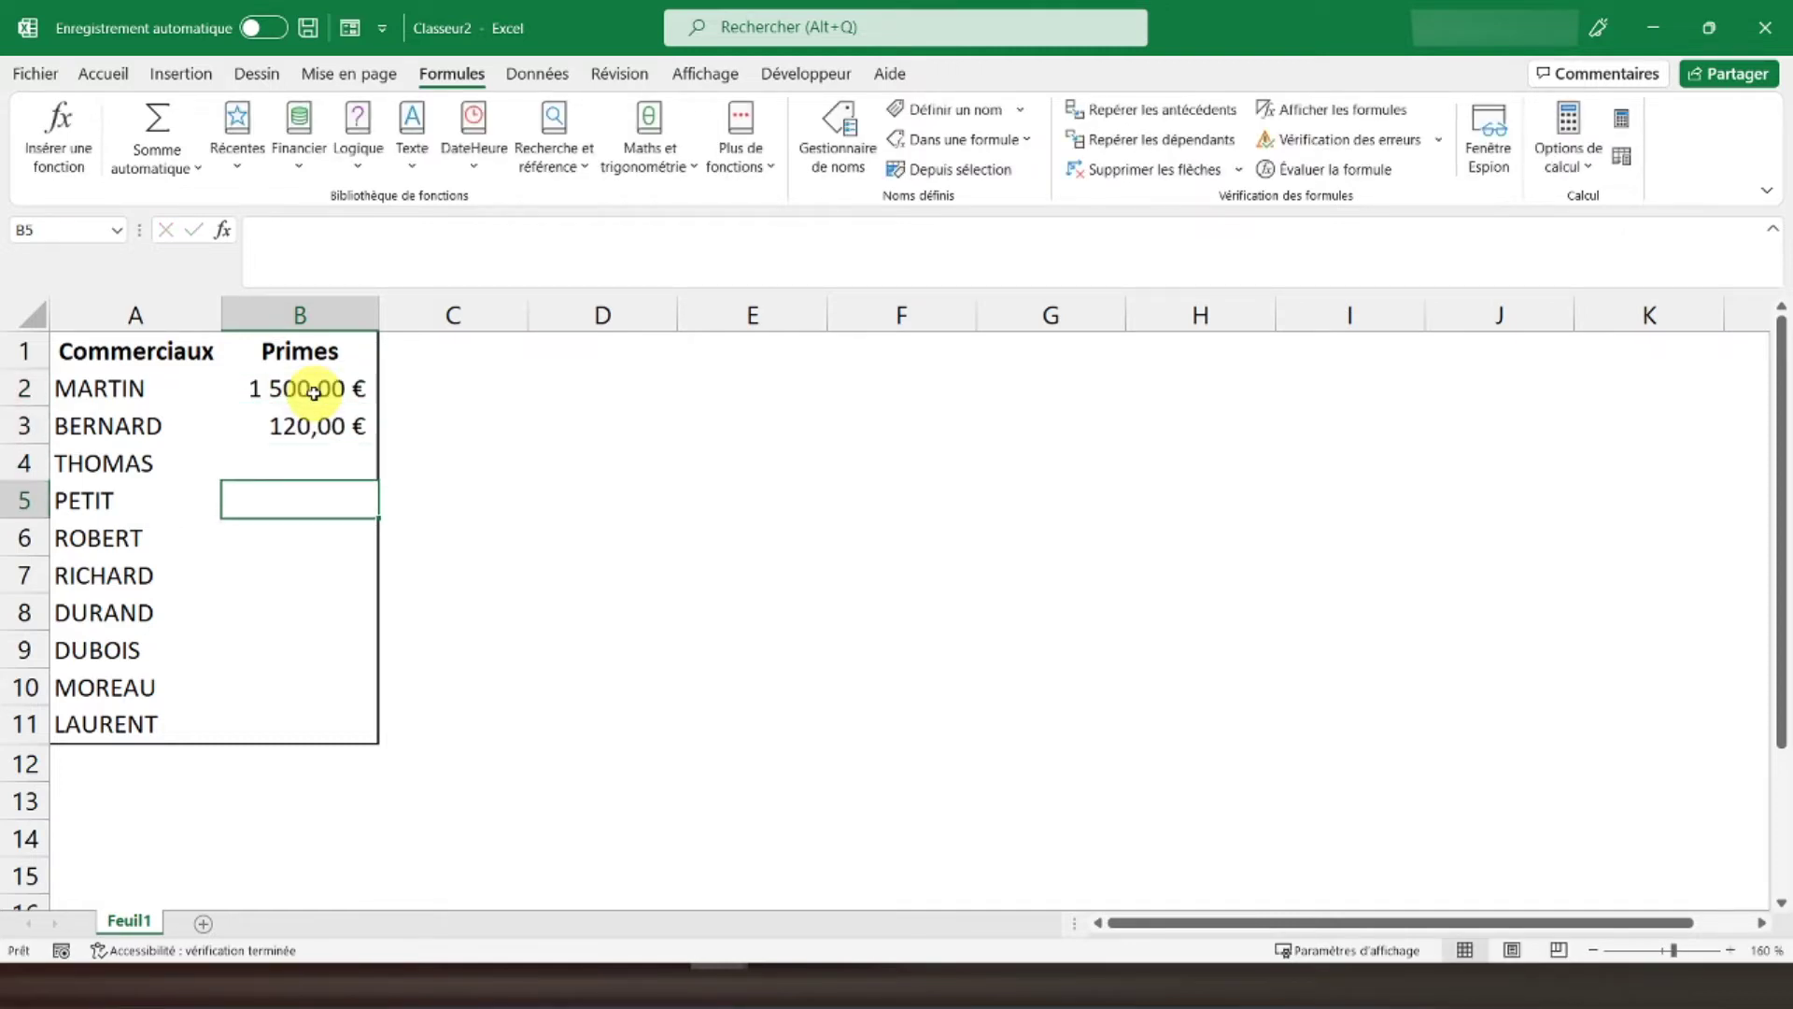
{"action": "key", "text": "Up"}
{"action": "type", "text": "1020"}
{"action": "key", "text": "Return"}
{"action": "type", "text": "9"}
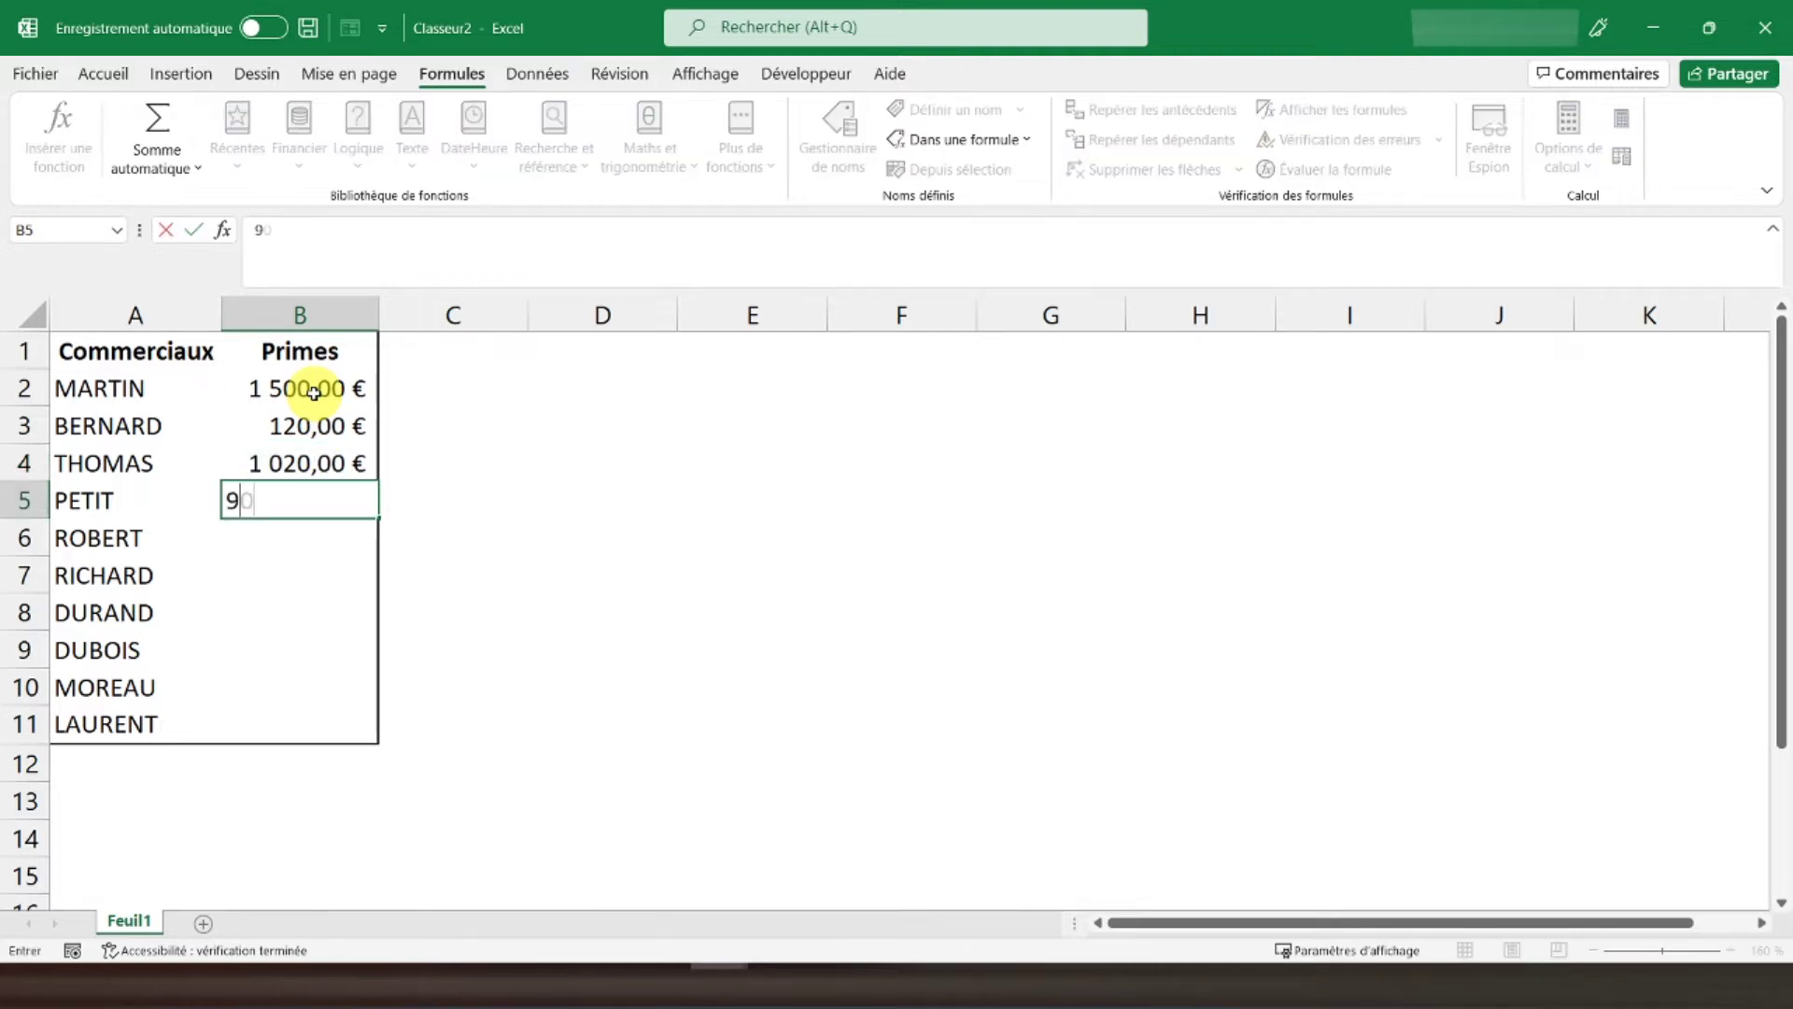
{"action": "type", "text": "00"}
{"action": "key", "text": "ctrl+Return"}
{"action": "key", "text": "Return"}
Enter bonuses 5 000, 500, 9 852, 10 002, 200 and 3 000 in B6:B11.
{"action": "type", "text": "50000"}
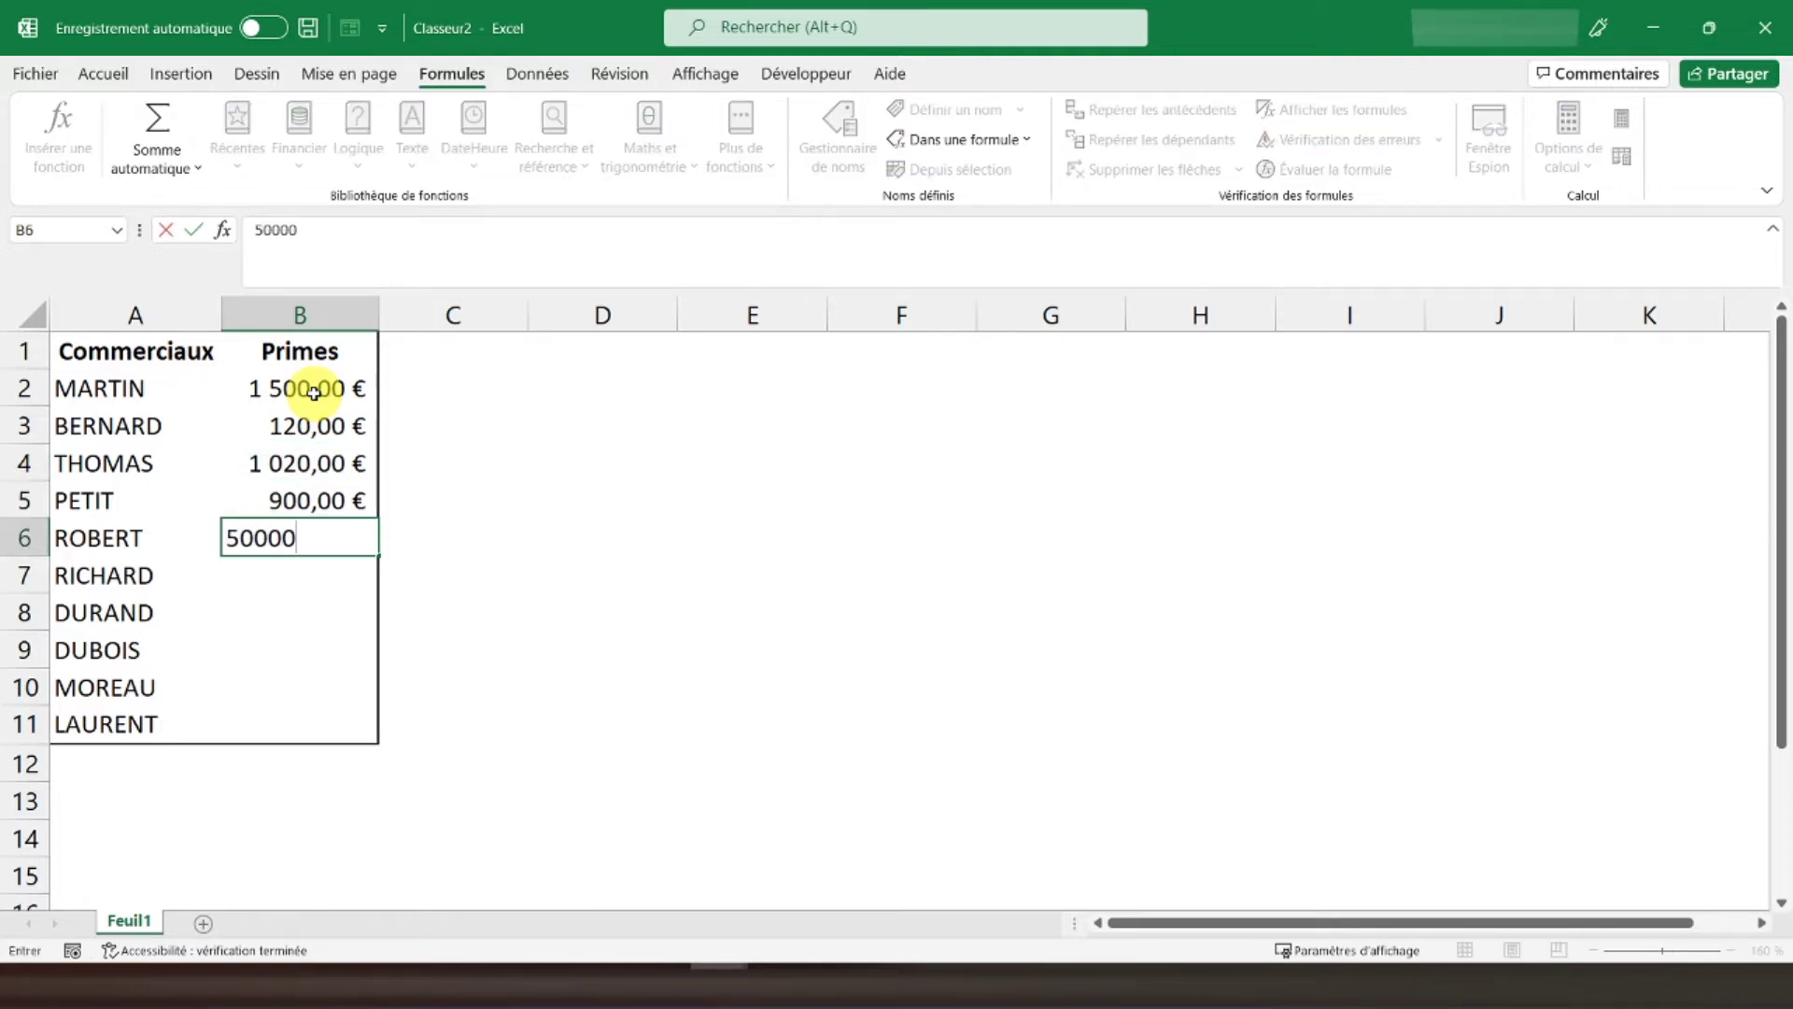
{"action": "key", "text": "BackSpace"}
{"action": "key", "text": "Return"}
{"action": "type", "text": "500"}
{"action": "key", "text": "Return"}
{"action": "type", "text": "9 85"}
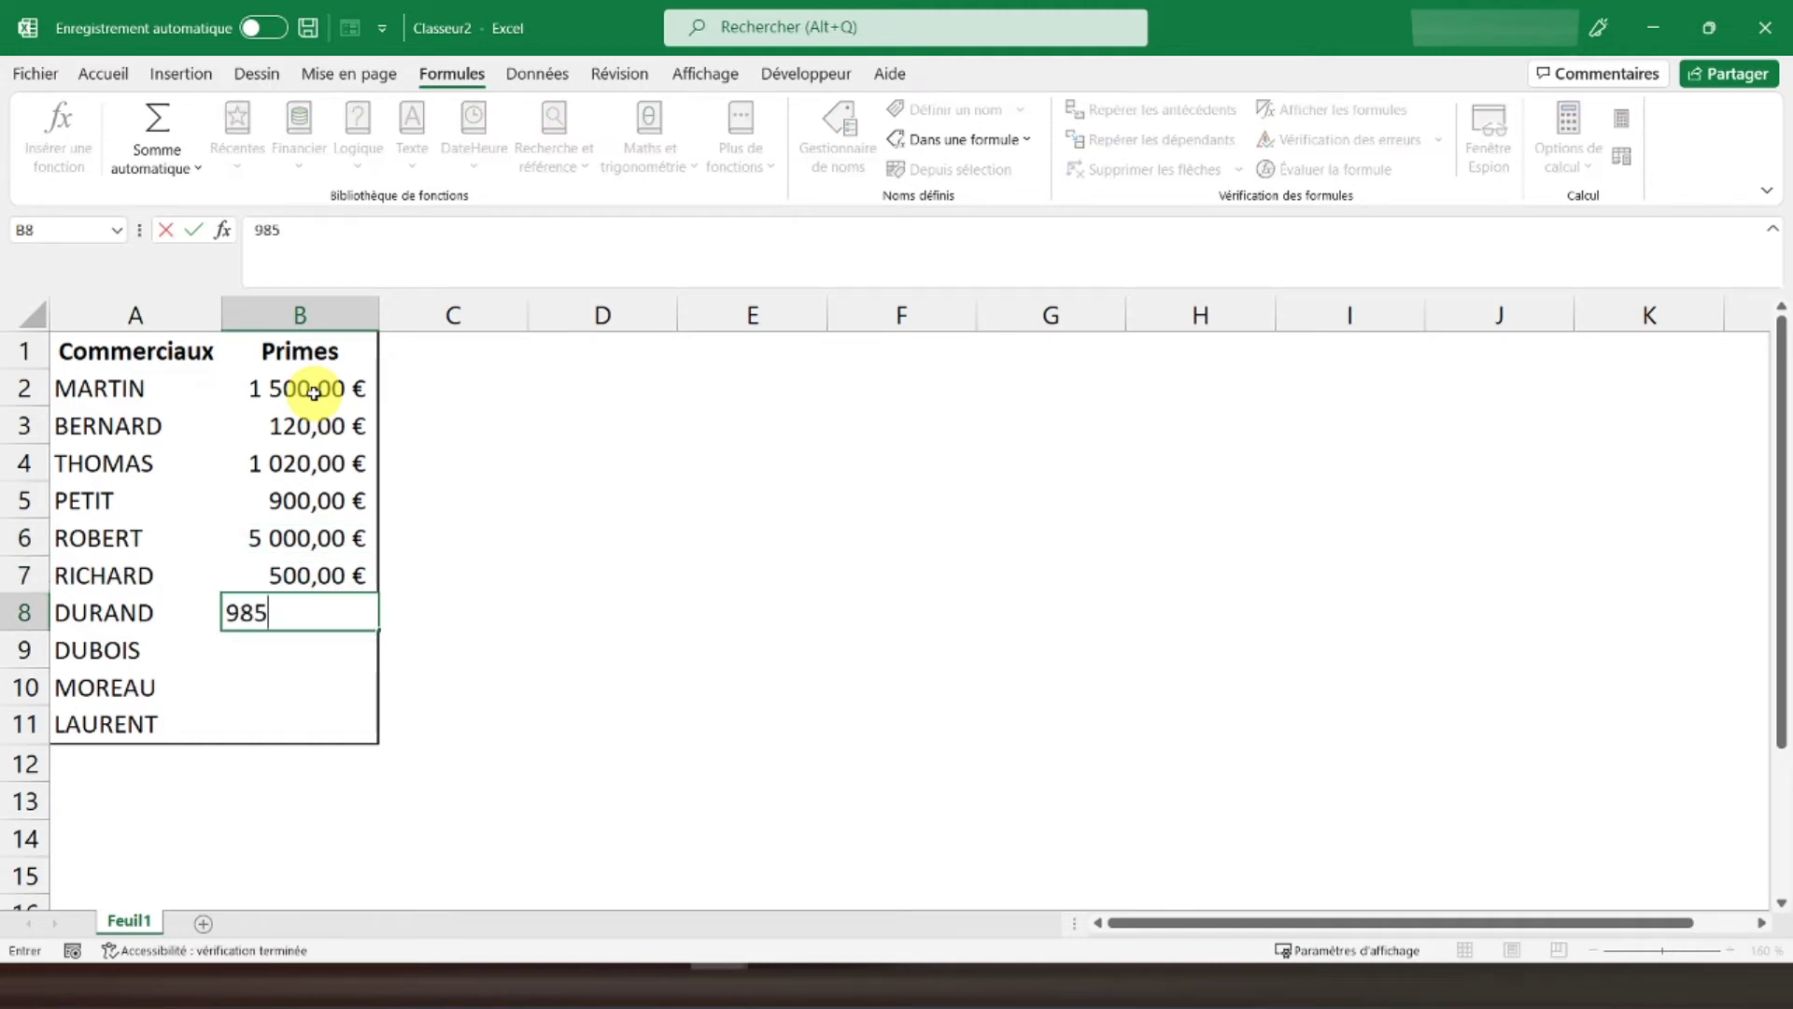
{"action": "type", "text": "2"}
{"action": "key", "text": "Return"}
{"action": "type", "text": "1000"}
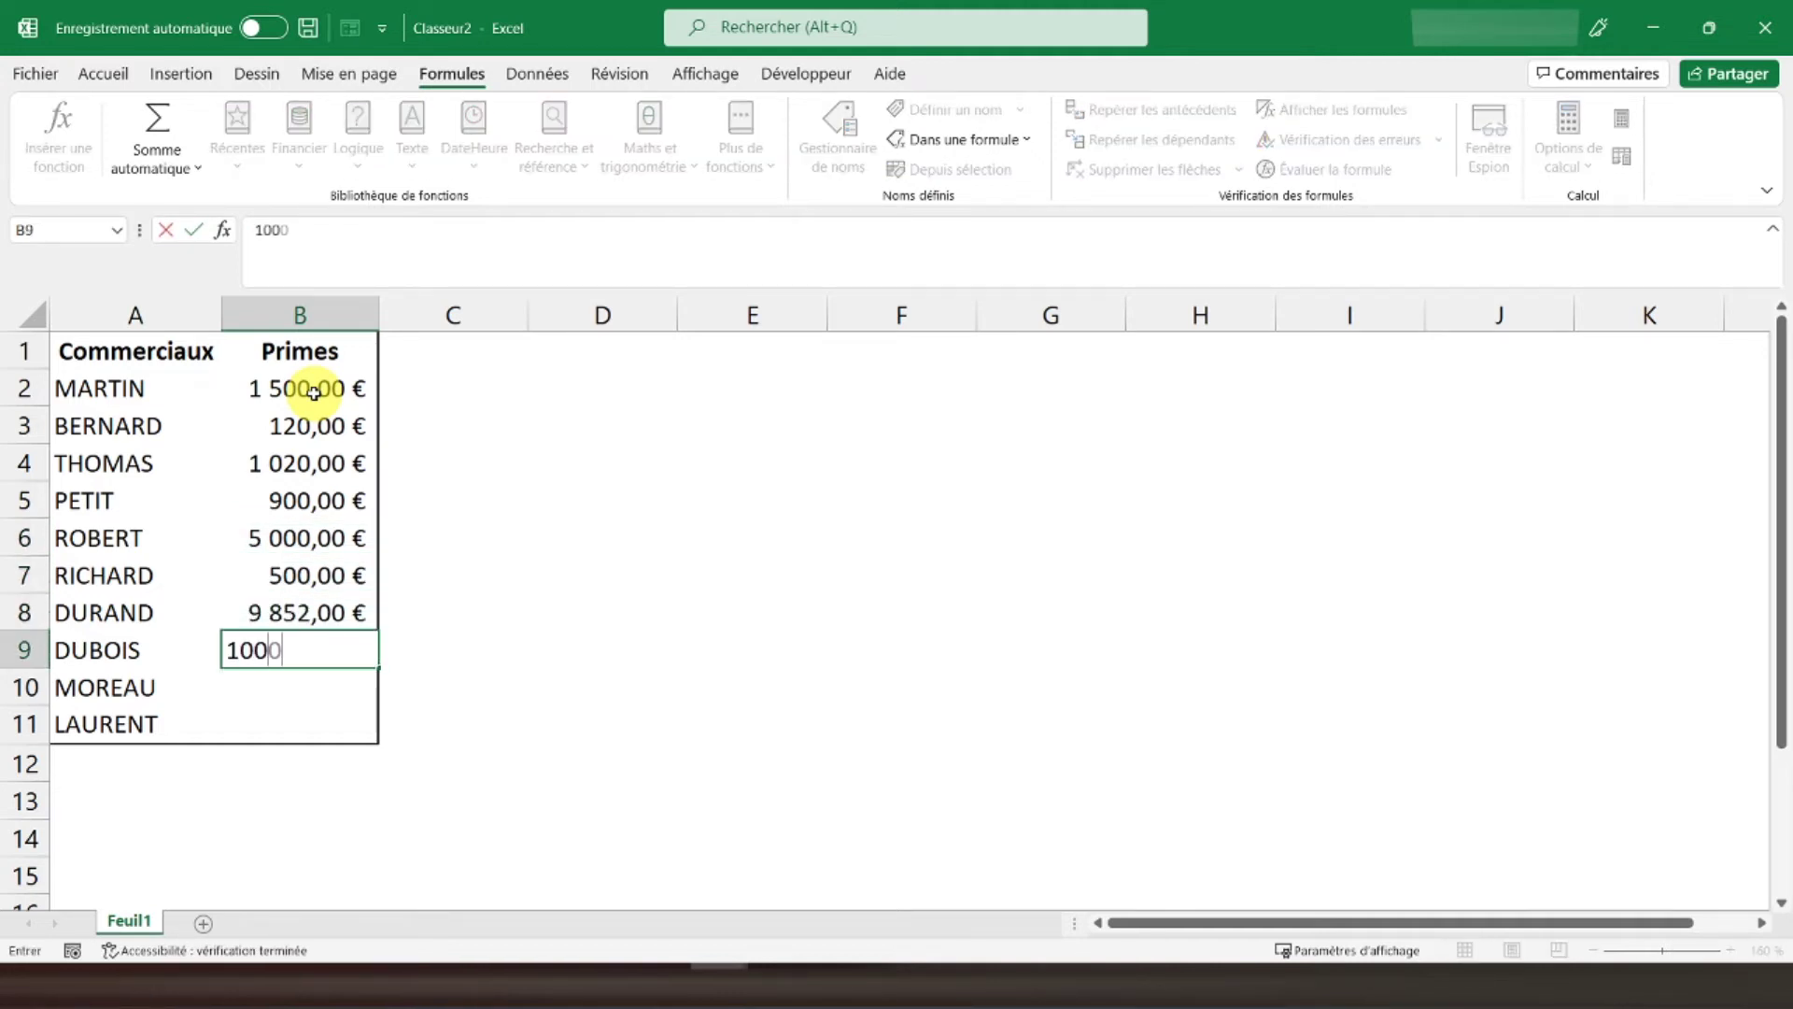
{"action": "type", "text": "2"}
{"action": "key", "text": "Return"}
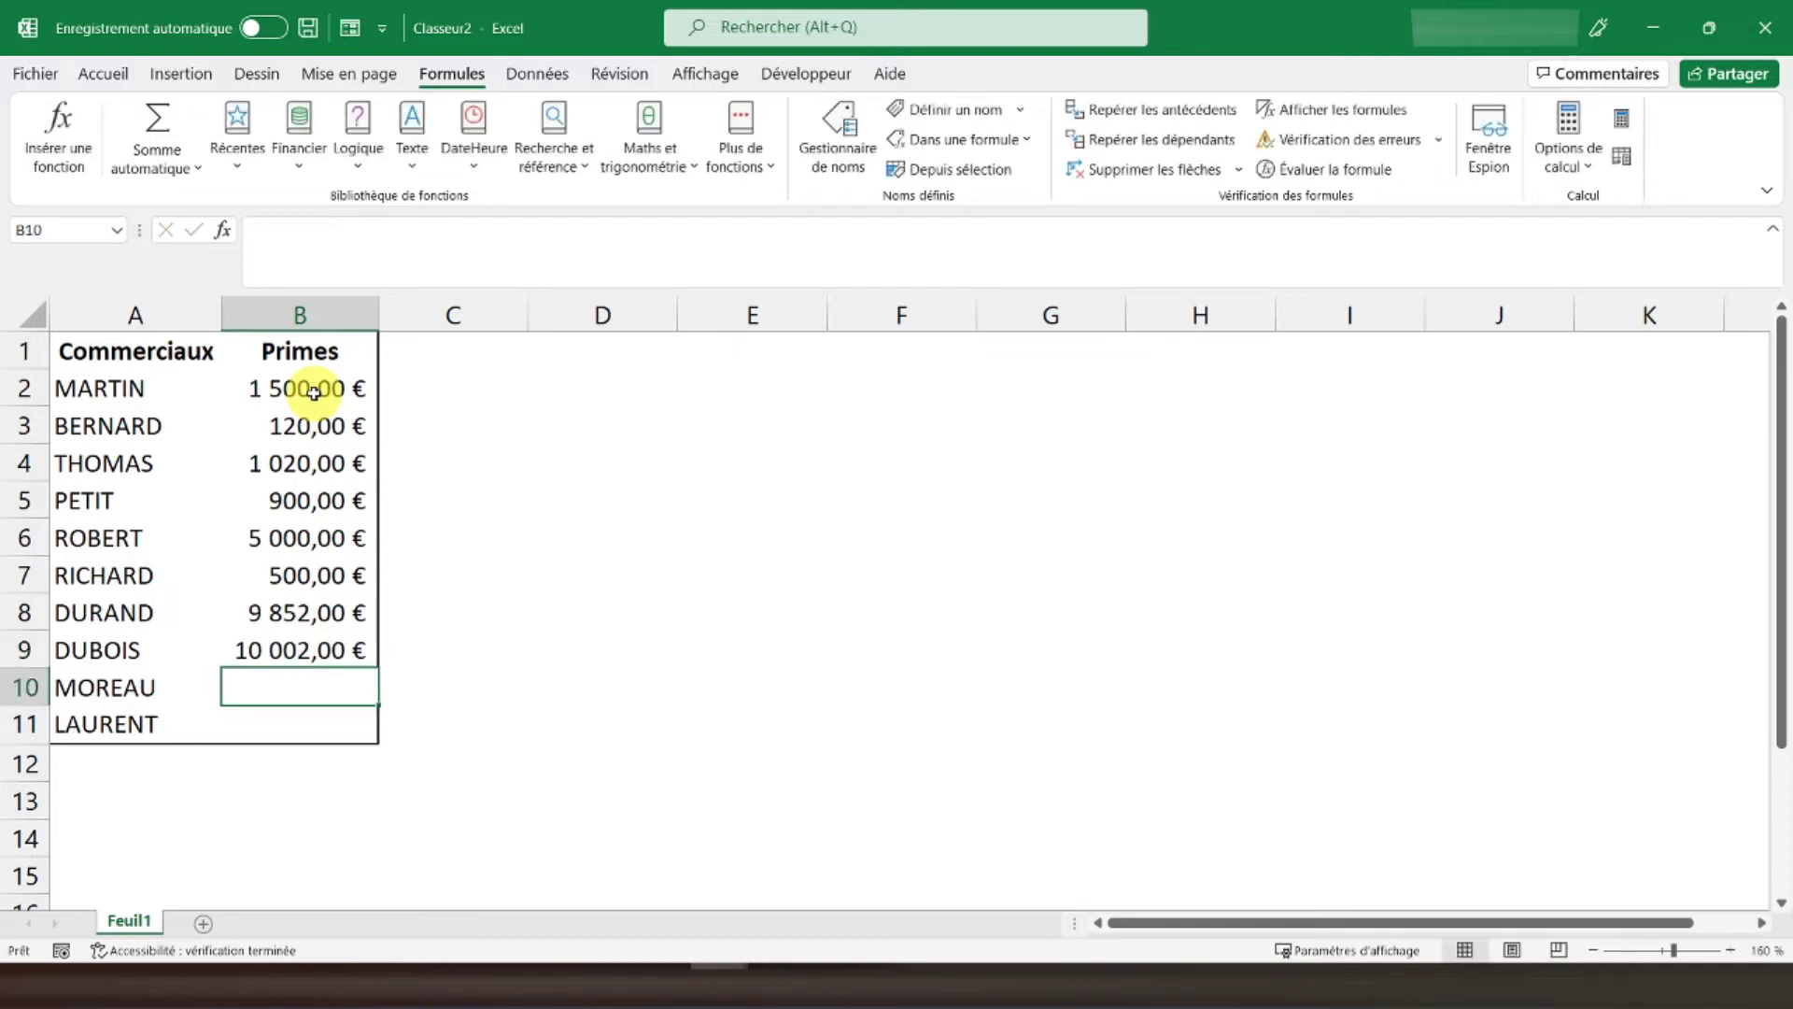
{"action": "type", "text": "2,00"}
{"action": "key", "text": "Return"}
{"action": "type", "text": "3 000"}
{"action": "left_click", "coordinate": [486, 565]}
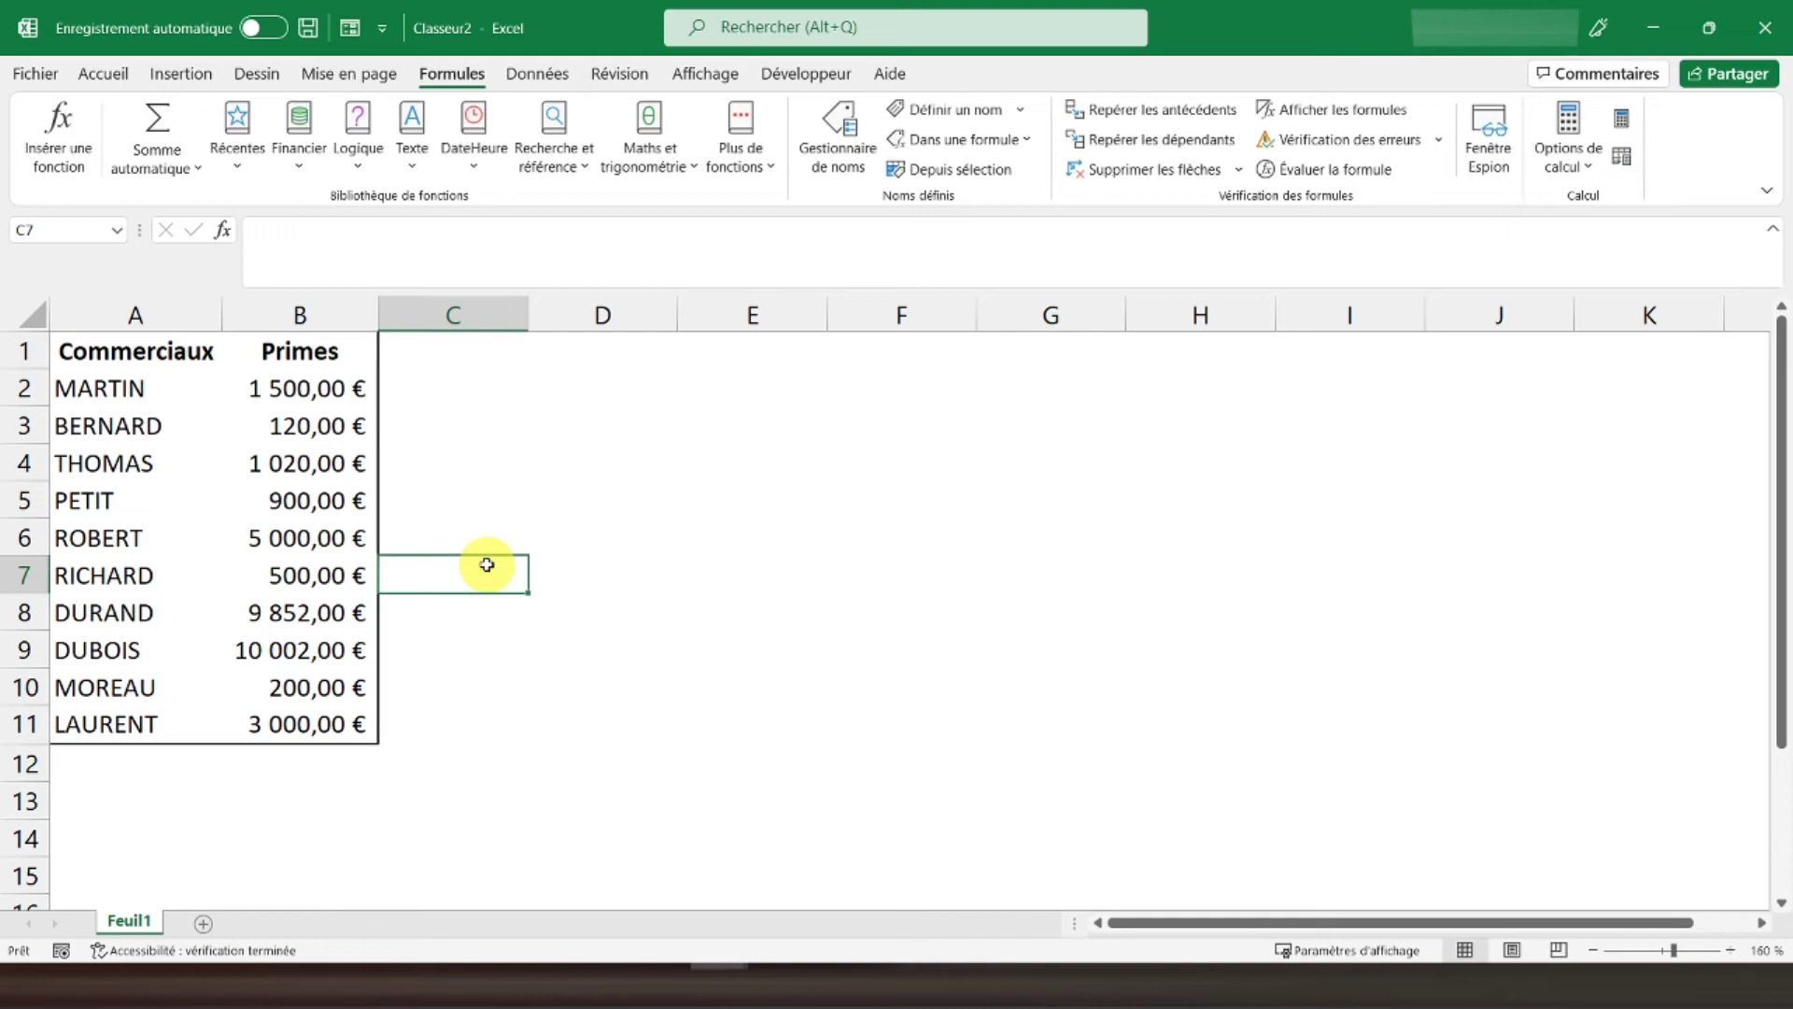
{"action": "left_click", "coordinate": [277, 391]}
Fill bonus cells B2, B4, B6, B8, B9 and B11 with red.
{"action": "left_click", "coordinate": [277, 463], "text": "ctrl"}
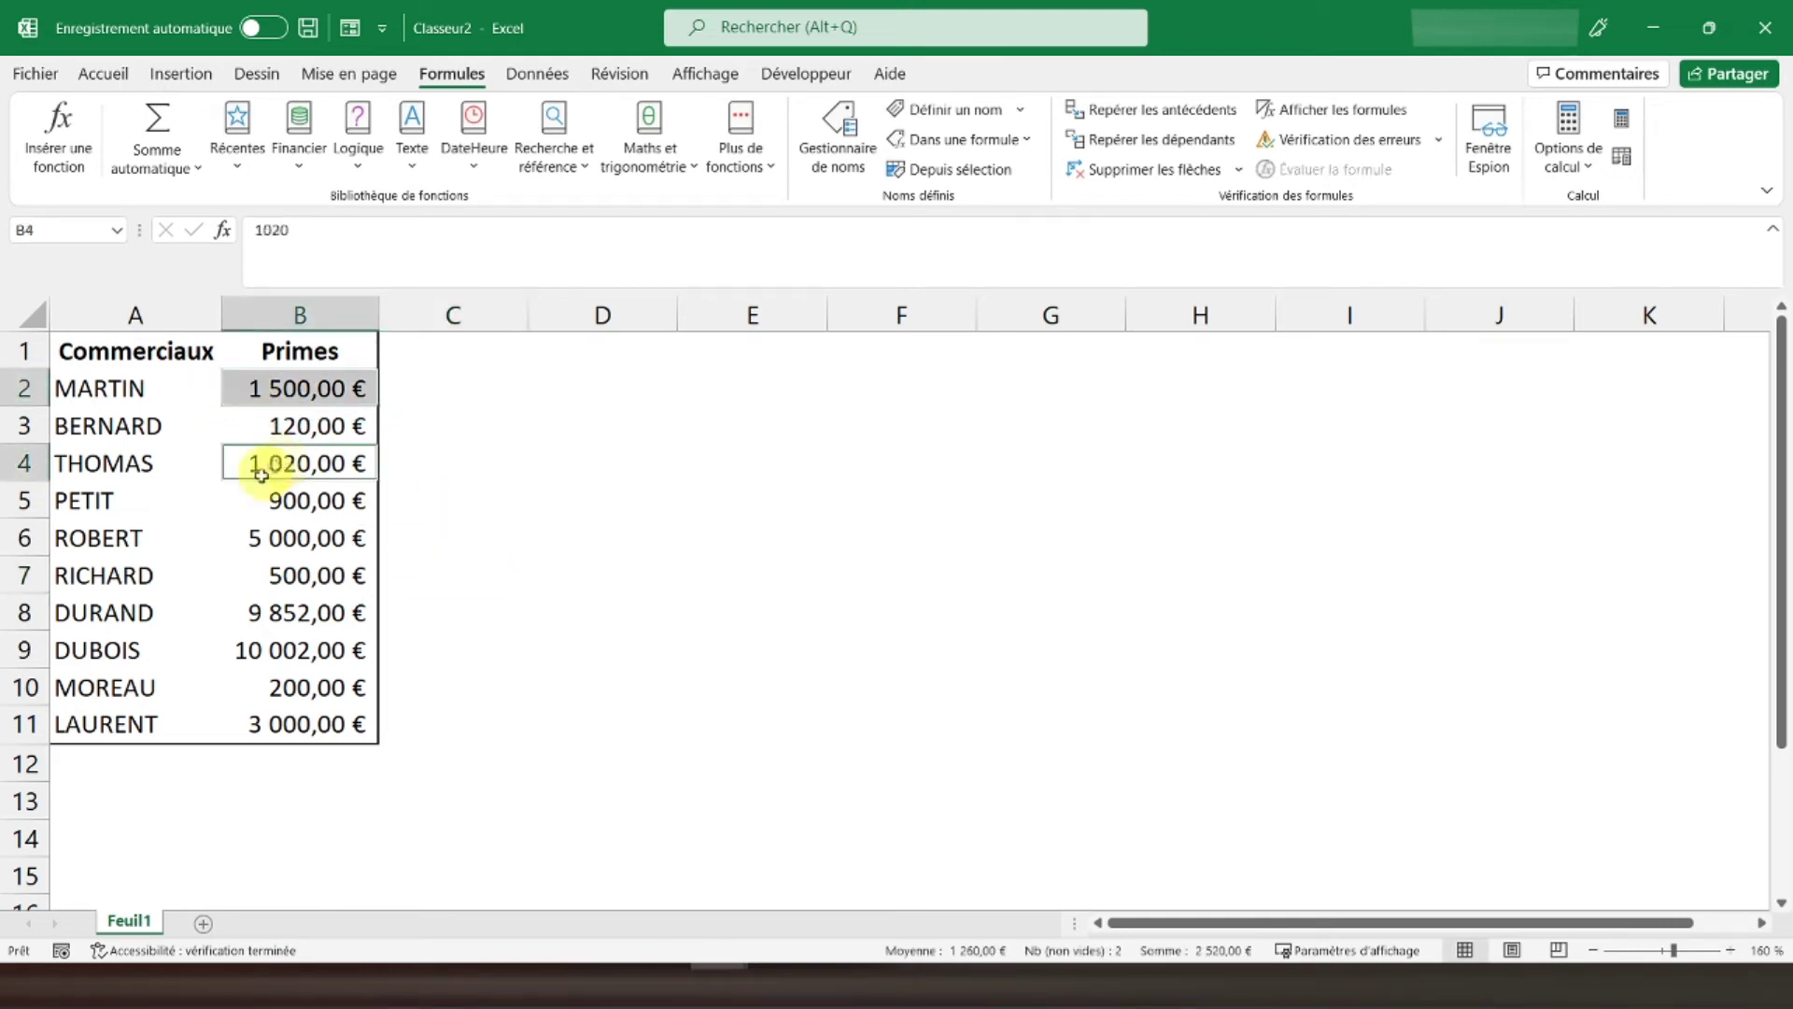
{"action": "left_click", "coordinate": [271, 537], "text": "ctrl"}
{"action": "left_click", "coordinate": [271, 614], "text": "ctrl"}
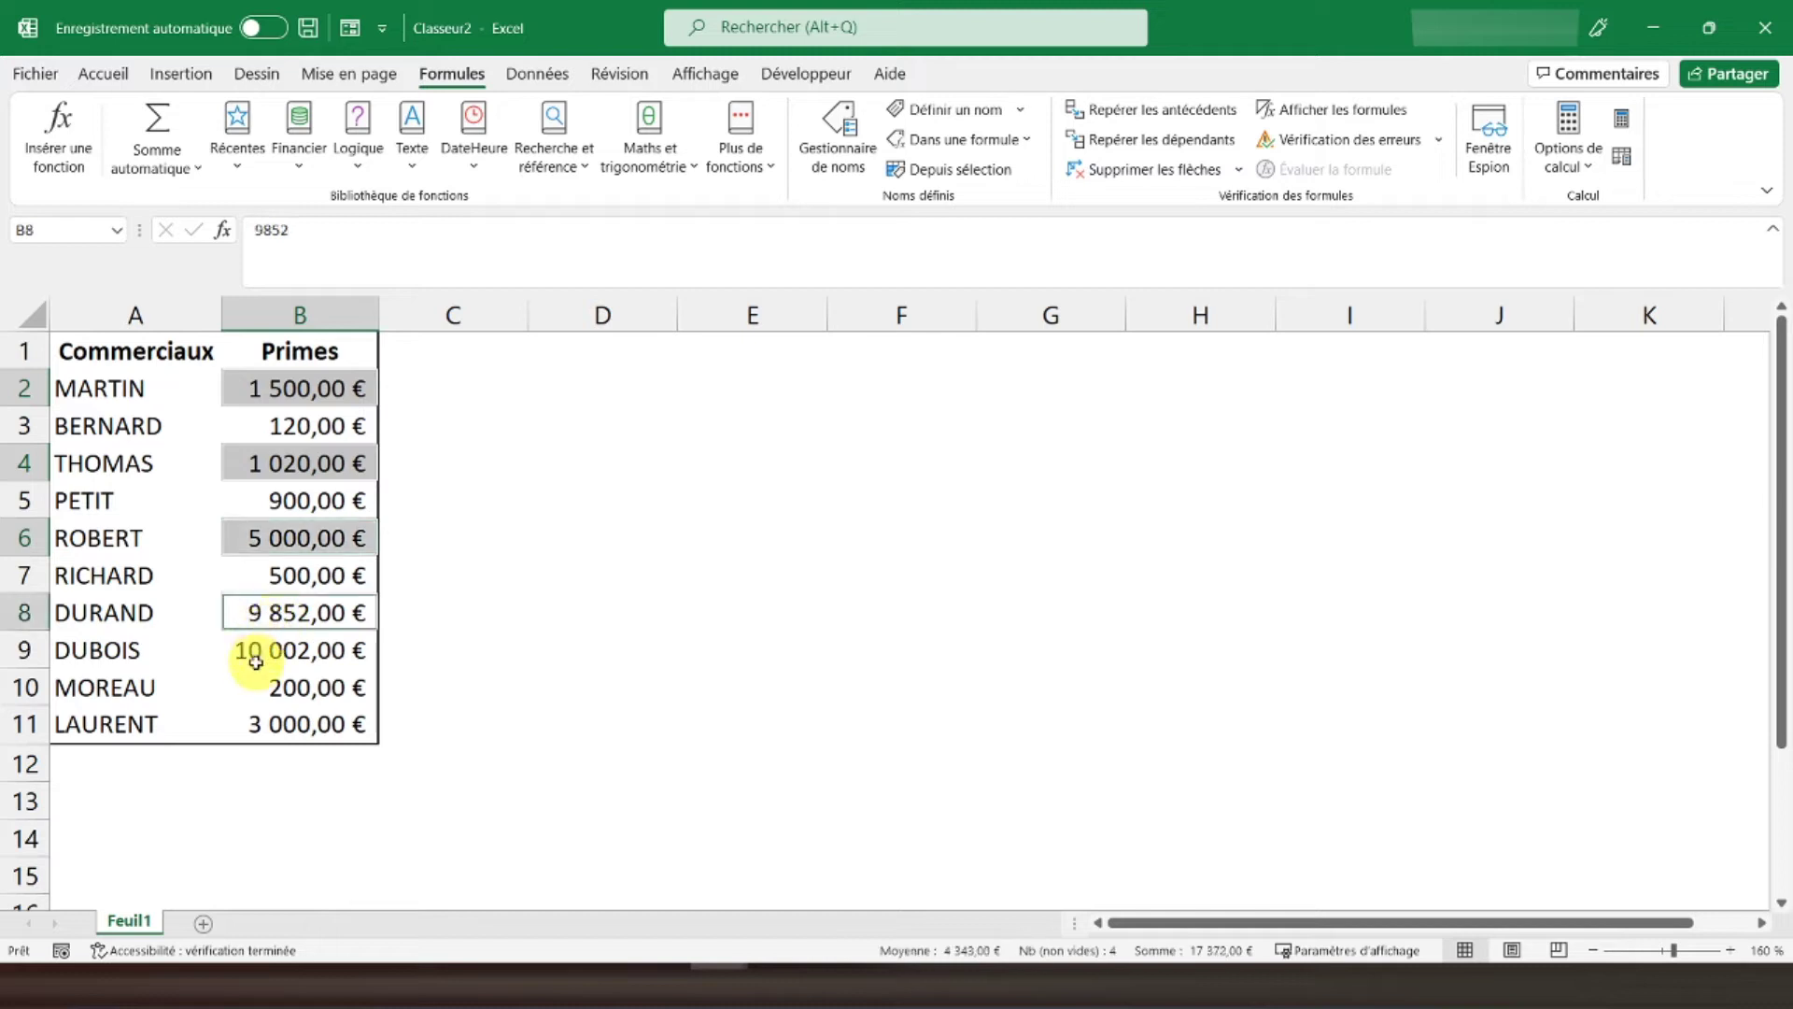
{"action": "left_click", "coordinate": [271, 652], "text": "ctrl"}
{"action": "left_click", "coordinate": [278, 726], "text": "ctrl"}
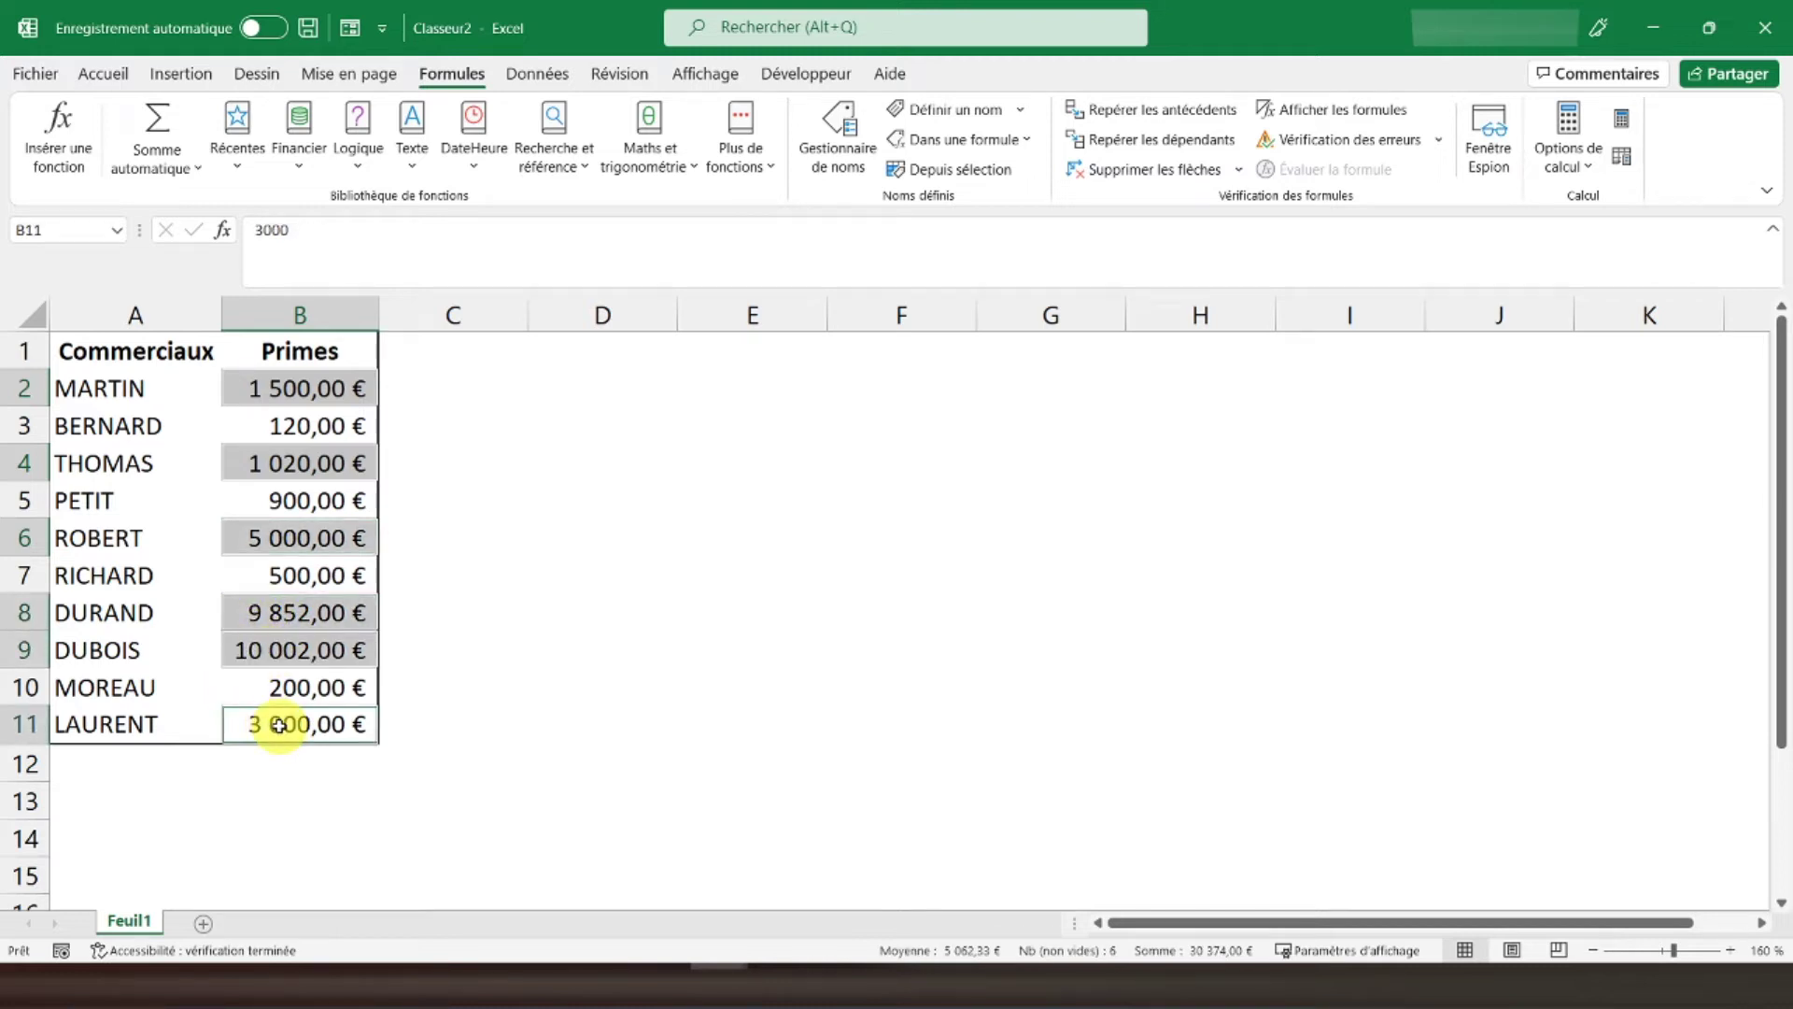
{"action": "left_click", "coordinate": [105, 75]}
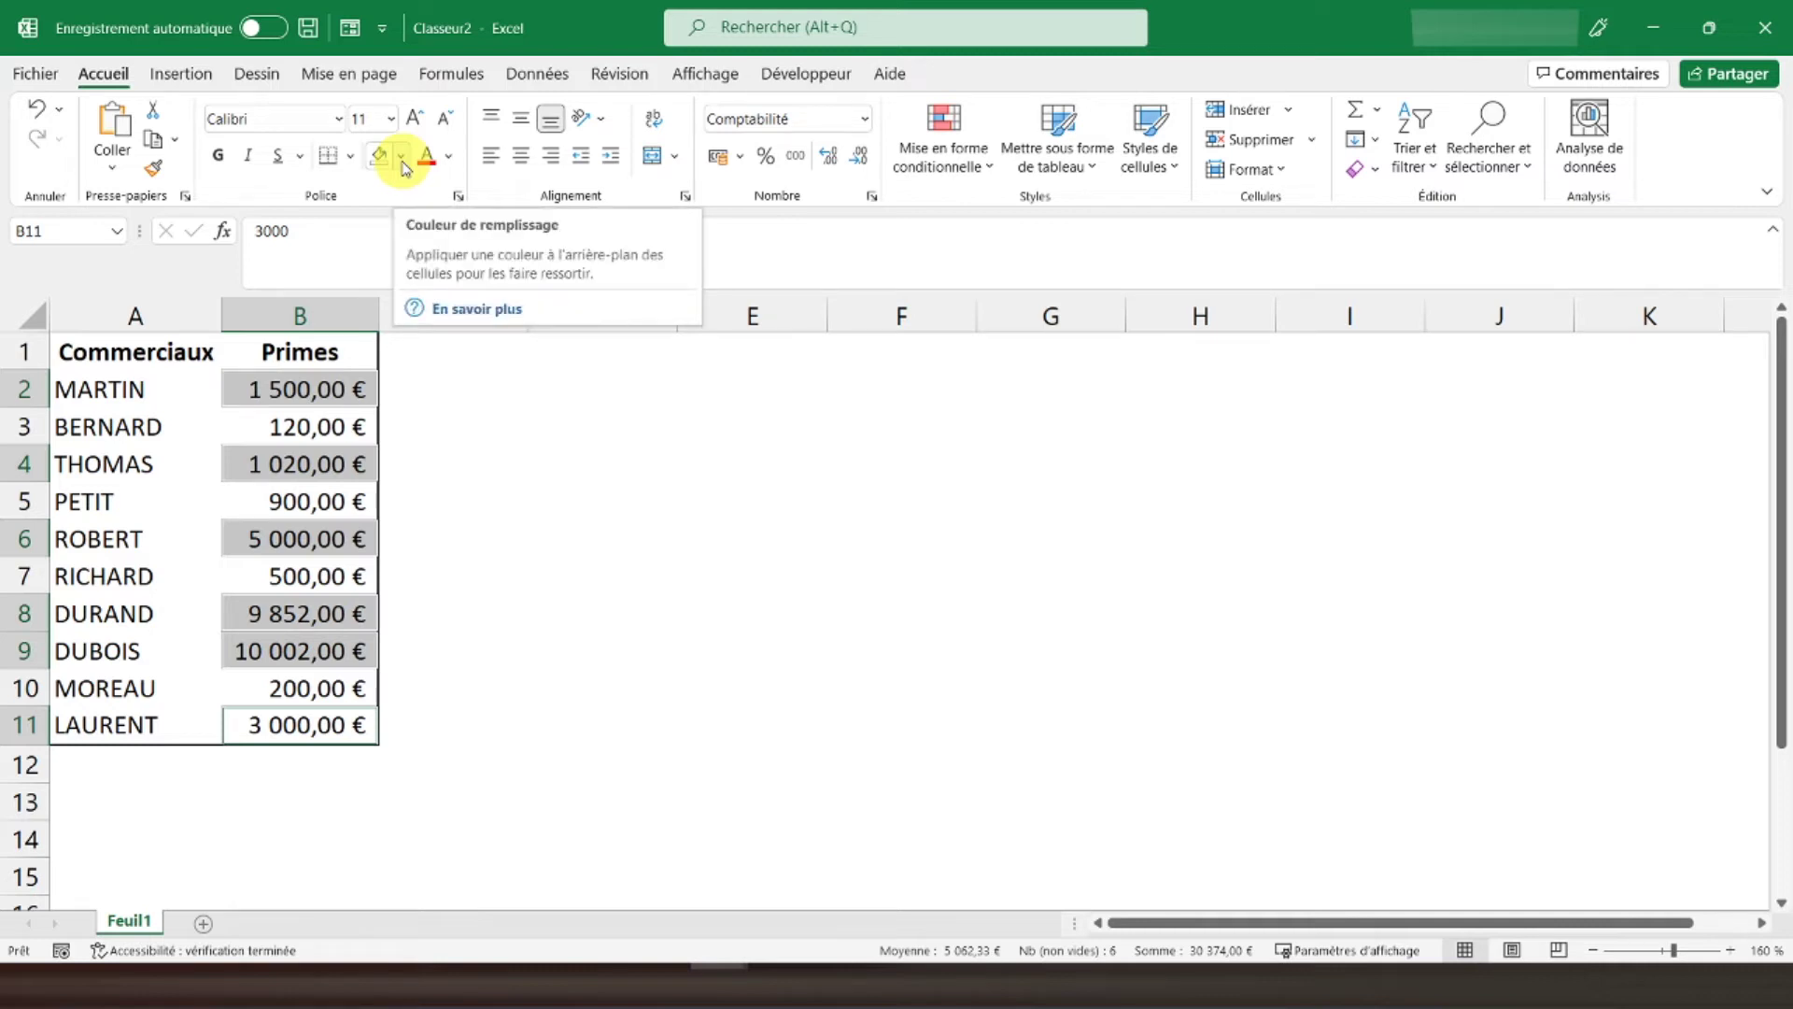
{"action": "left_click", "coordinate": [401, 157]}
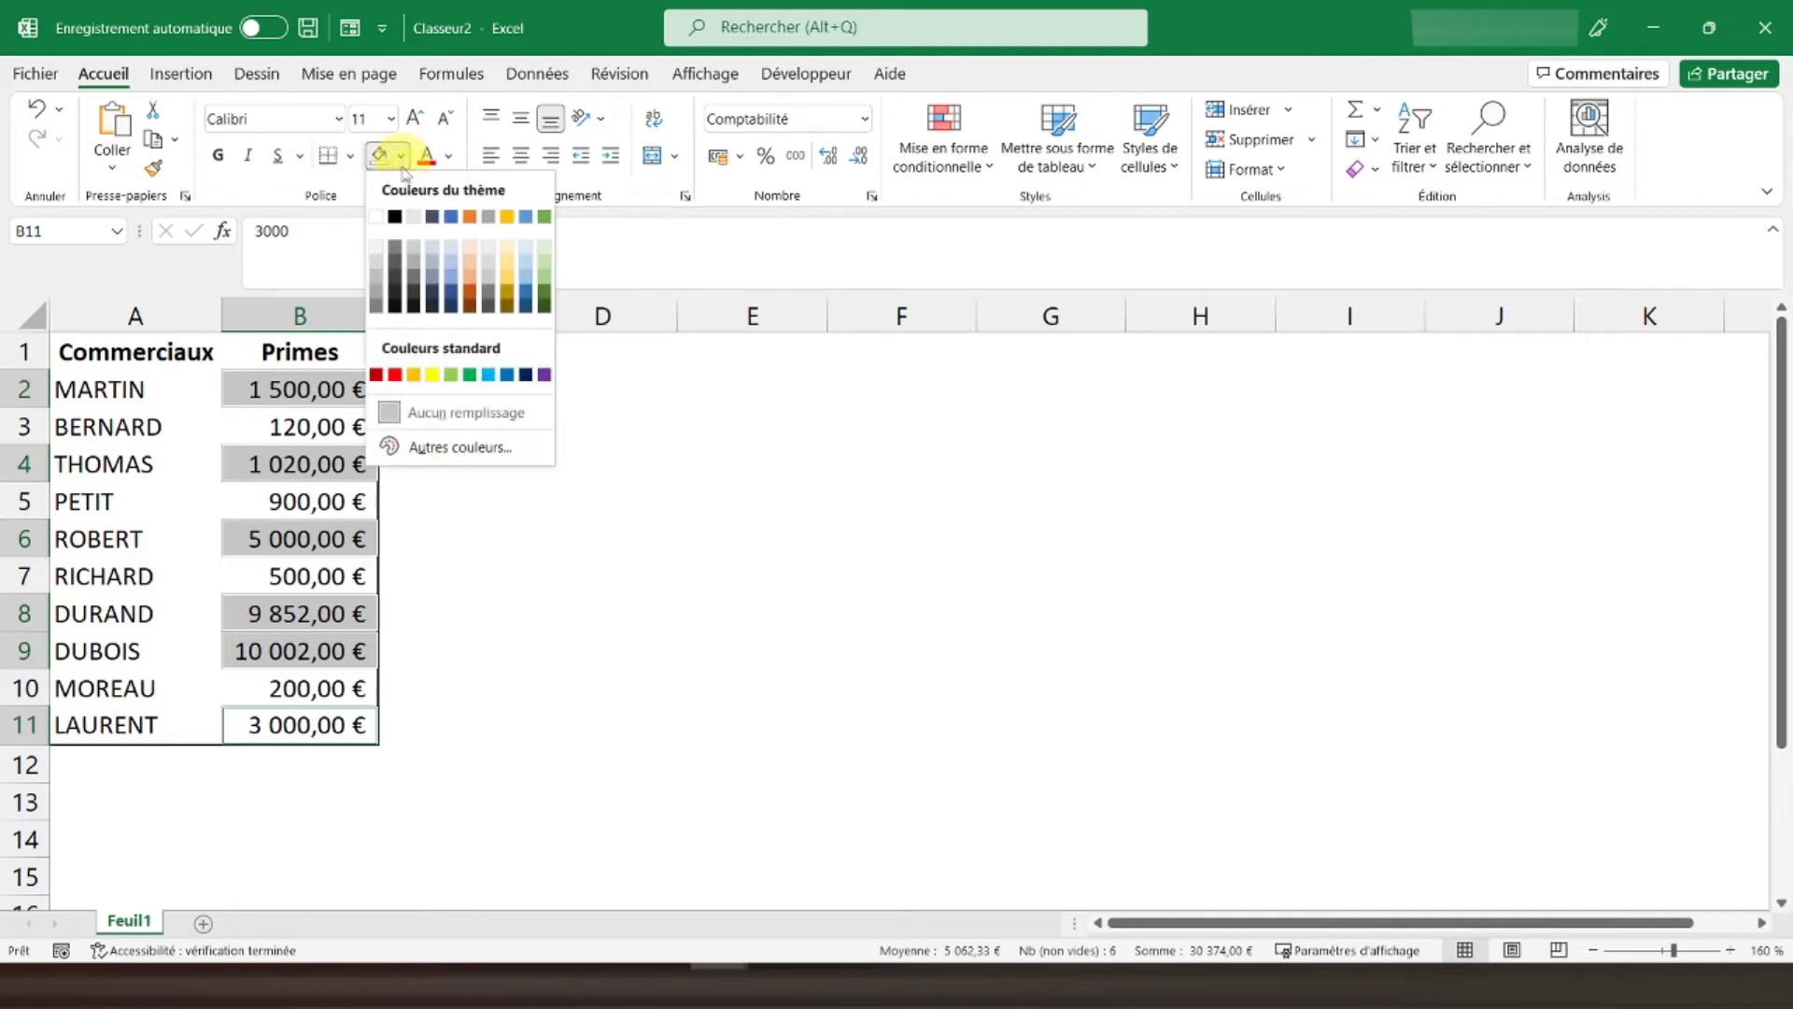
{"action": "left_click", "coordinate": [393, 383]}
Fill bonus cells B3, B5, B7 and B10 with green.
{"action": "left_click", "coordinate": [264, 421]}
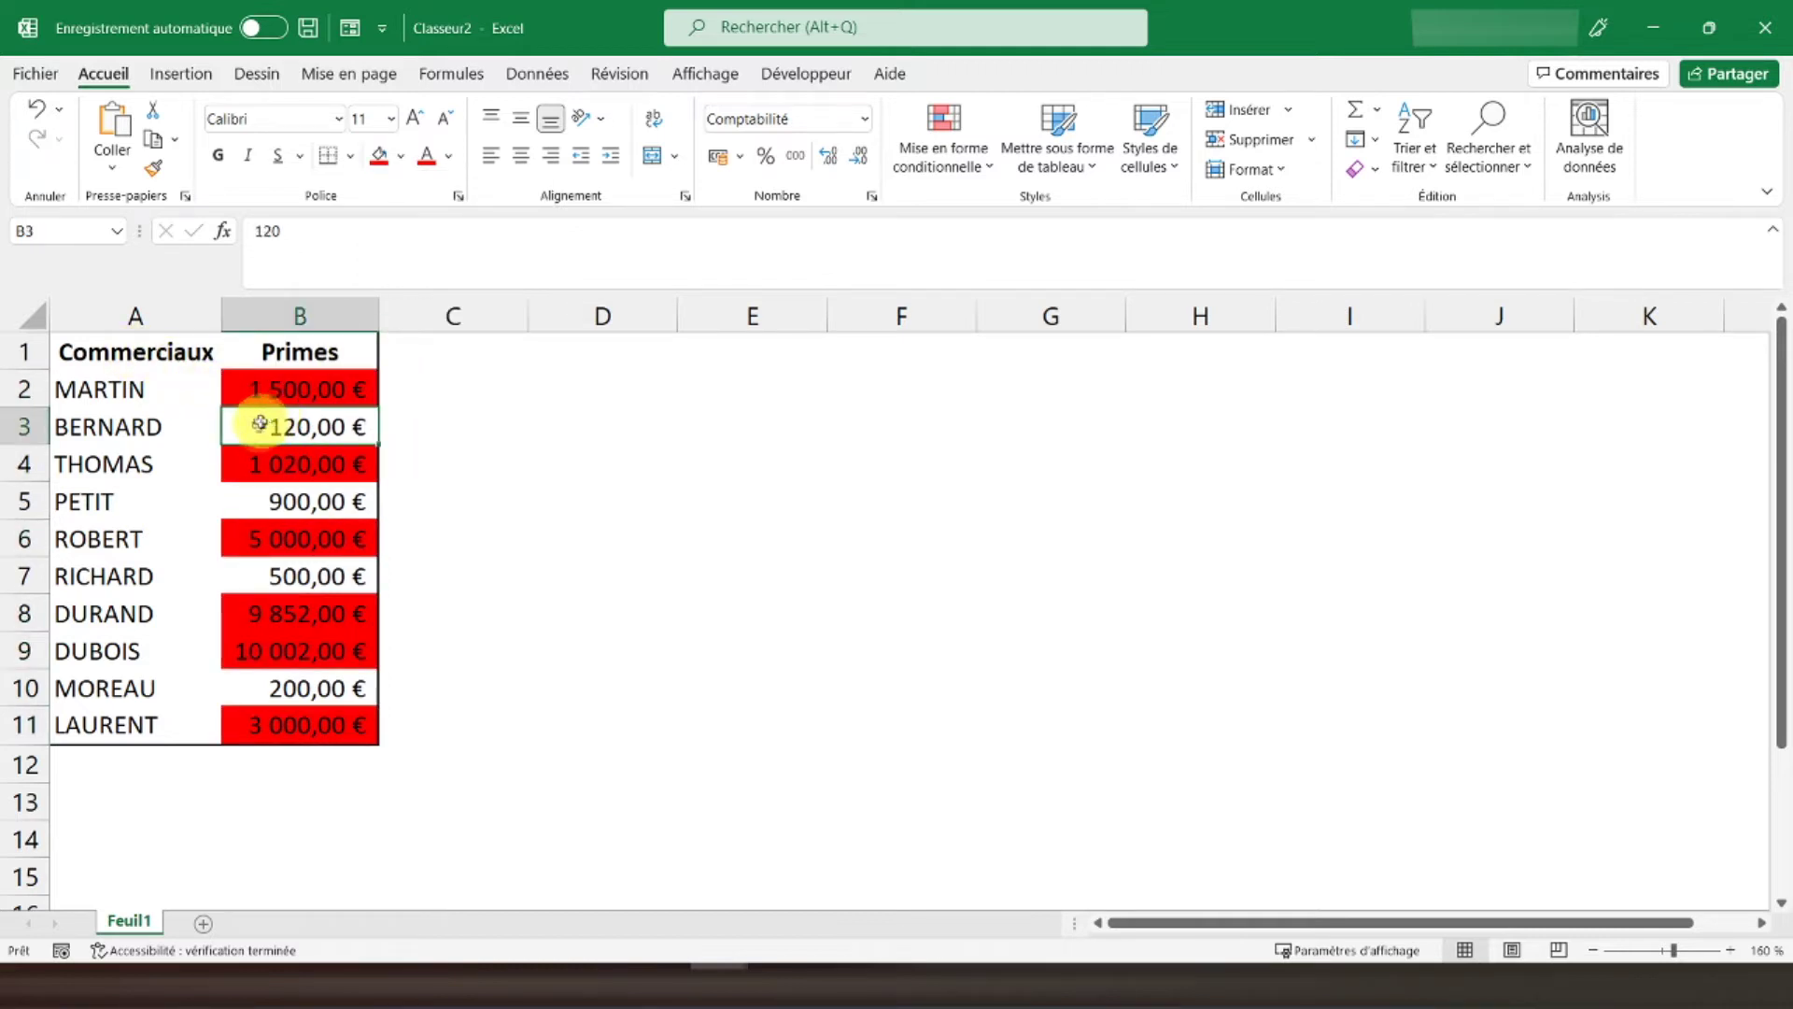
{"action": "left_click", "coordinate": [265, 501], "text": "ctrl"}
{"action": "left_click", "coordinate": [260, 578], "text": "ctrl"}
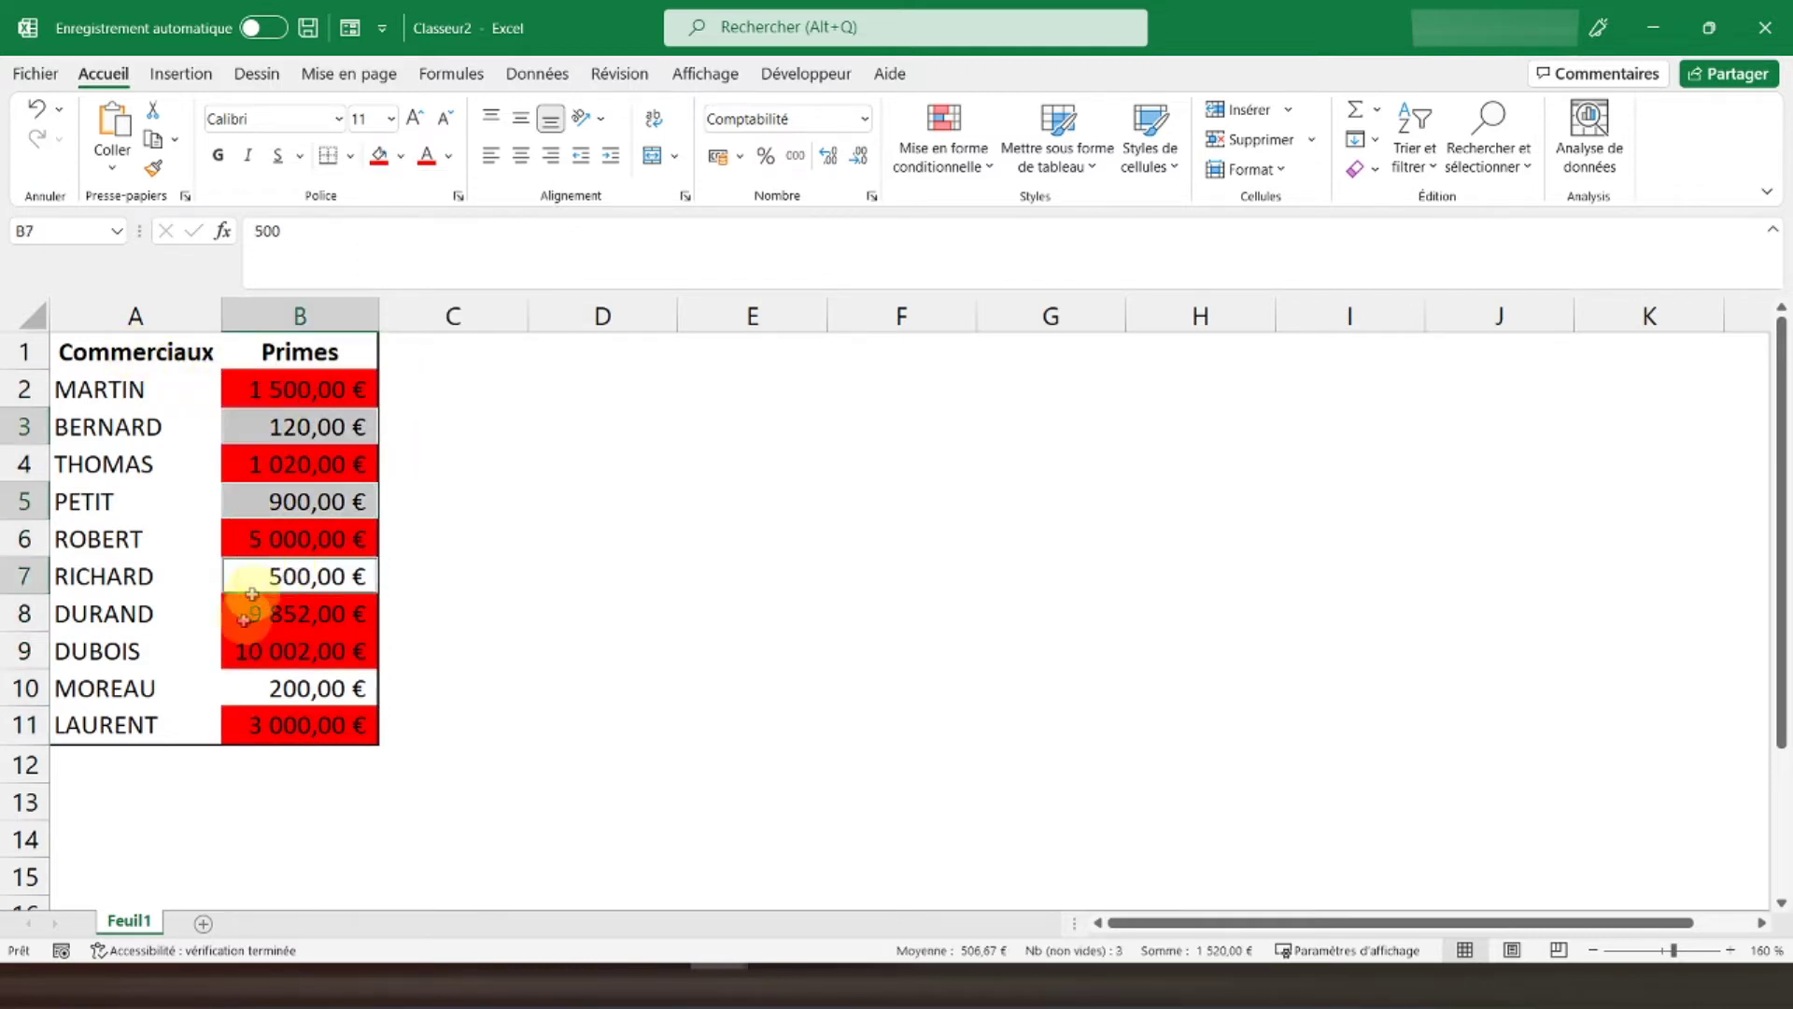
{"action": "left_click", "coordinate": [285, 686], "text": "ctrl"}
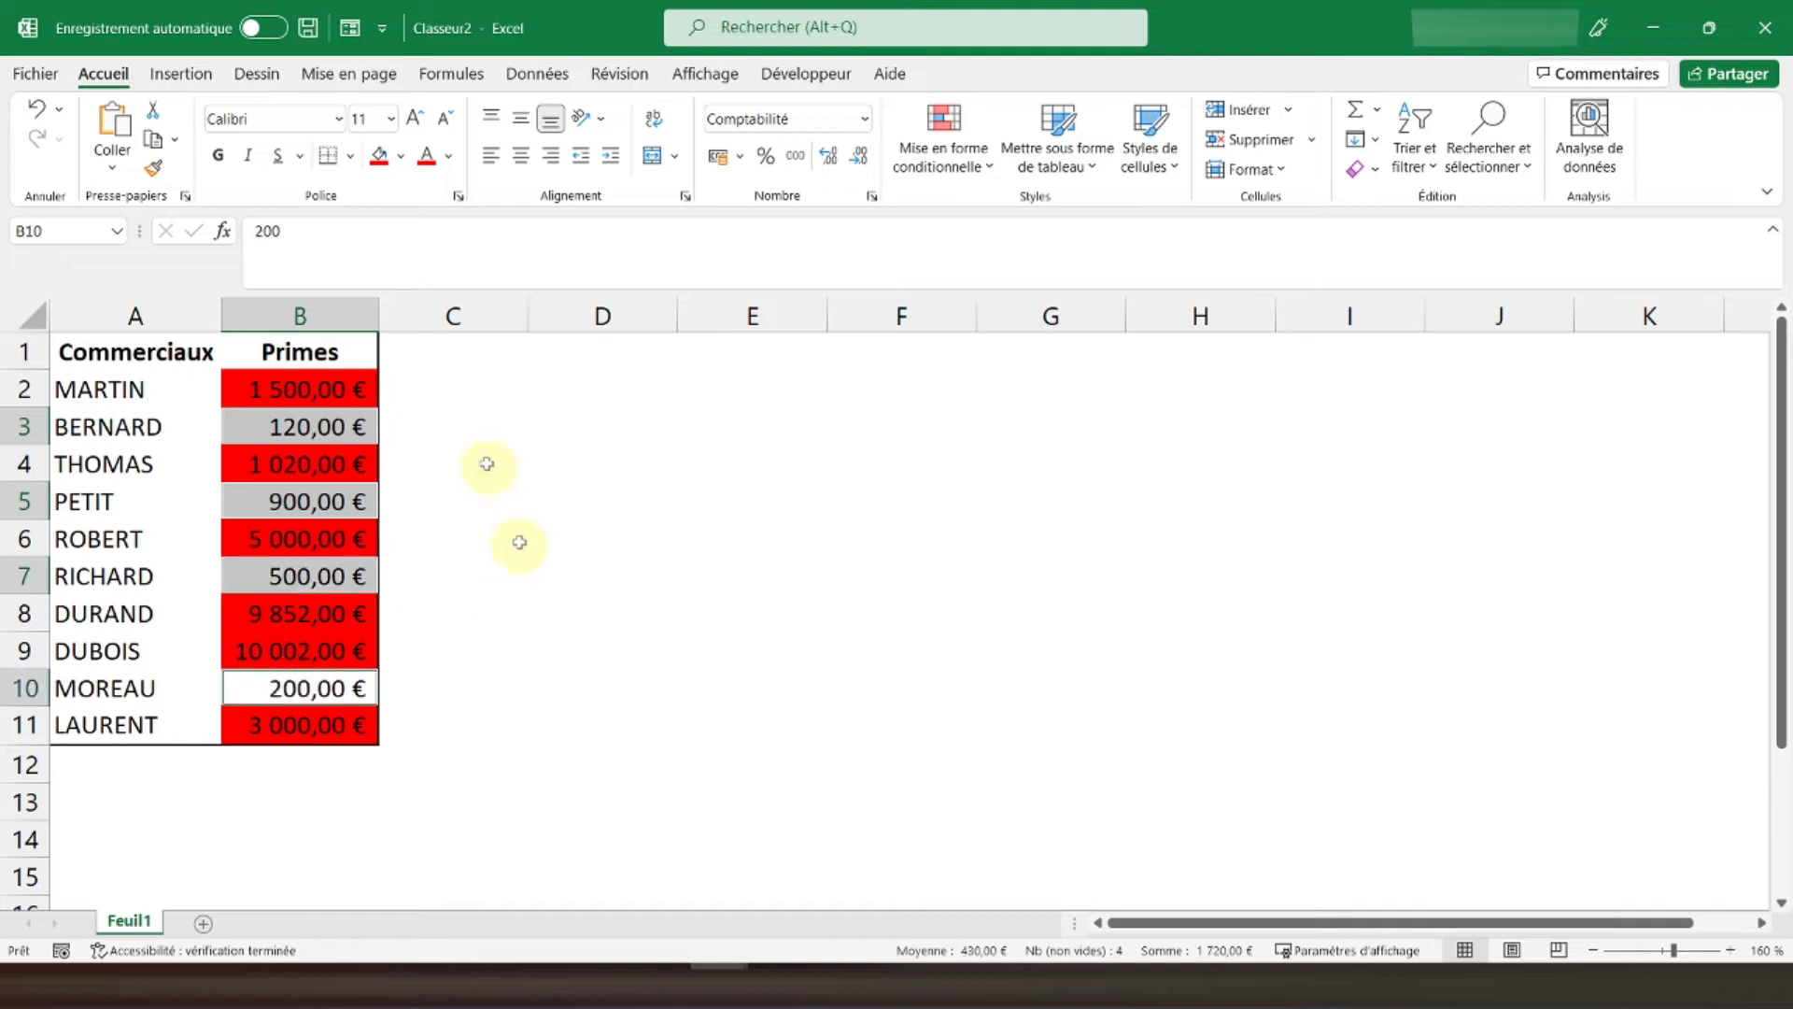
{"action": "left_click", "coordinate": [401, 157]}
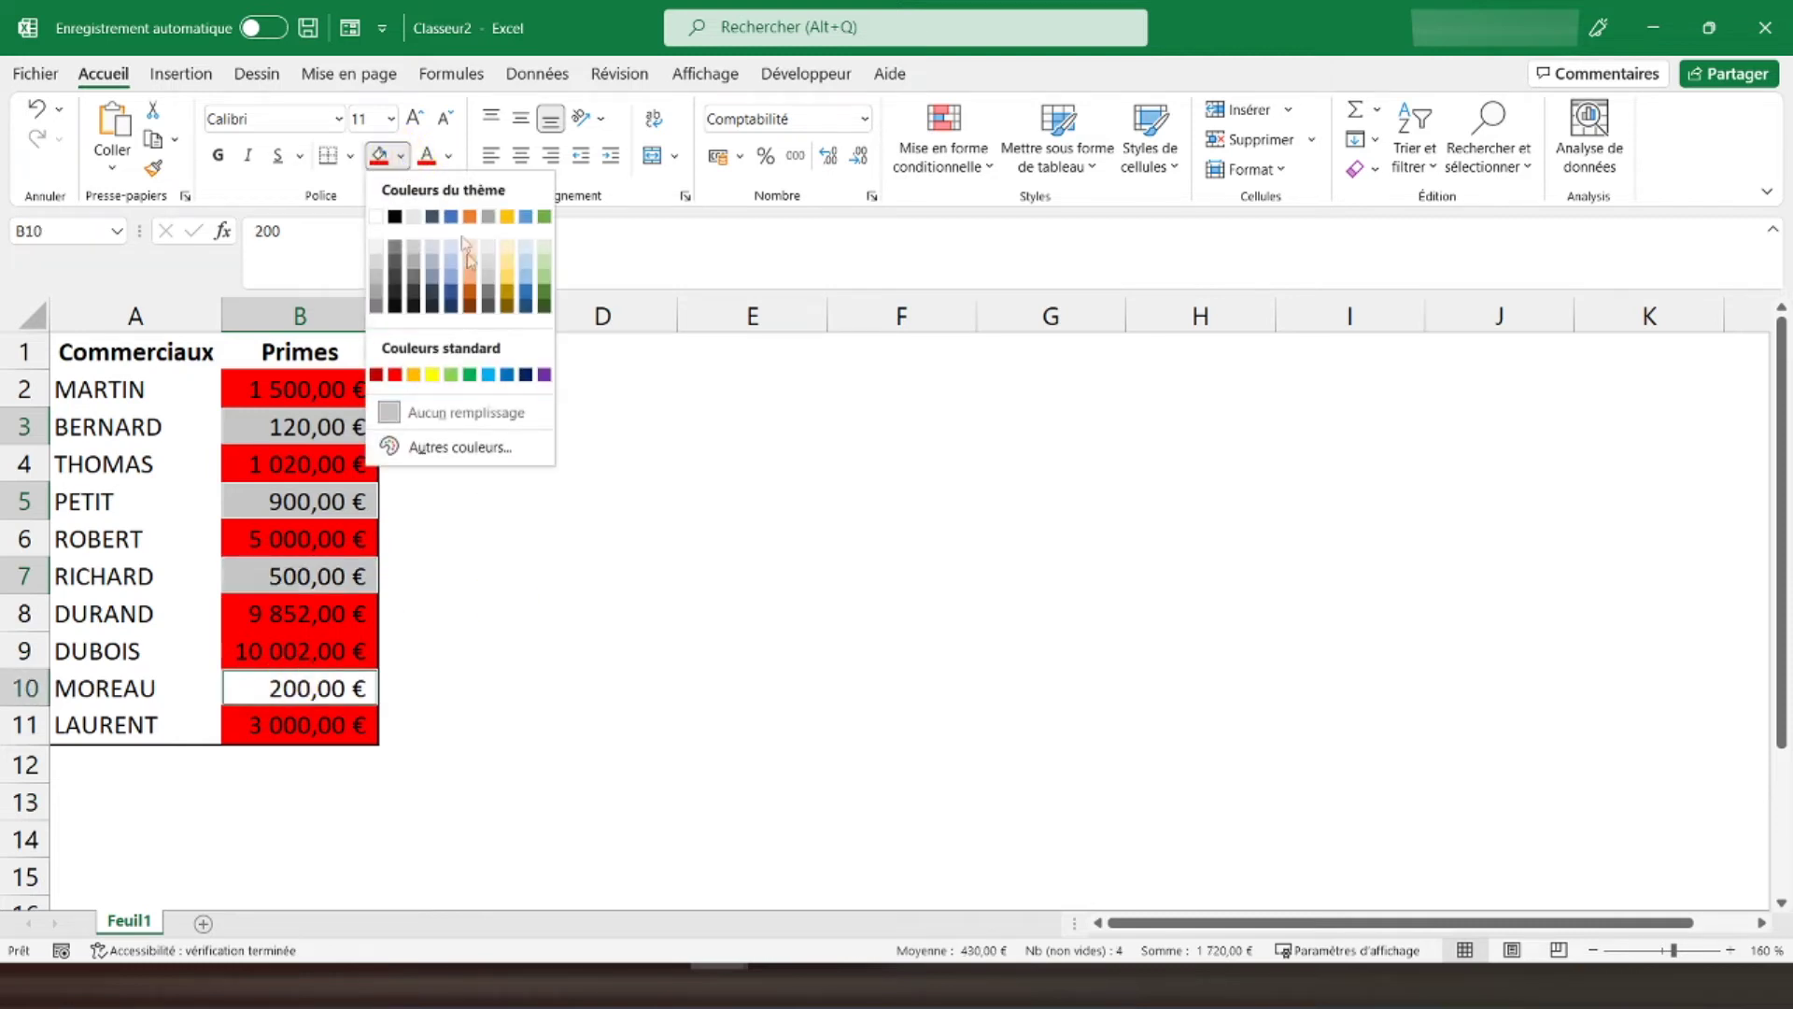
{"action": "left_click", "coordinate": [451, 376]}
{"action": "left_click", "coordinate": [131, 358]}
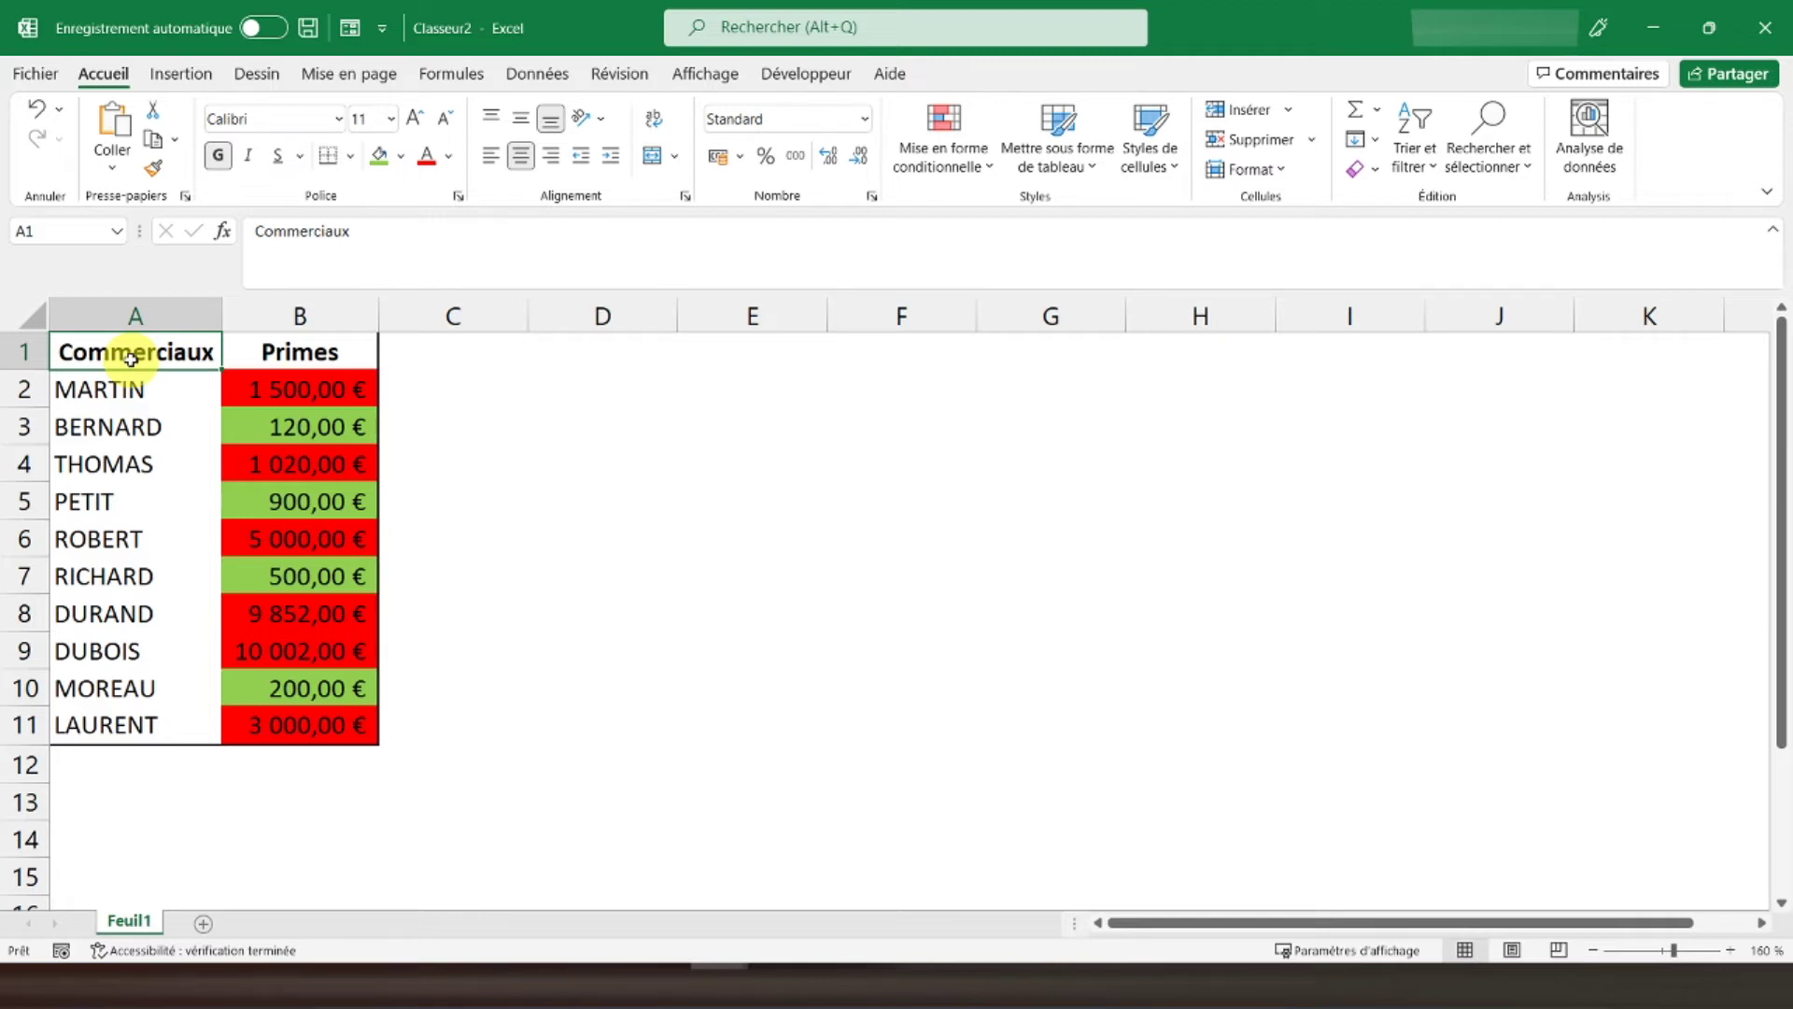
Type LIRE.CELLULE into cell E3.
{"action": "left_click", "coordinate": [364, 83]}
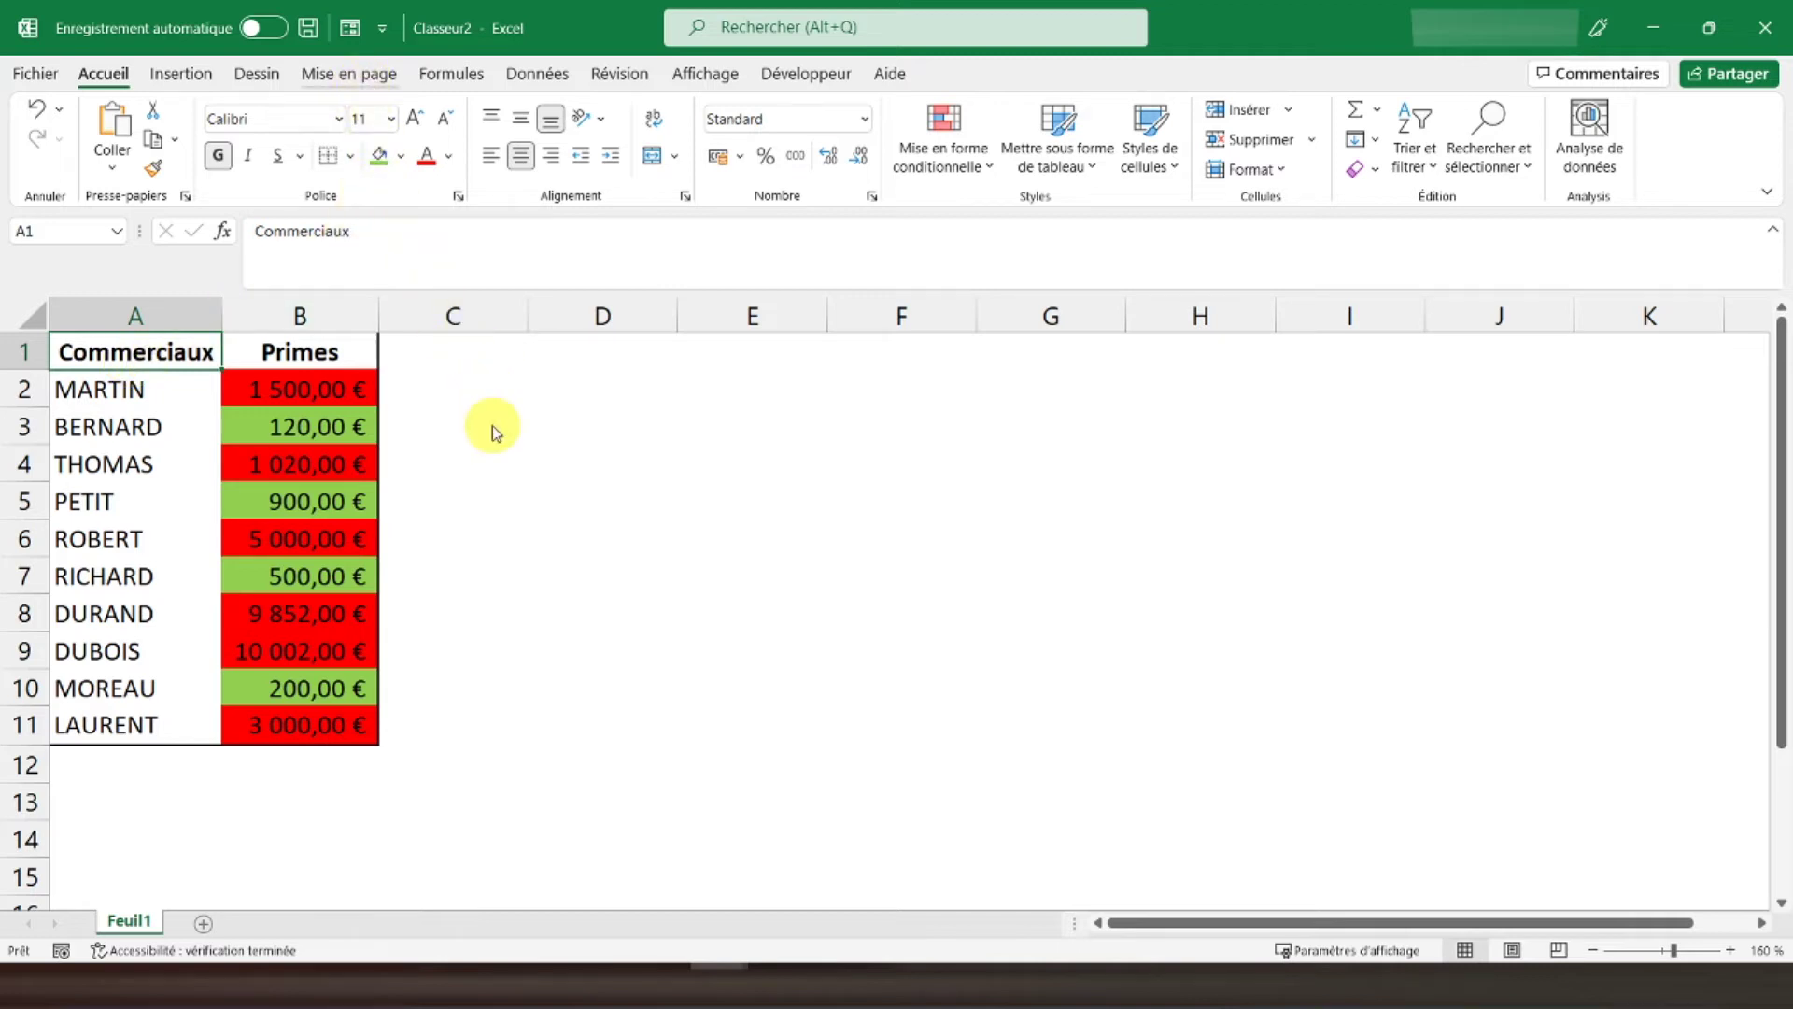
{"action": "left_click", "coordinate": [456, 81]}
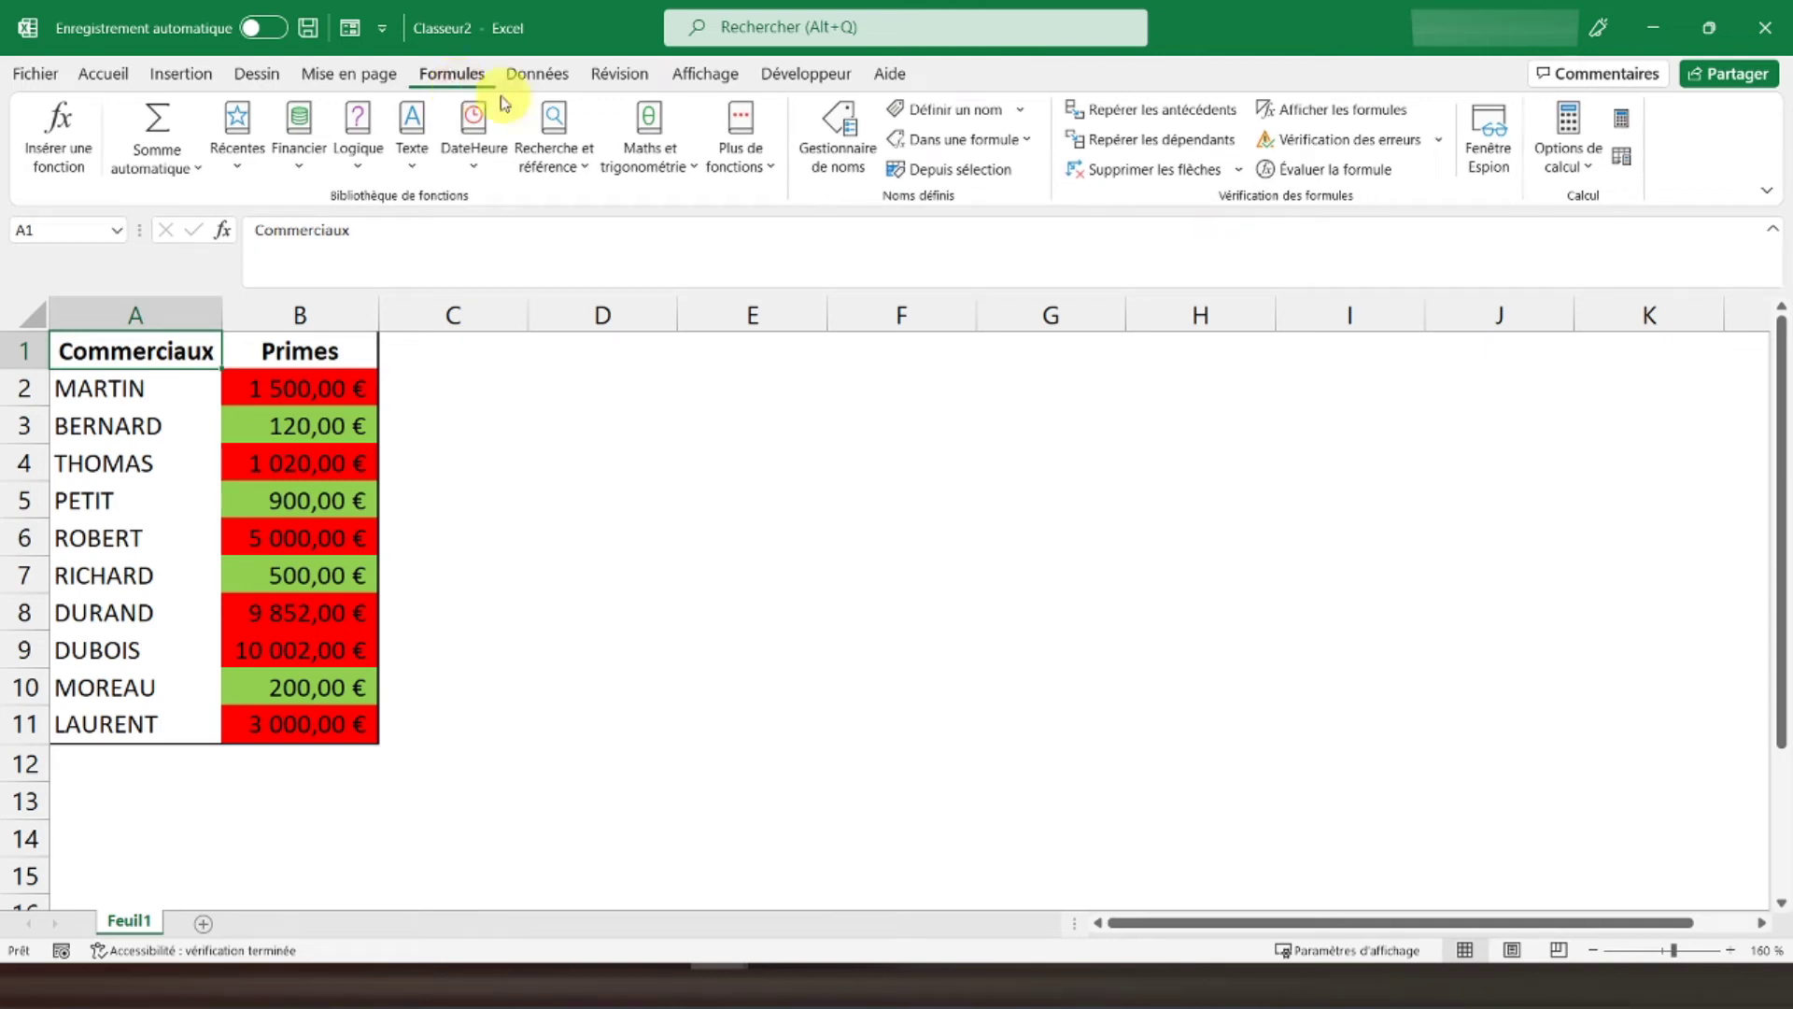
{"action": "left_click", "coordinate": [773, 415]}
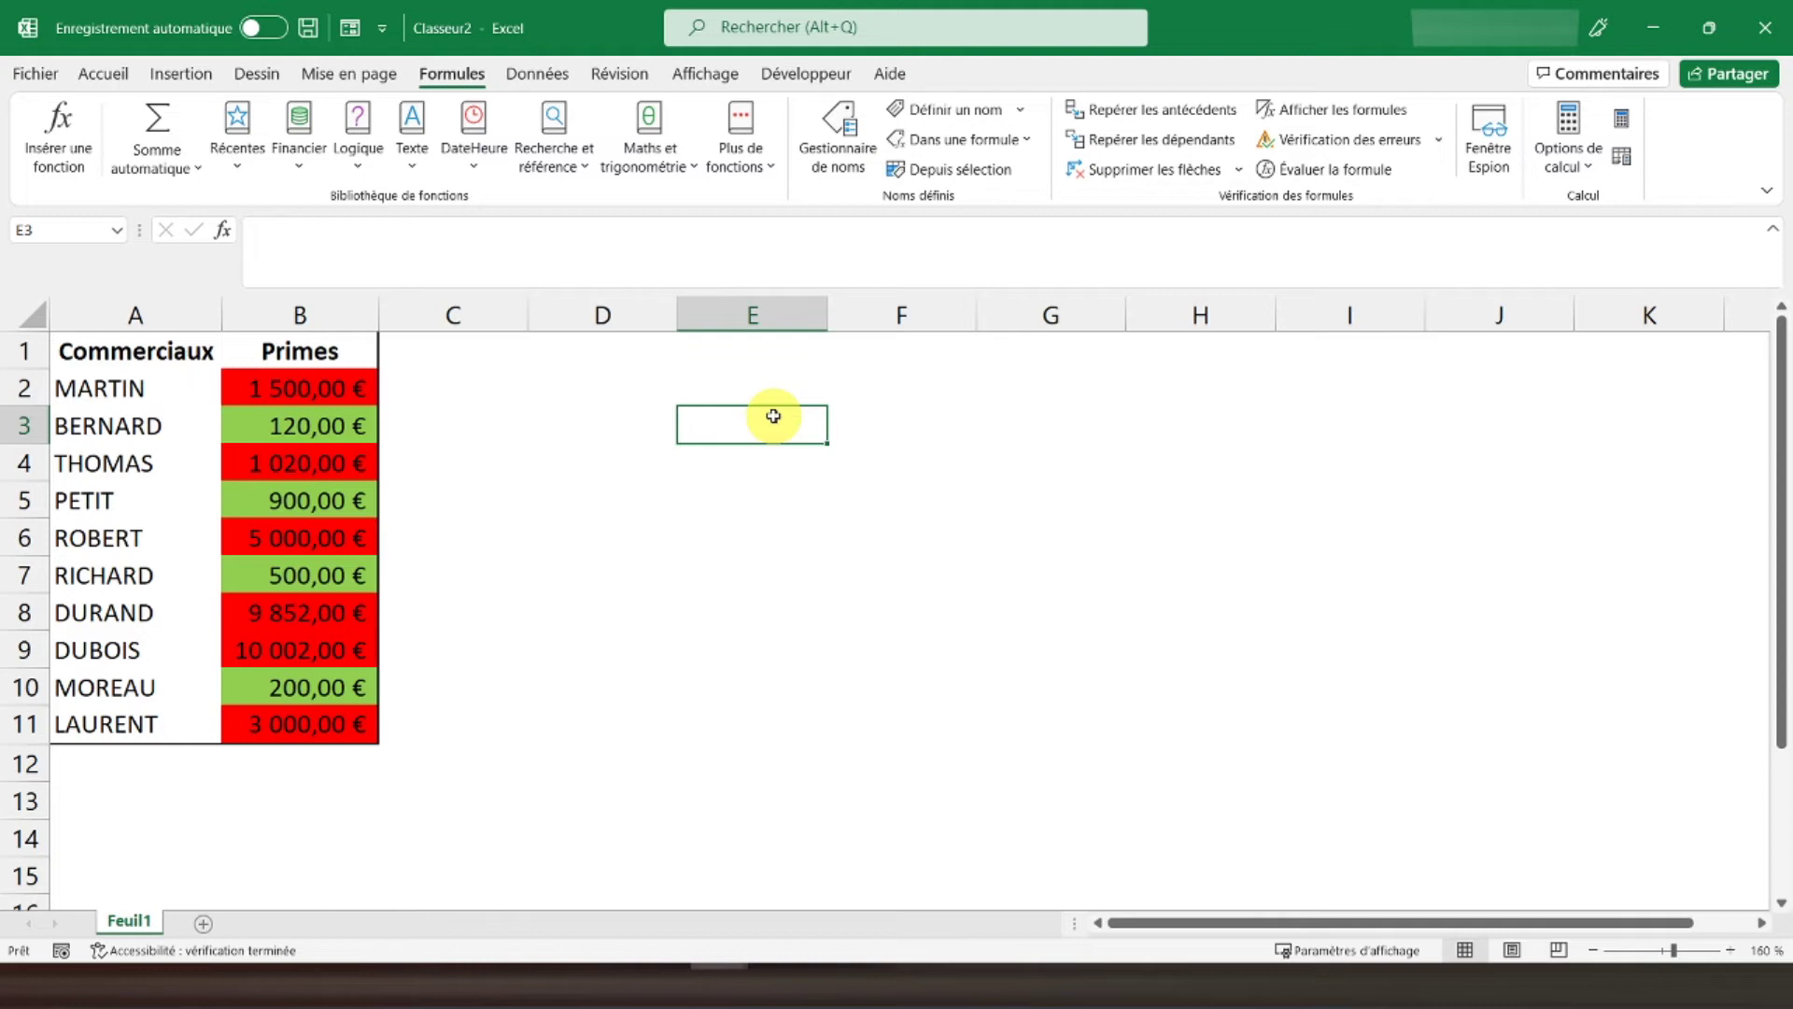
{"action": "type", "text": "LIRE.CELLULE"}
{"action": "key", "text": "Return"}
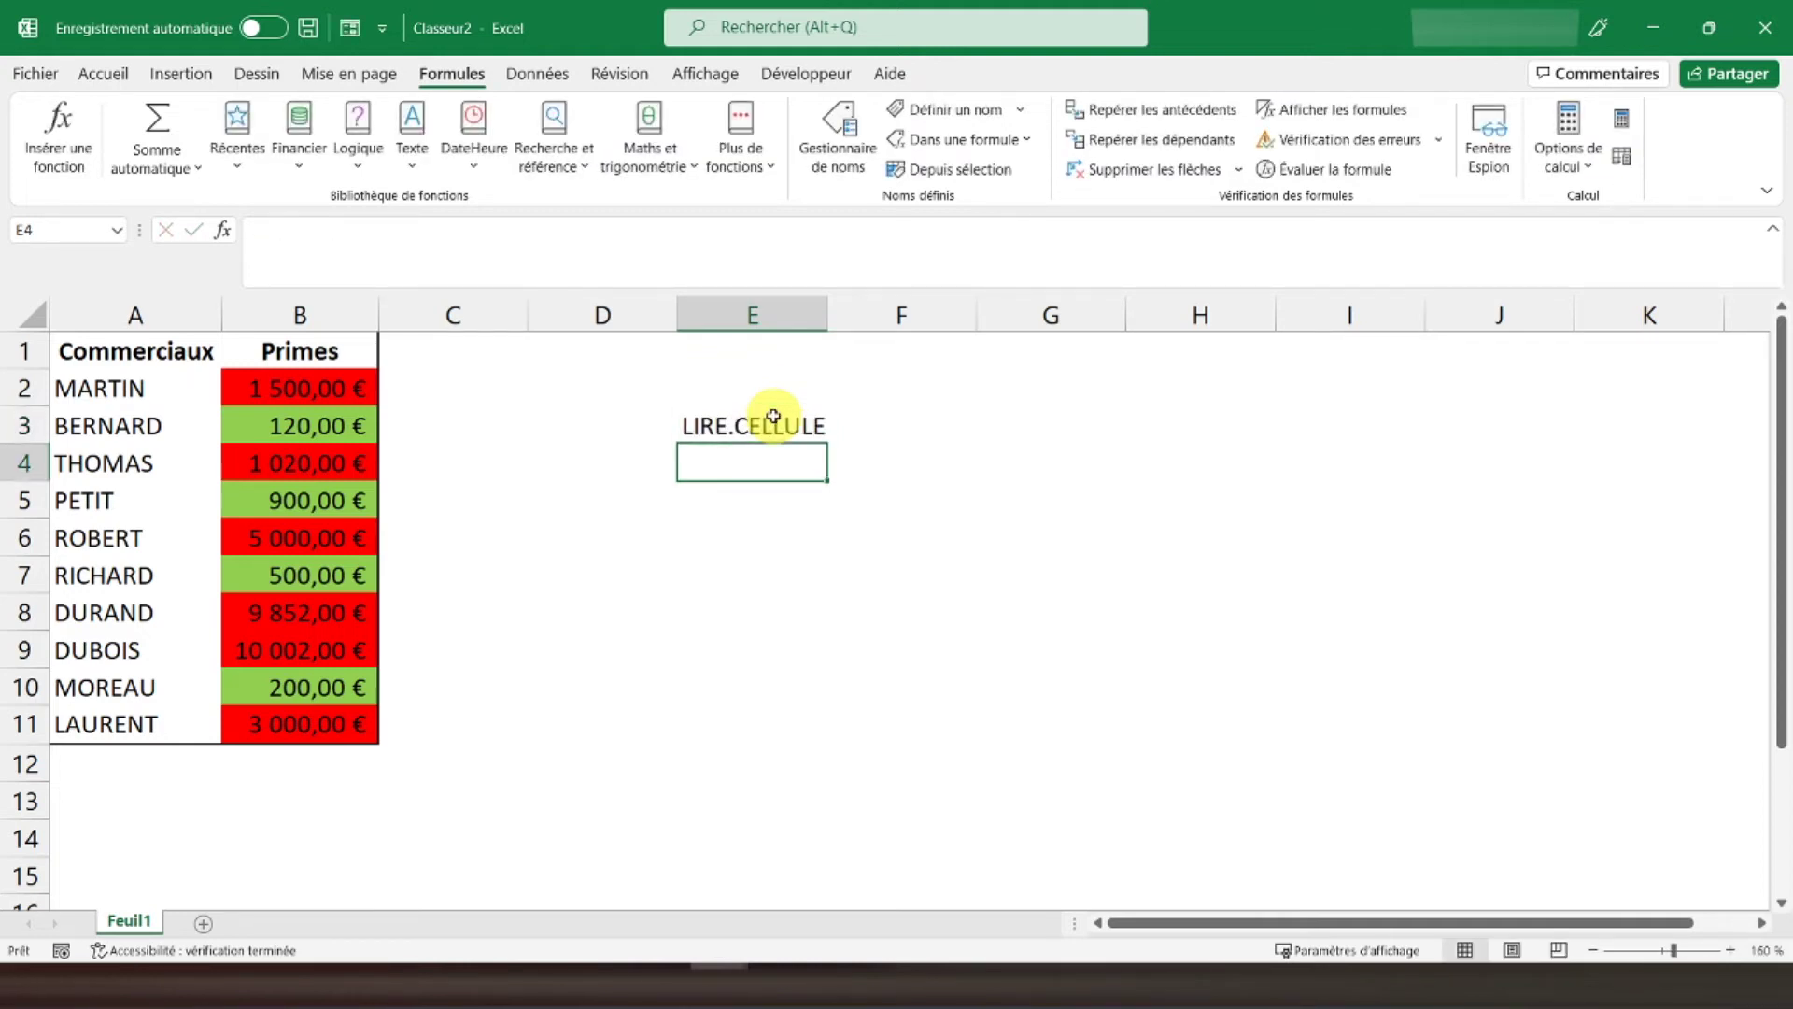
{"action": "left_click", "coordinate": [773, 416]}
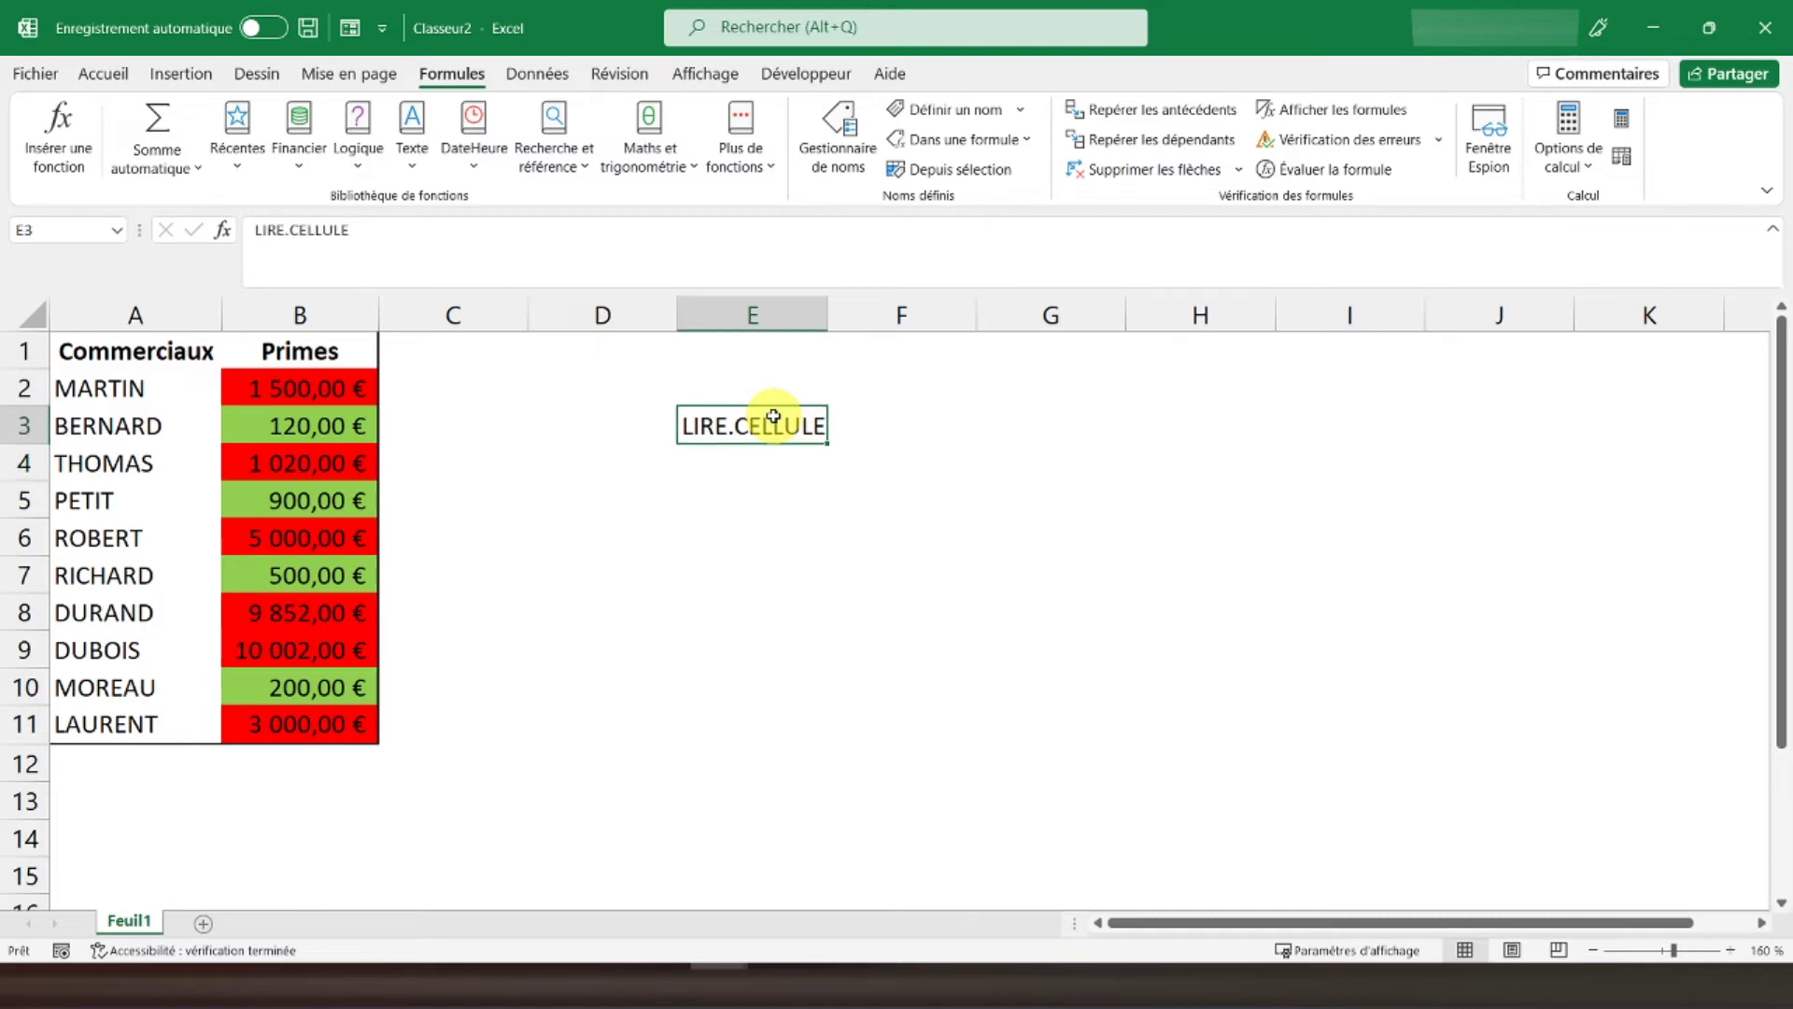
Extend E3 to read 'LIRE.CELLULE(Code permettant de calculer la couleur;cellule)'.
{"action": "left_click", "coordinate": [457, 243]}
{"action": "type", "text": "("}
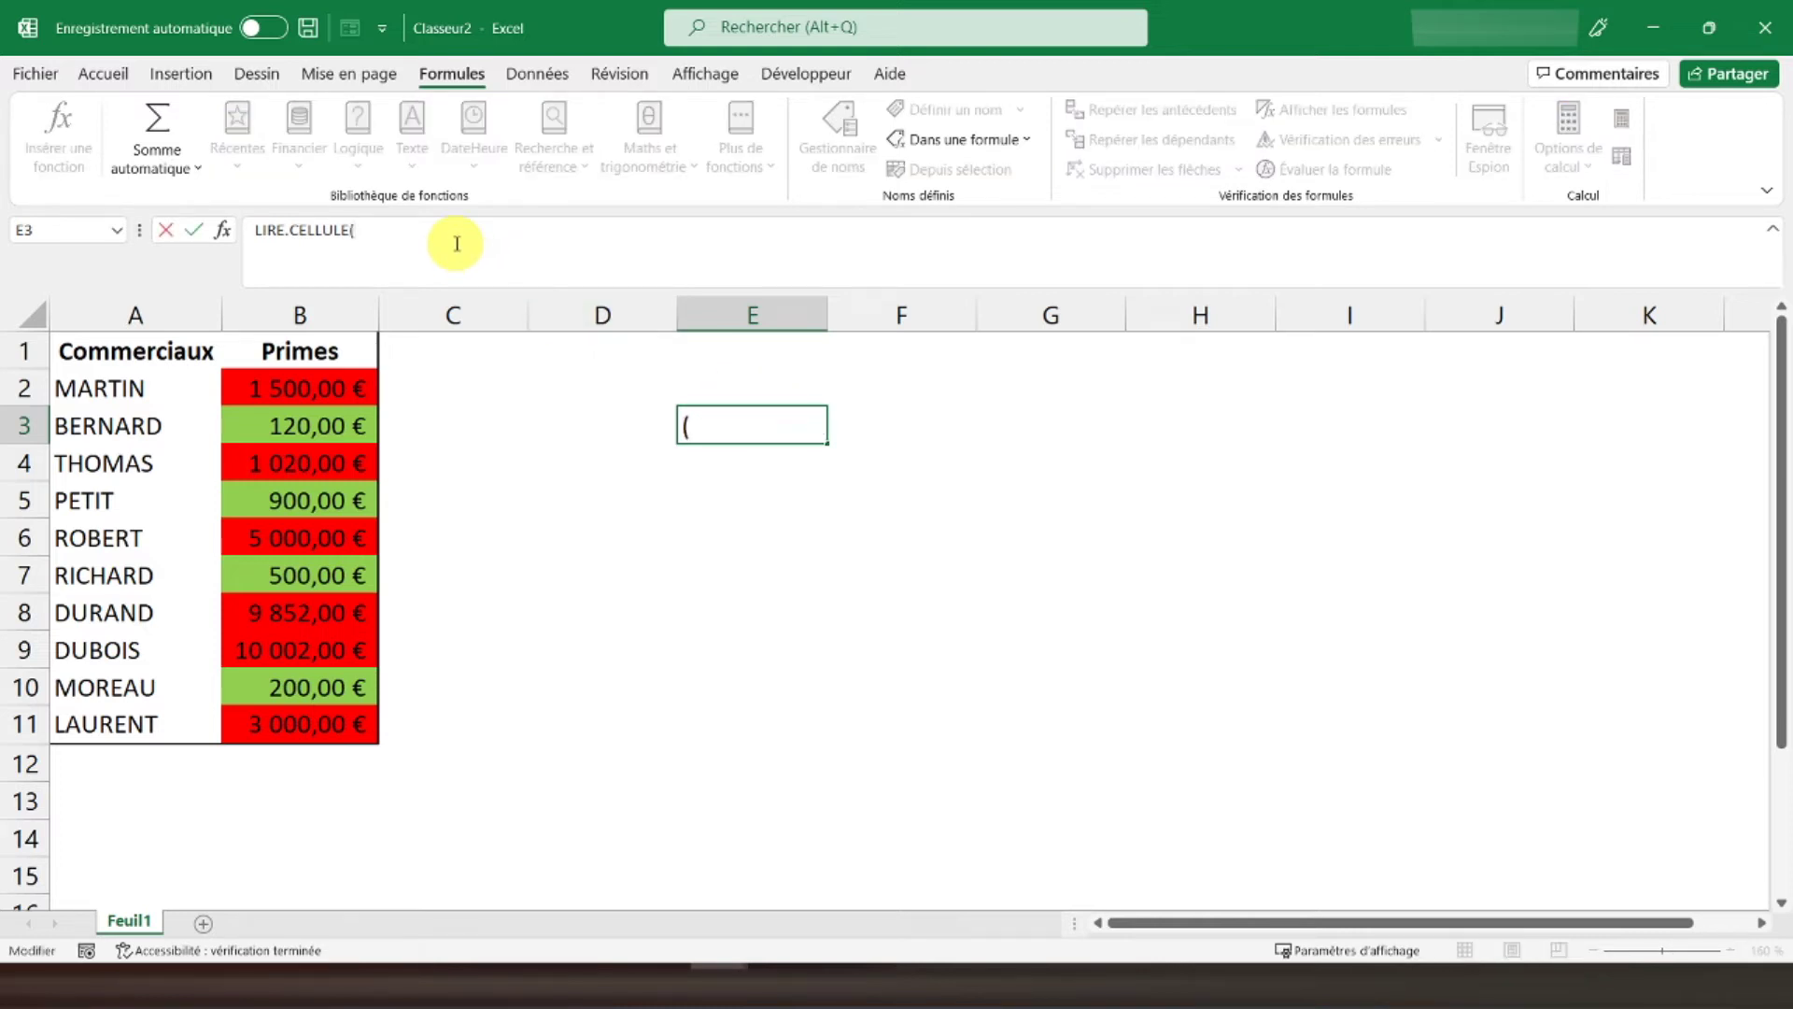
{"action": "type", "text": "Code permettant de calculer la couleur"}
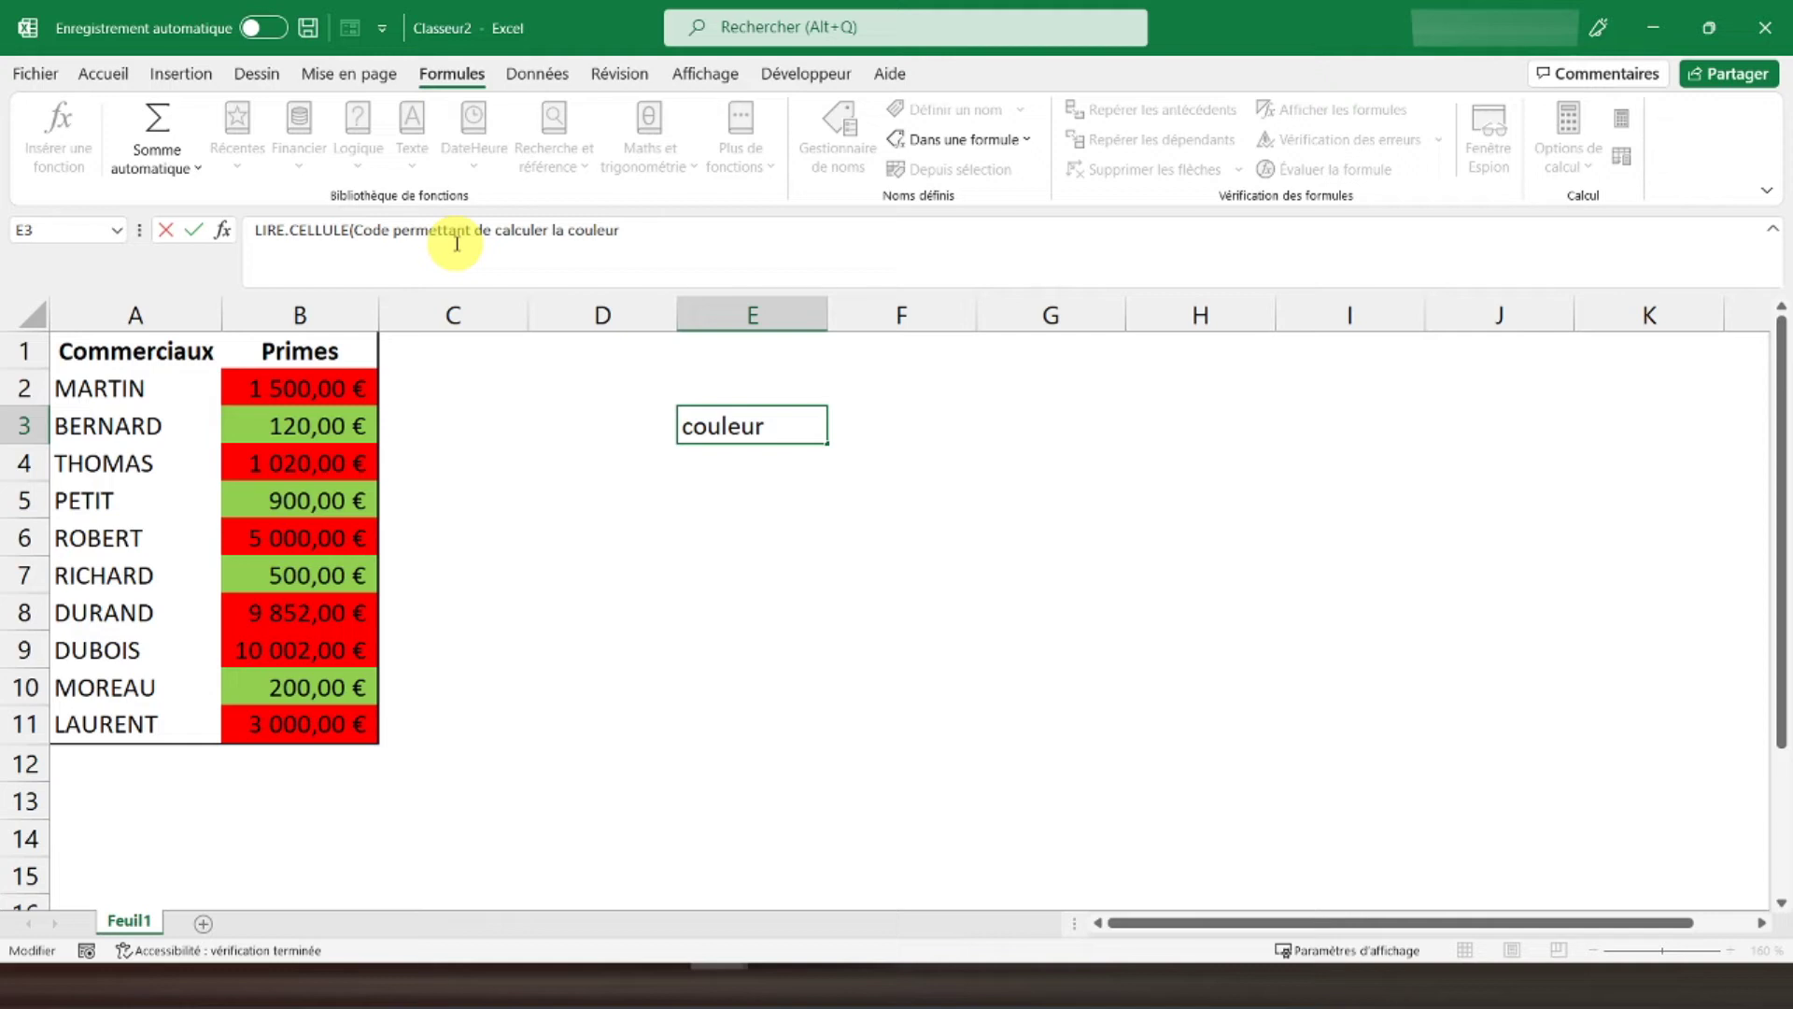
{"action": "type", "text": ";"}
{"action": "type", "text": "plage"}
{"action": "key", "text": "BackSpace"}
{"action": "key", "text": "BackSpace"}
{"action": "key", "text": "BackSpace"}
{"action": "key", "text": "BackSpace"}
{"action": "key", "text": "BackSpace"}
{"action": "key", "text": "BackSpace"}
{"action": "type", "text": "cellule)"}
{"action": "key", "text": "Return"}
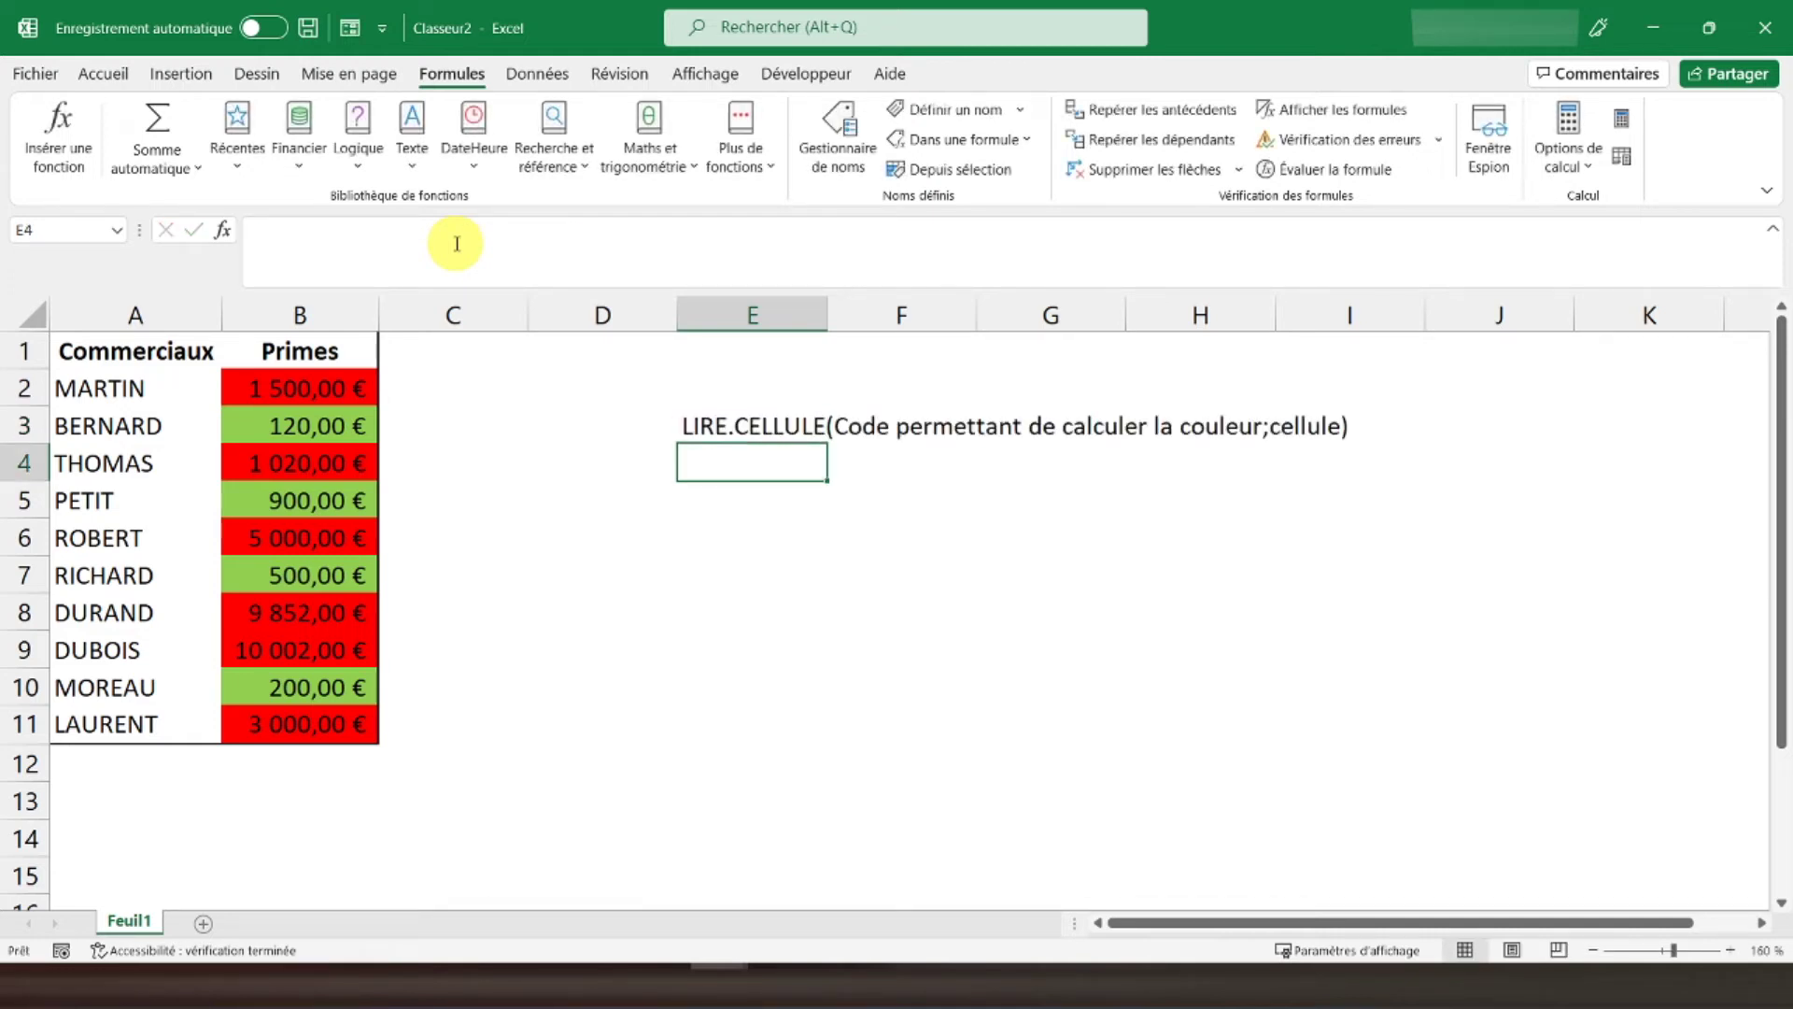
{"action": "left_click", "coordinate": [724, 422]}
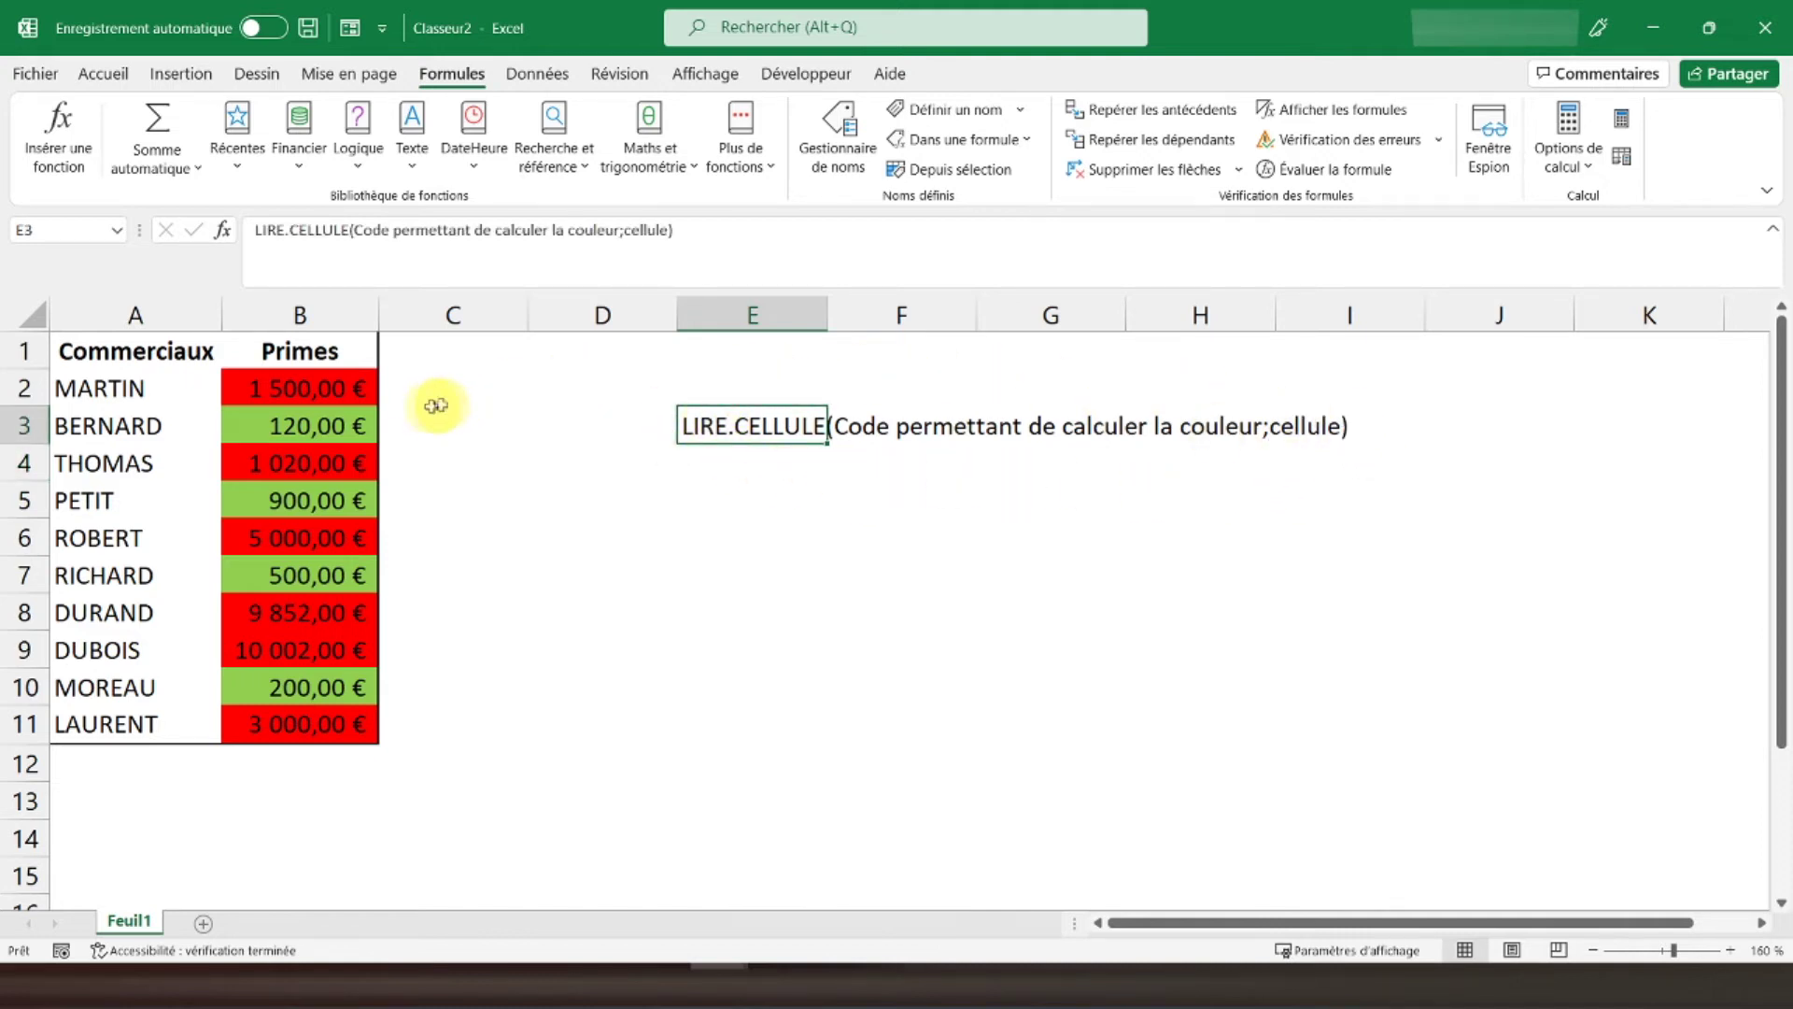
{"action": "left_click", "coordinate": [414, 378]}
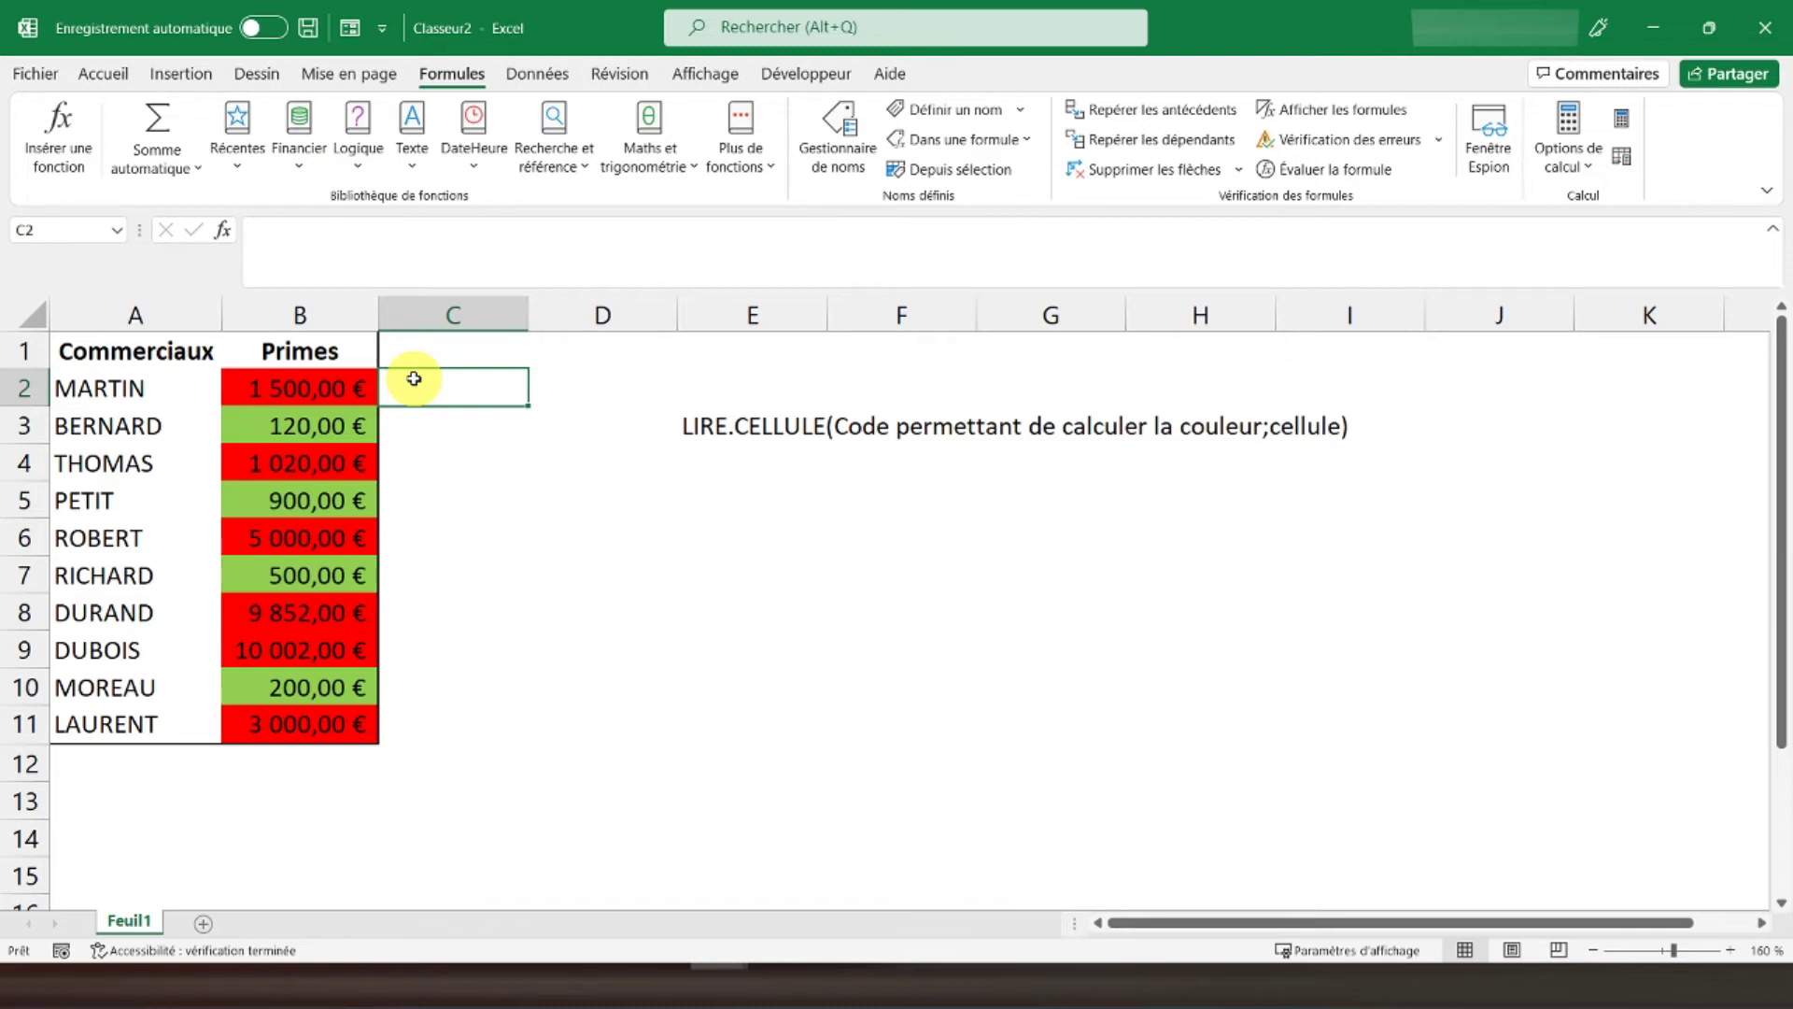
Delete the existing Couleur name in the Gestionnaire de noms.
{"action": "left_click", "coordinate": [839, 159]}
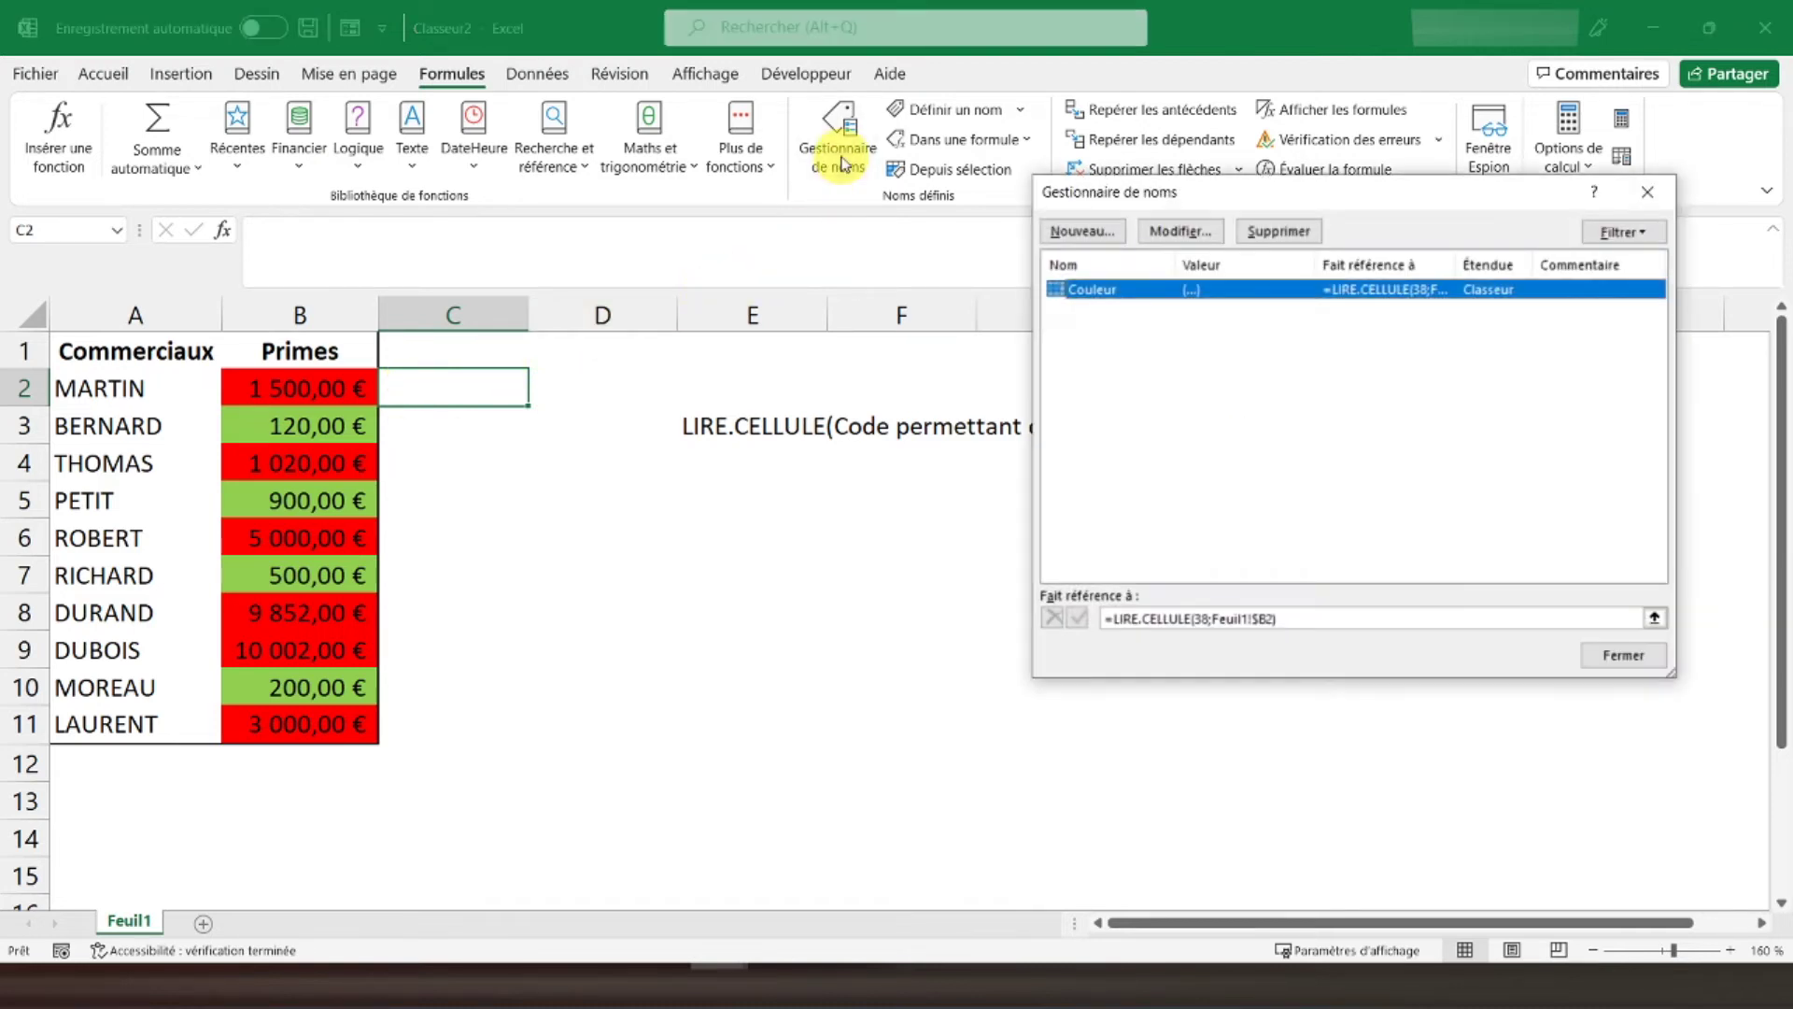
{"action": "left_click", "coordinate": [1279, 231]}
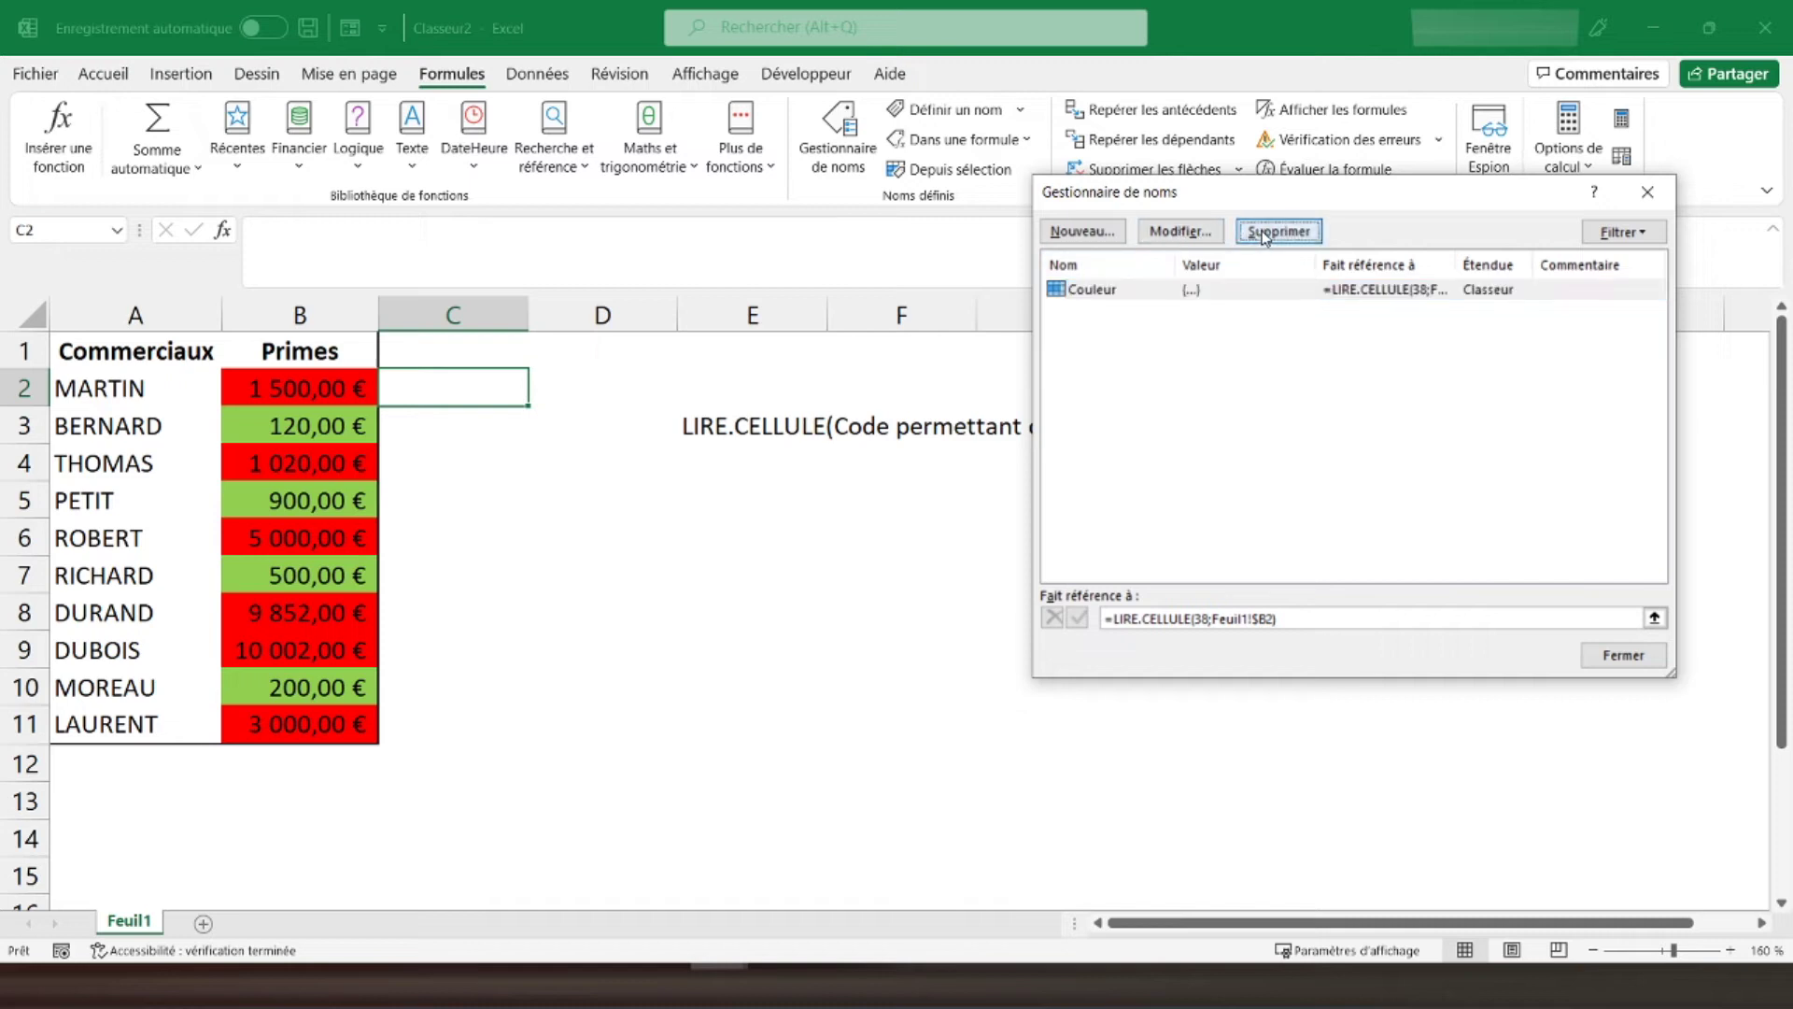
{"action": "left_click", "coordinate": [1279, 231]}
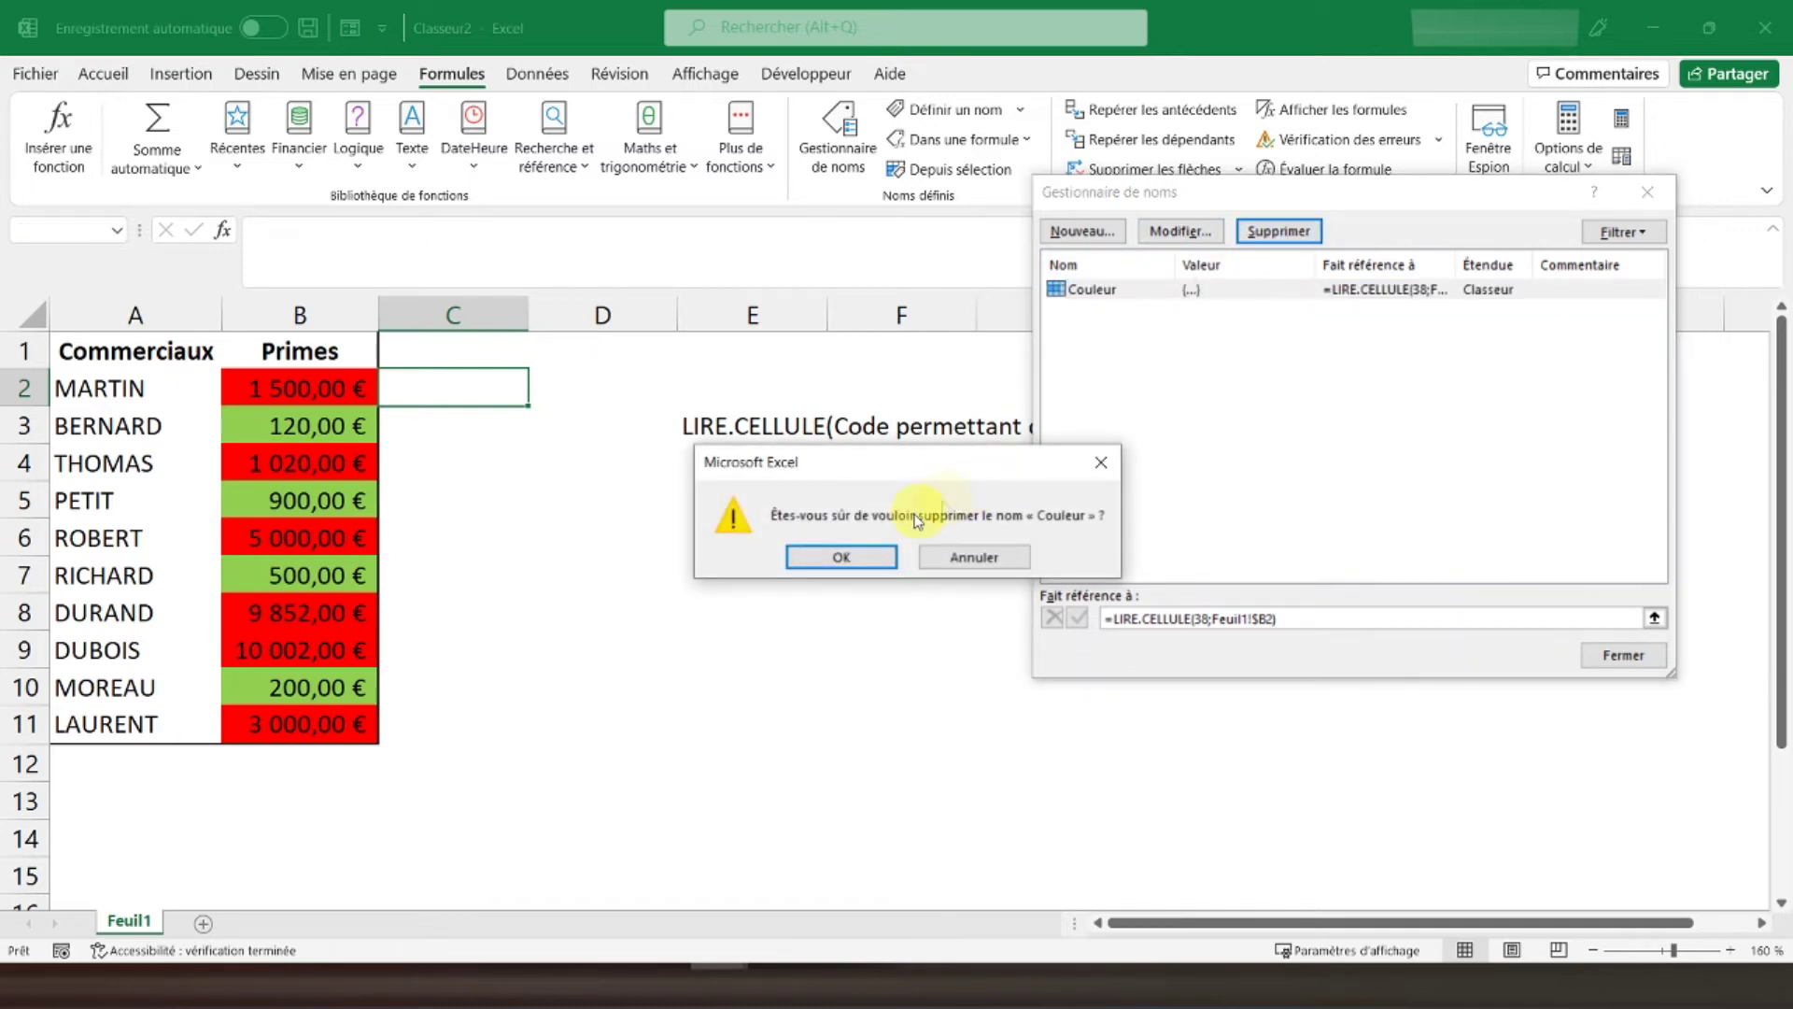
{"action": "left_click", "coordinate": [869, 556]}
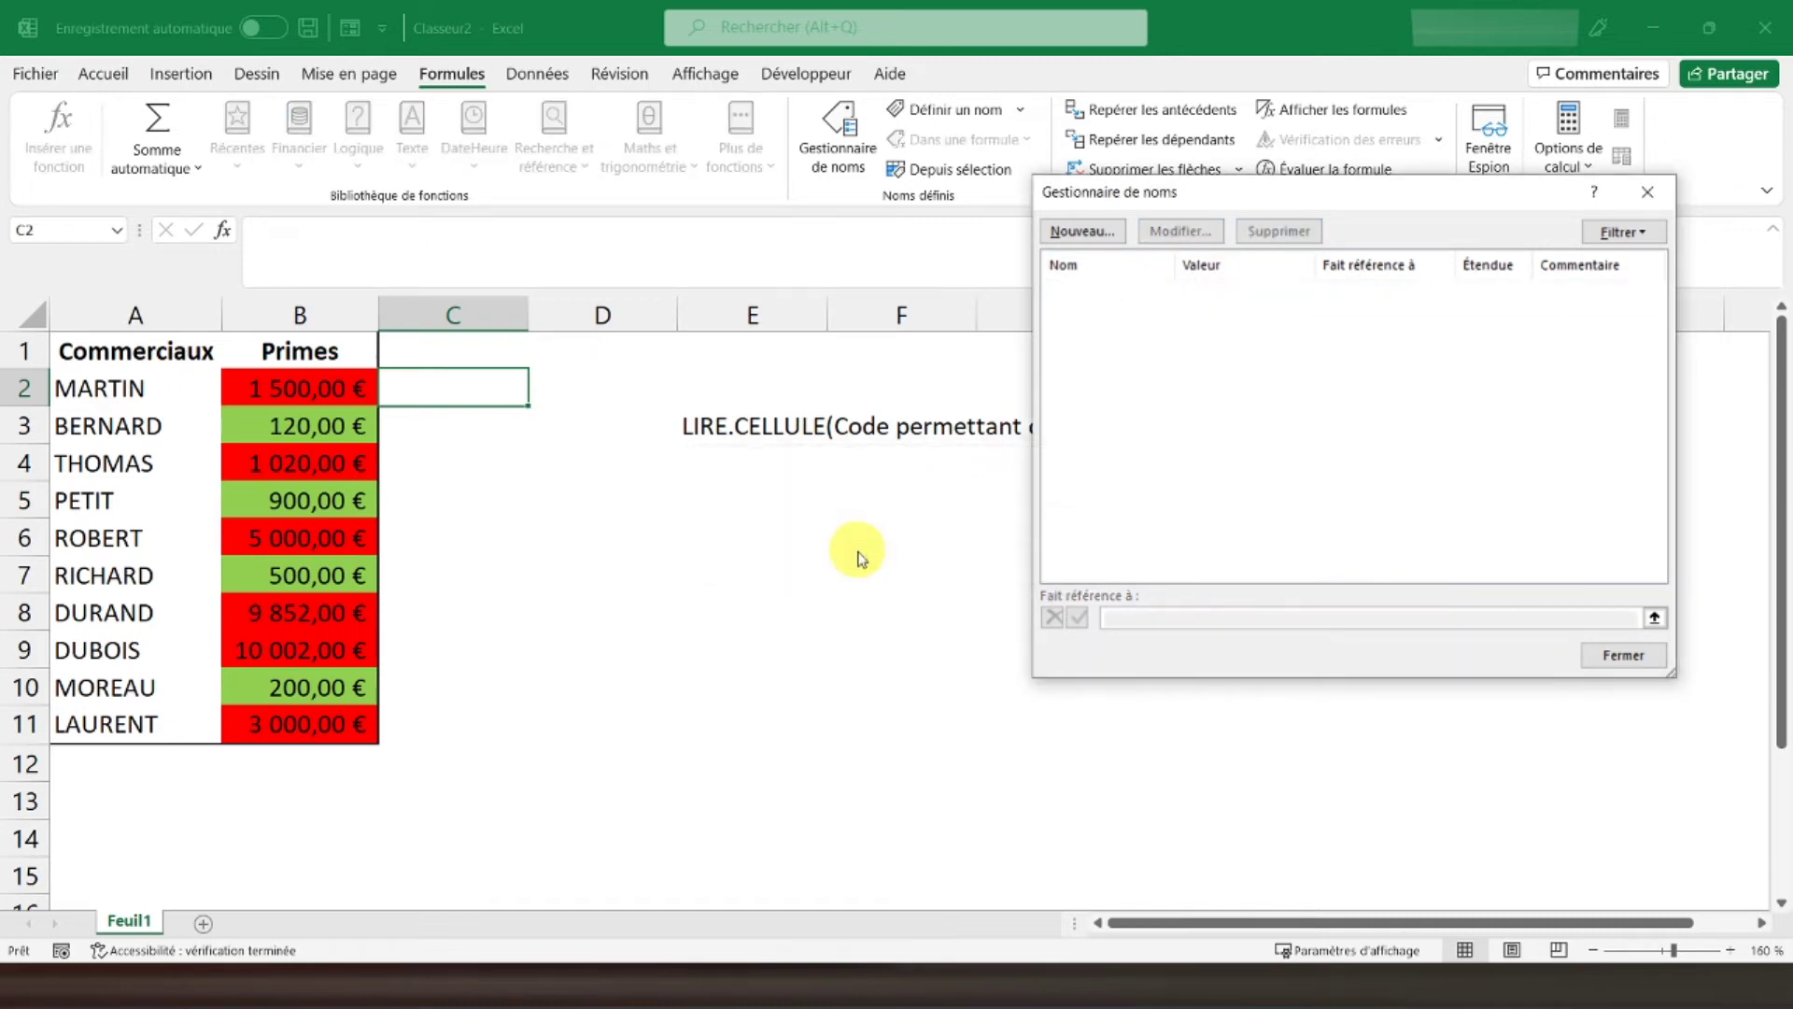
Start a new name Couleur with comment 'Permet d'obtenir le code couleur'.
{"action": "left_click", "coordinate": [1082, 230]}
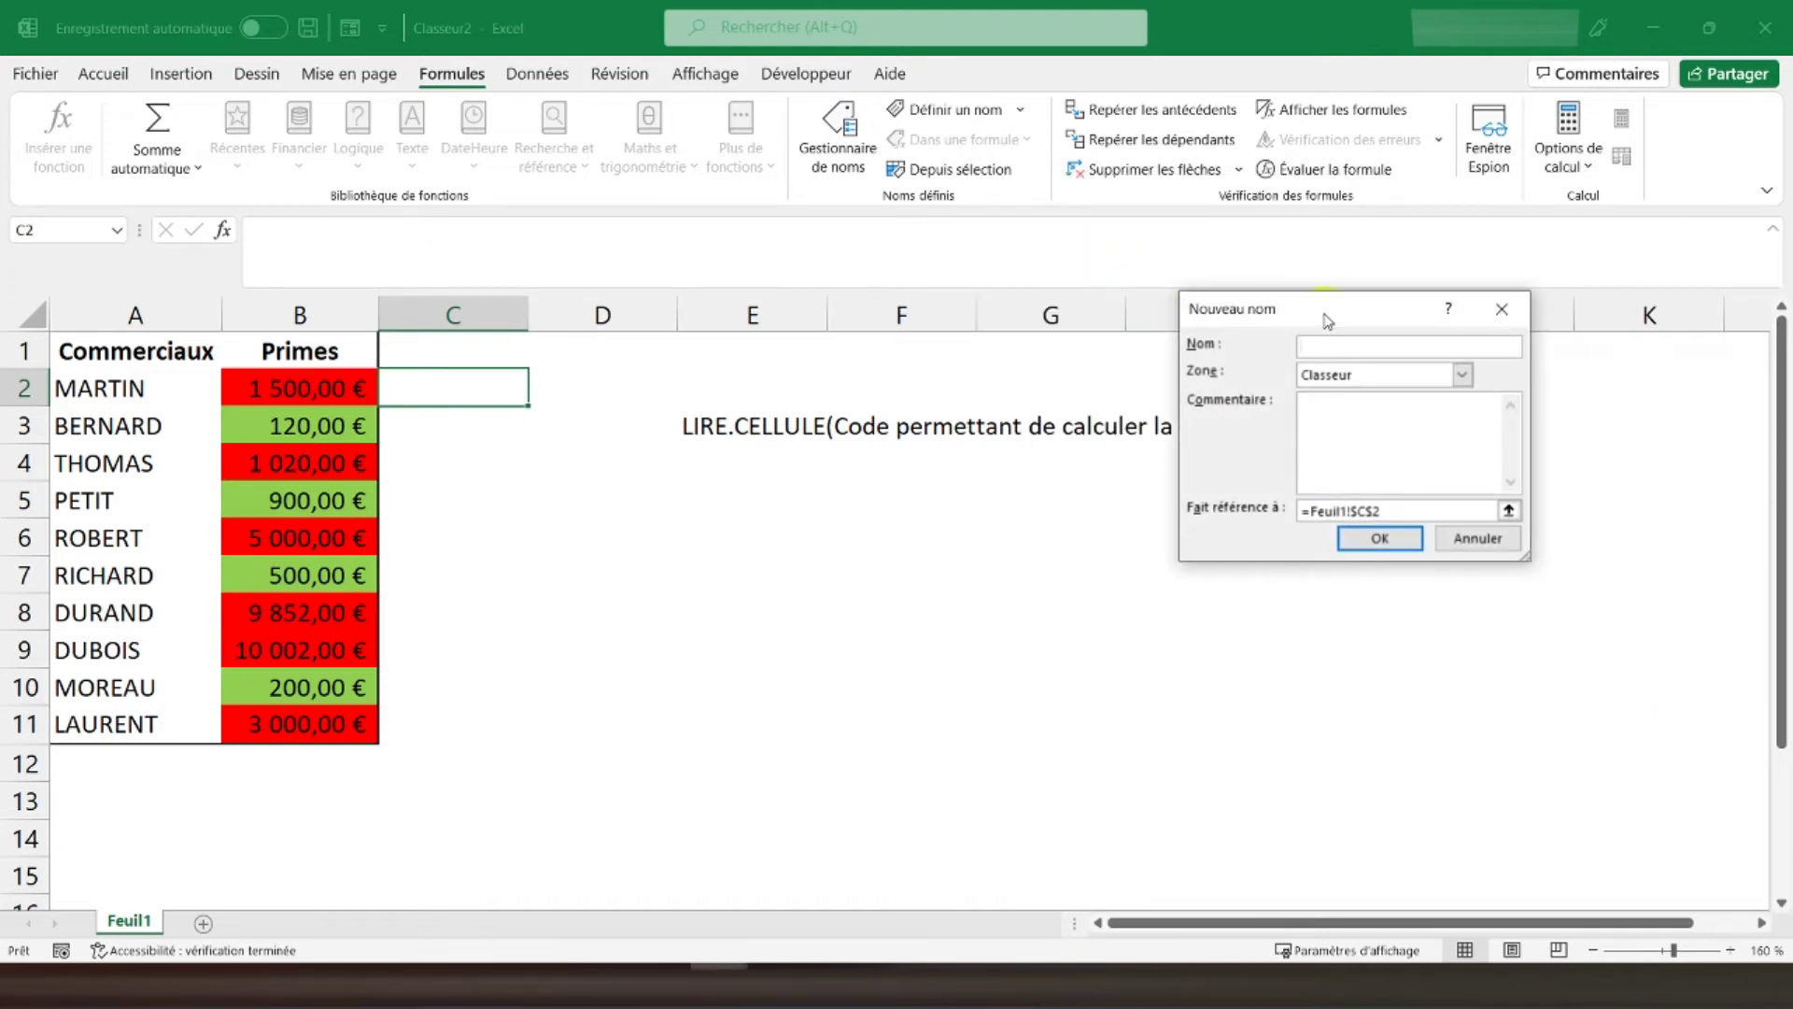
{"action": "left_click_drag", "start_coordinate": [1319, 324], "coordinate": [894, 363]}
{"action": "left_click", "coordinate": [957, 383]}
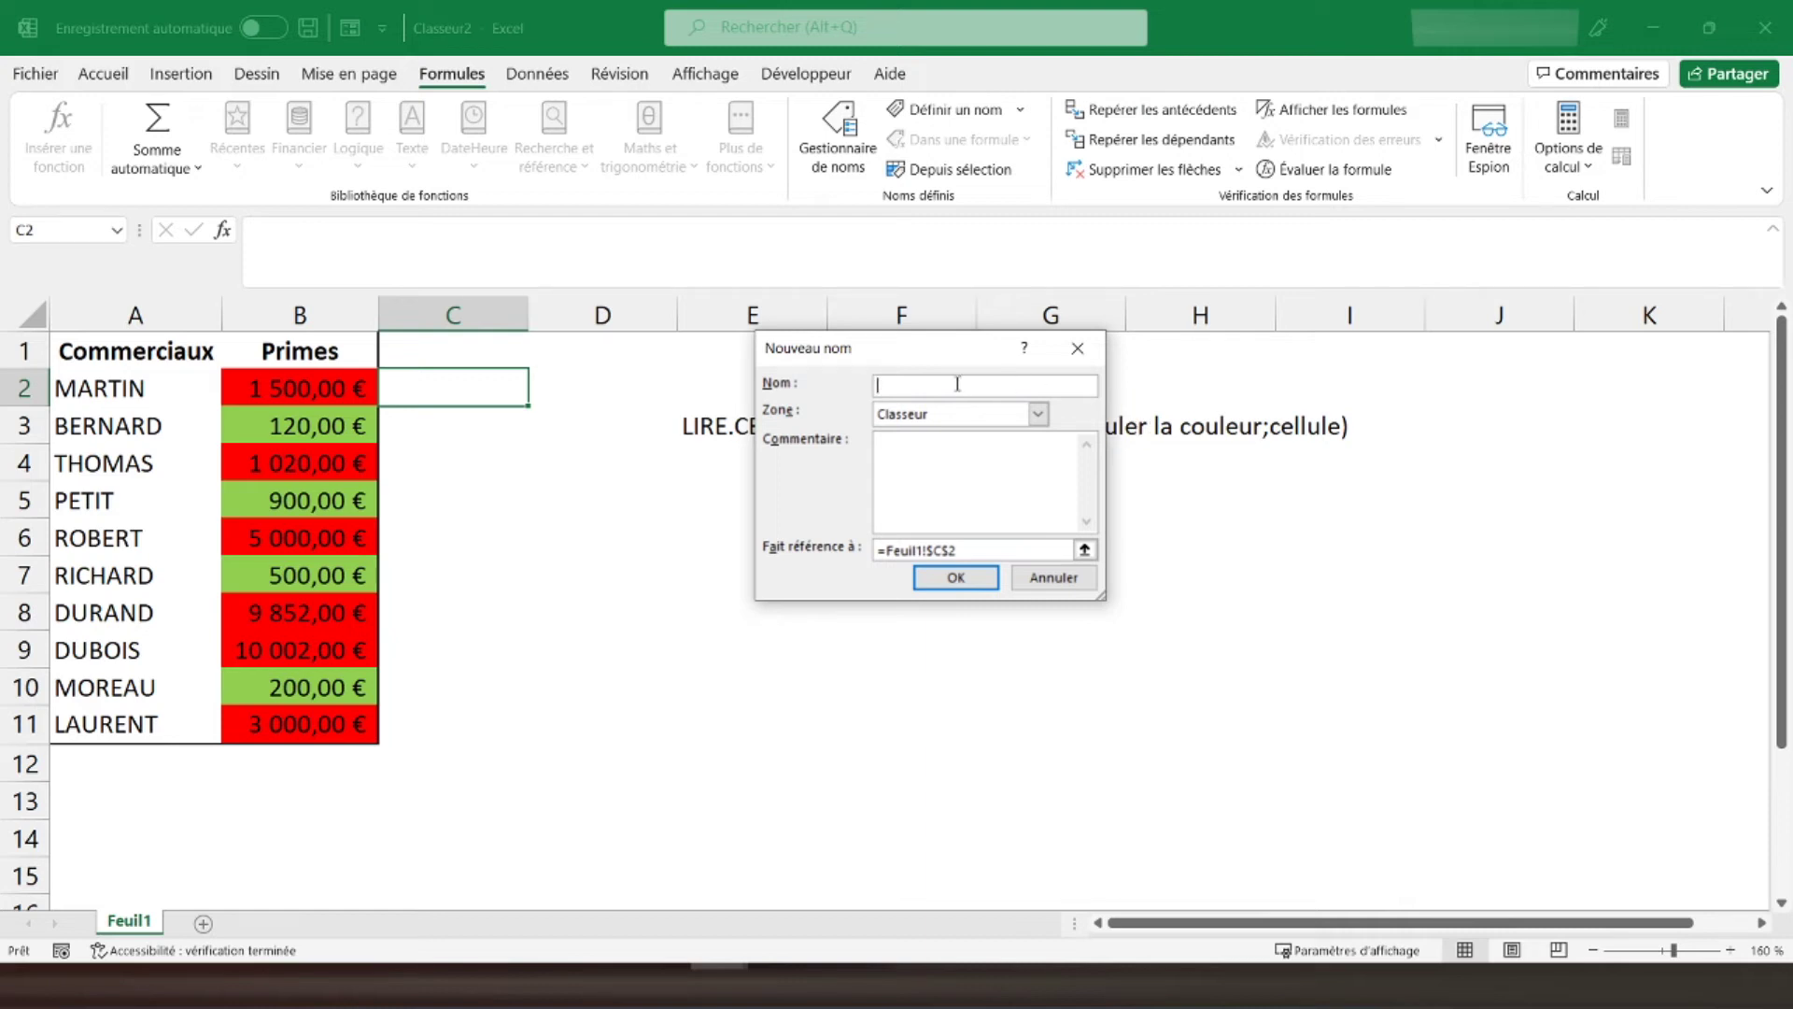
{"action": "type", "text": "Couleur"}
{"action": "left_click", "coordinate": [914, 454]}
{"action": "type", "text": "Permet d'obtenir le code couleur"}
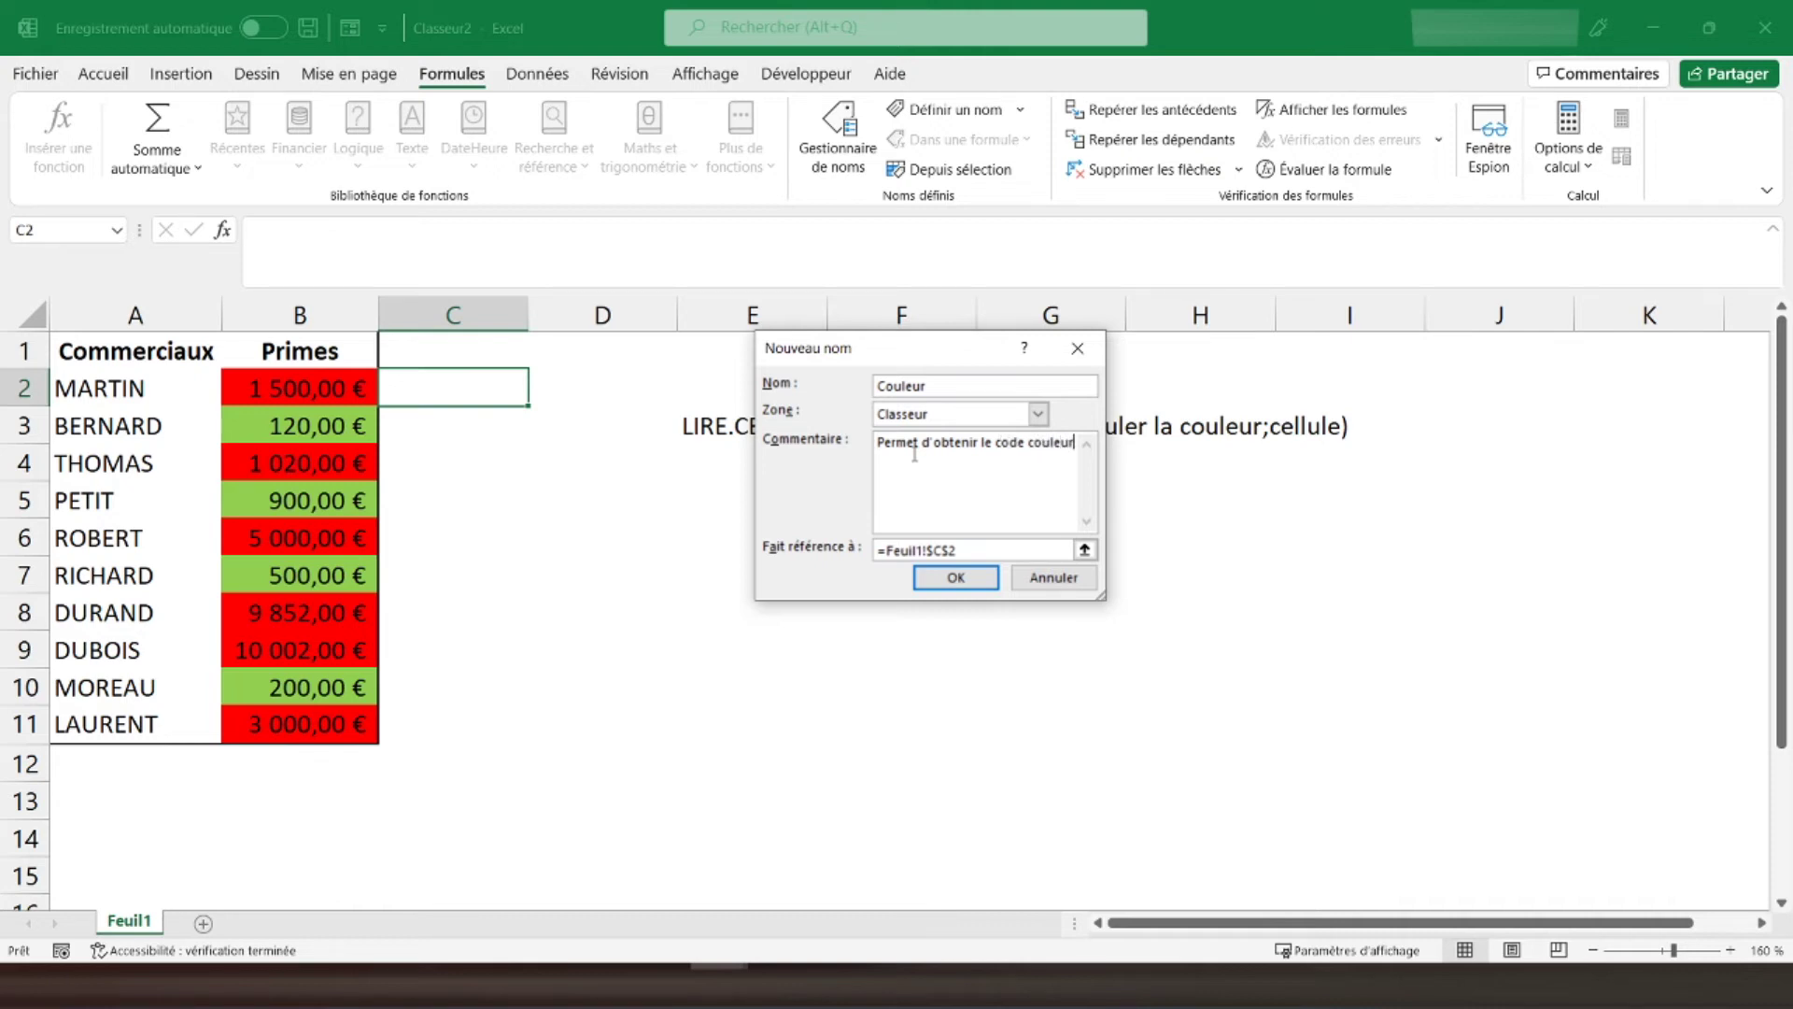
Make Couleur refer to =LIRE.CELLULE(38;Feuil1!$B2), confirm it, and close Name Manager.
{"action": "left_click", "coordinate": [967, 550]}
{"action": "left_click_drag", "start_coordinate": [962, 551], "coordinate": [889, 550]}
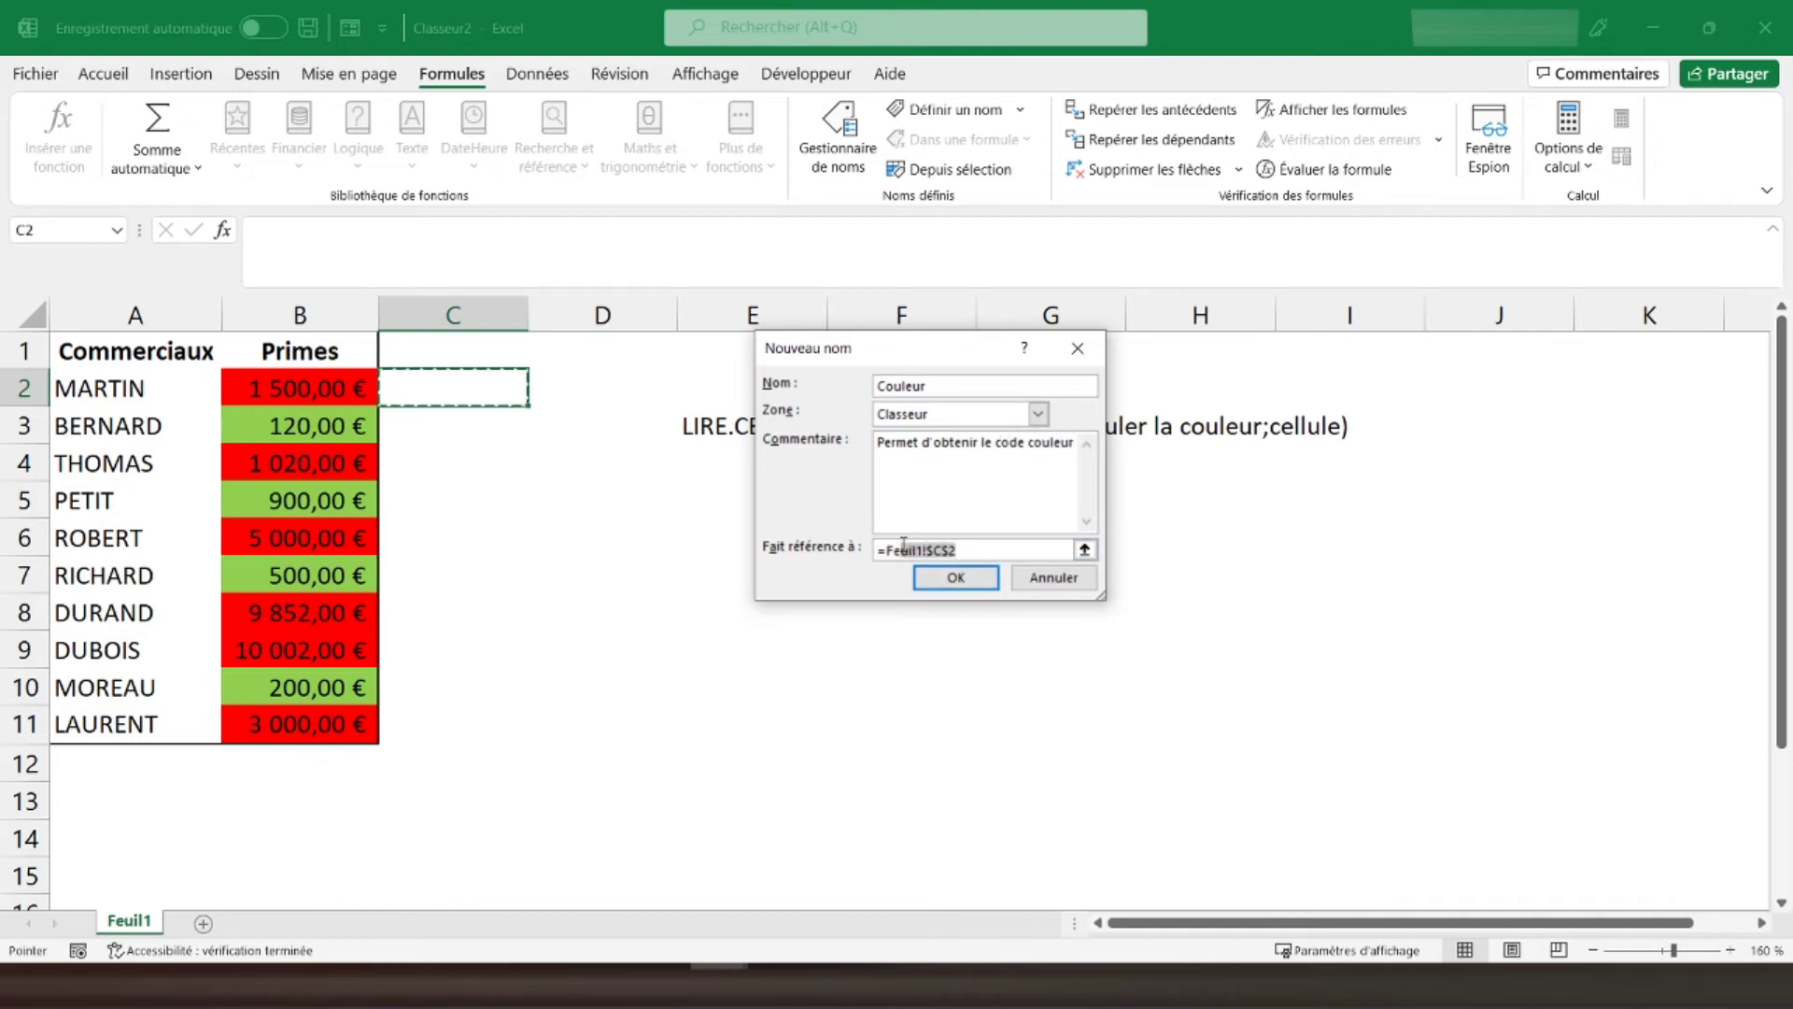
{"action": "key", "text": "BackSpace"}
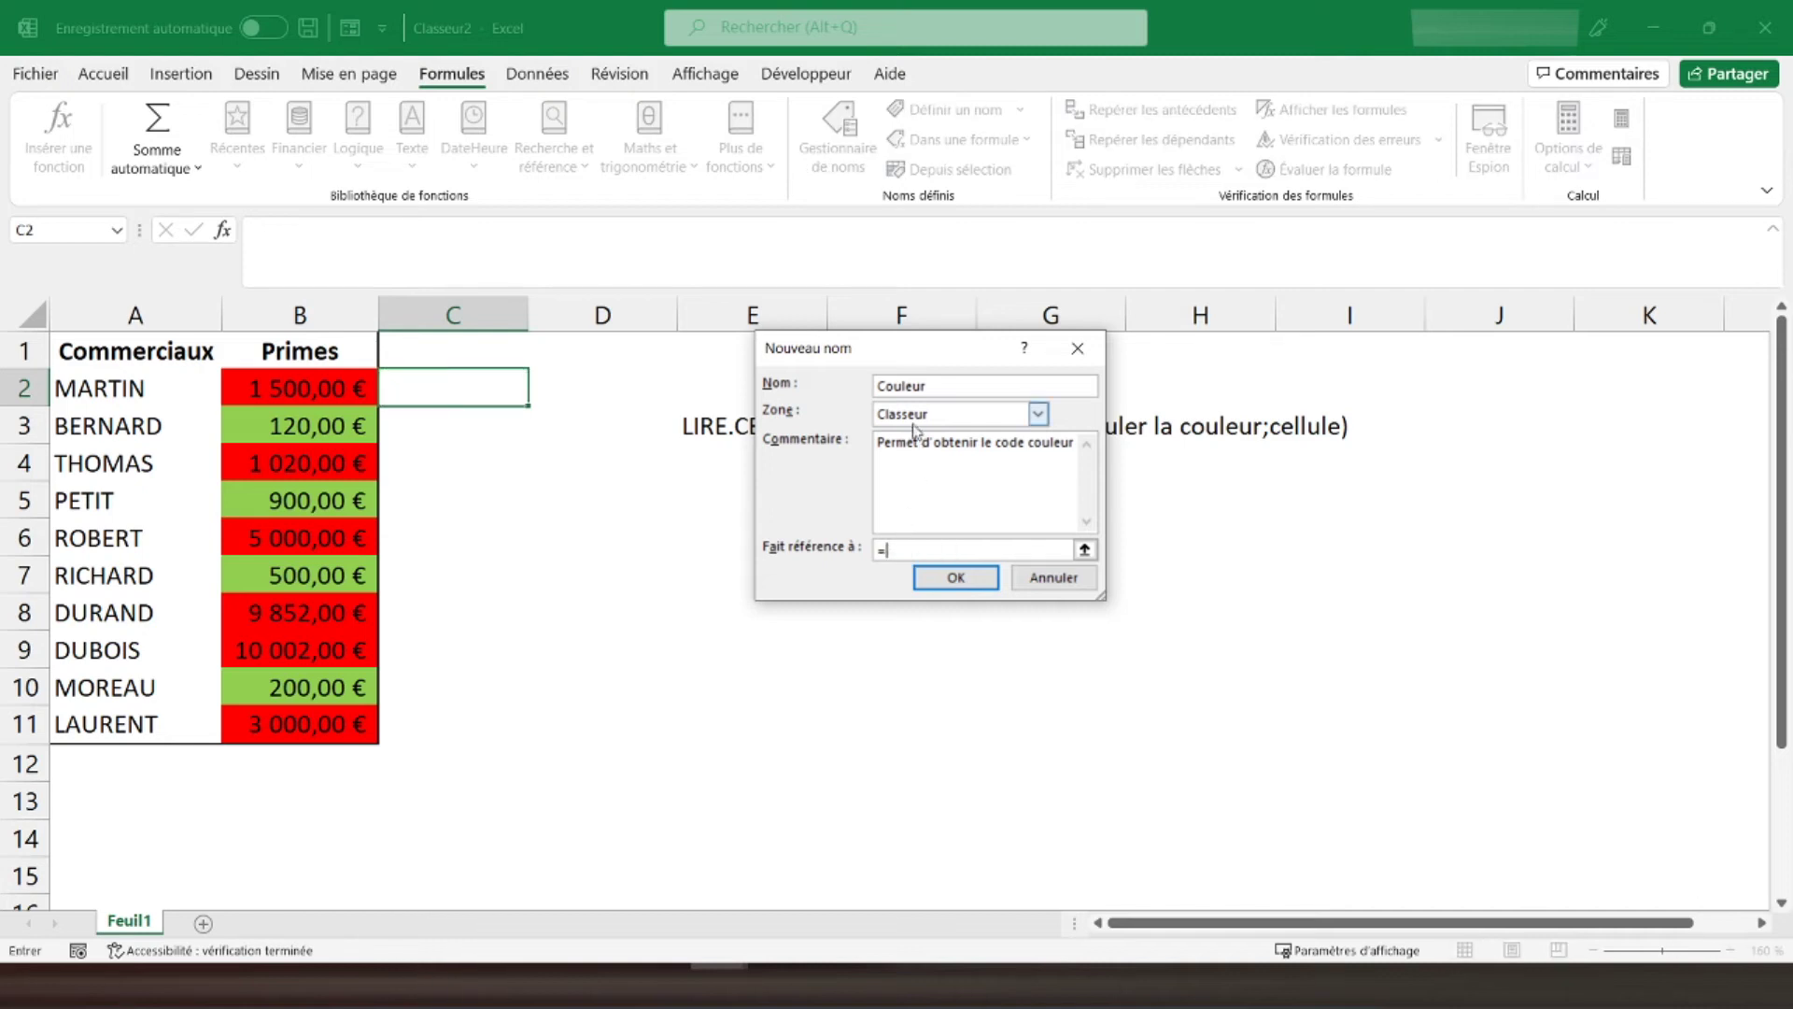
{"action": "left_click_drag", "start_coordinate": [893, 358], "coordinate": [783, 492]}
{"action": "type", "text": "lire."}
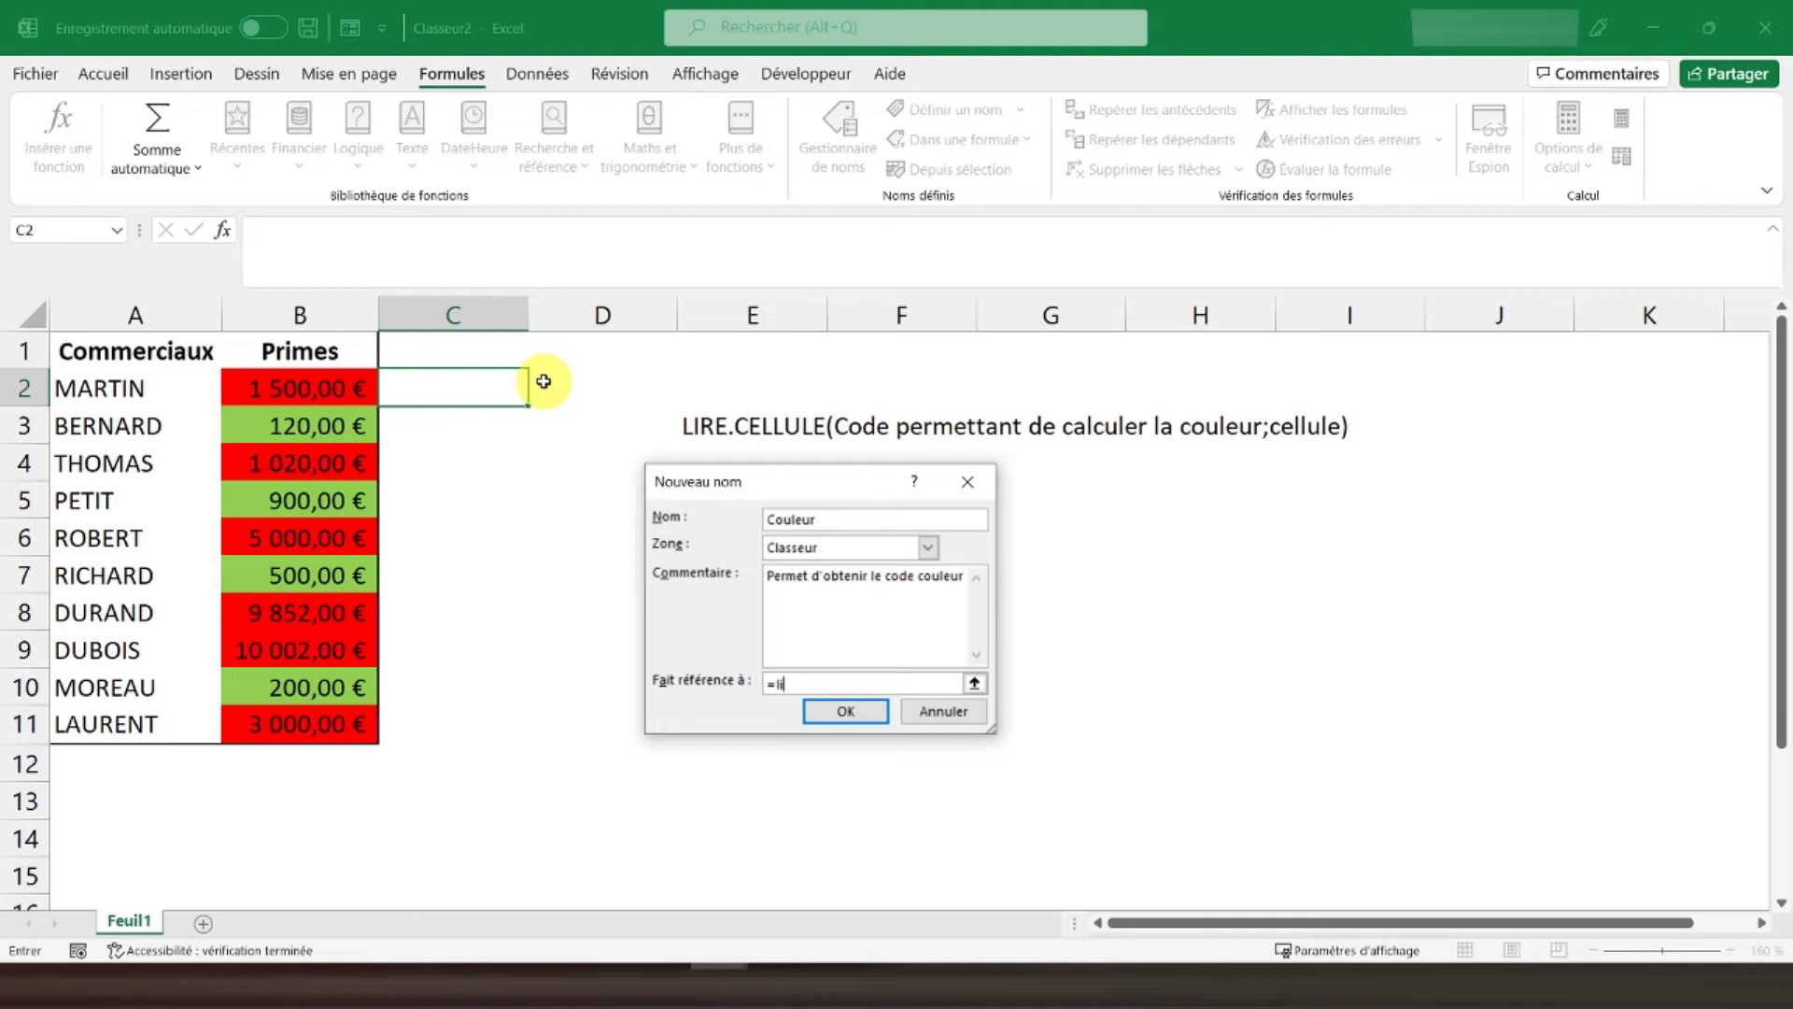
{"action": "type", "text": "cel"}
{"action": "type", "text": "lule(38;"}
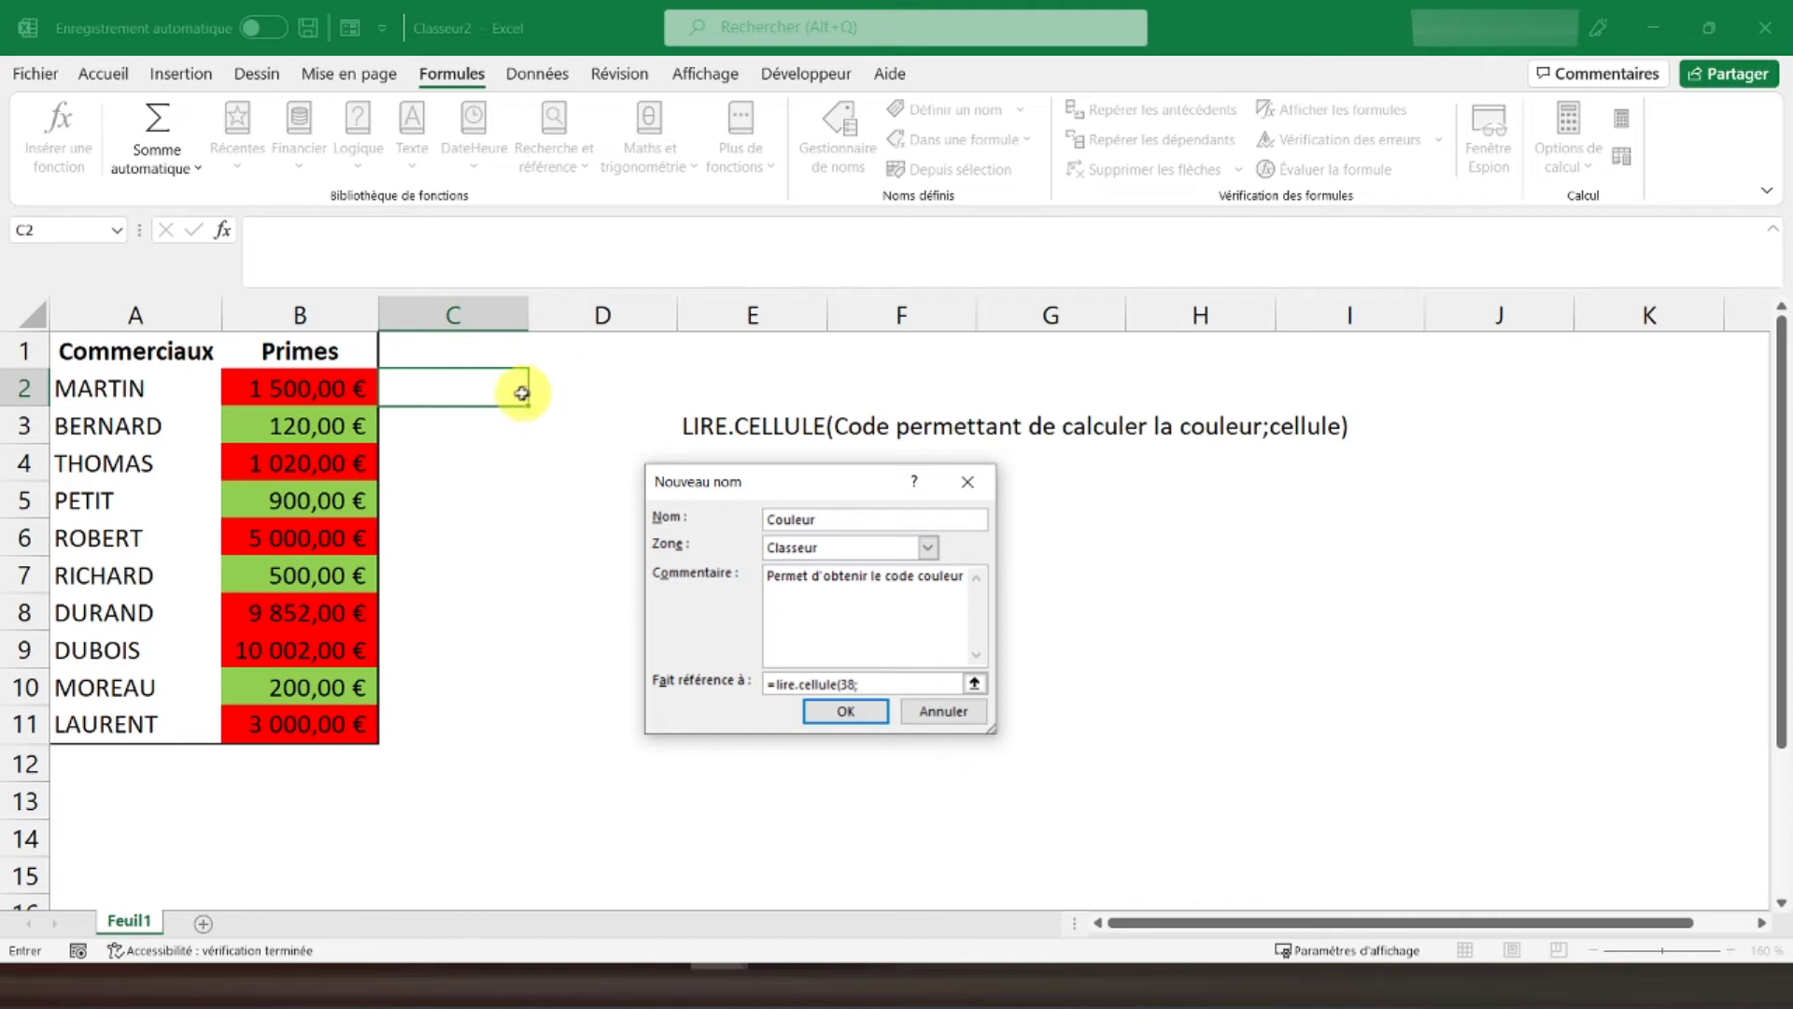
{"action": "left_click", "coordinate": [292, 382]}
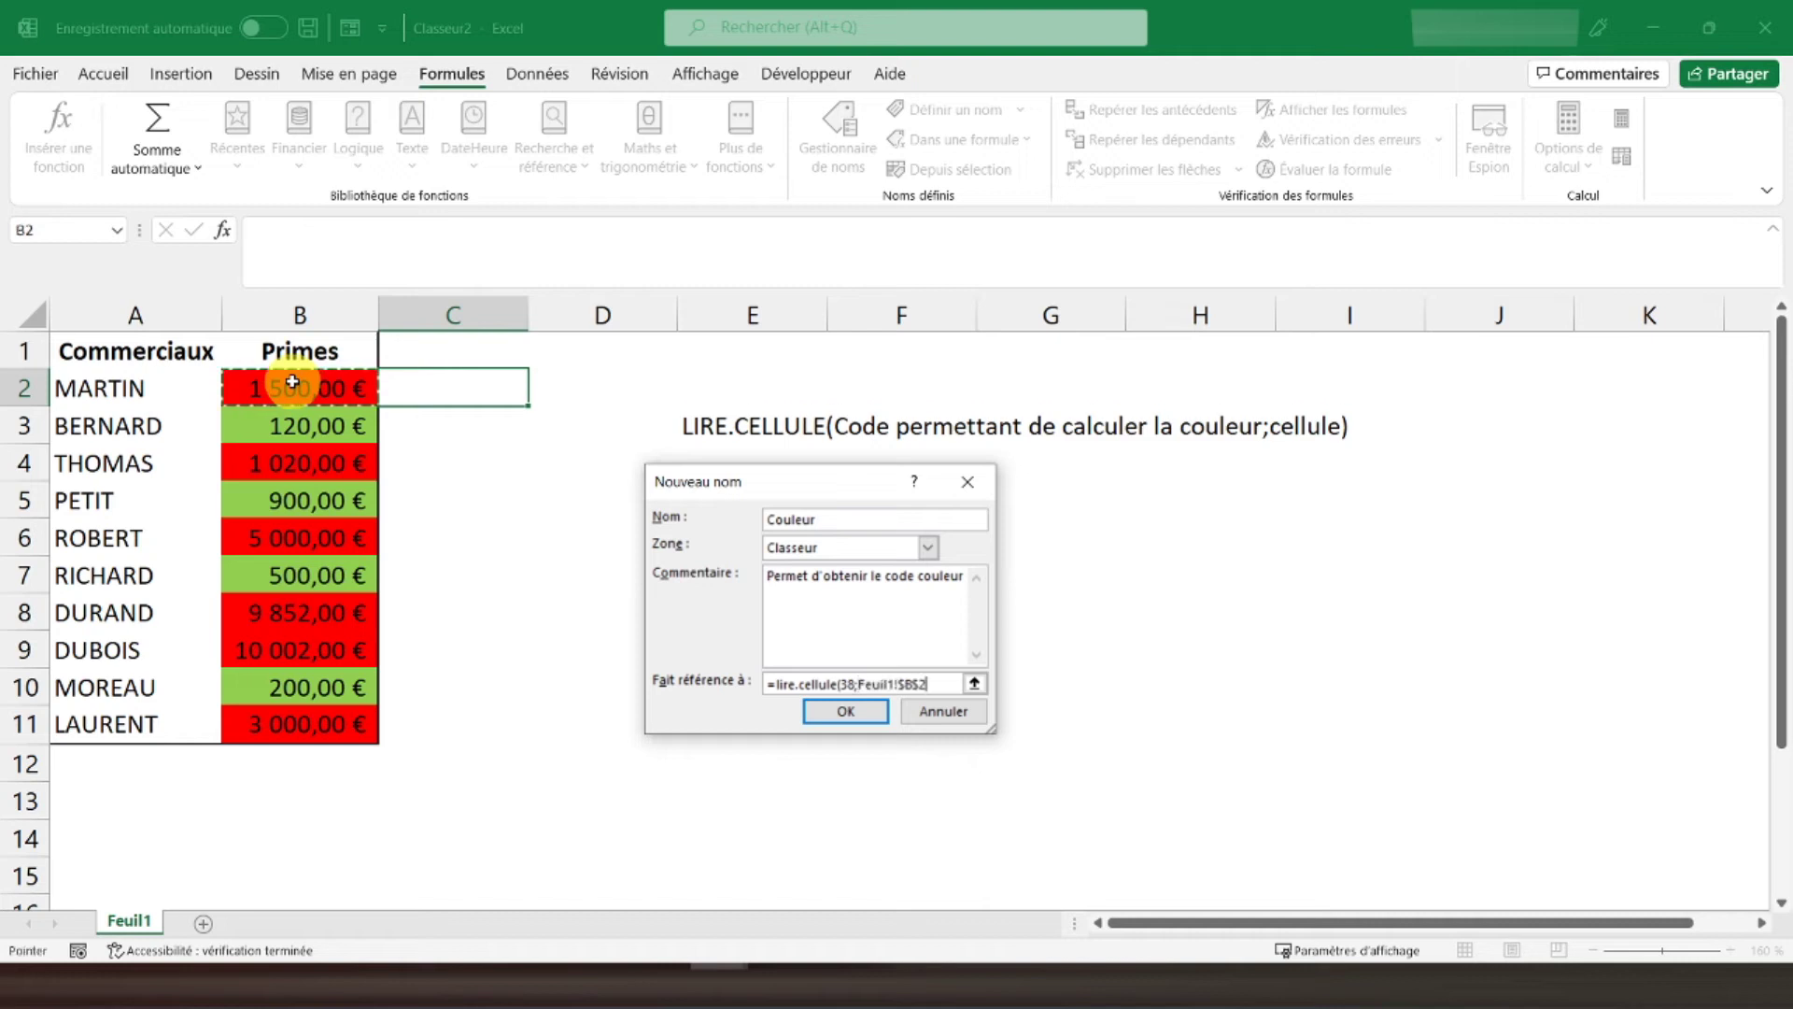
{"action": "left_click", "coordinate": [917, 686]}
{"action": "type", "text": ")"}
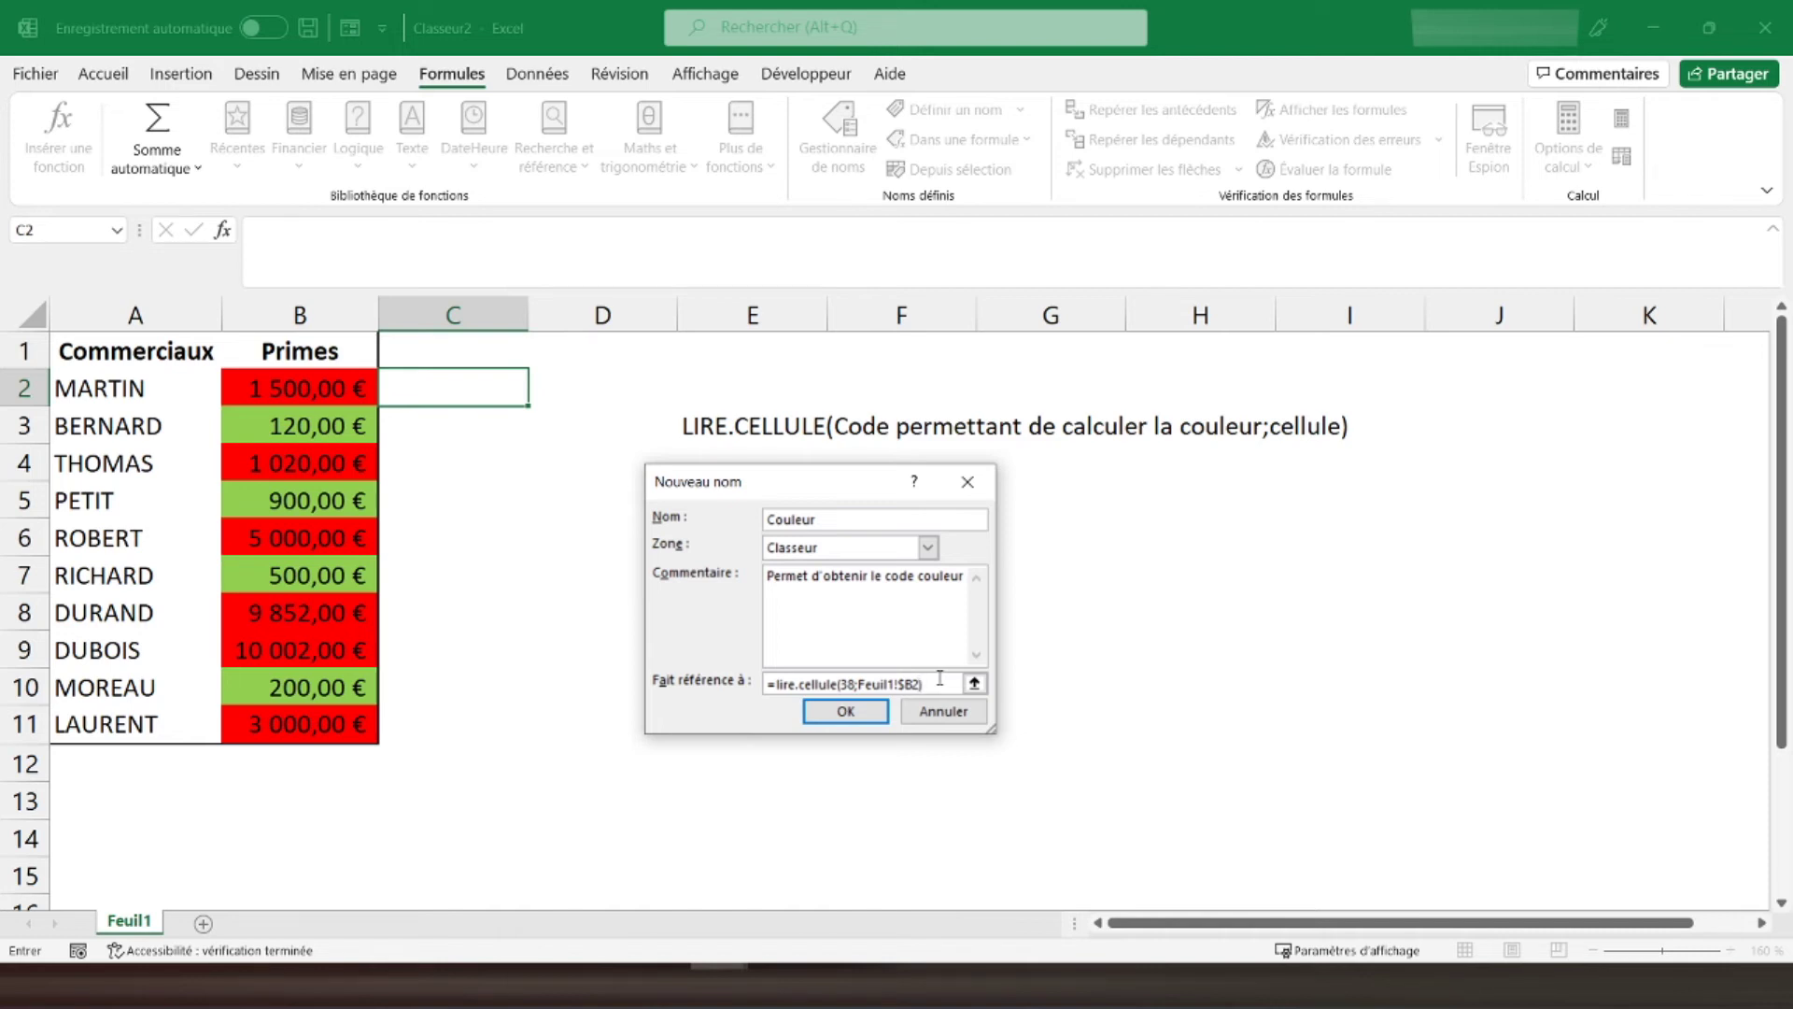
{"action": "key", "text": "Return"}
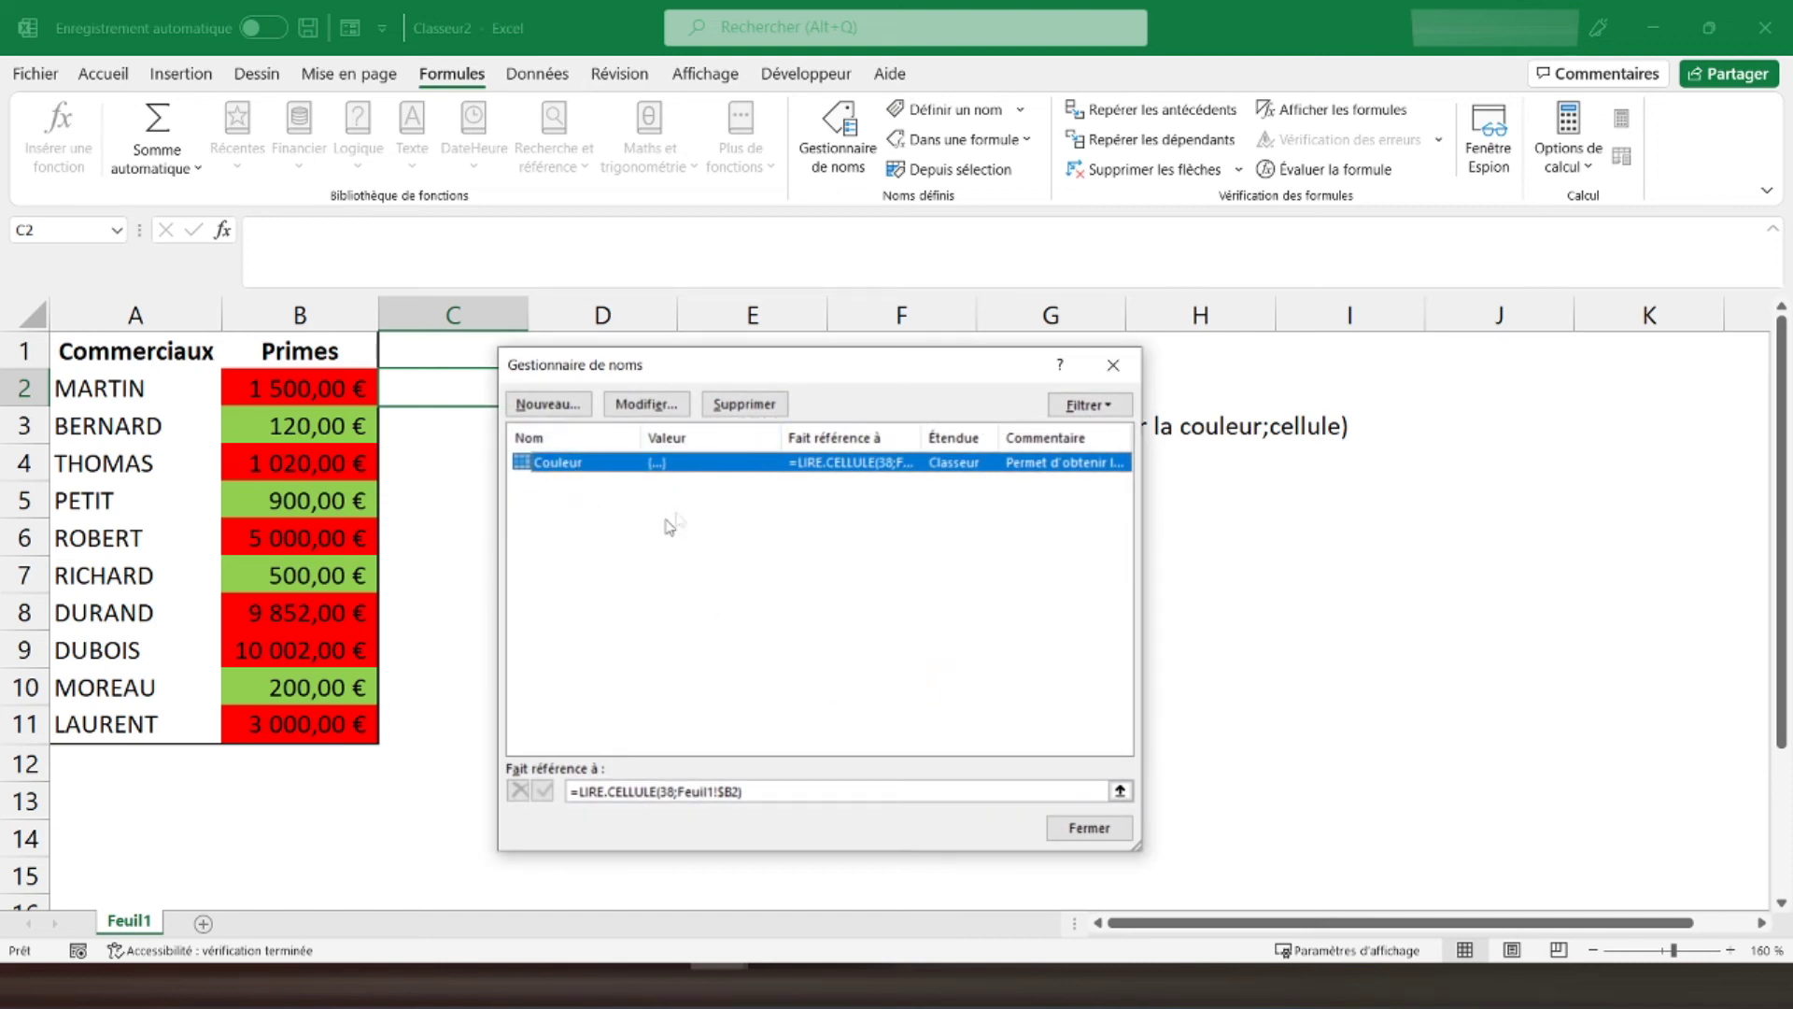
{"action": "left_click", "coordinate": [1079, 830]}
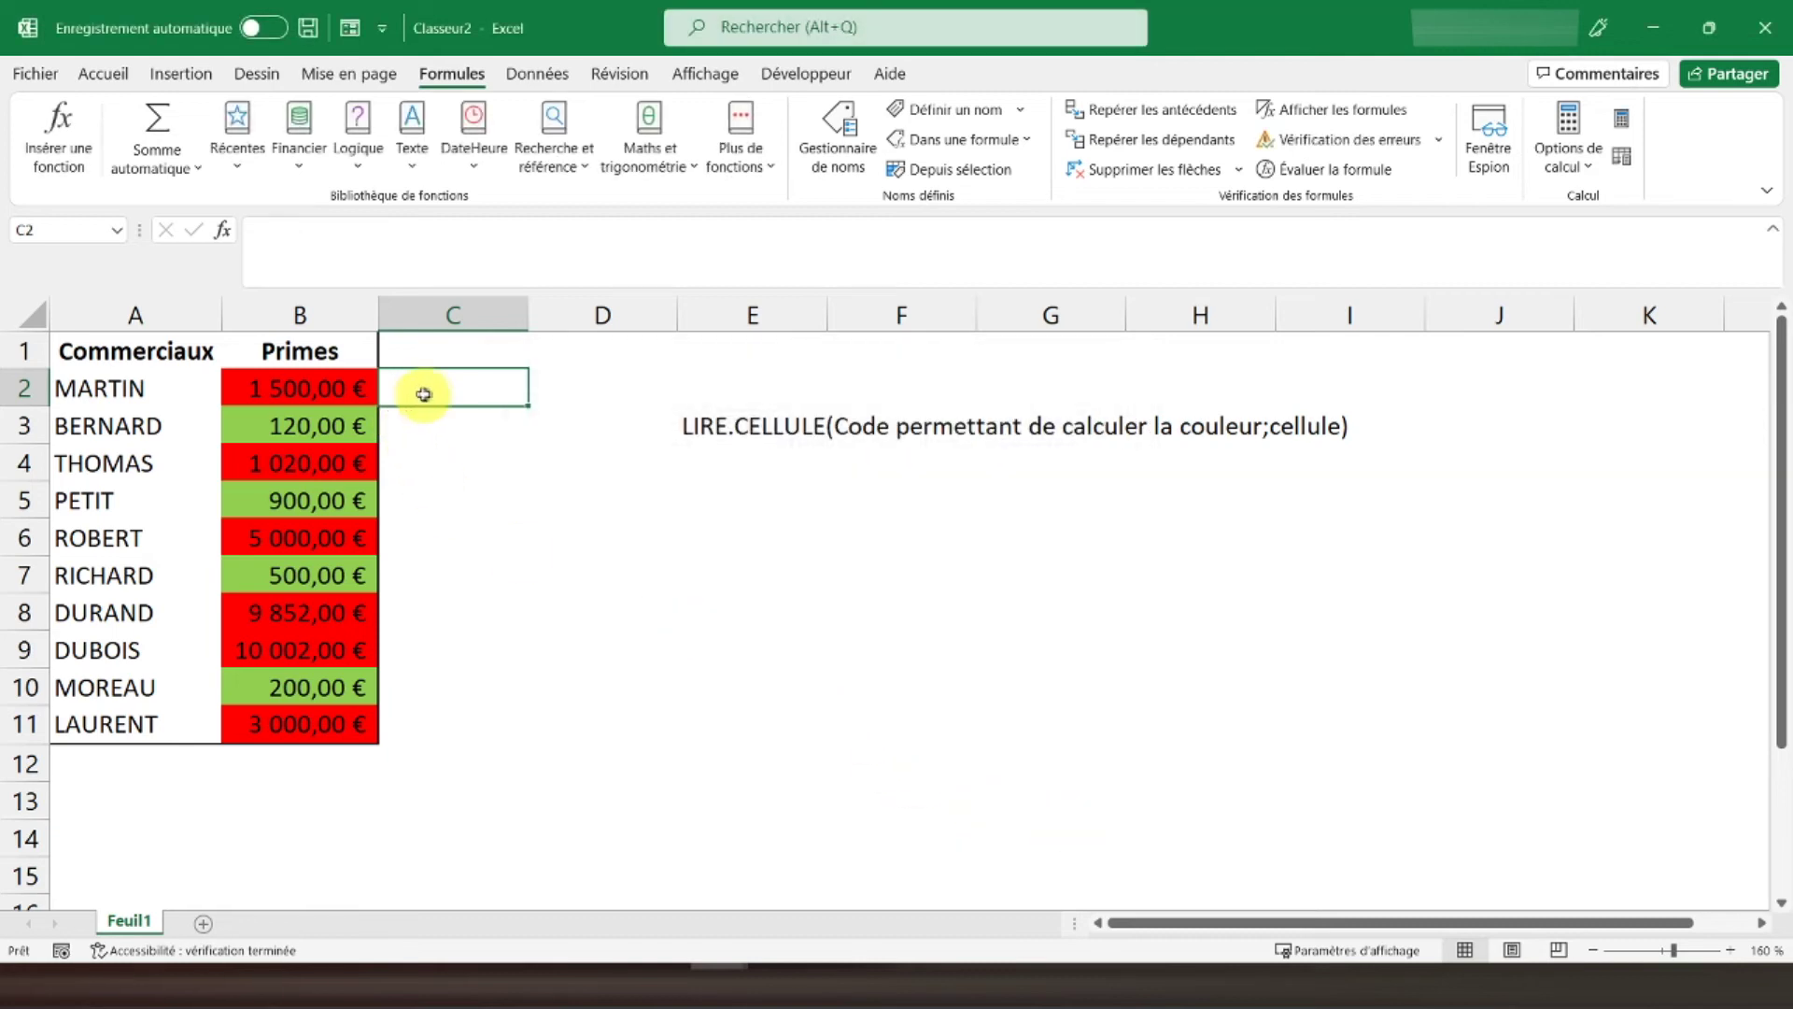
Enter =Couleur in C2 and fill it down to C11, giving 3 for red, 43 for green.
{"action": "type", "text": "=coul"}
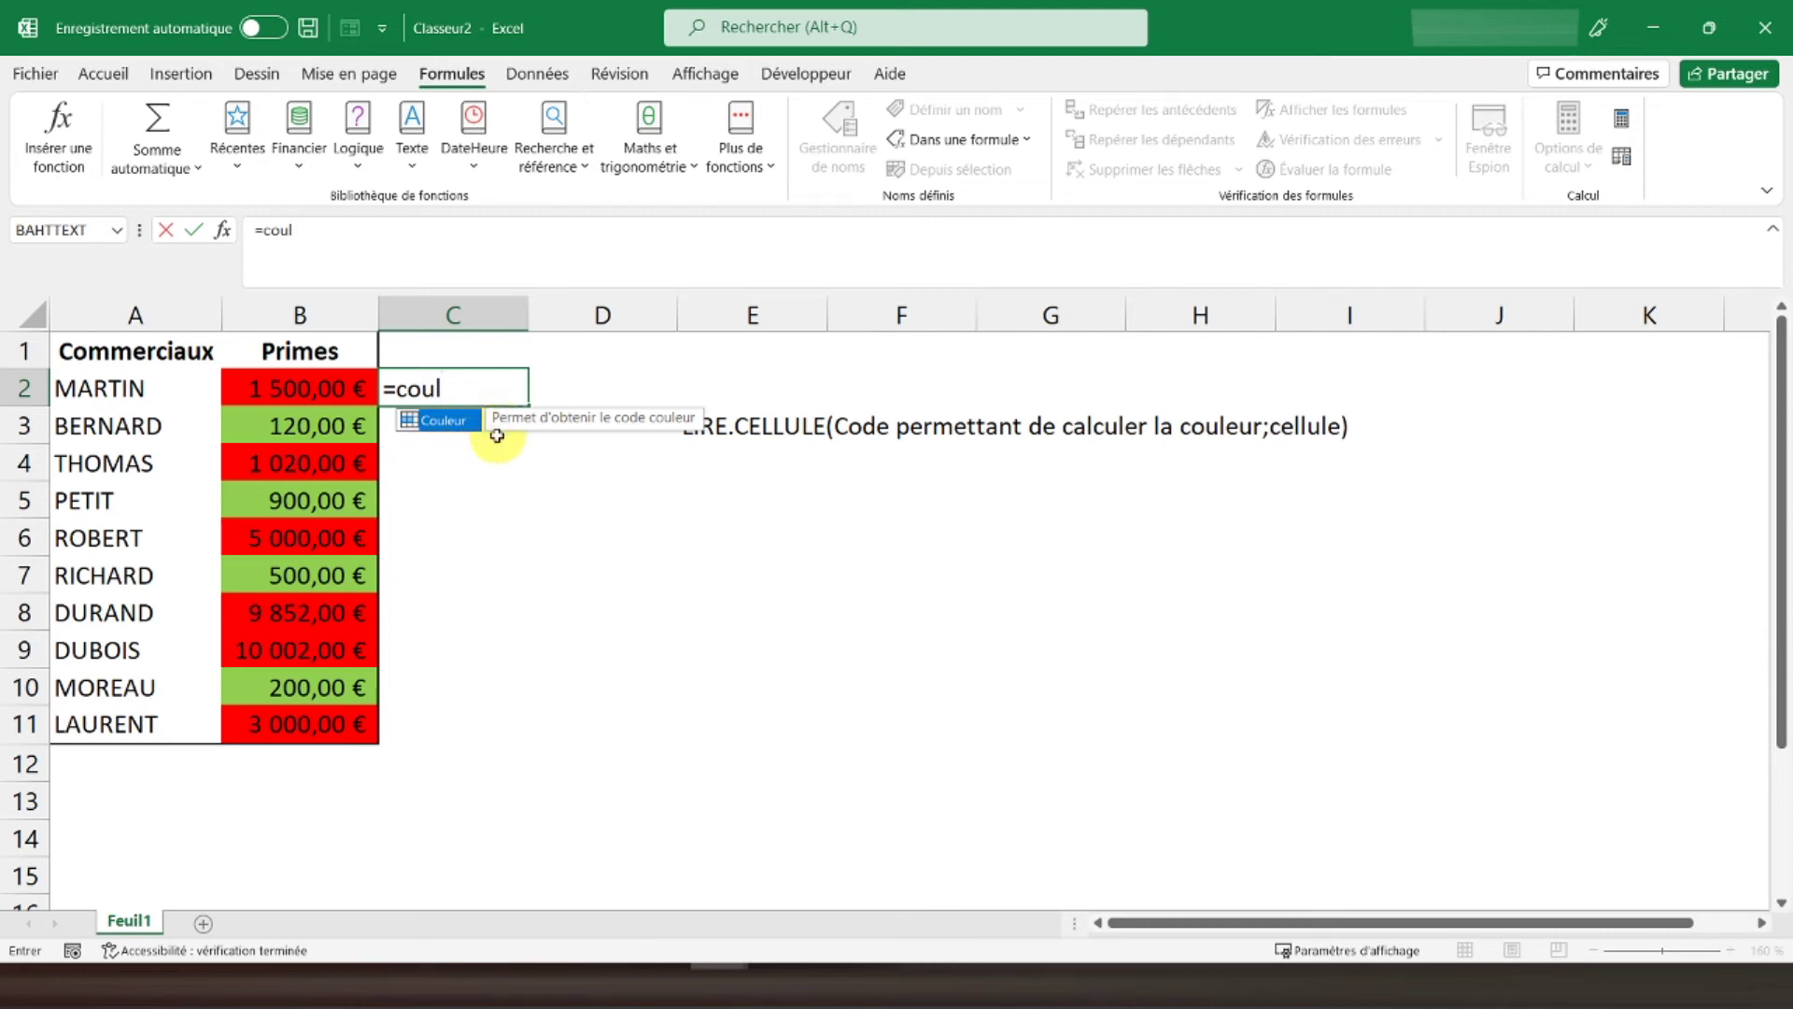
{"action": "double_click", "coordinate": [438, 421]}
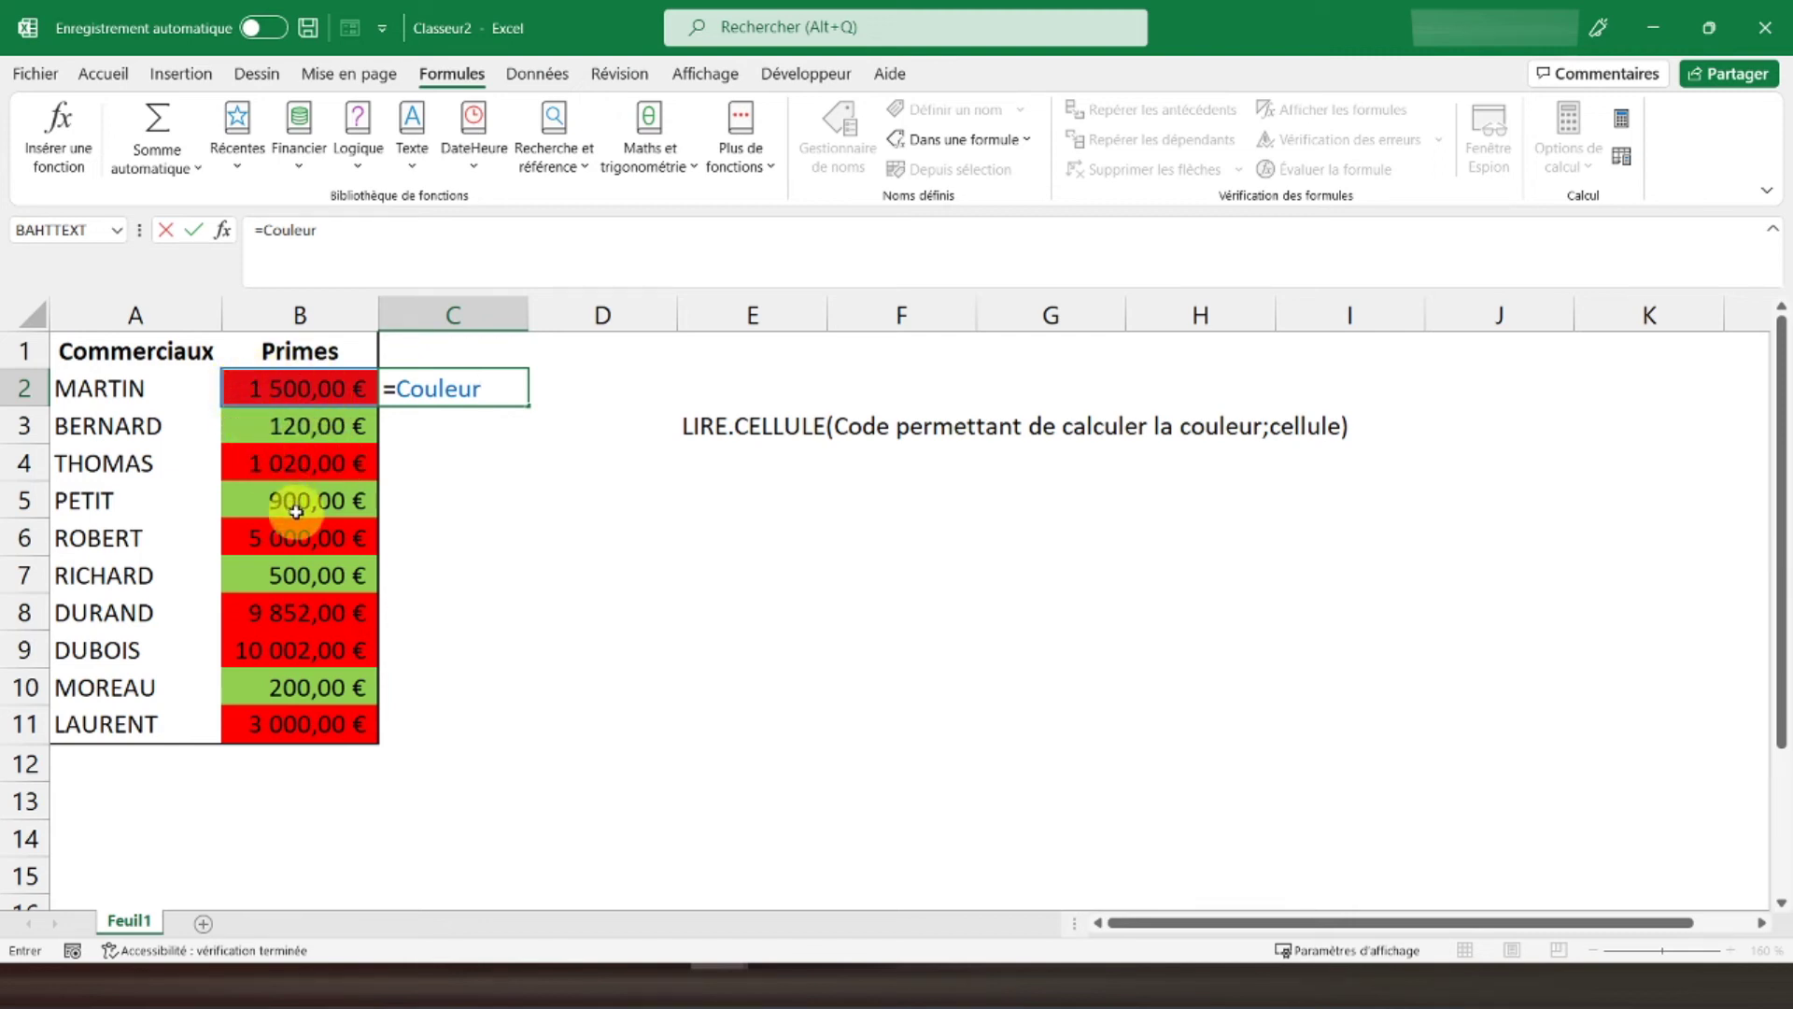
{"action": "key", "text": "Return"}
{"action": "left_click", "coordinate": [423, 390]}
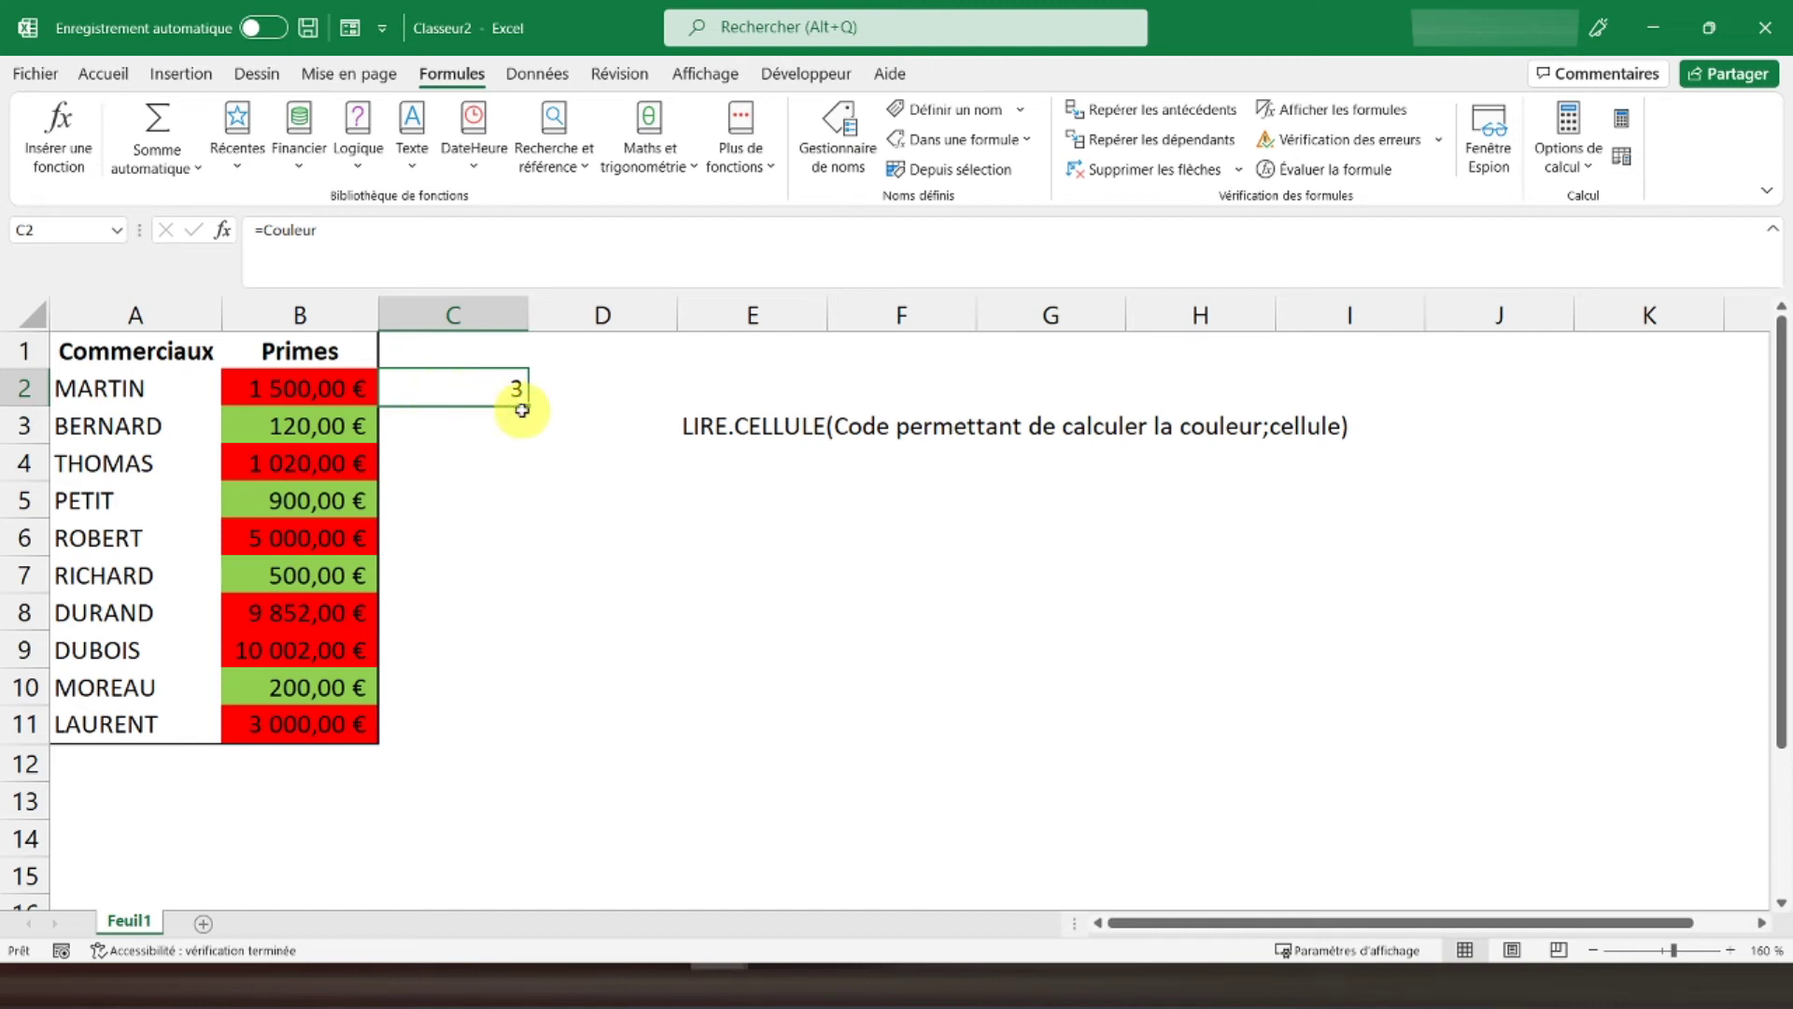
{"action": "left_click_drag", "start_coordinate": [528, 406], "coordinate": [467, 750]}
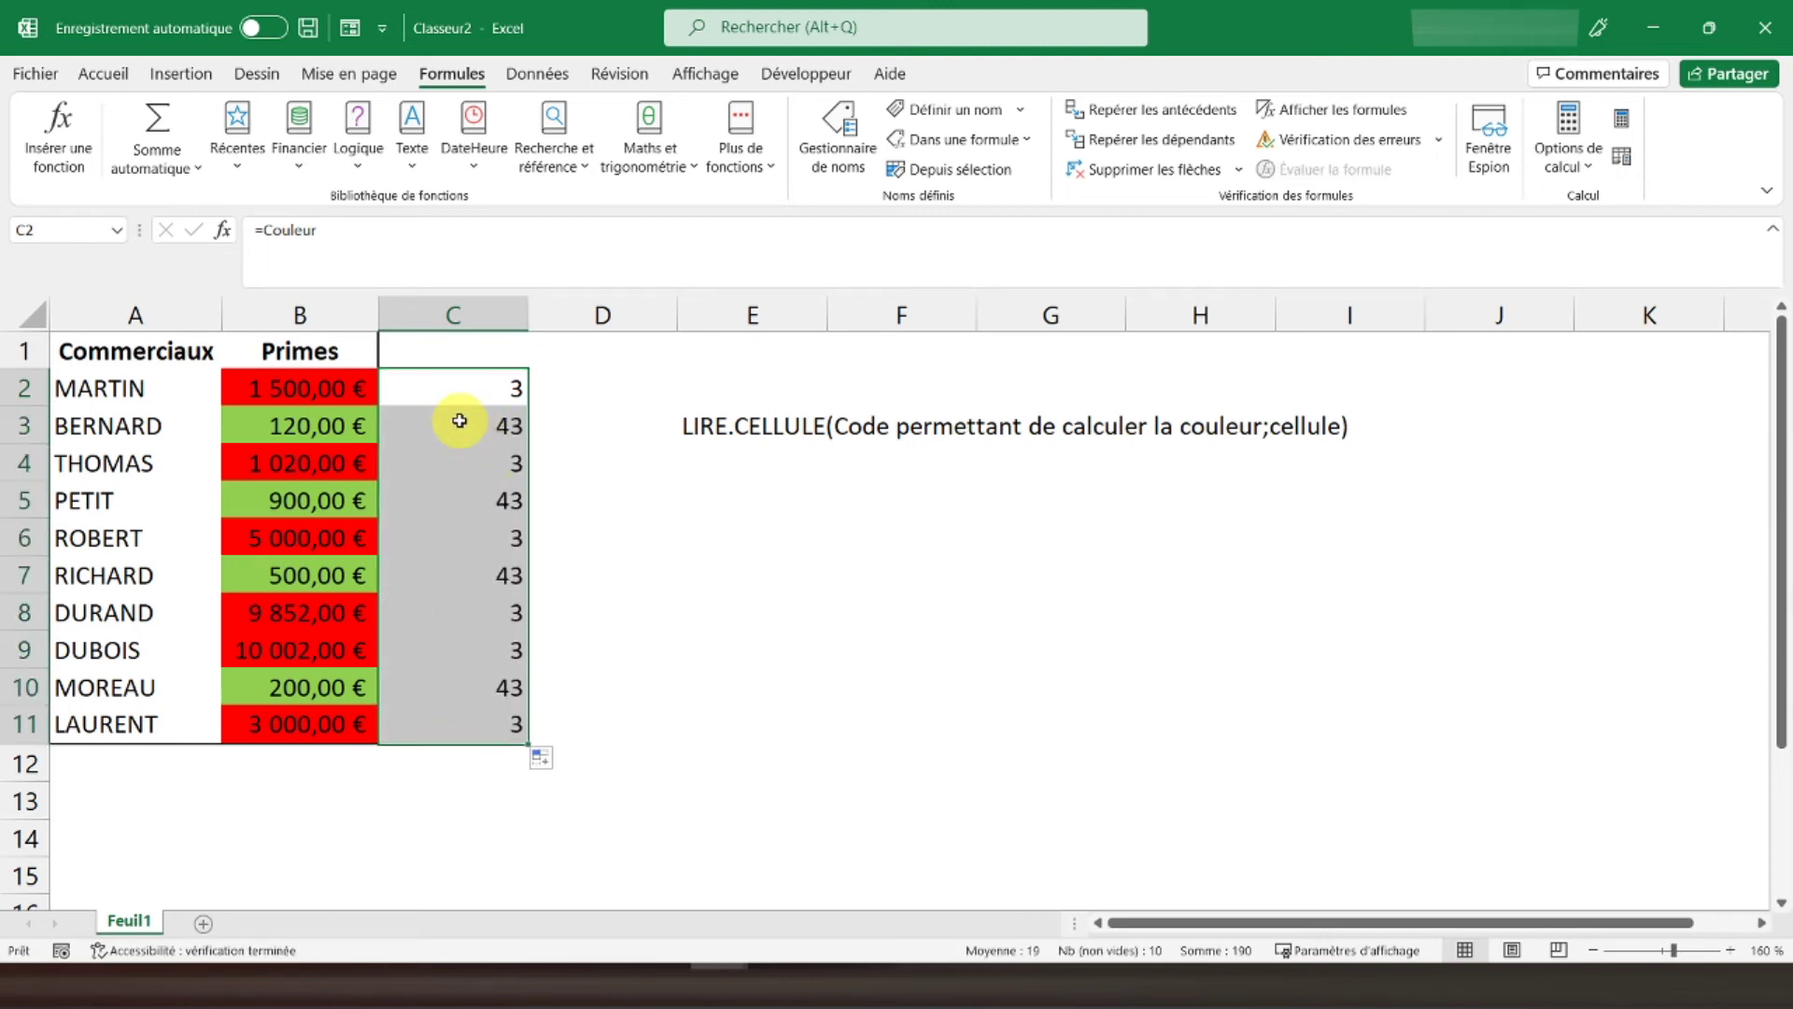
{"action": "left_click", "coordinate": [289, 379]}
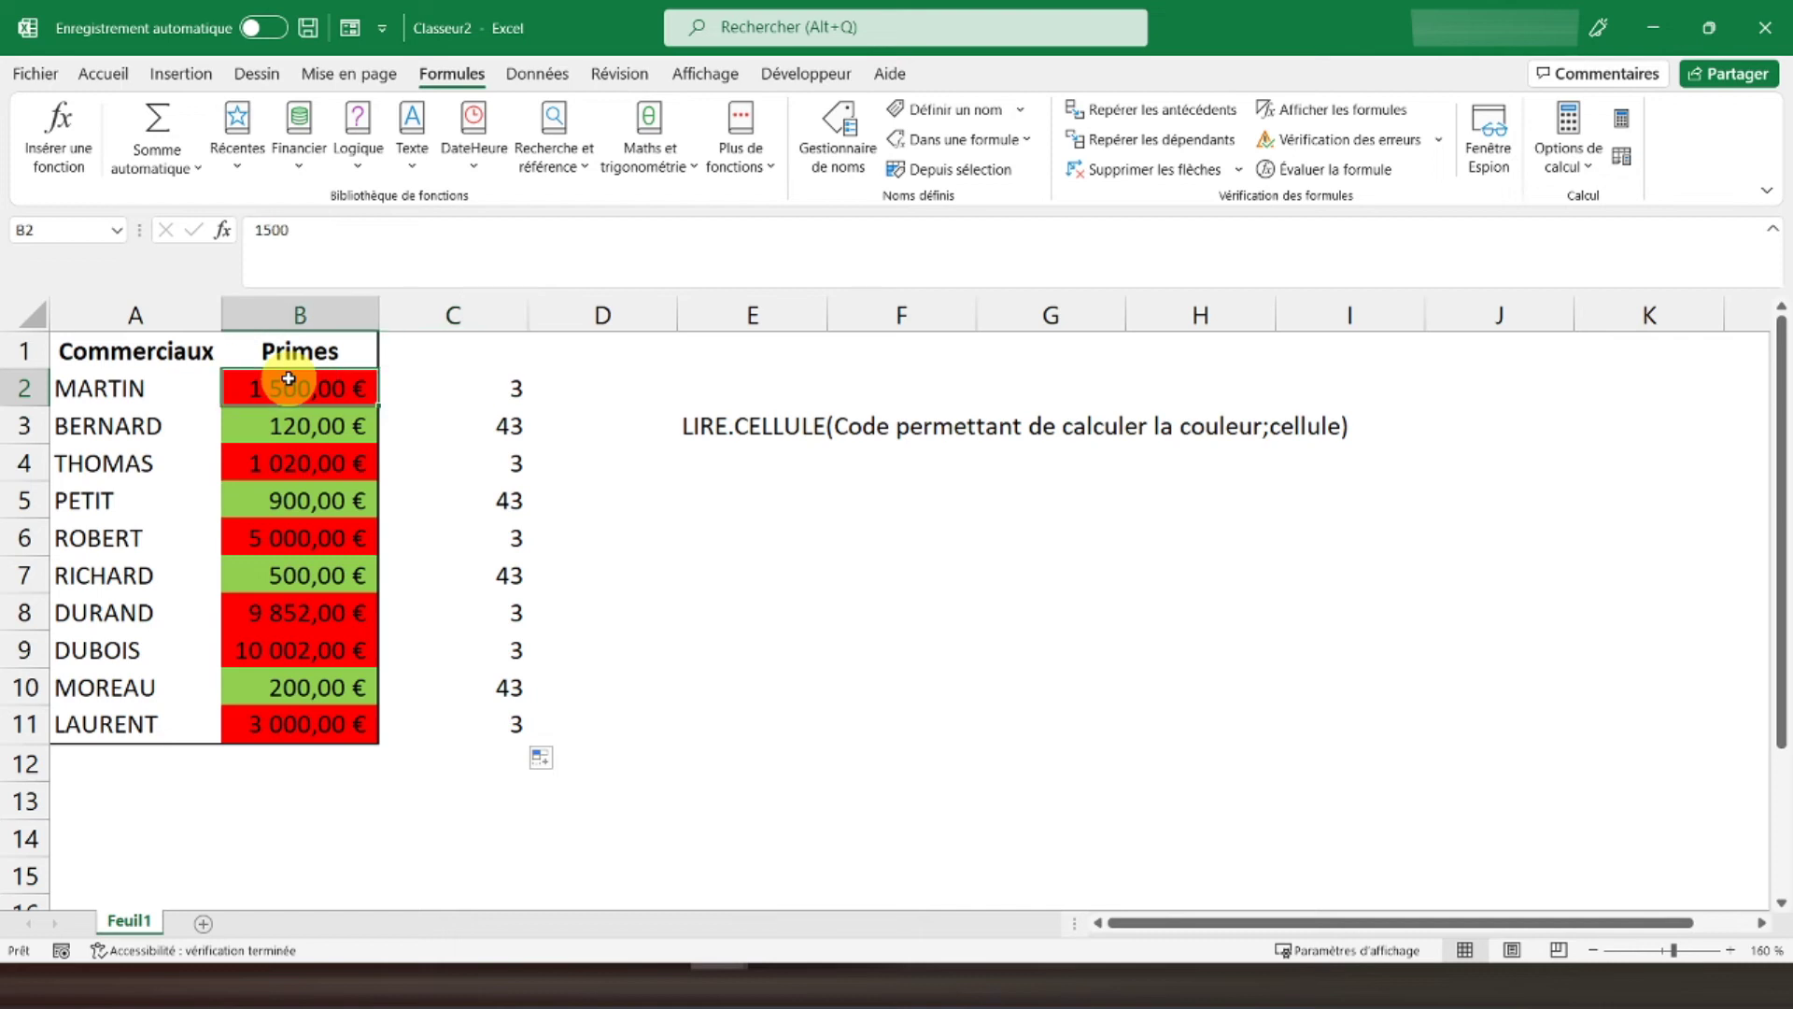
{"action": "left_click", "coordinate": [464, 422]}
{"action": "left_click", "coordinate": [302, 428]}
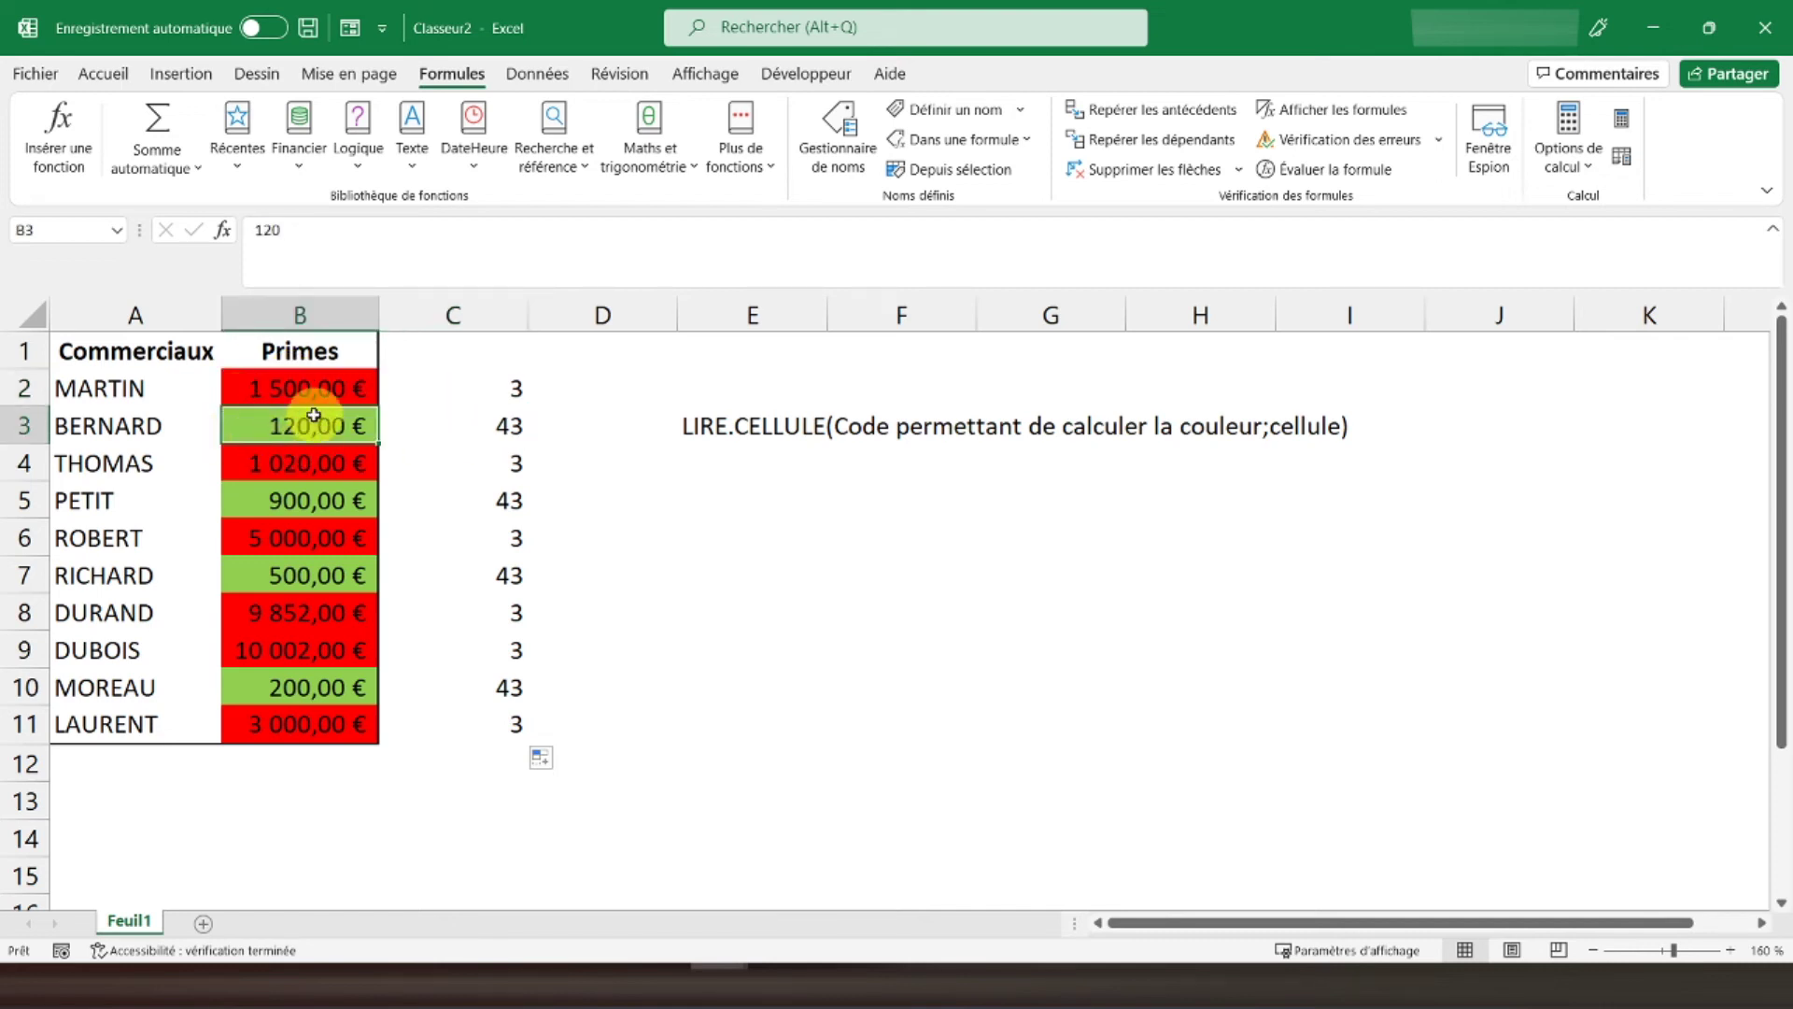
{"action": "left_click", "coordinate": [460, 416]}
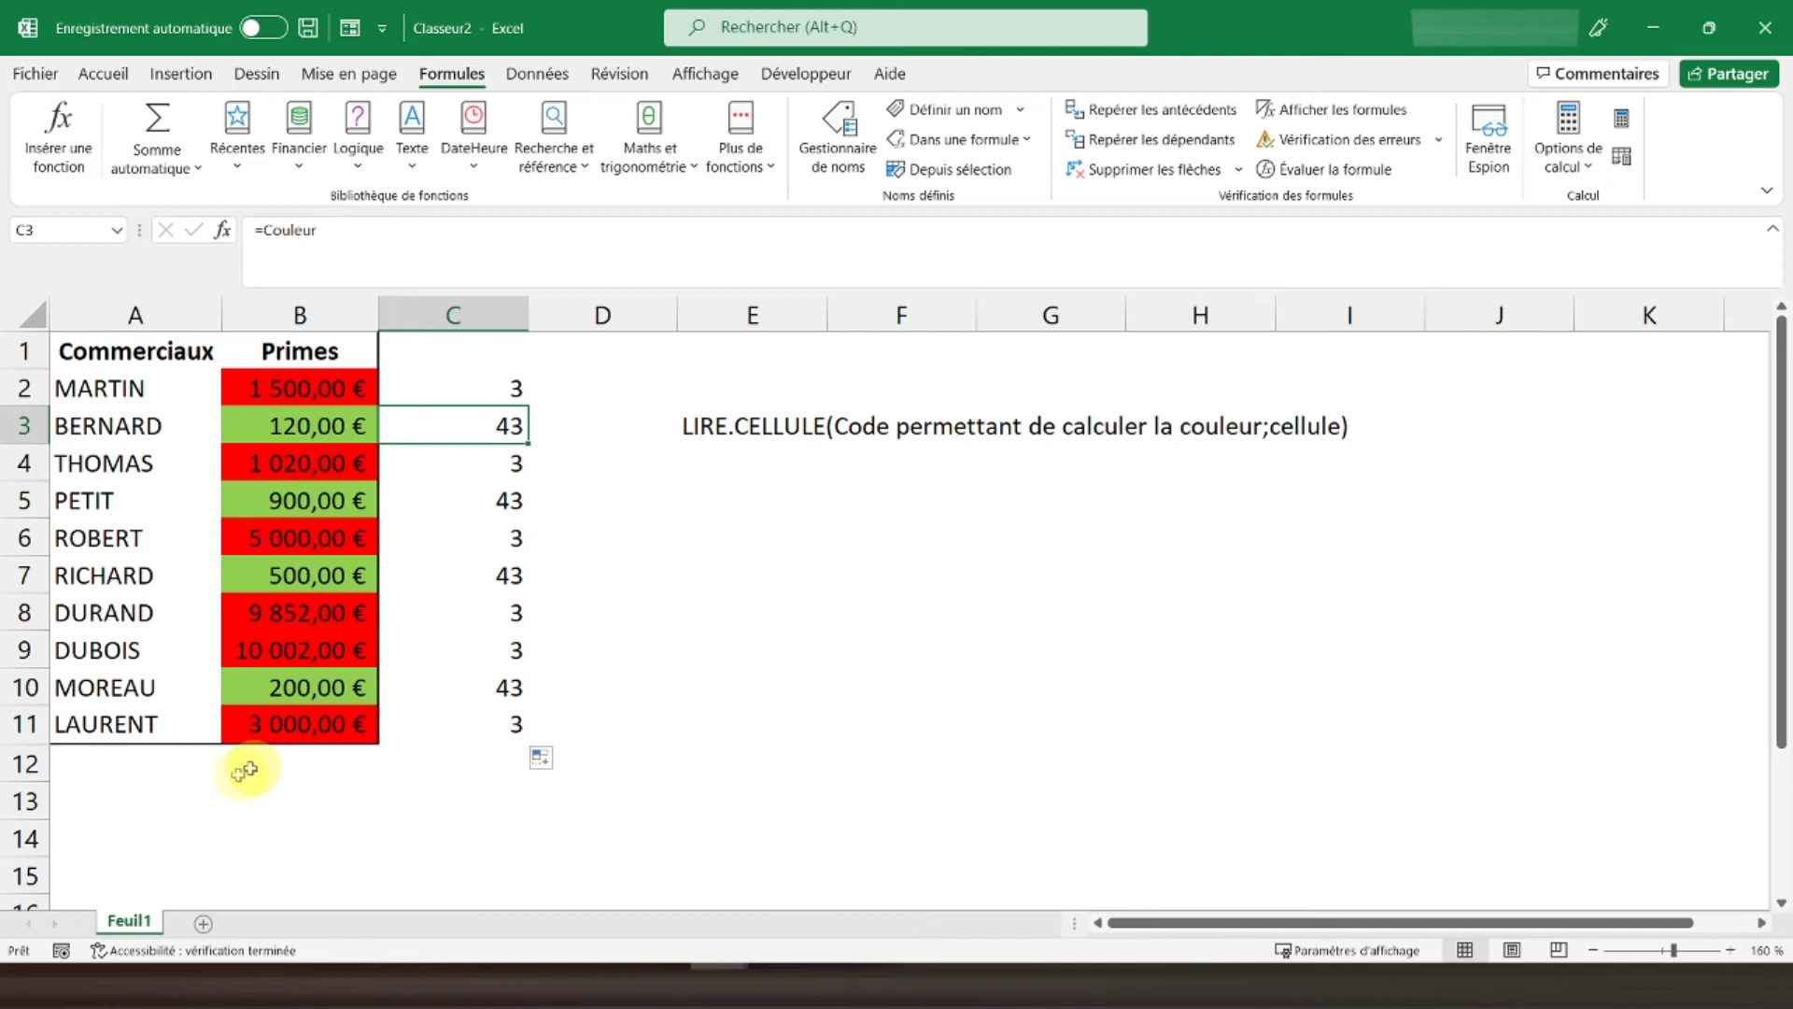
Label cell A13 'NB Couleur'.
{"action": "left_click", "coordinate": [88, 803]}
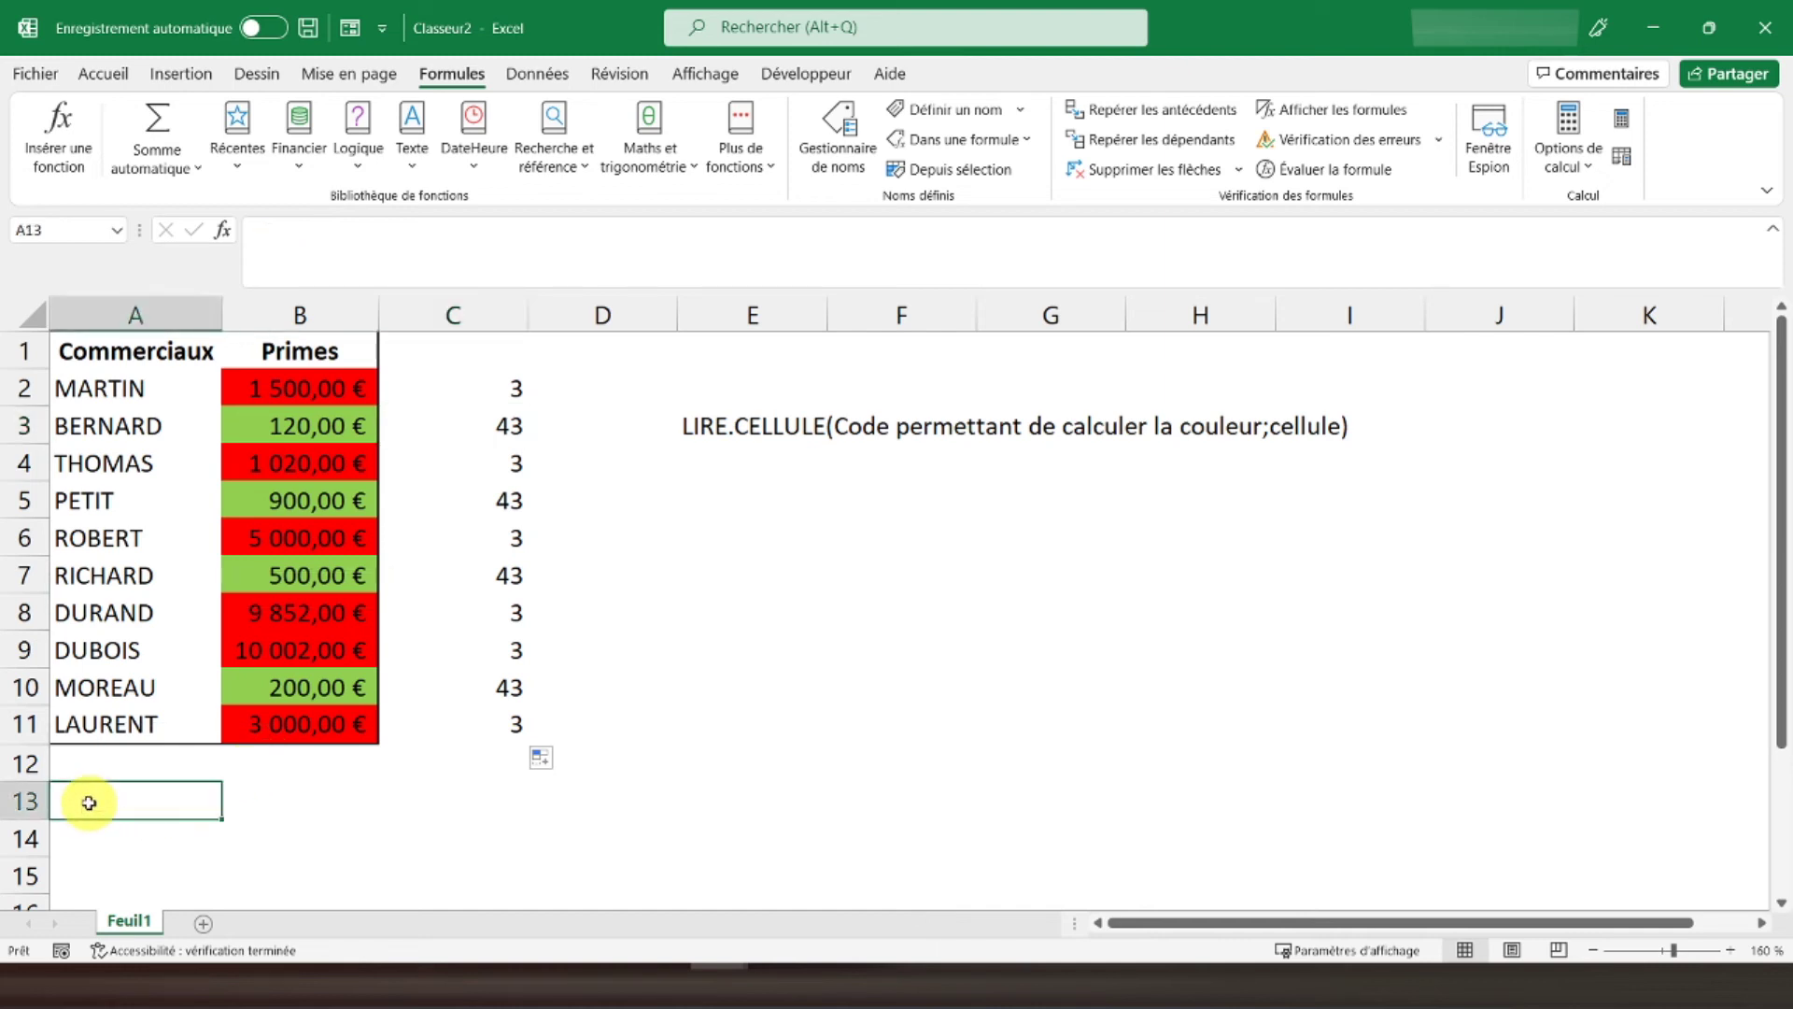
{"action": "type", "text": "CN"}
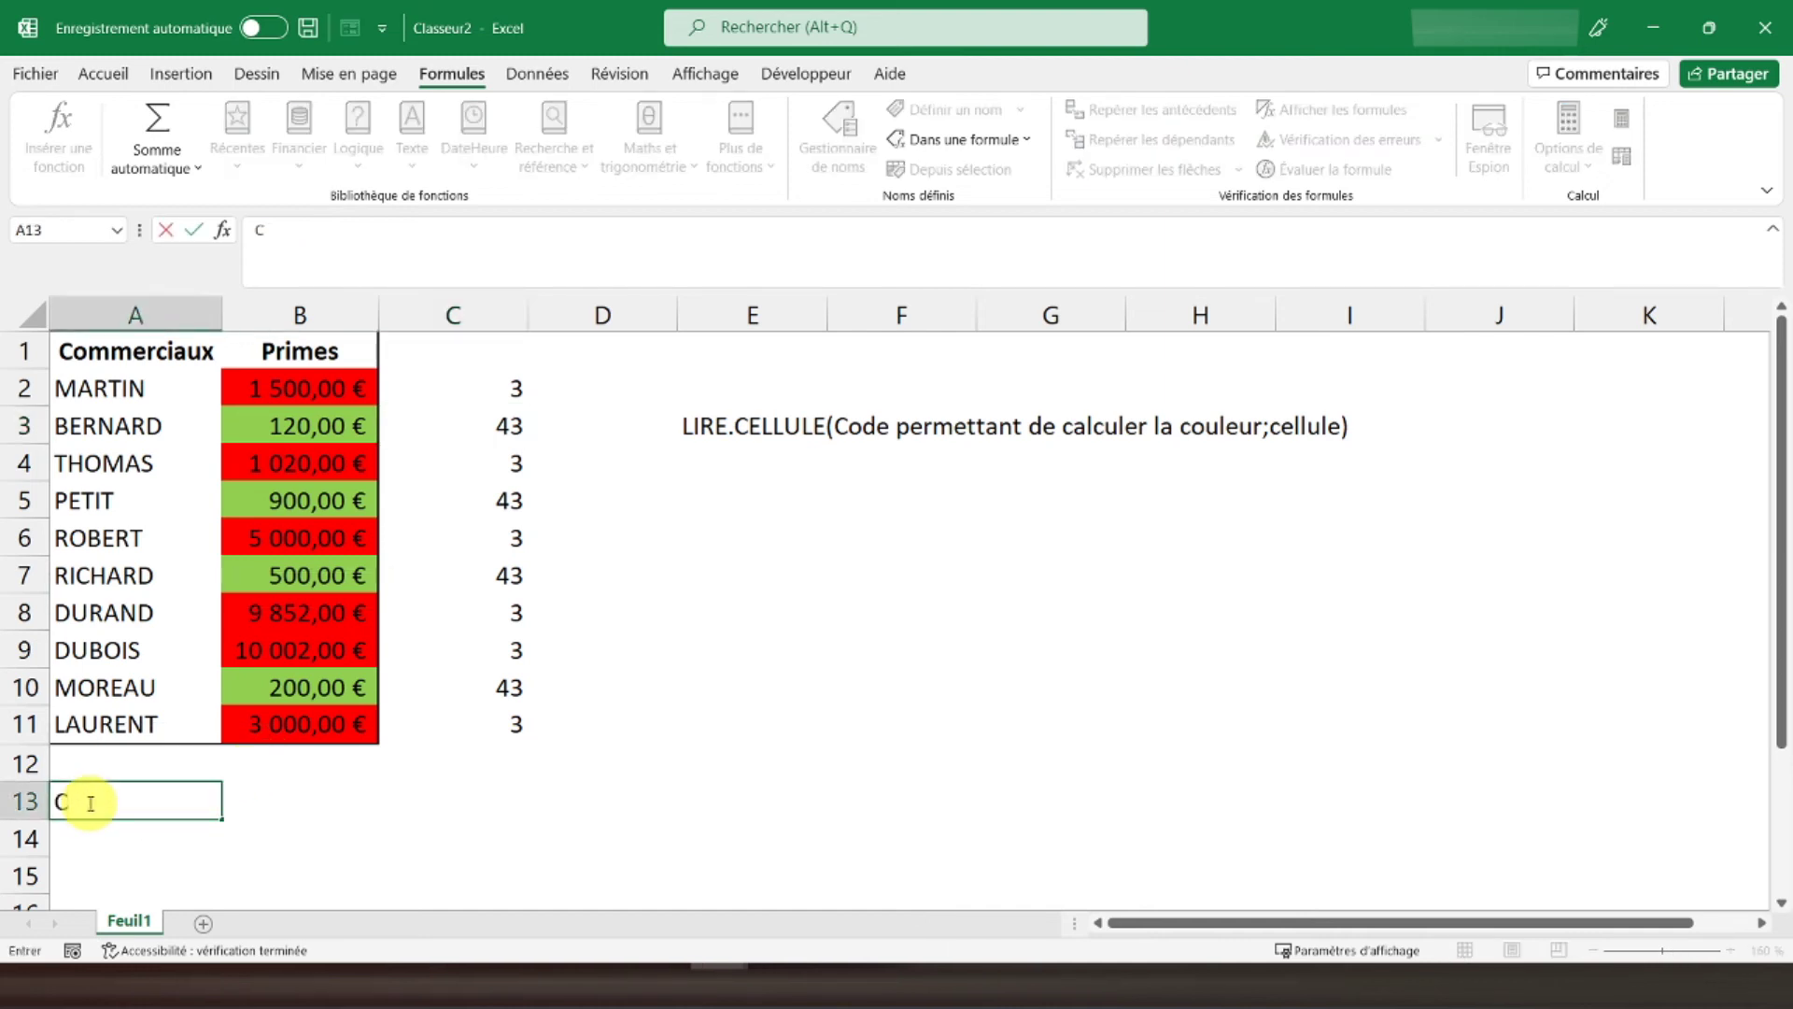
{"action": "type", "text": "B Couleur"}
{"action": "key", "text": "Tab"}
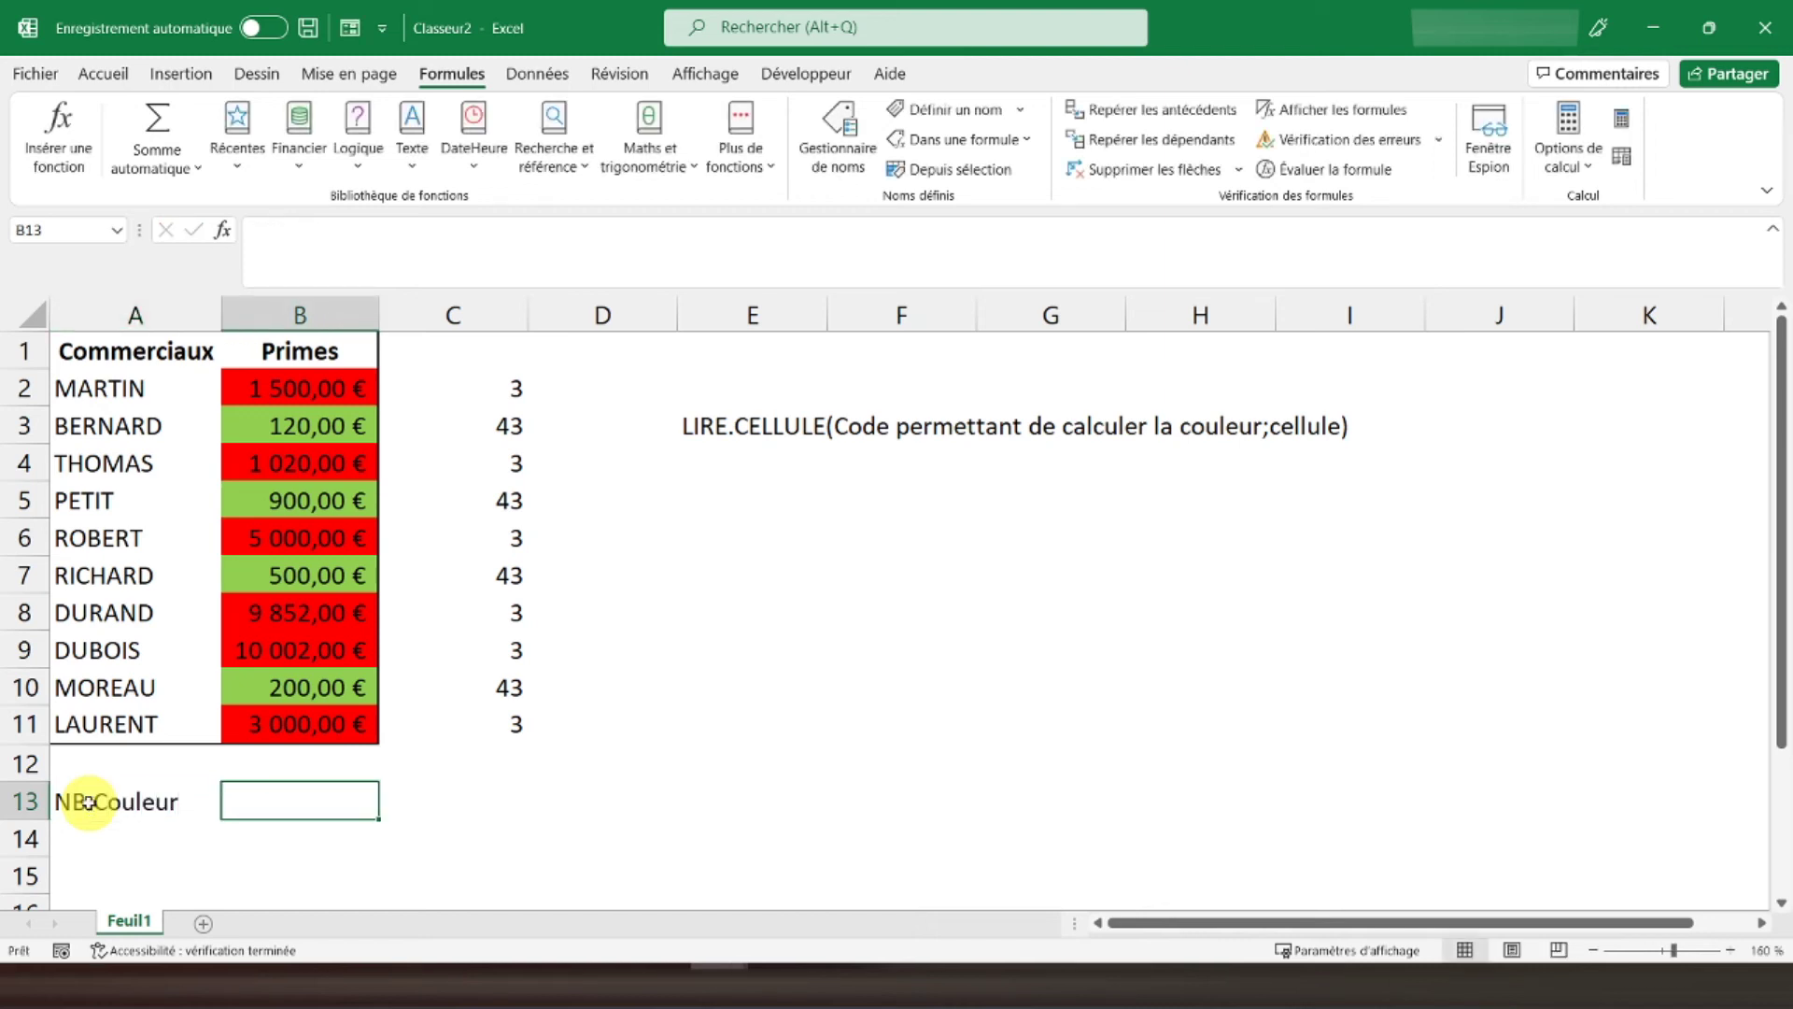
Fill cell B13 red from Accueil's Couleur de remplissage as the sample colour.
{"action": "left_click", "coordinate": [104, 75]}
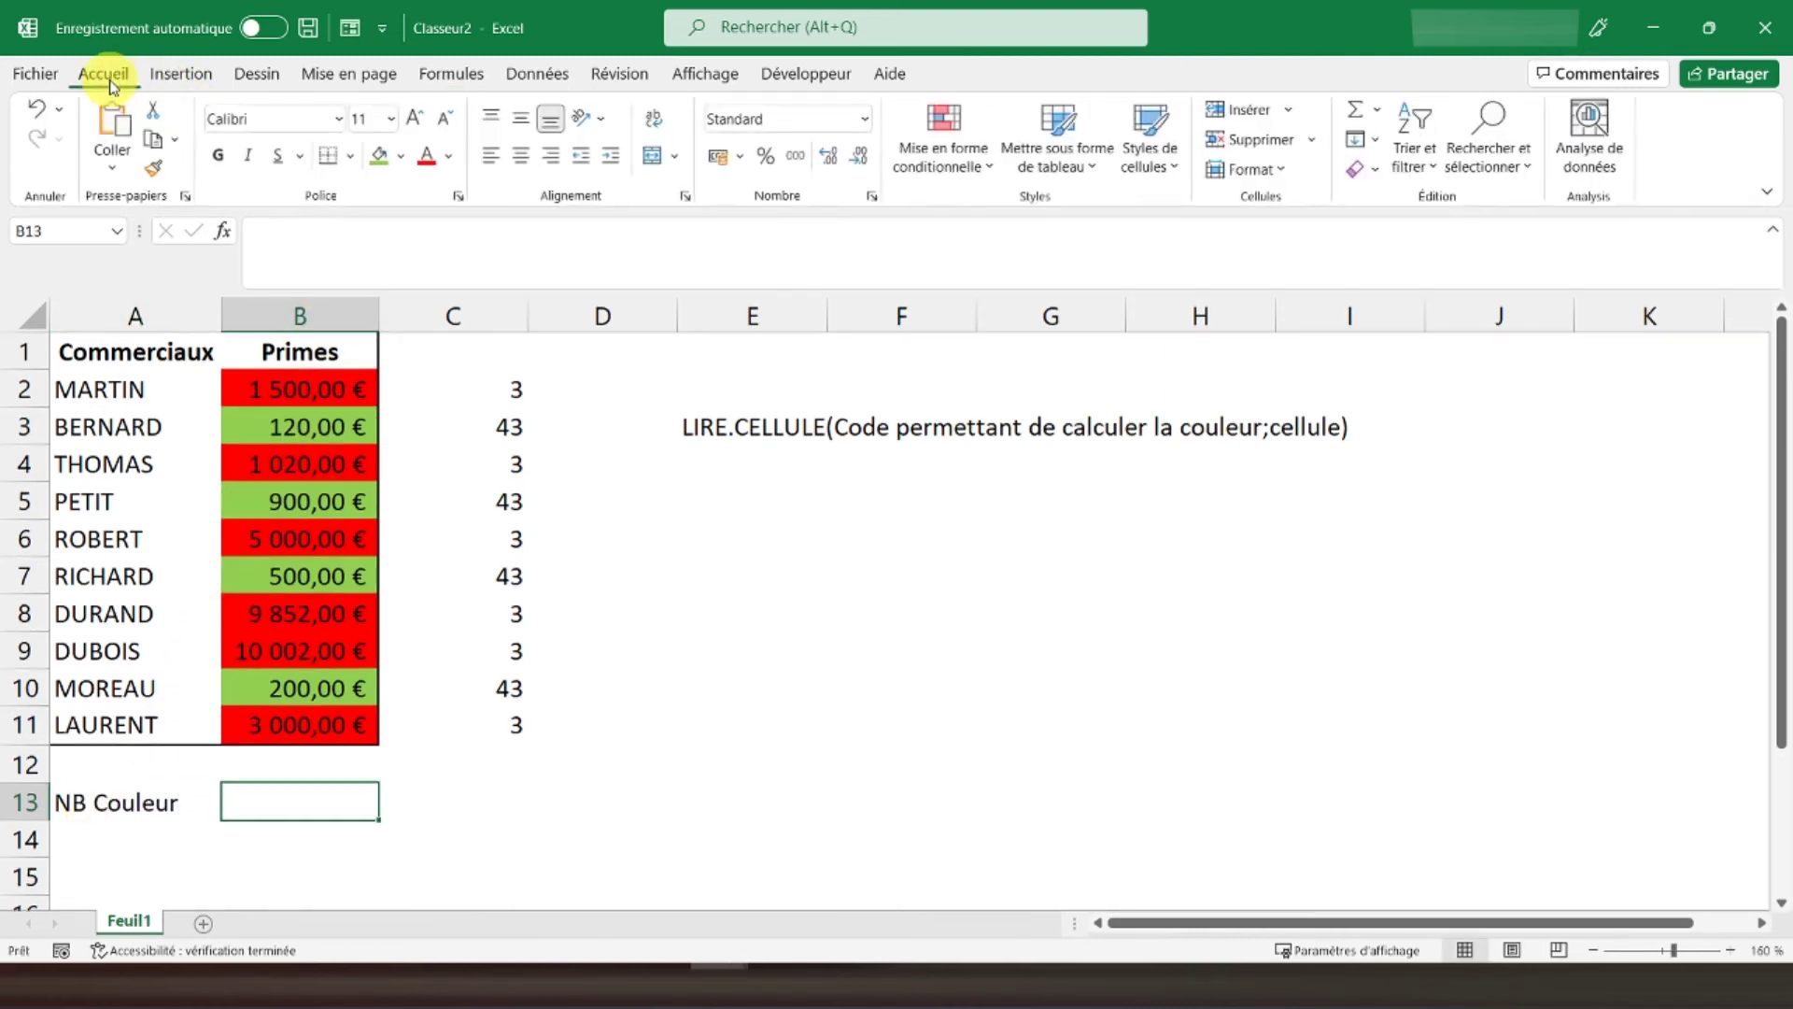
{"action": "left_click", "coordinate": [401, 156]}
{"action": "left_click", "coordinate": [395, 375]}
{"action": "left_click", "coordinate": [457, 795]}
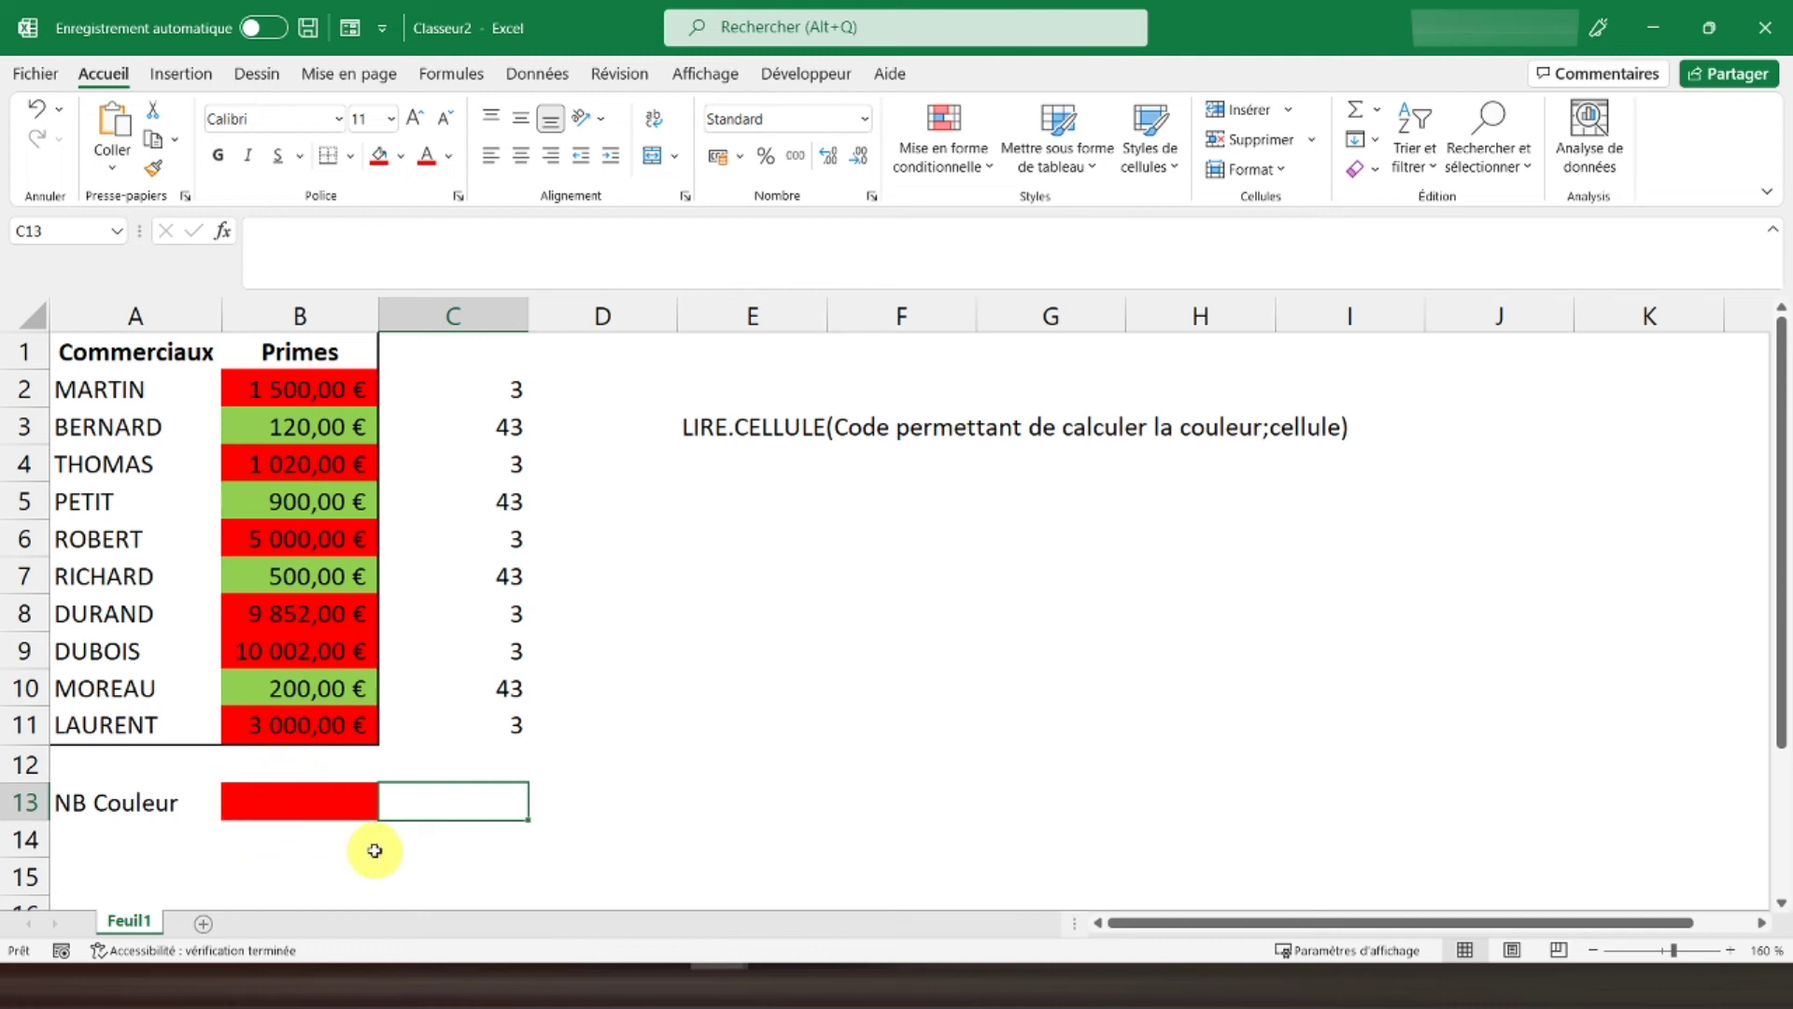
Start an NB.SI formula in C13 counting over the range C2:C11.
{"action": "type", "text": "="}
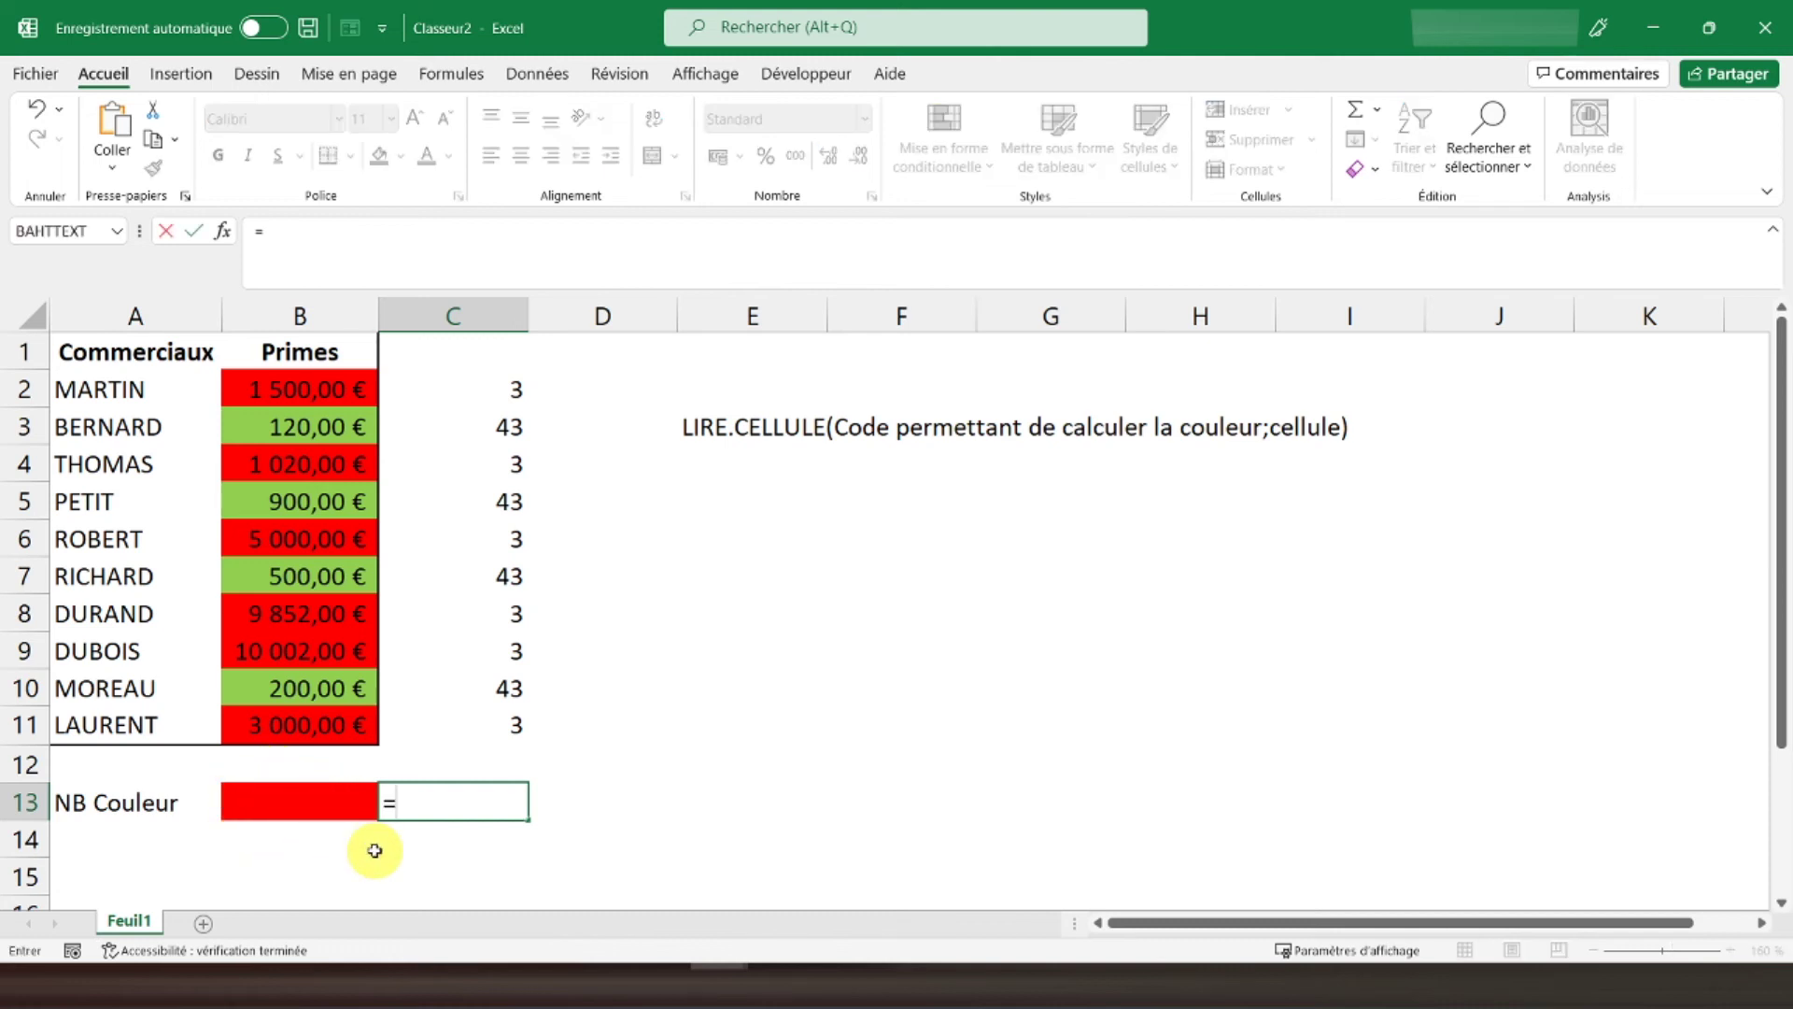
{"action": "type", "text": "nb"}
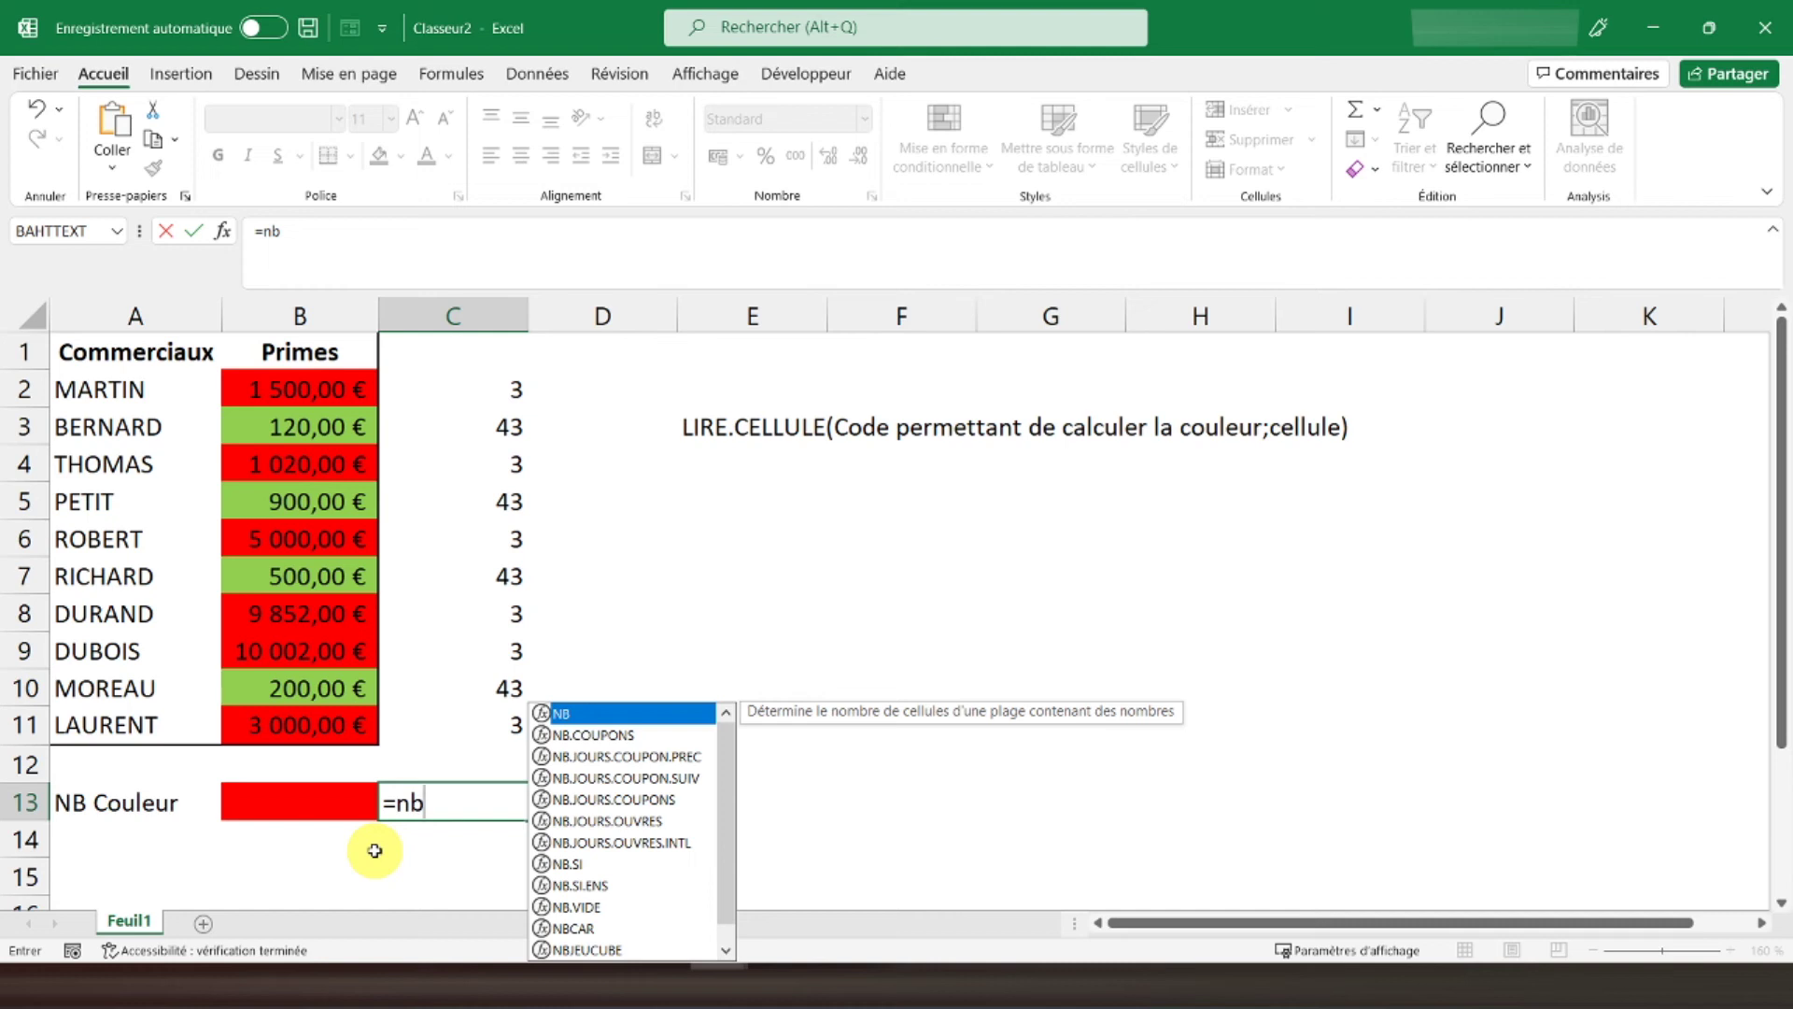
{"action": "double_click", "coordinate": [576, 864]}
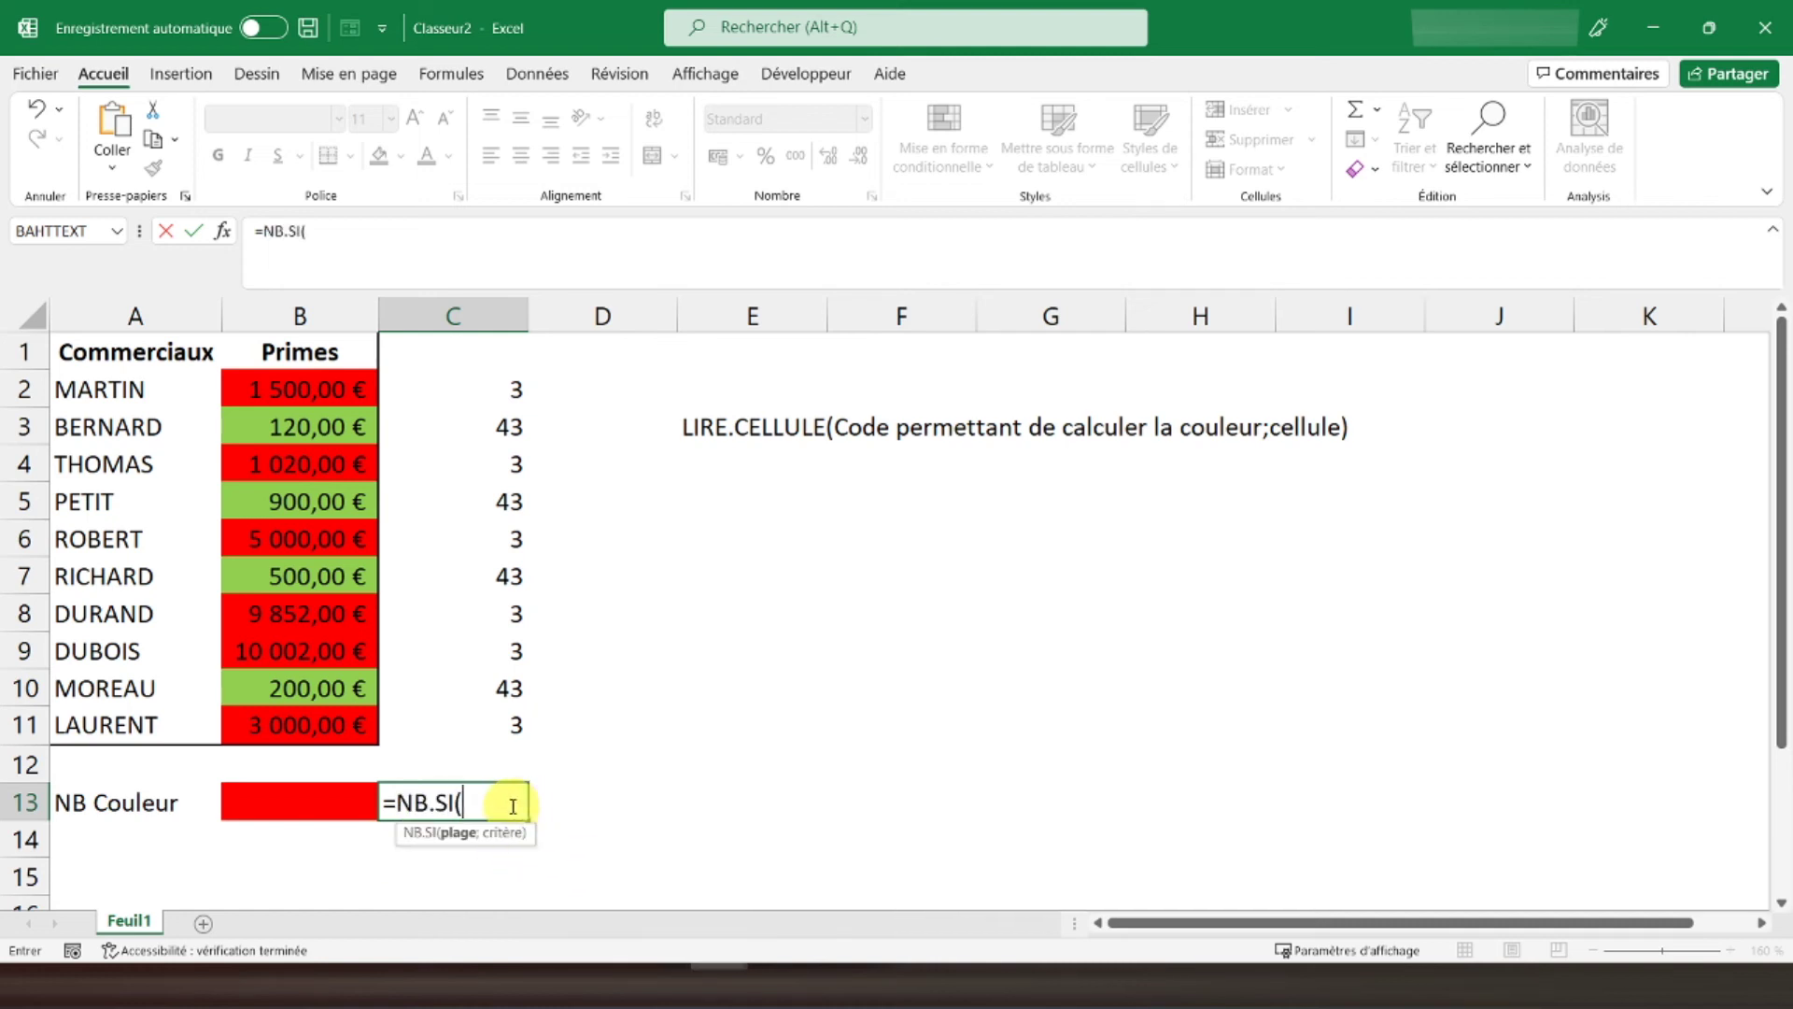
{"action": "left_click", "coordinate": [311, 799]}
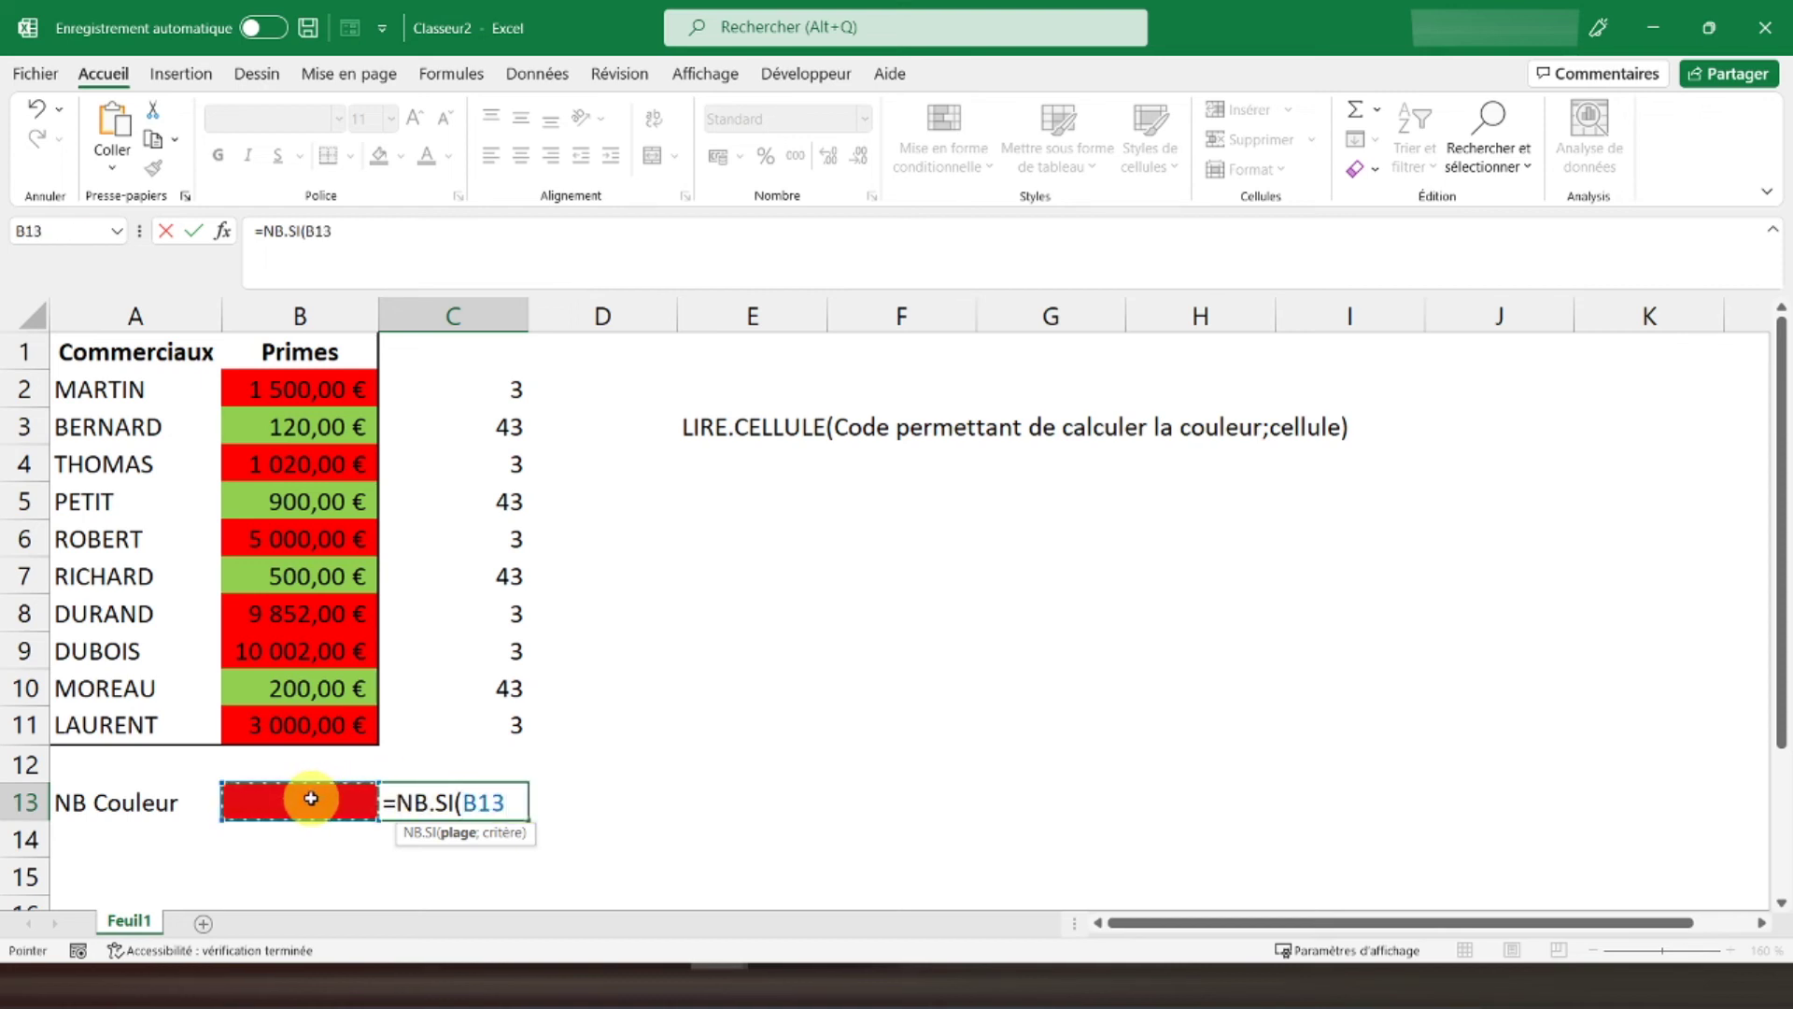
{"action": "key", "text": "BackSpace"}
{"action": "key", "text": "BackSpace"}
{"action": "key", "text": "BackSpace"}
{"action": "type", "text": "couleur"}
{"action": "key", "text": "BackSpace"}
{"action": "key", "text": "BackSpace"}
{"action": "key", "text": "BackSpace"}
{"action": "key", "text": "BackSpace"}
{"action": "key", "text": "BackSpace"}
{"action": "key", "text": "BackSpace"}
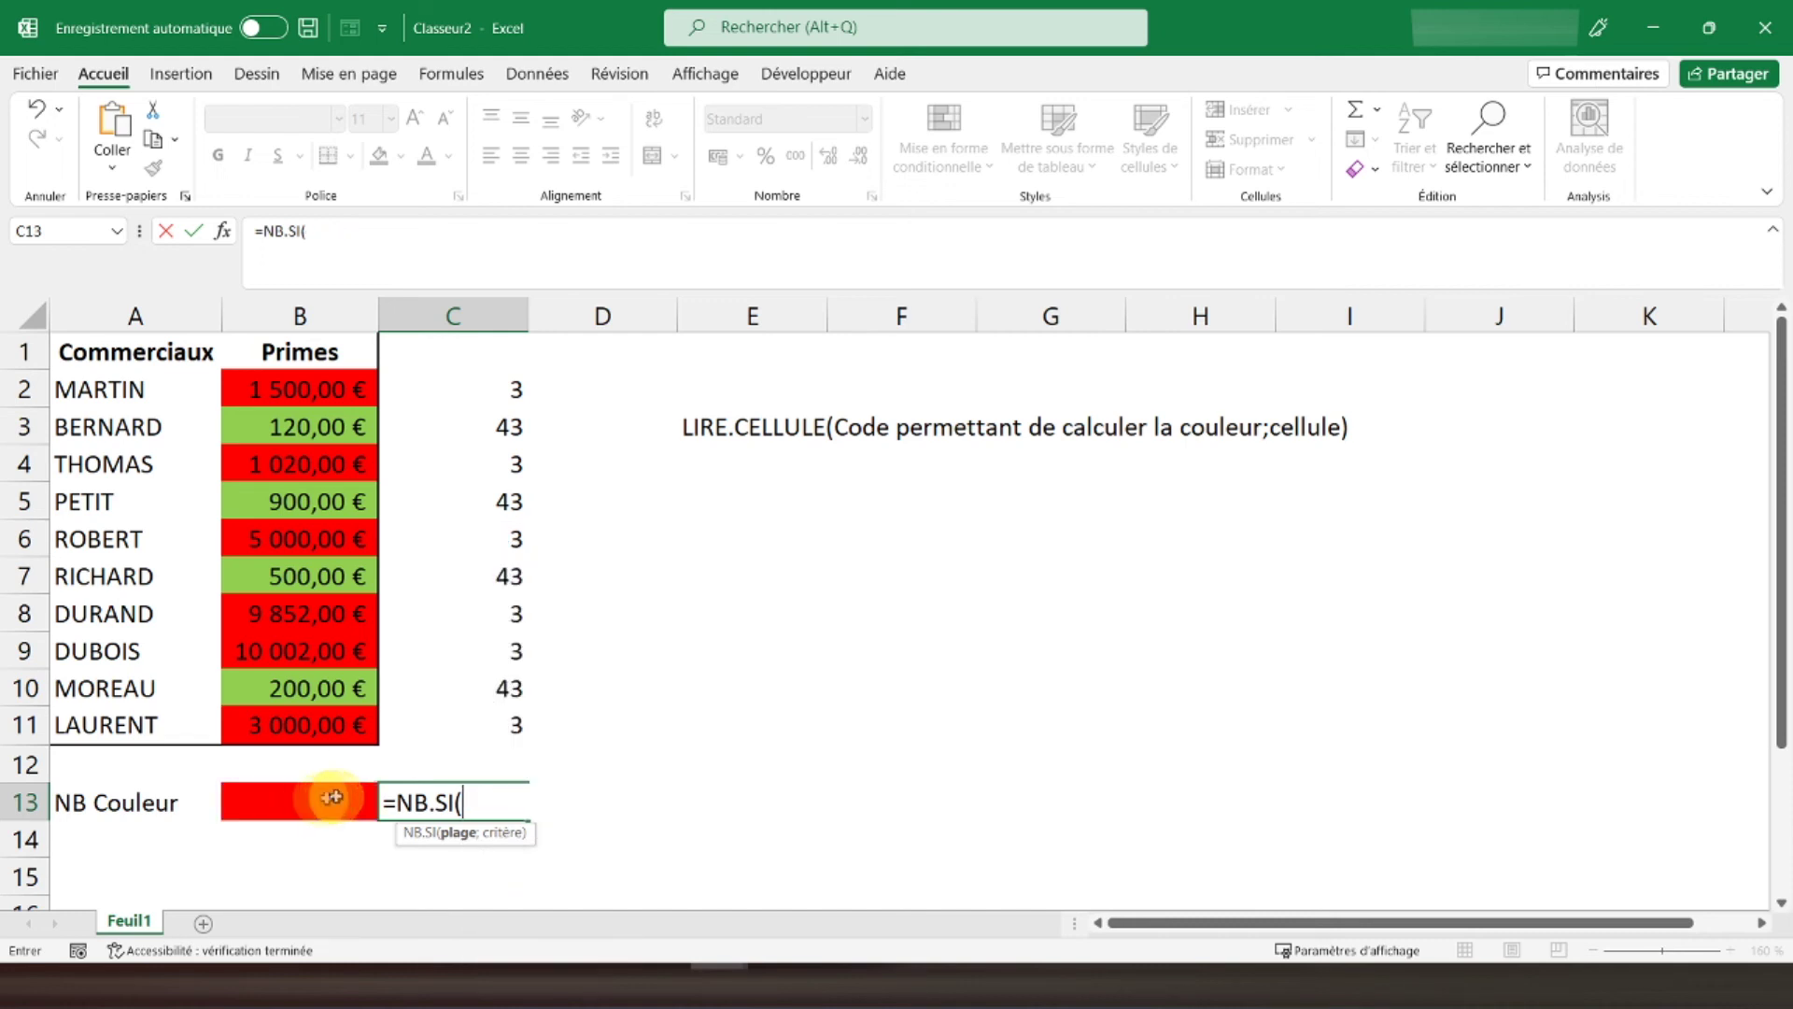
{"action": "left_click", "coordinate": [465, 400]}
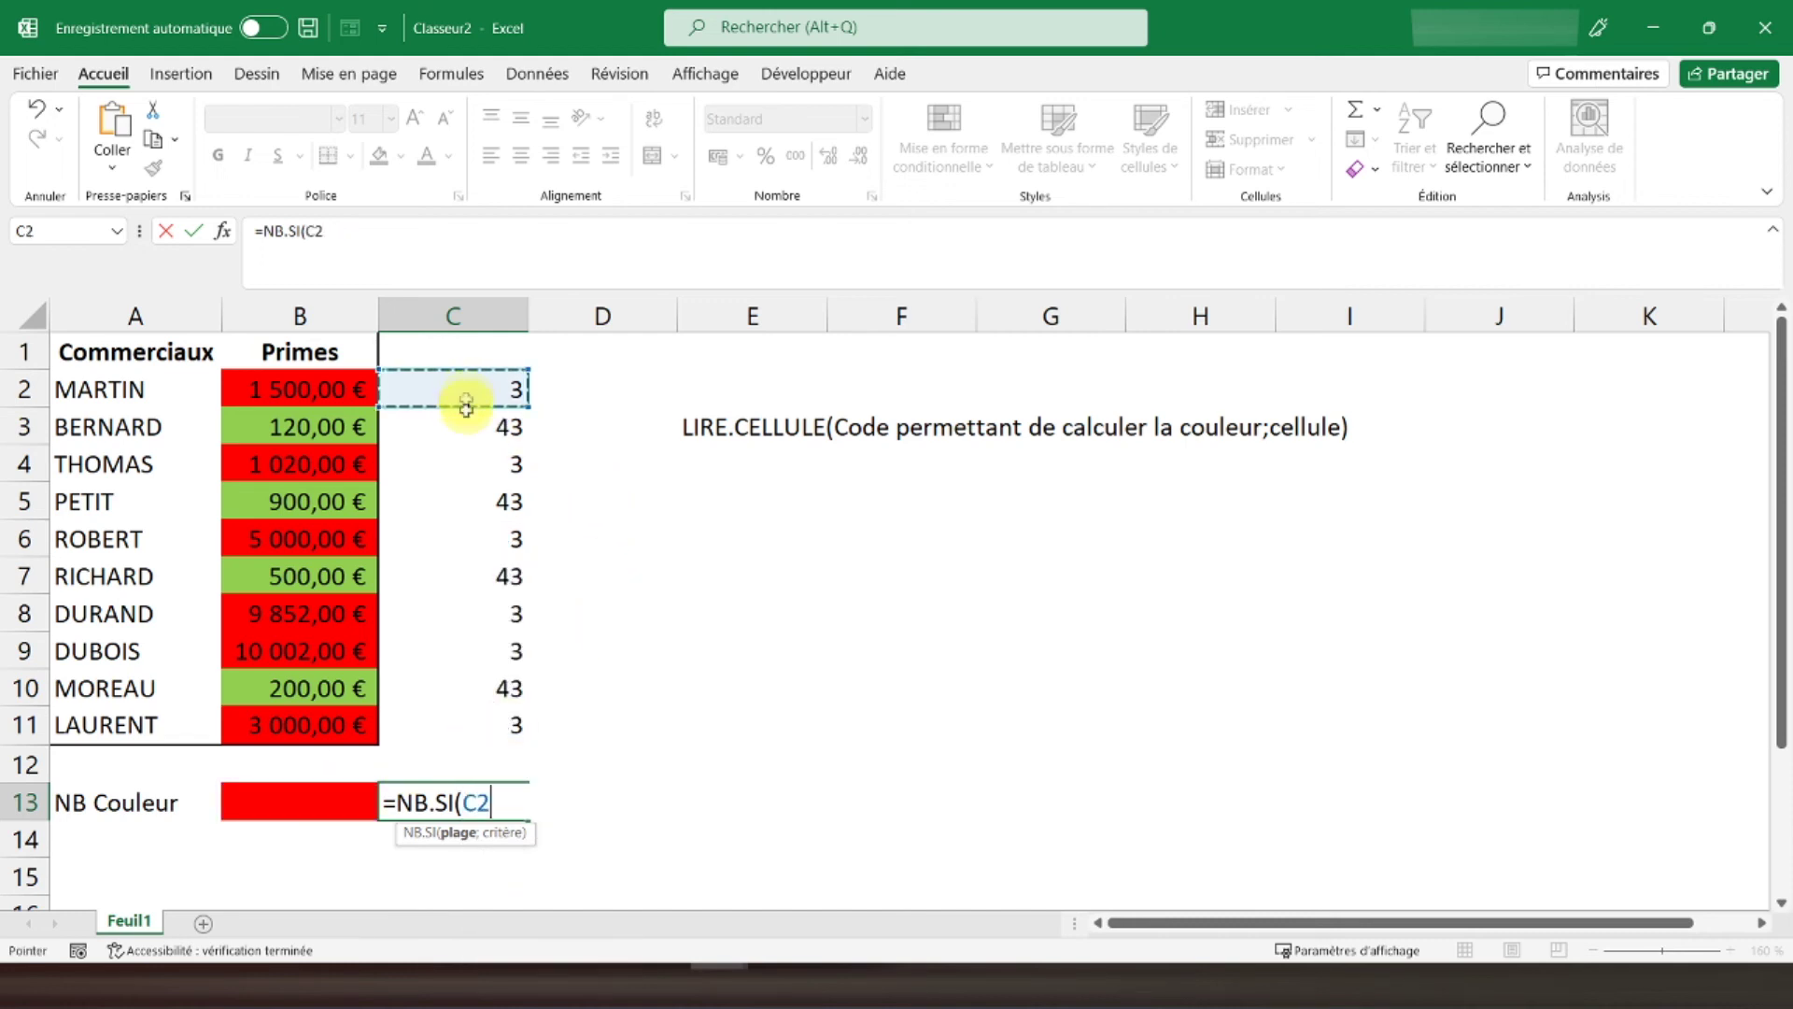
{"action": "left_click_drag", "start_coordinate": [465, 405], "coordinate": [433, 726]}
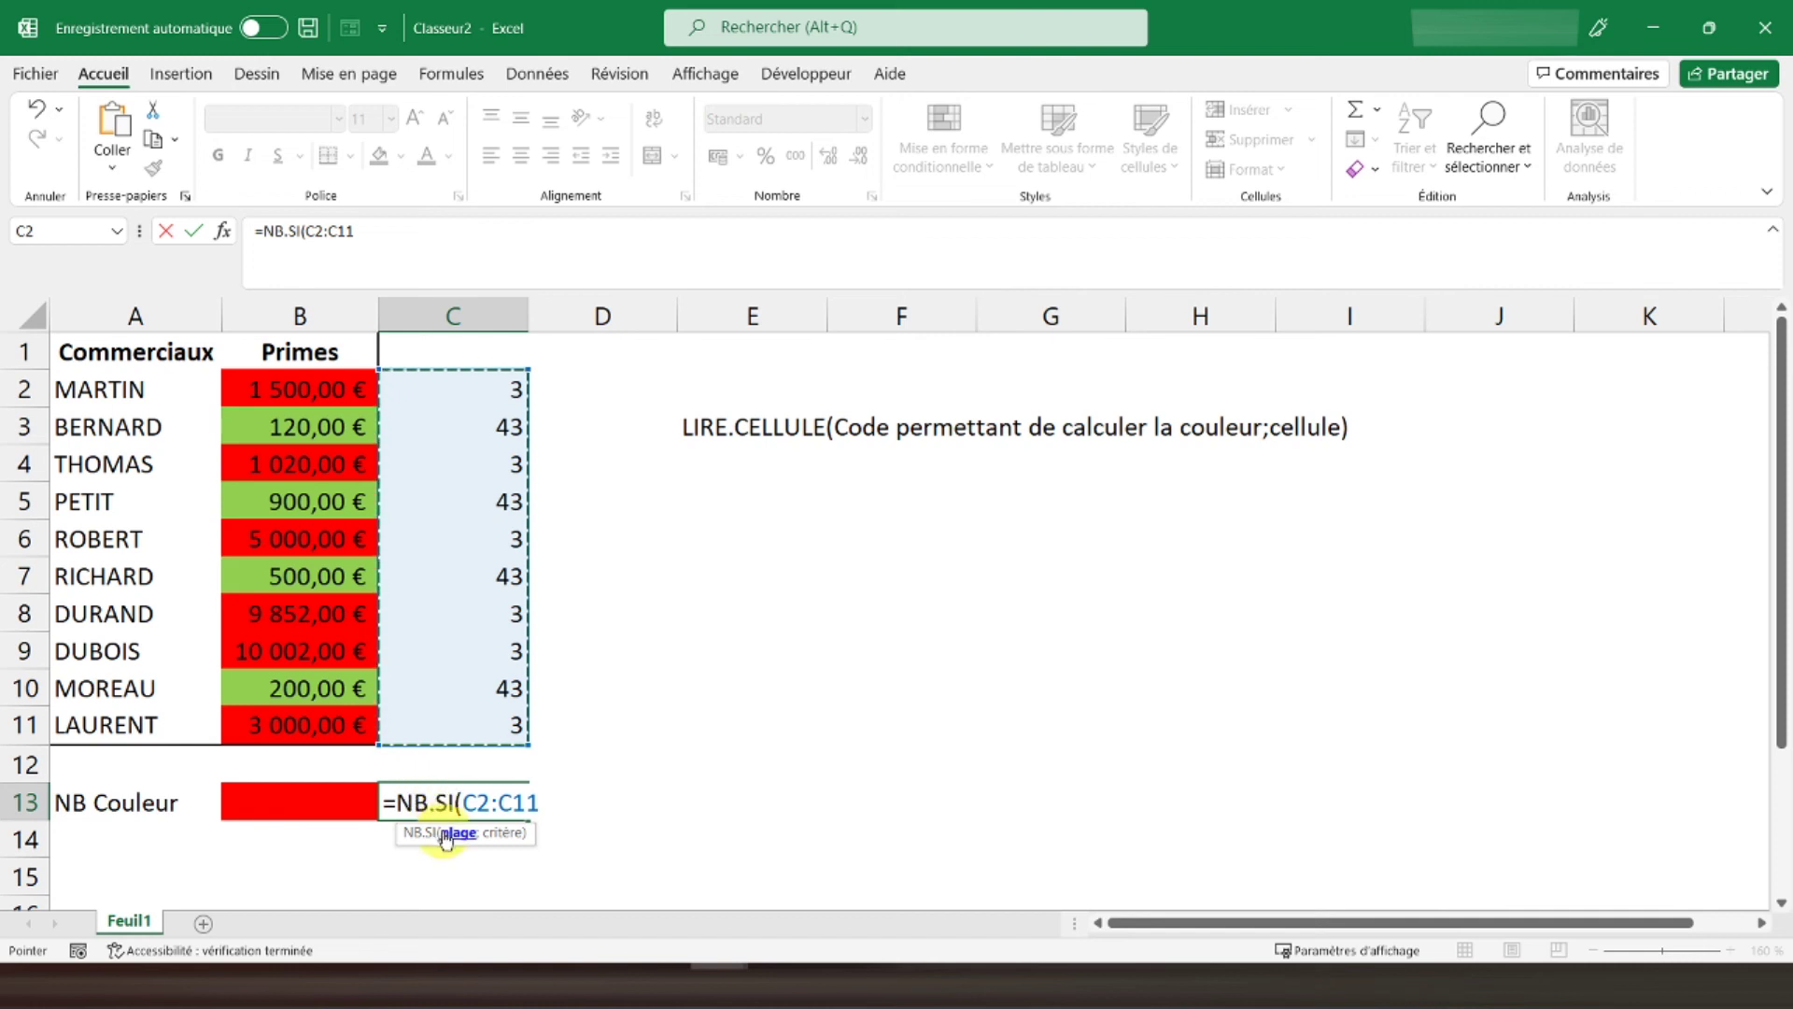
Complete the formula as =NB.SI(C2:C11;Couleur), which returns 6 red bonuses.
{"action": "type", "text": ";"}
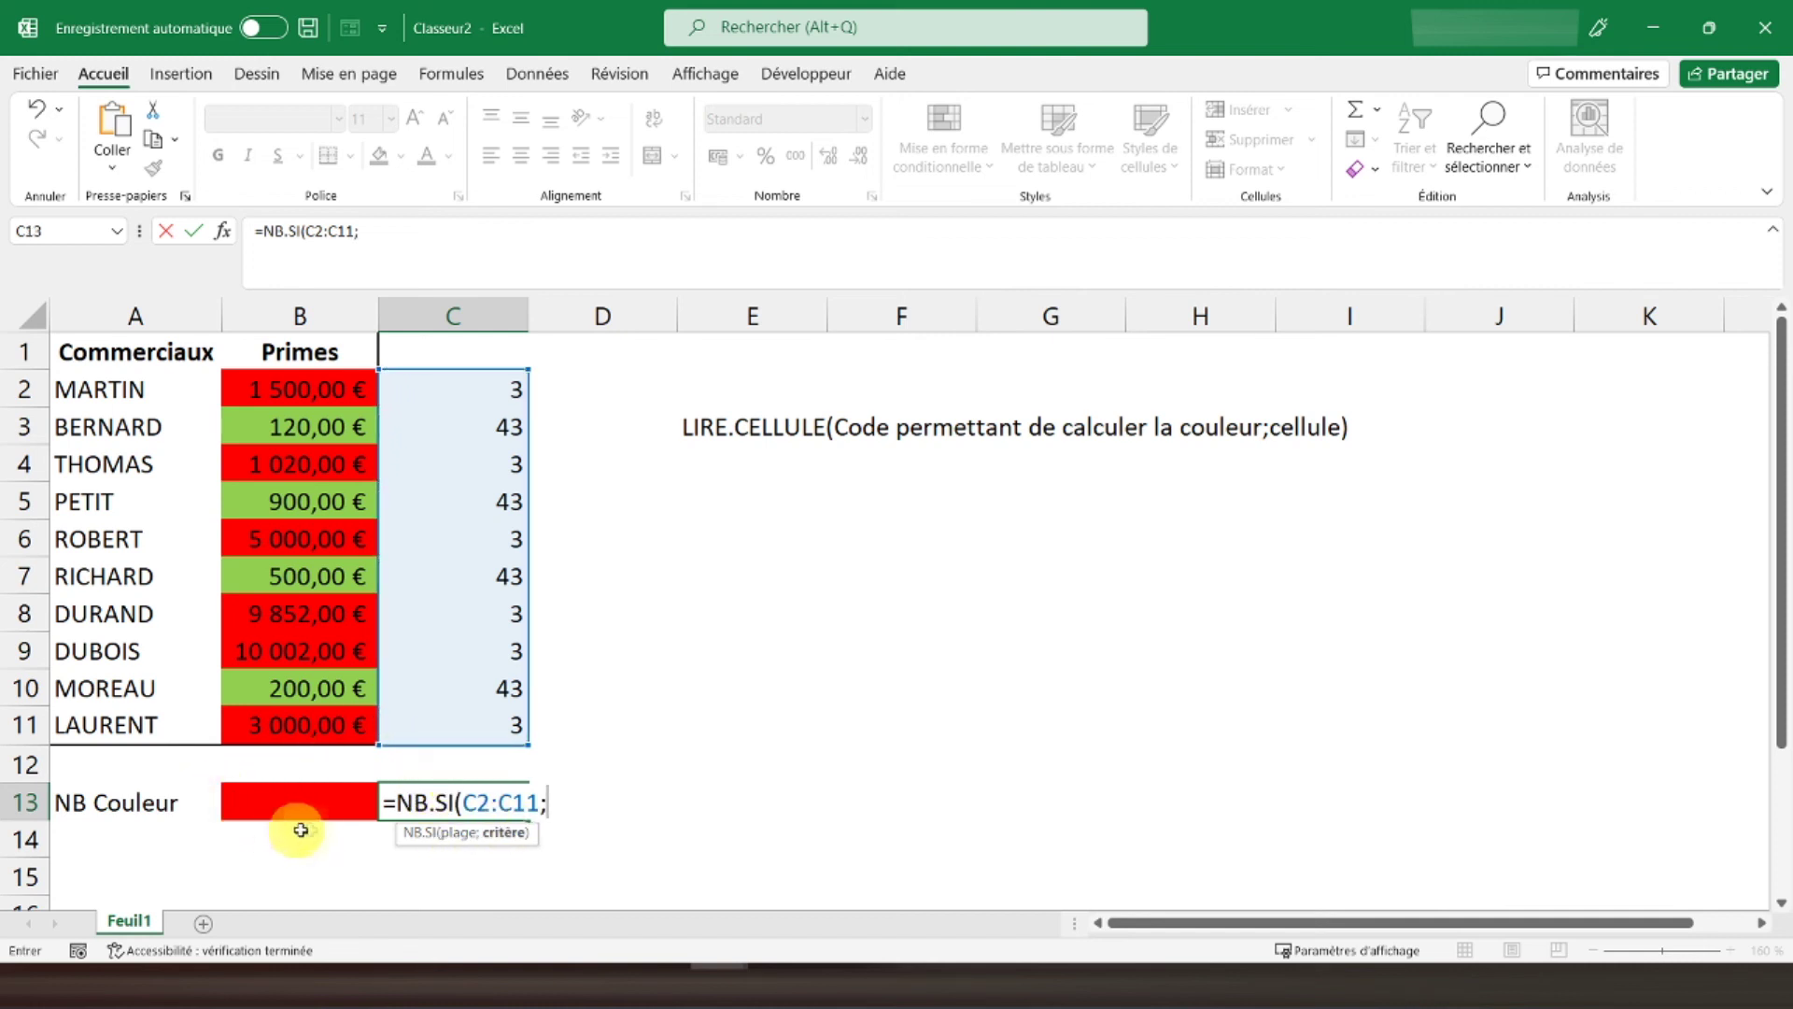
{"action": "type", "text": "couleur"}
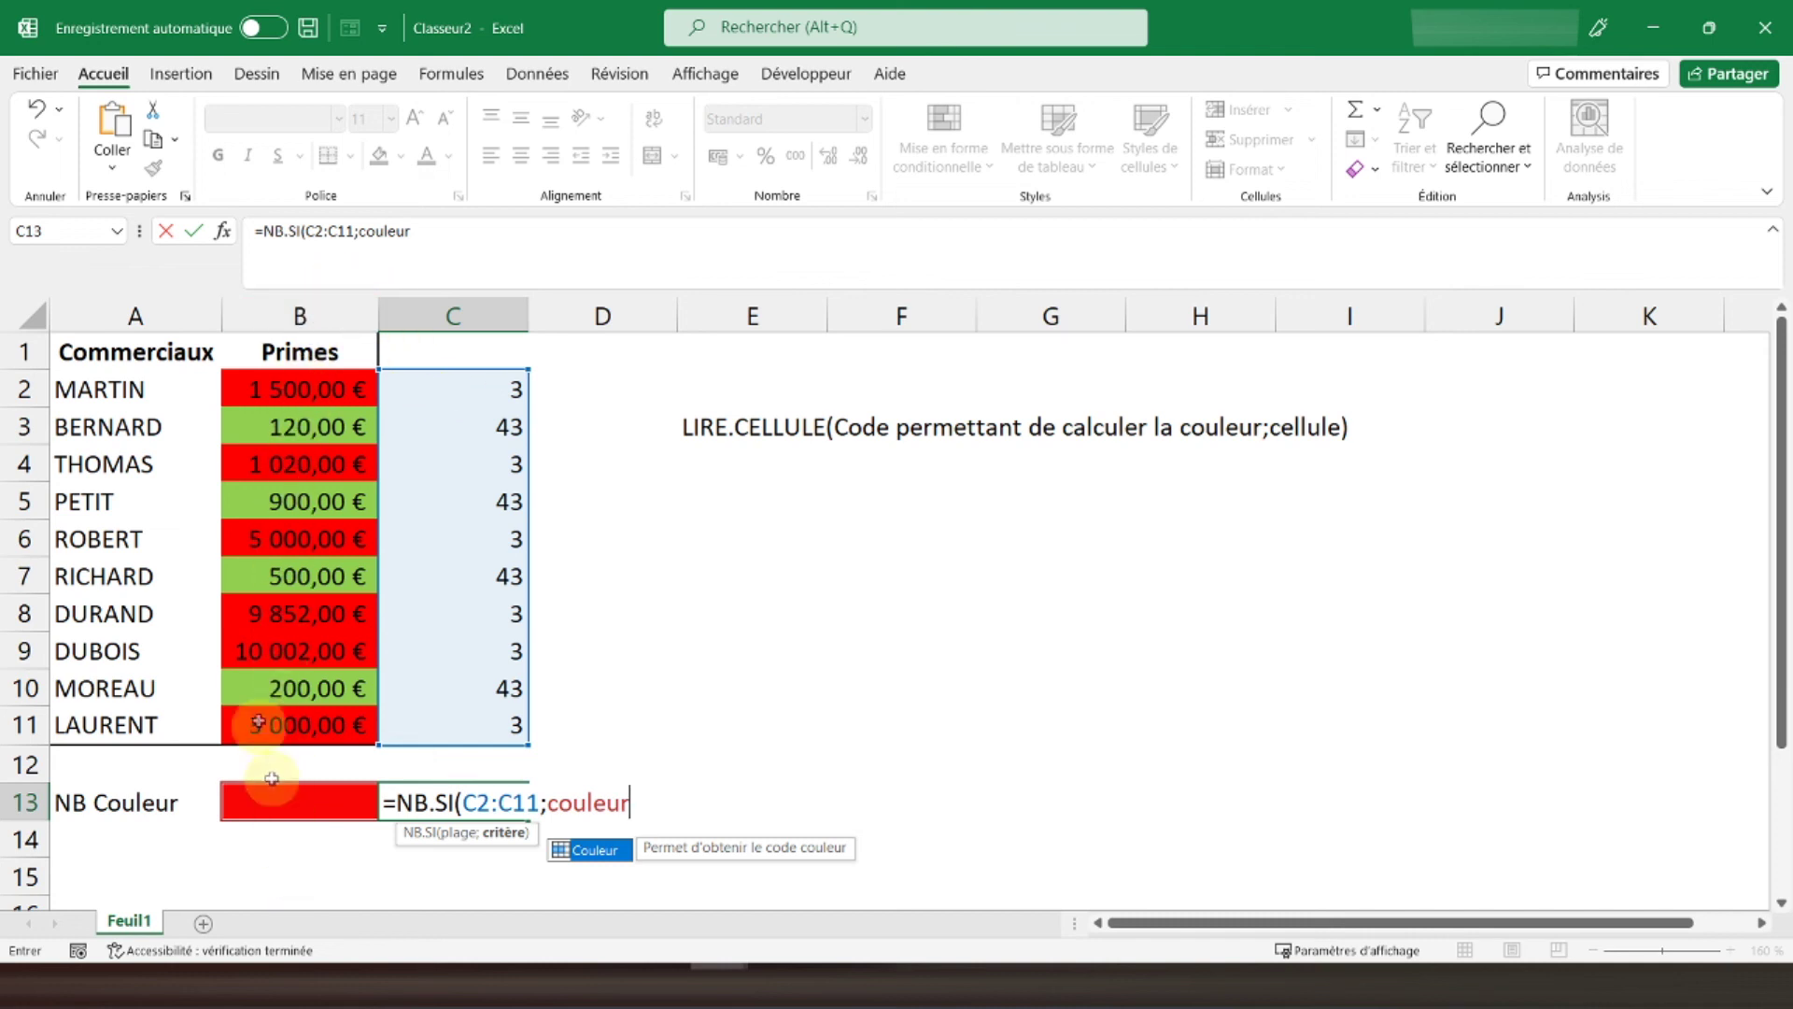
{"action": "type", "text": ")"}
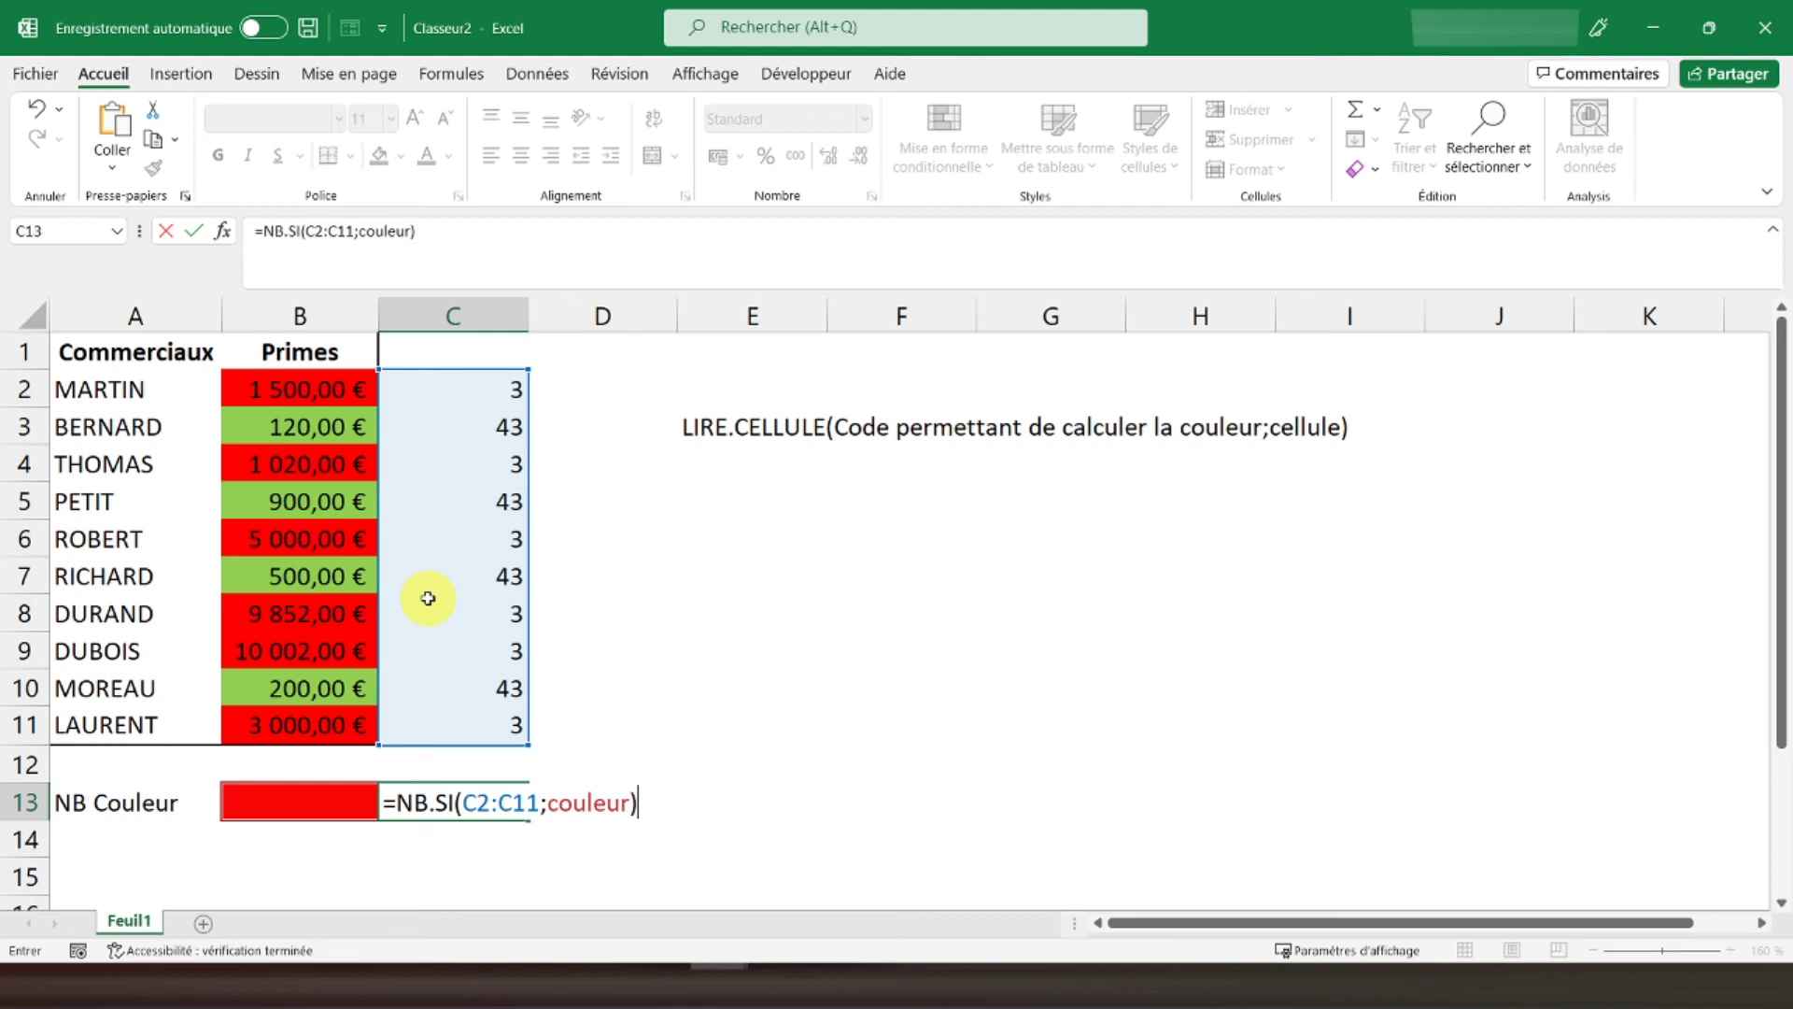
{"action": "key", "text": "Return"}
{"action": "left_click", "coordinate": [420, 799]}
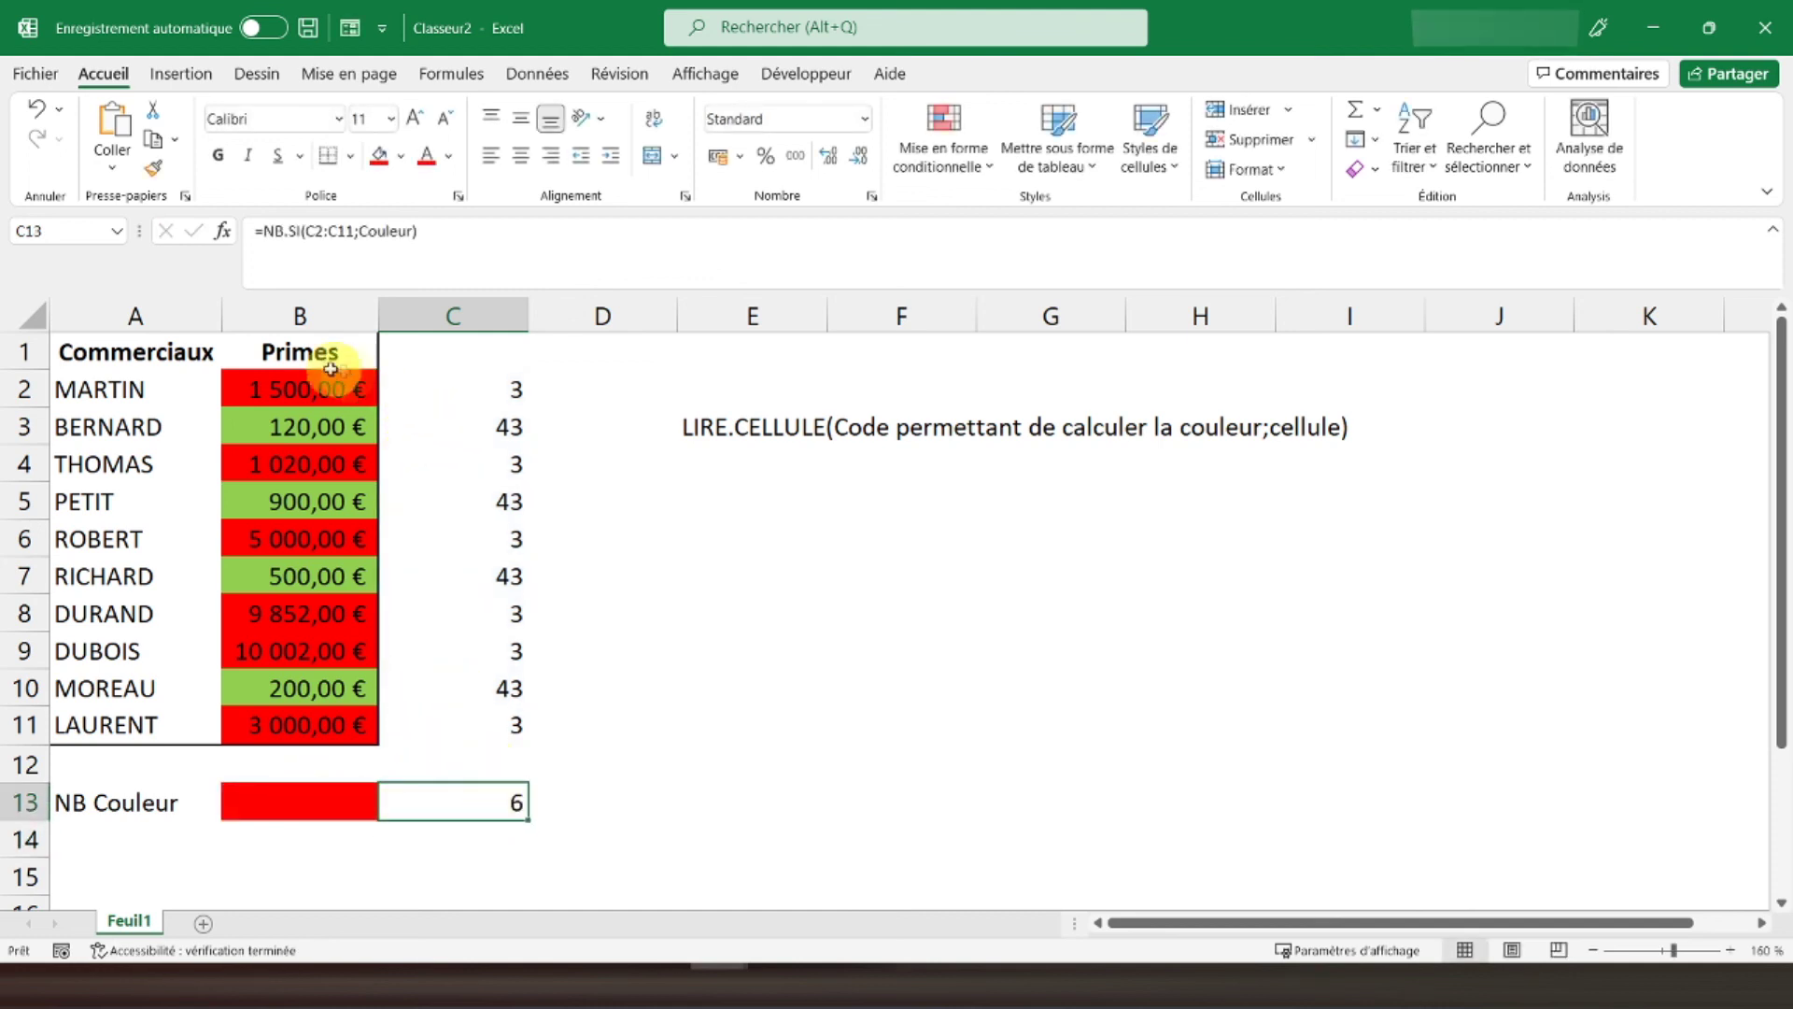
{"action": "left_click", "coordinate": [311, 388]}
Select the red bonus cells B2, B4, B6, B8, B9 and B11, then B13.
{"action": "left_click", "coordinate": [301, 463], "text": "ctrl"}
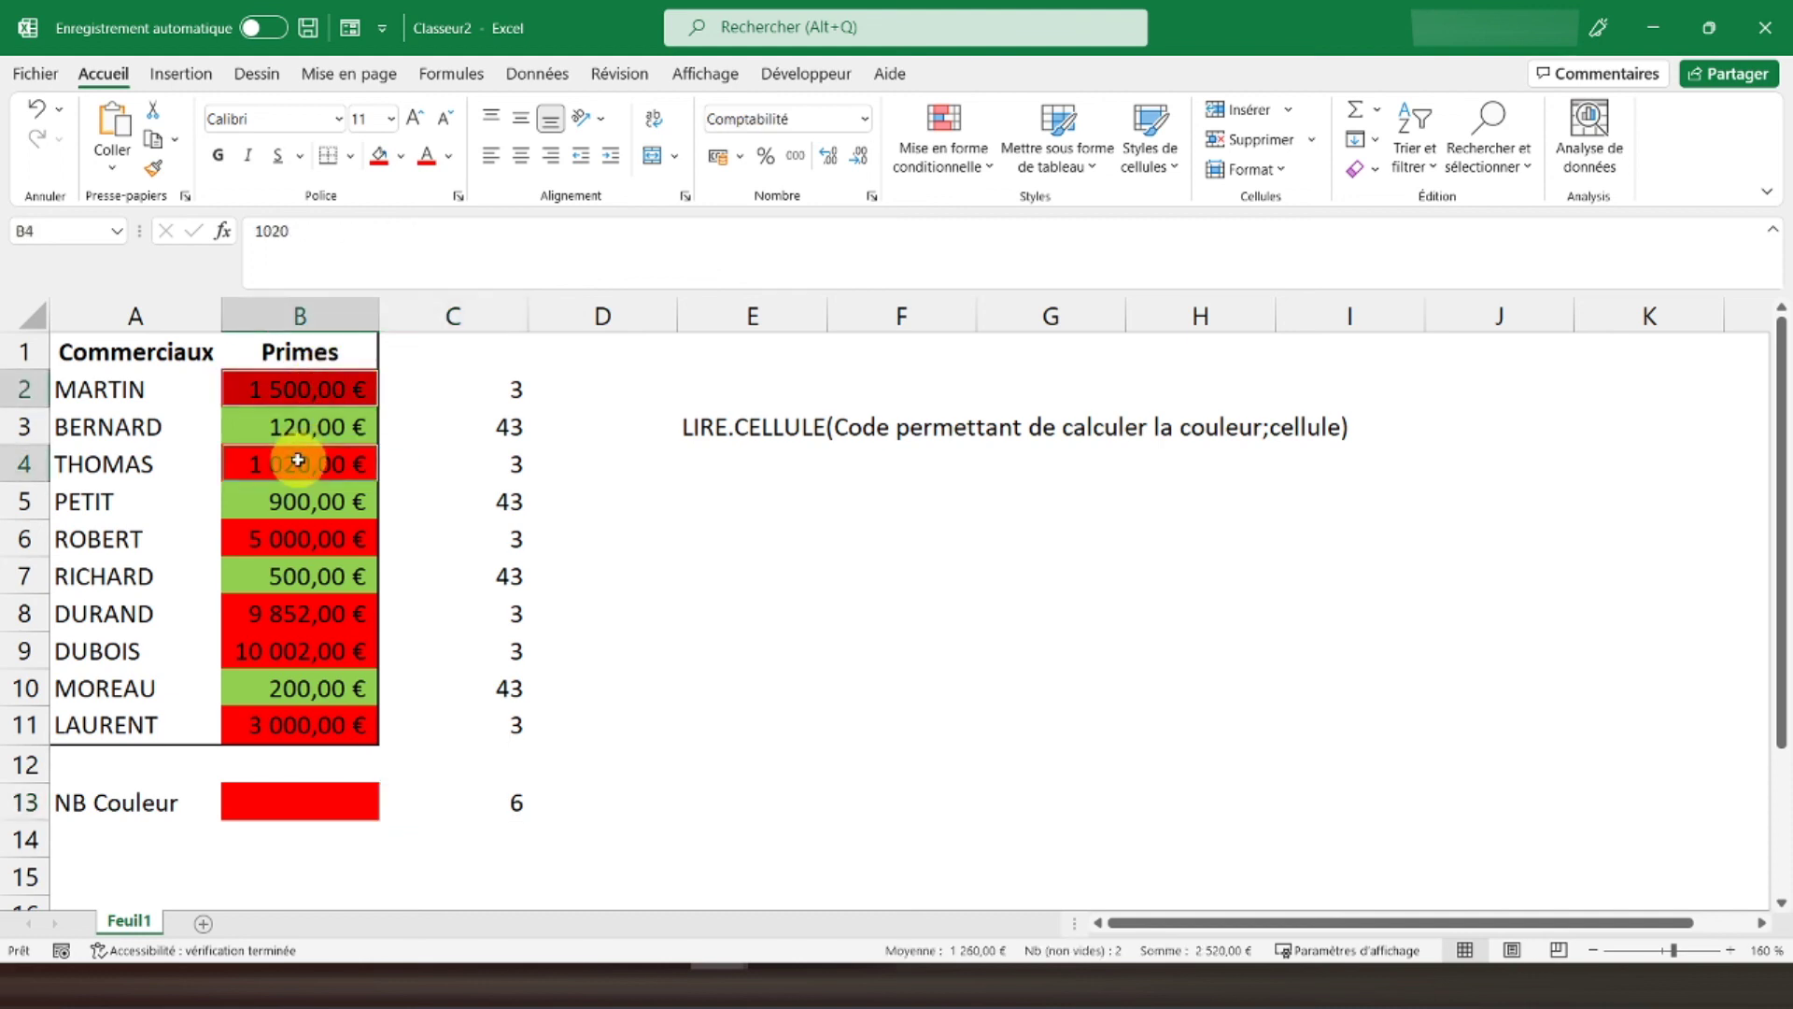
{"action": "left_click", "coordinate": [292, 539], "text": "ctrl"}
{"action": "left_click", "coordinate": [299, 616], "text": "ctrl"}
{"action": "left_click", "coordinate": [294, 652], "text": "ctrl"}
{"action": "left_click", "coordinate": [294, 725], "text": "ctrl"}
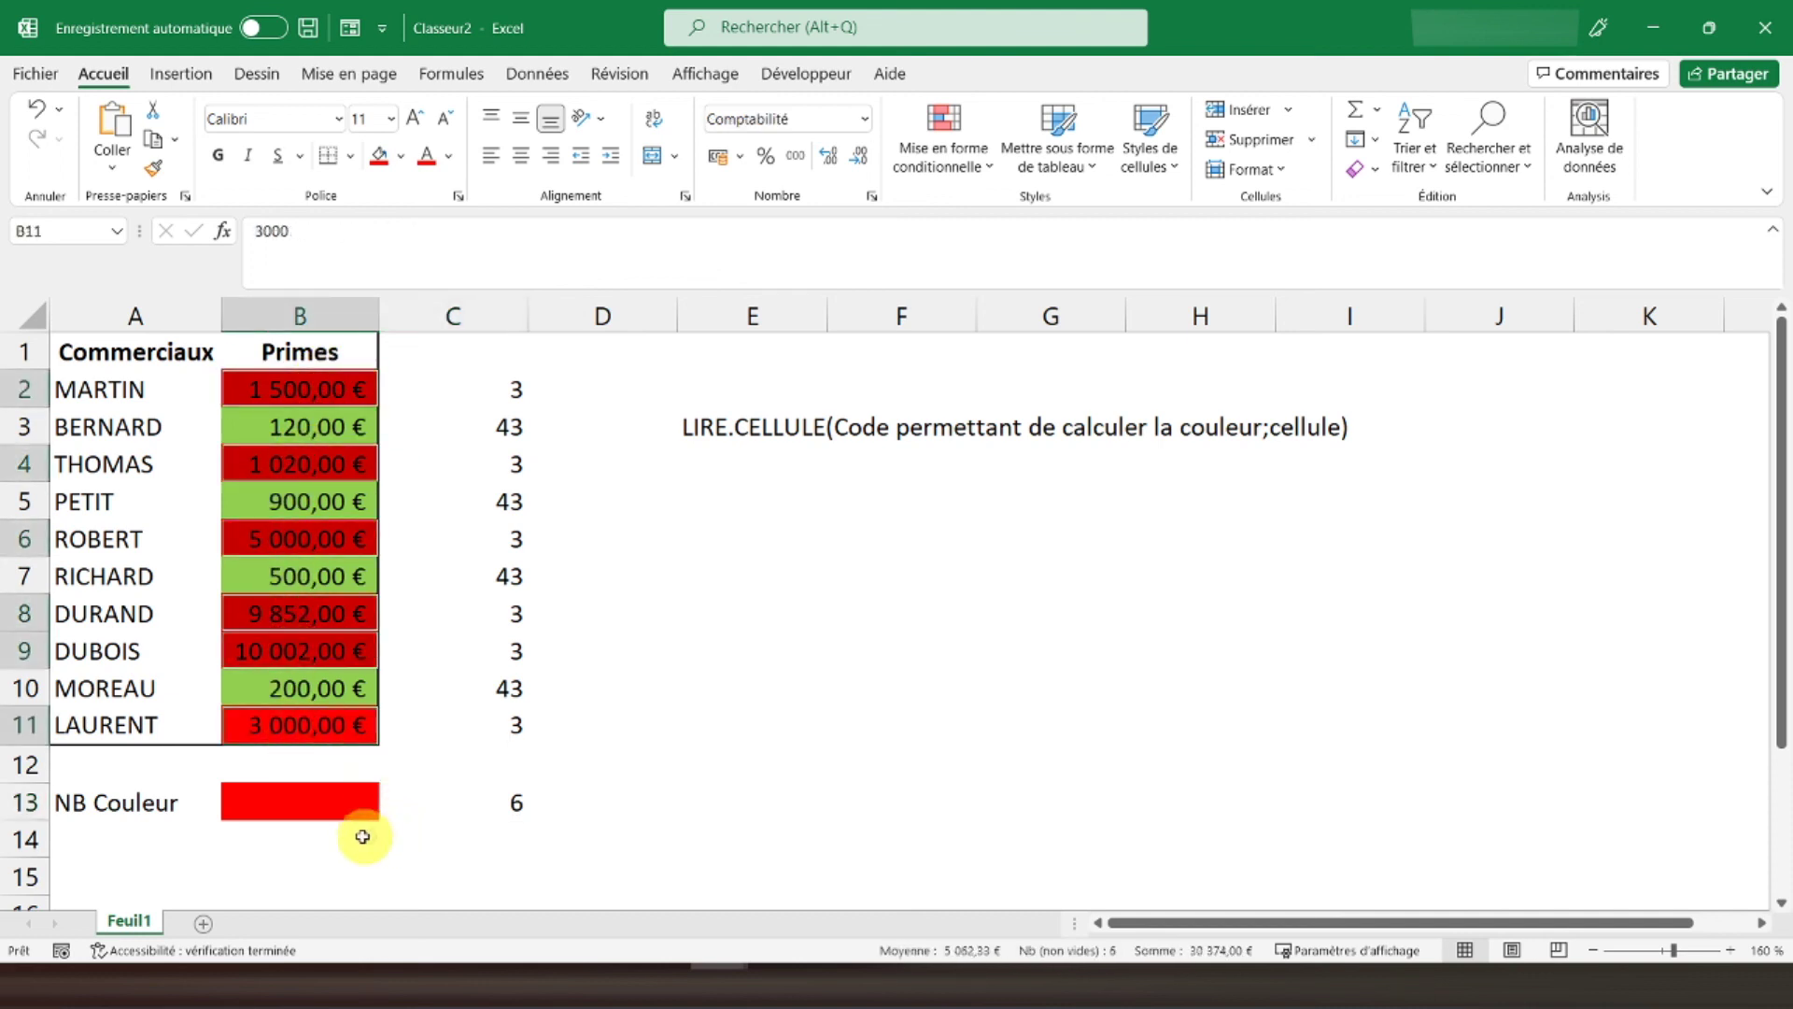
{"action": "left_click", "coordinate": [310, 800]}
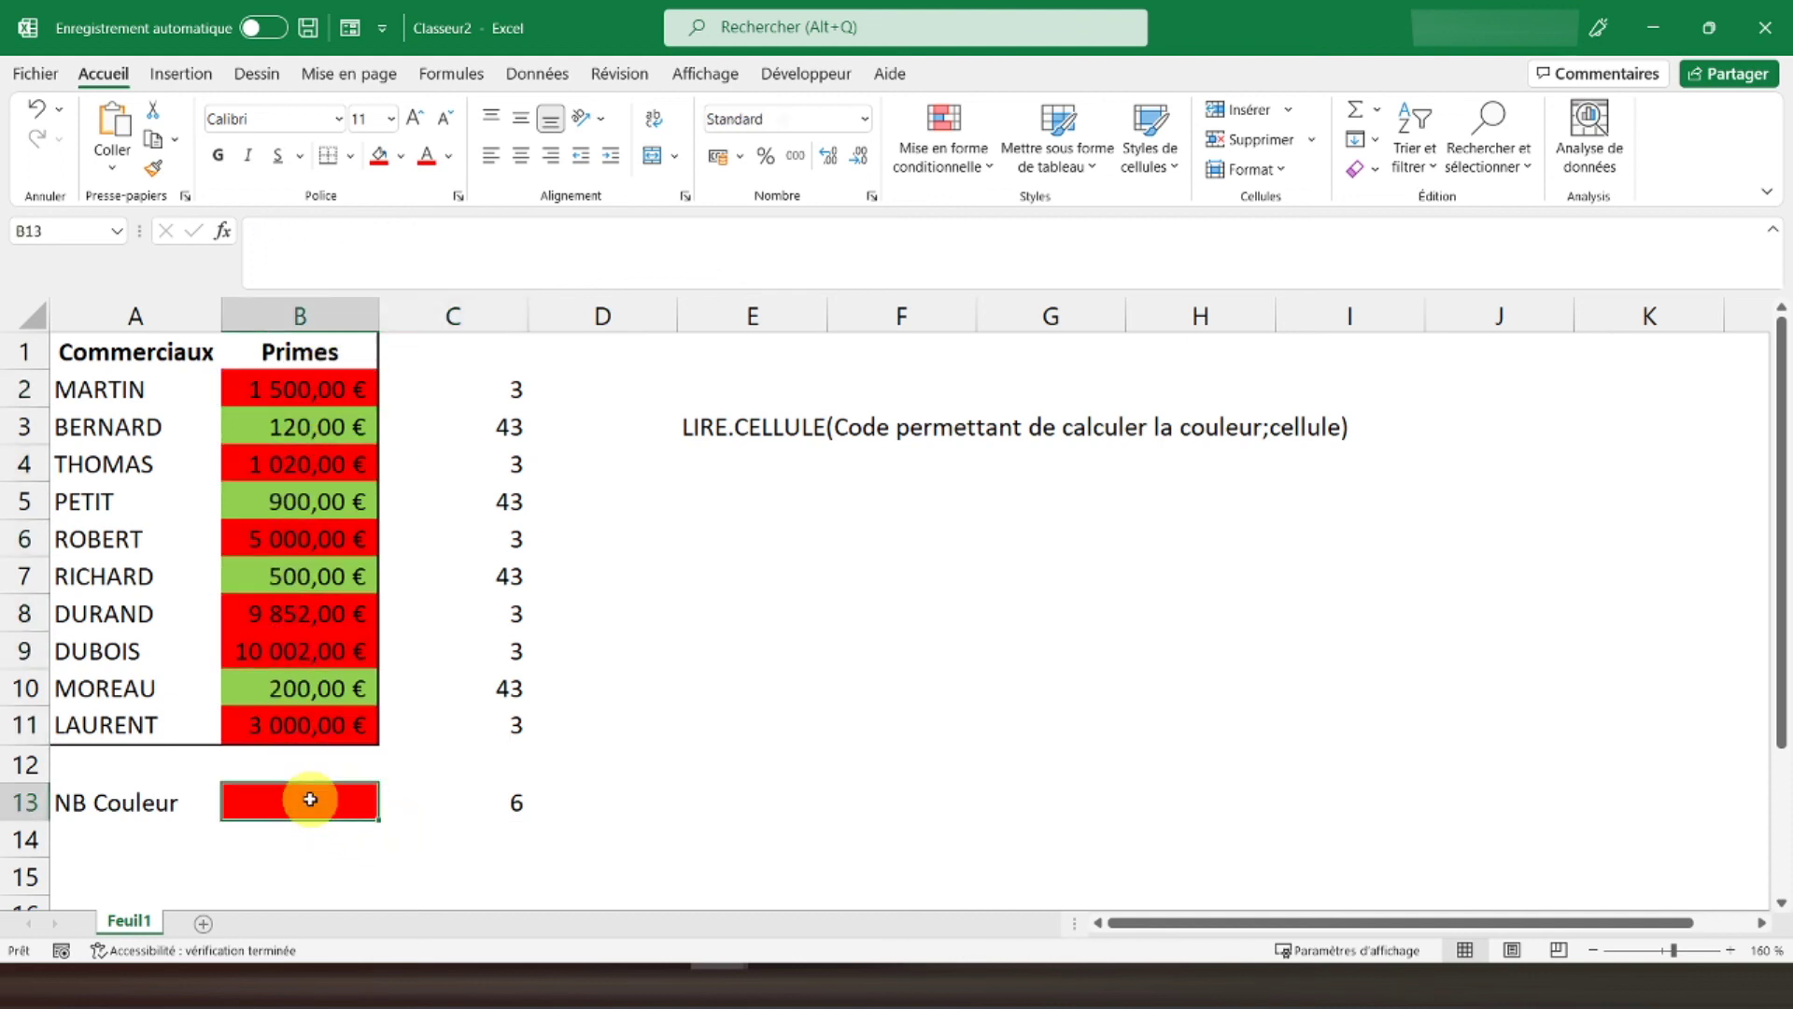
Fill B13 light green and re-enter C13's formula so it counts 4.
{"action": "left_click", "coordinate": [401, 156]}
{"action": "left_click", "coordinate": [451, 374]}
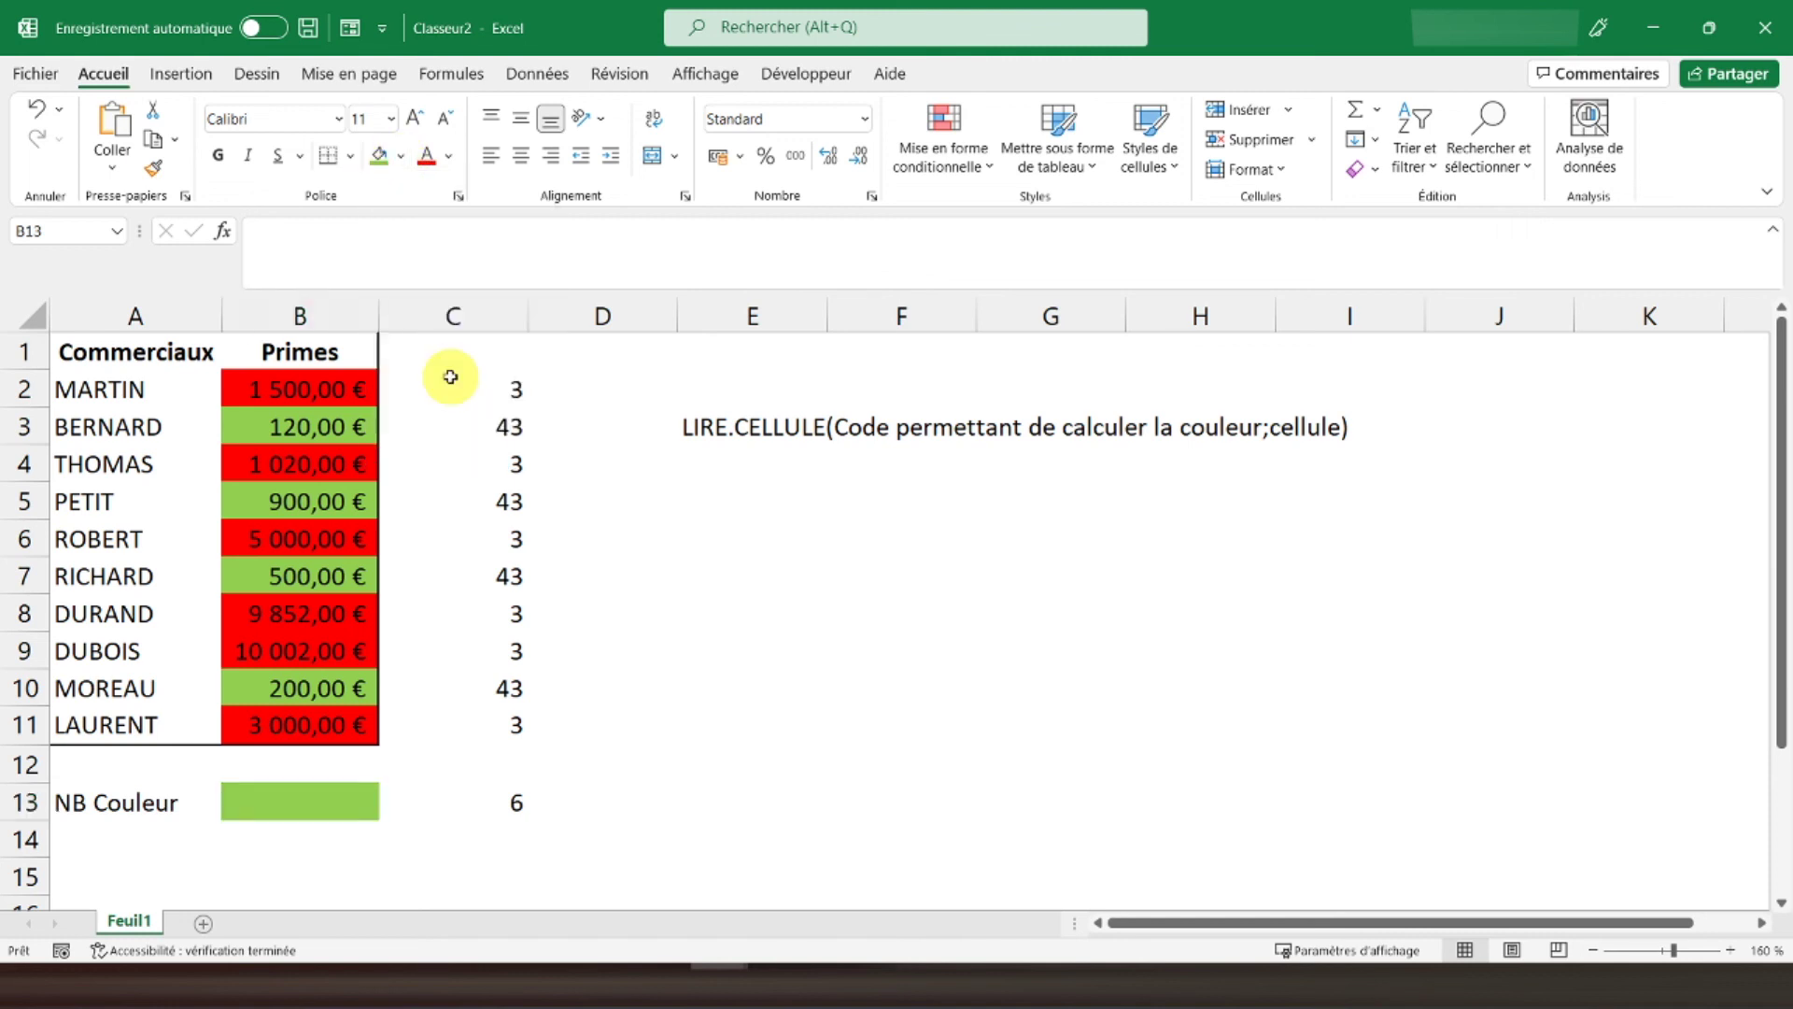
{"action": "left_click", "coordinate": [452, 798]}
{"action": "left_click", "coordinate": [472, 245]}
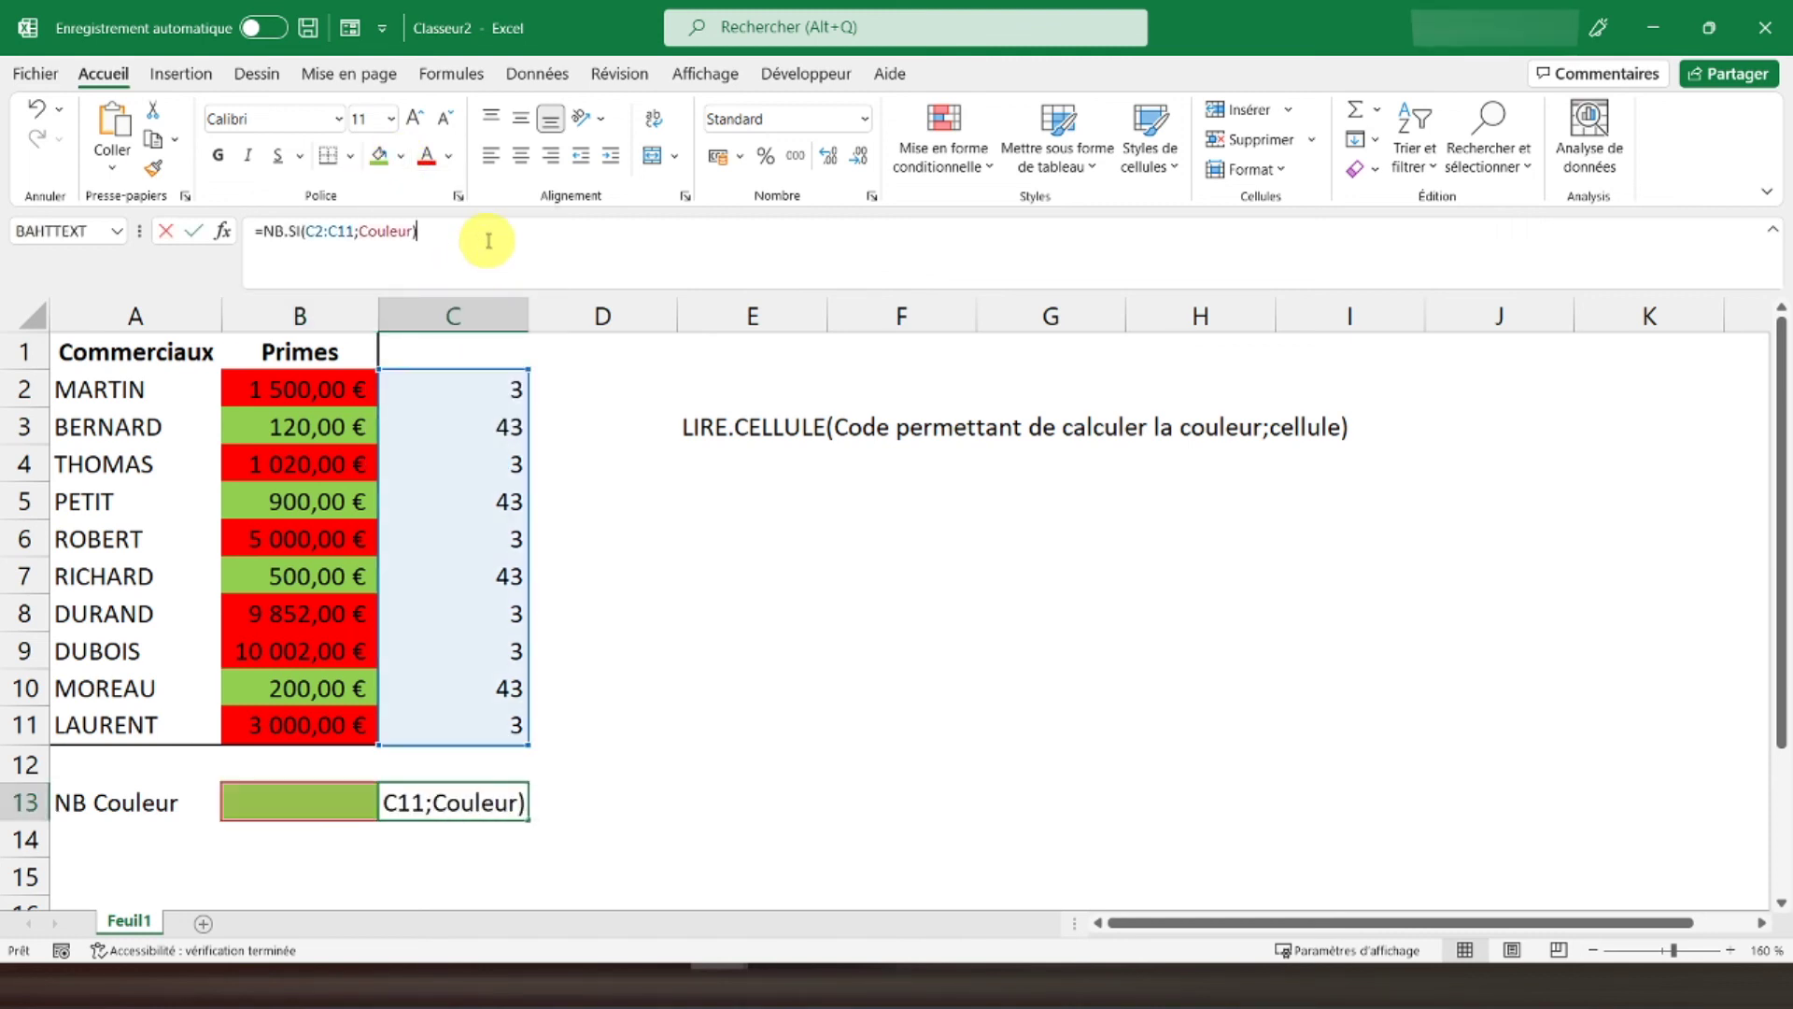
{"action": "key", "text": "Return"}
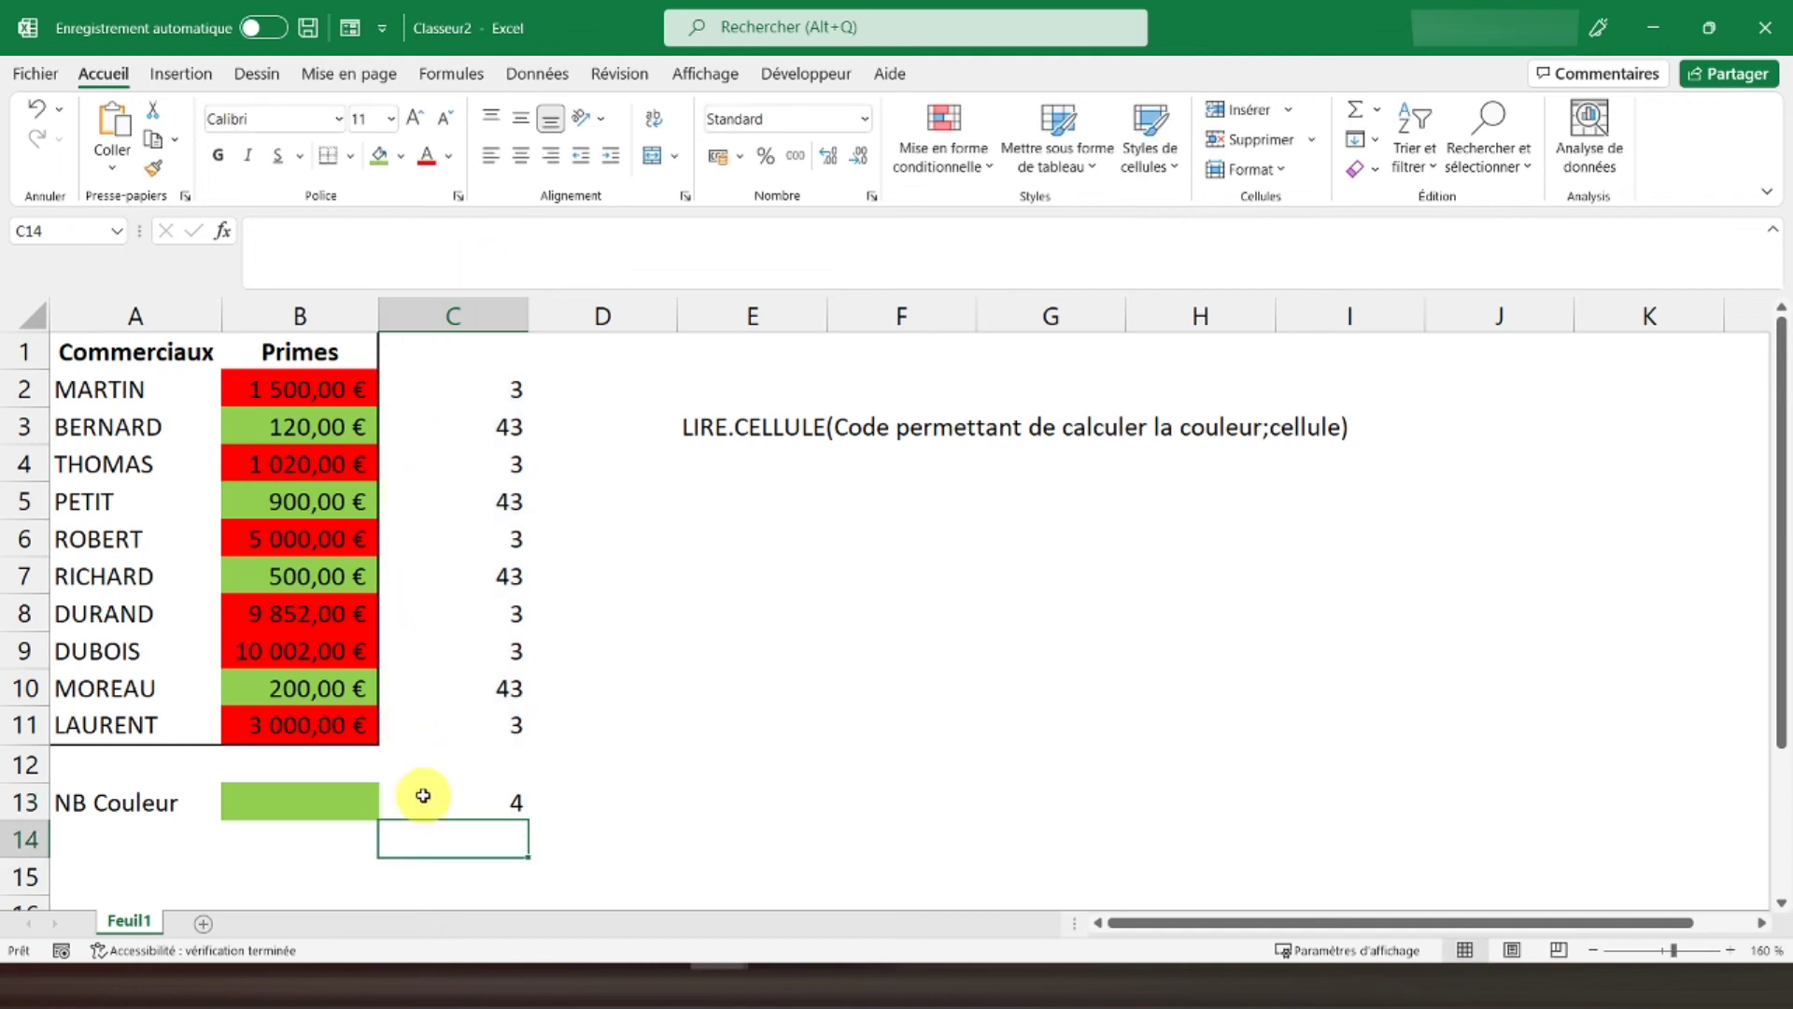
{"action": "left_click", "coordinate": [423, 796]}
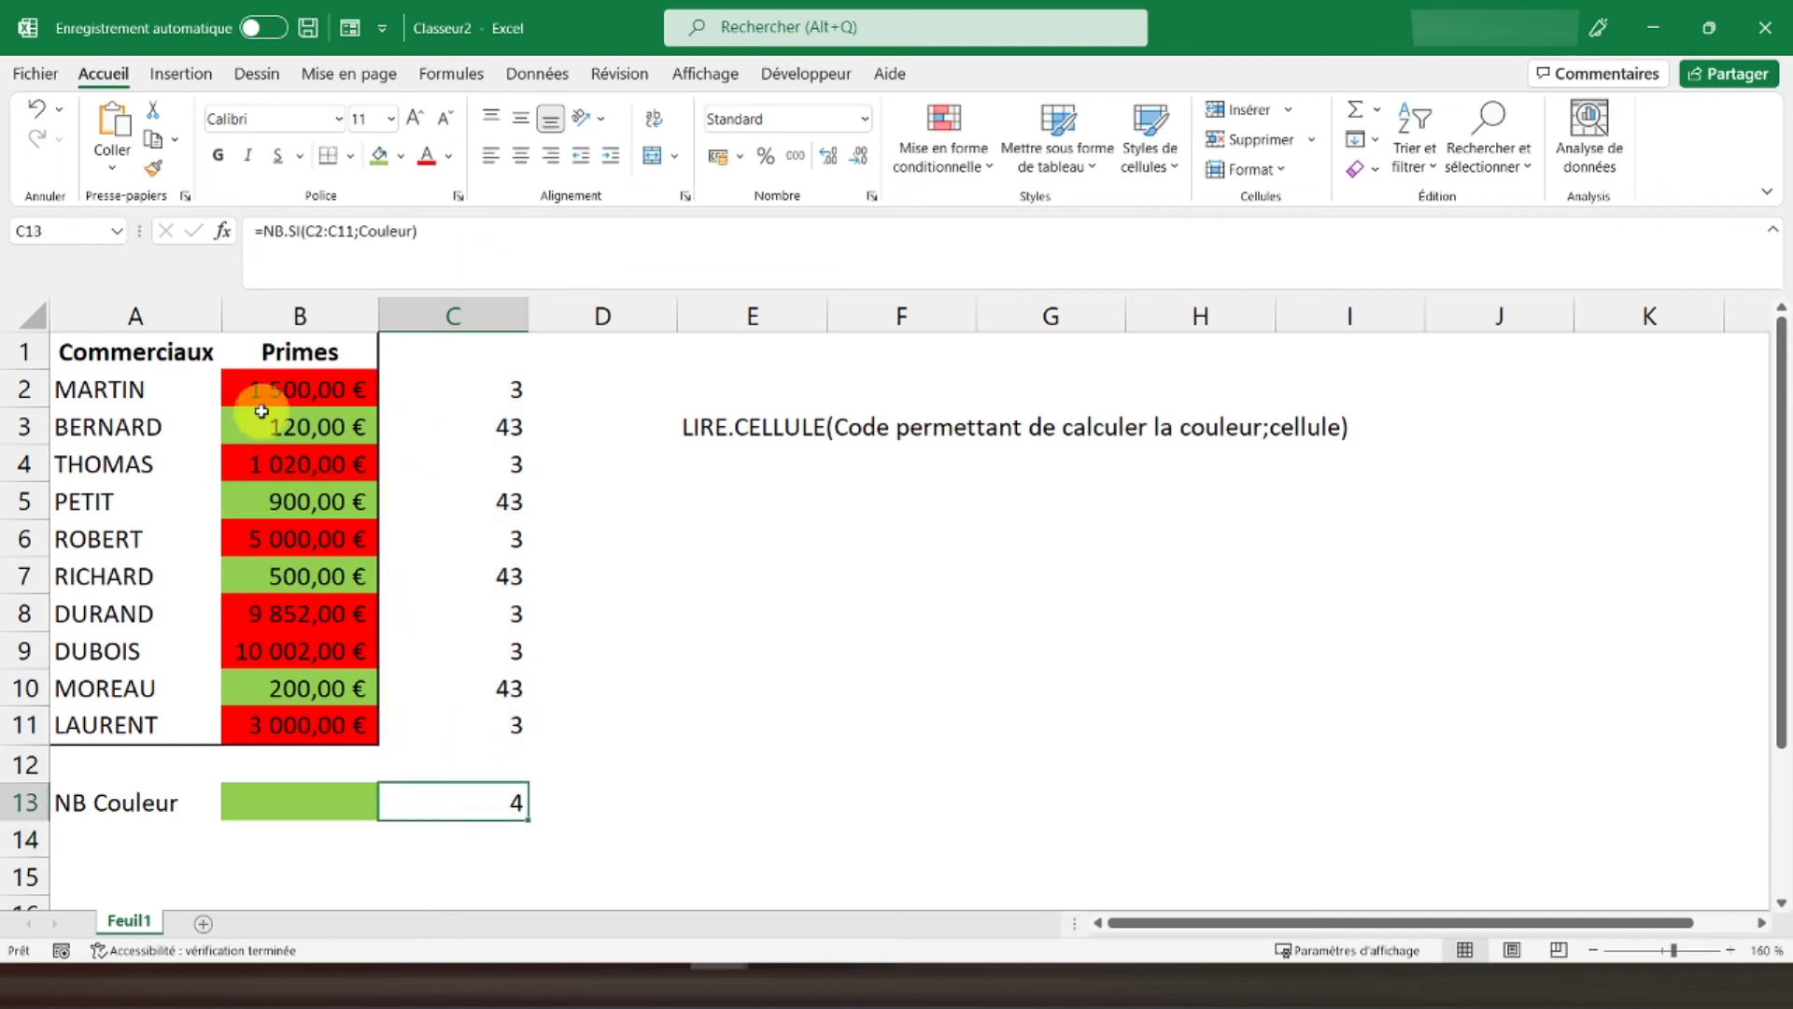
Check the green bonus cells from B3 to B10, then reselect B13.
{"action": "left_click", "coordinate": [271, 427]}
{"action": "left_click", "coordinate": [260, 501]}
{"action": "left_click", "coordinate": [264, 574]}
{"action": "left_click", "coordinate": [275, 689]}
{"action": "left_click", "coordinate": [304, 804]}
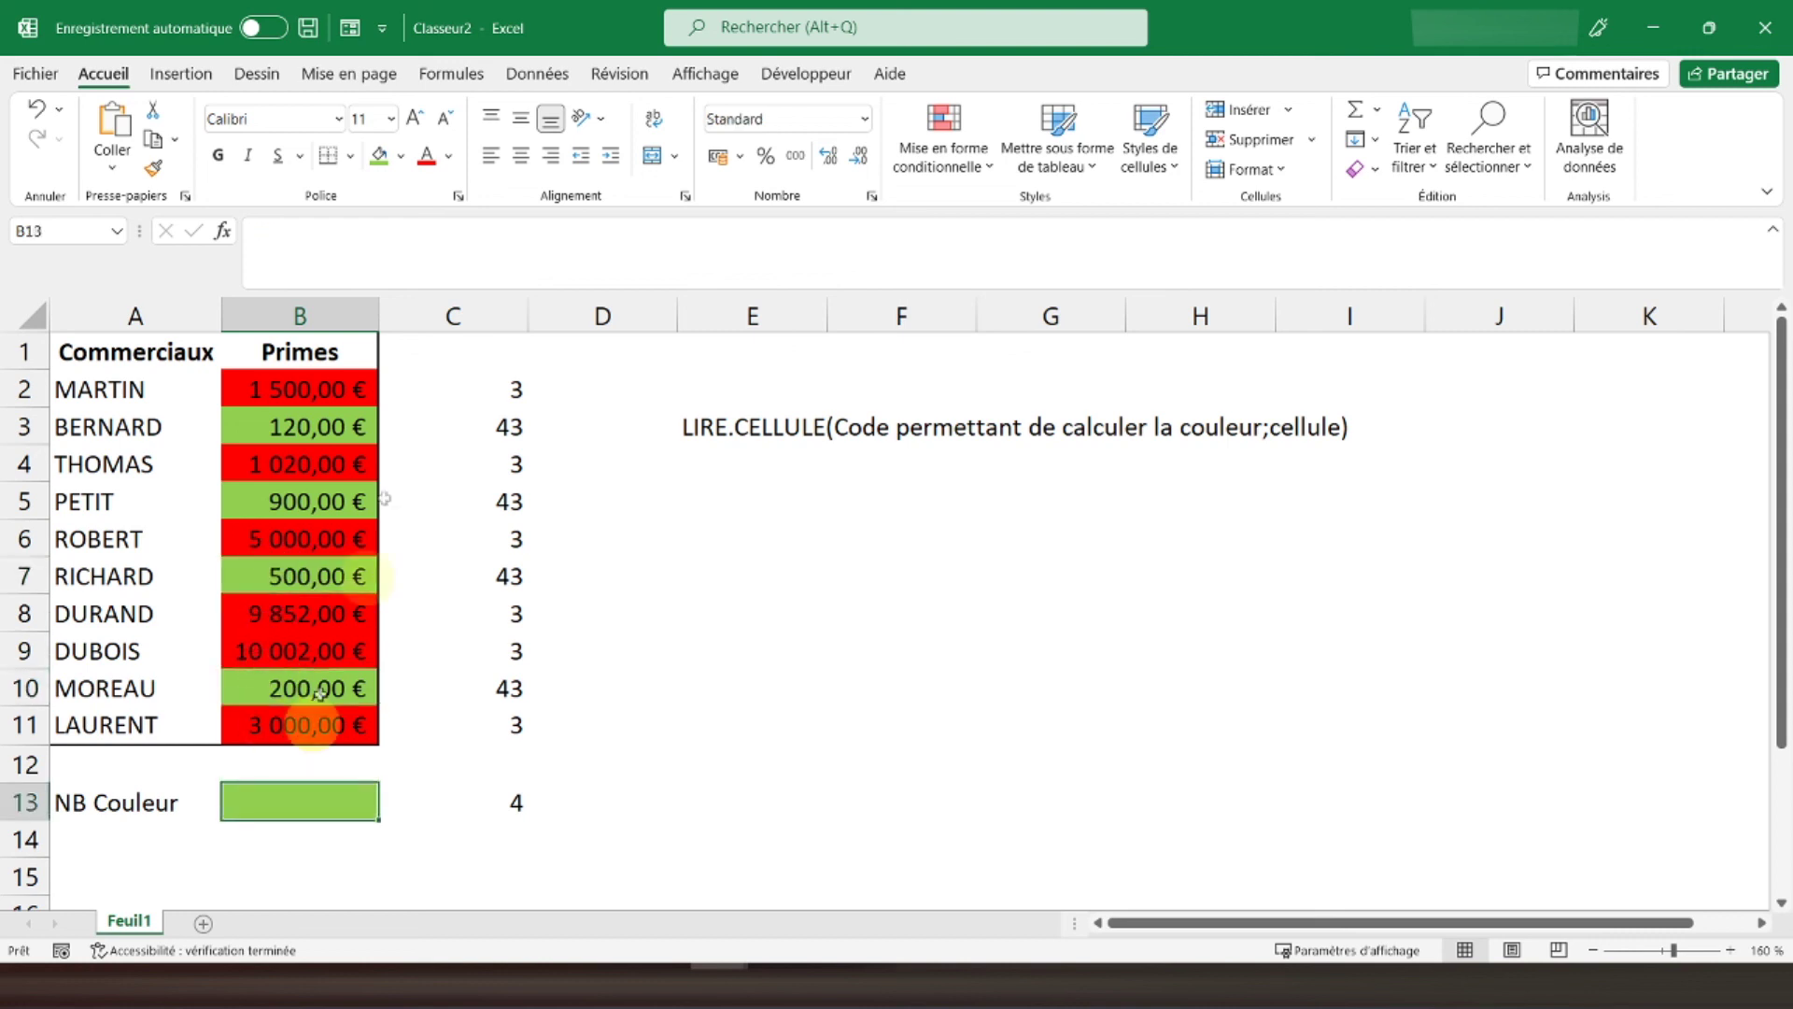
Fill B13 blue and re-enter C13's formula so it returns 0.
{"action": "left_click", "coordinate": [401, 156]}
{"action": "left_click", "coordinate": [451, 217]}
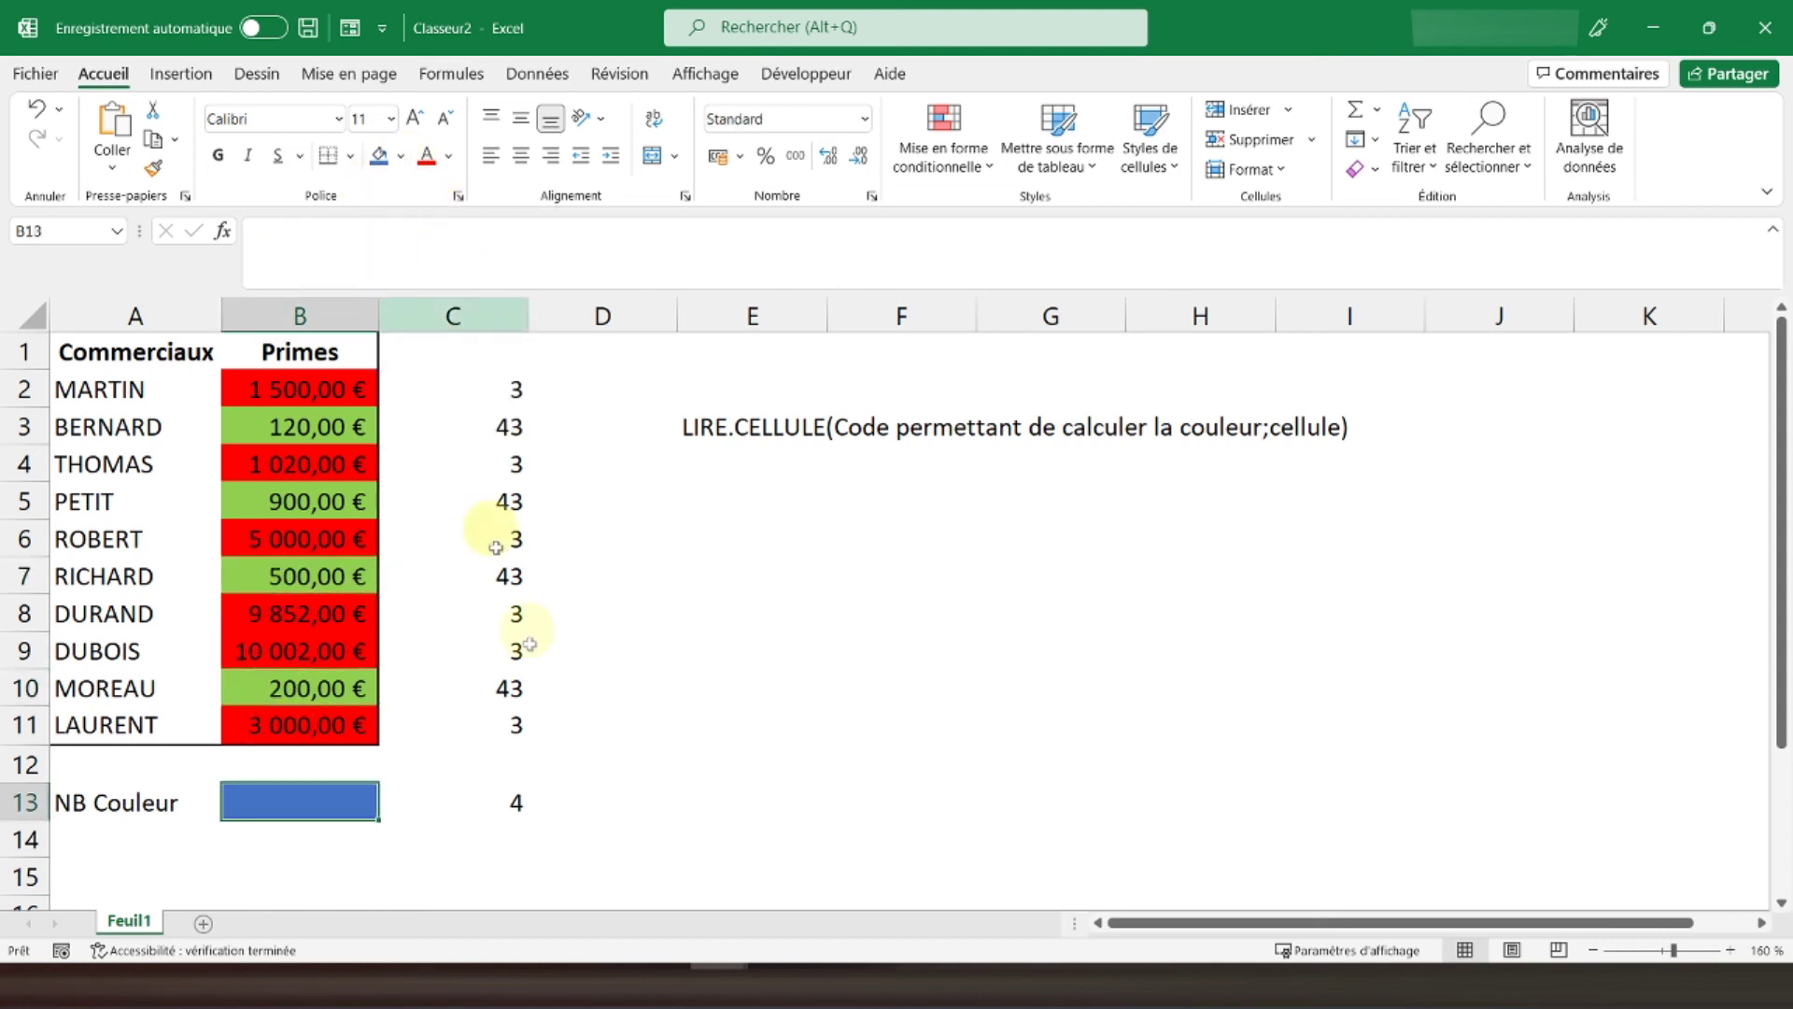
{"action": "left_click", "coordinate": [489, 796]}
{"action": "left_click", "coordinate": [444, 232]}
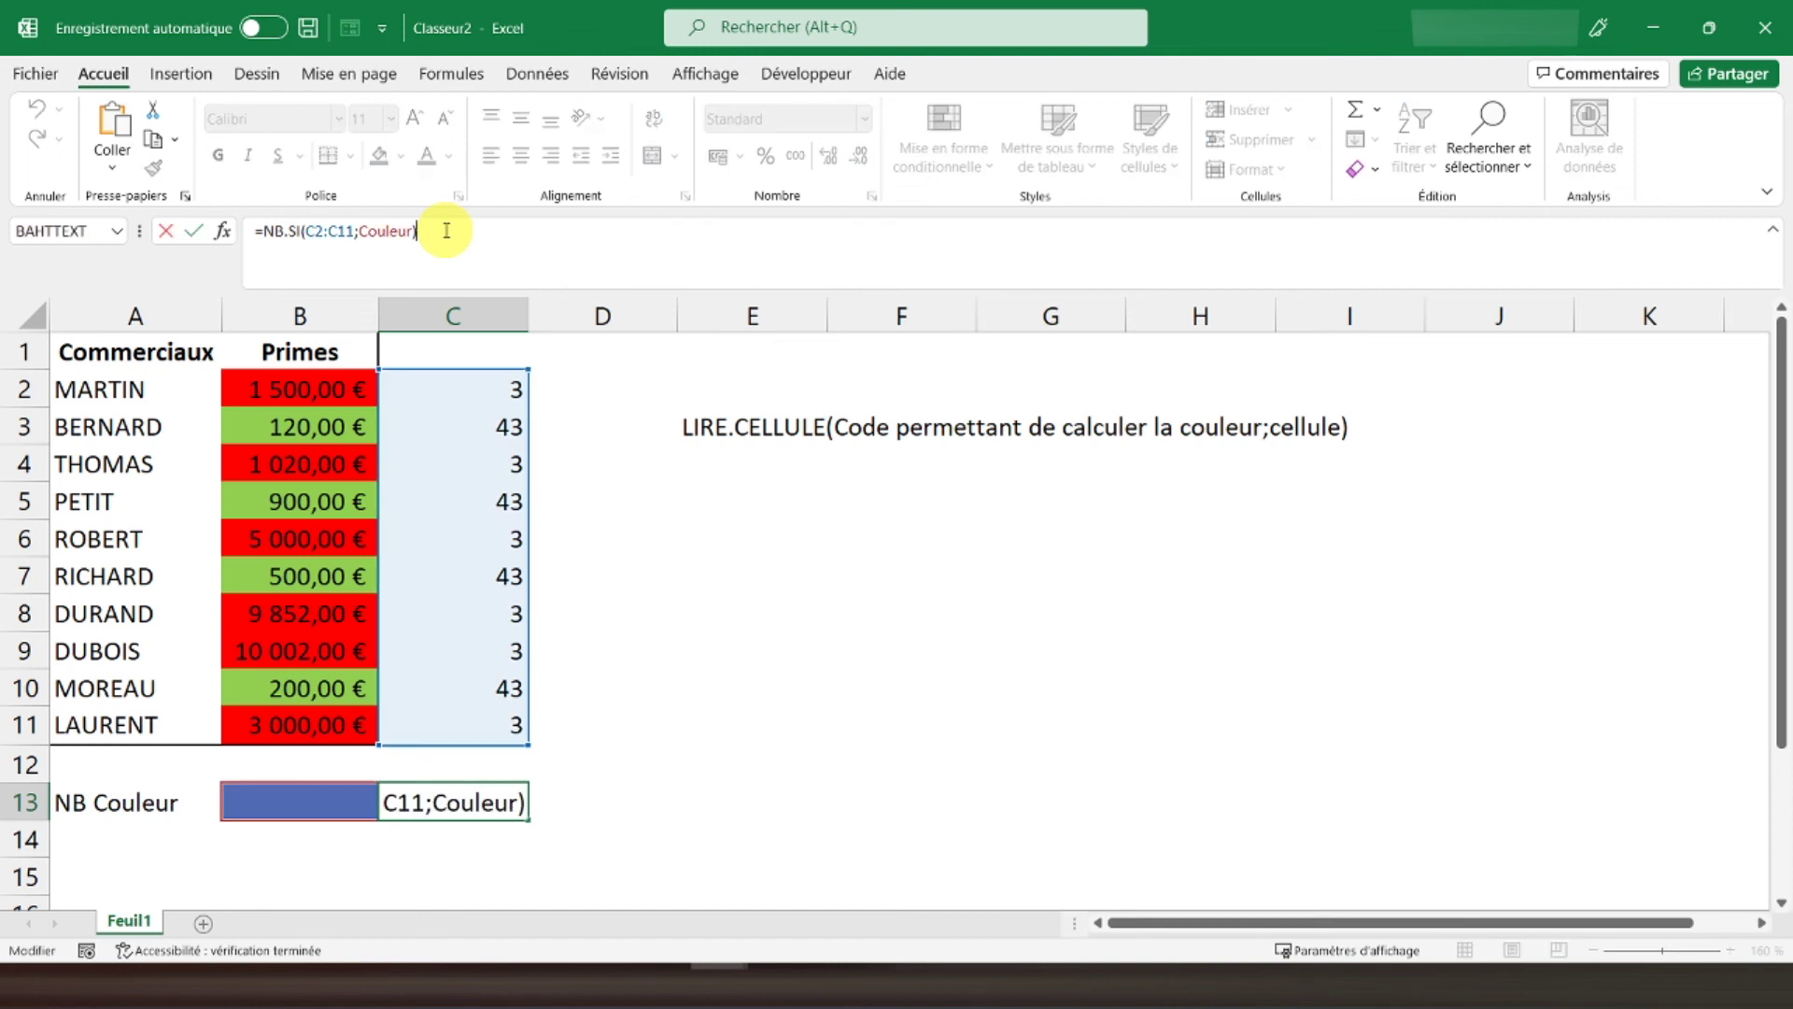
{"action": "key", "text": "Return"}
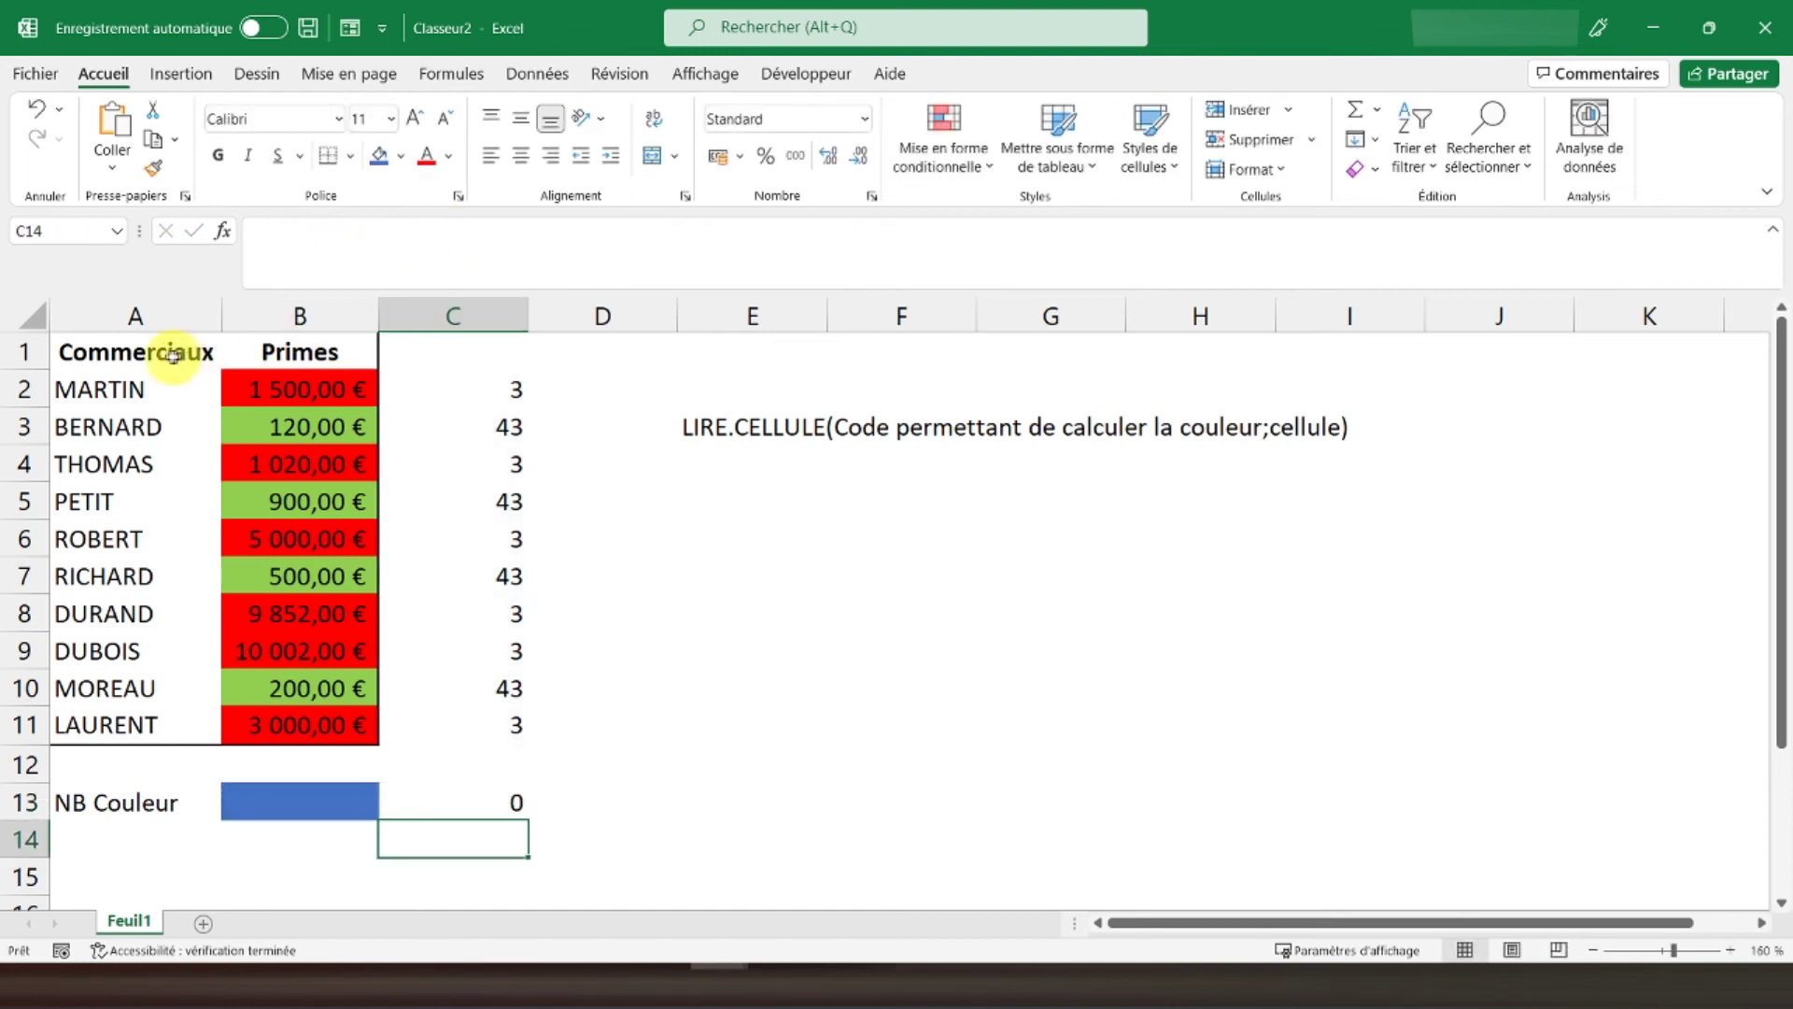
{"action": "left_click", "coordinate": [117, 349]}
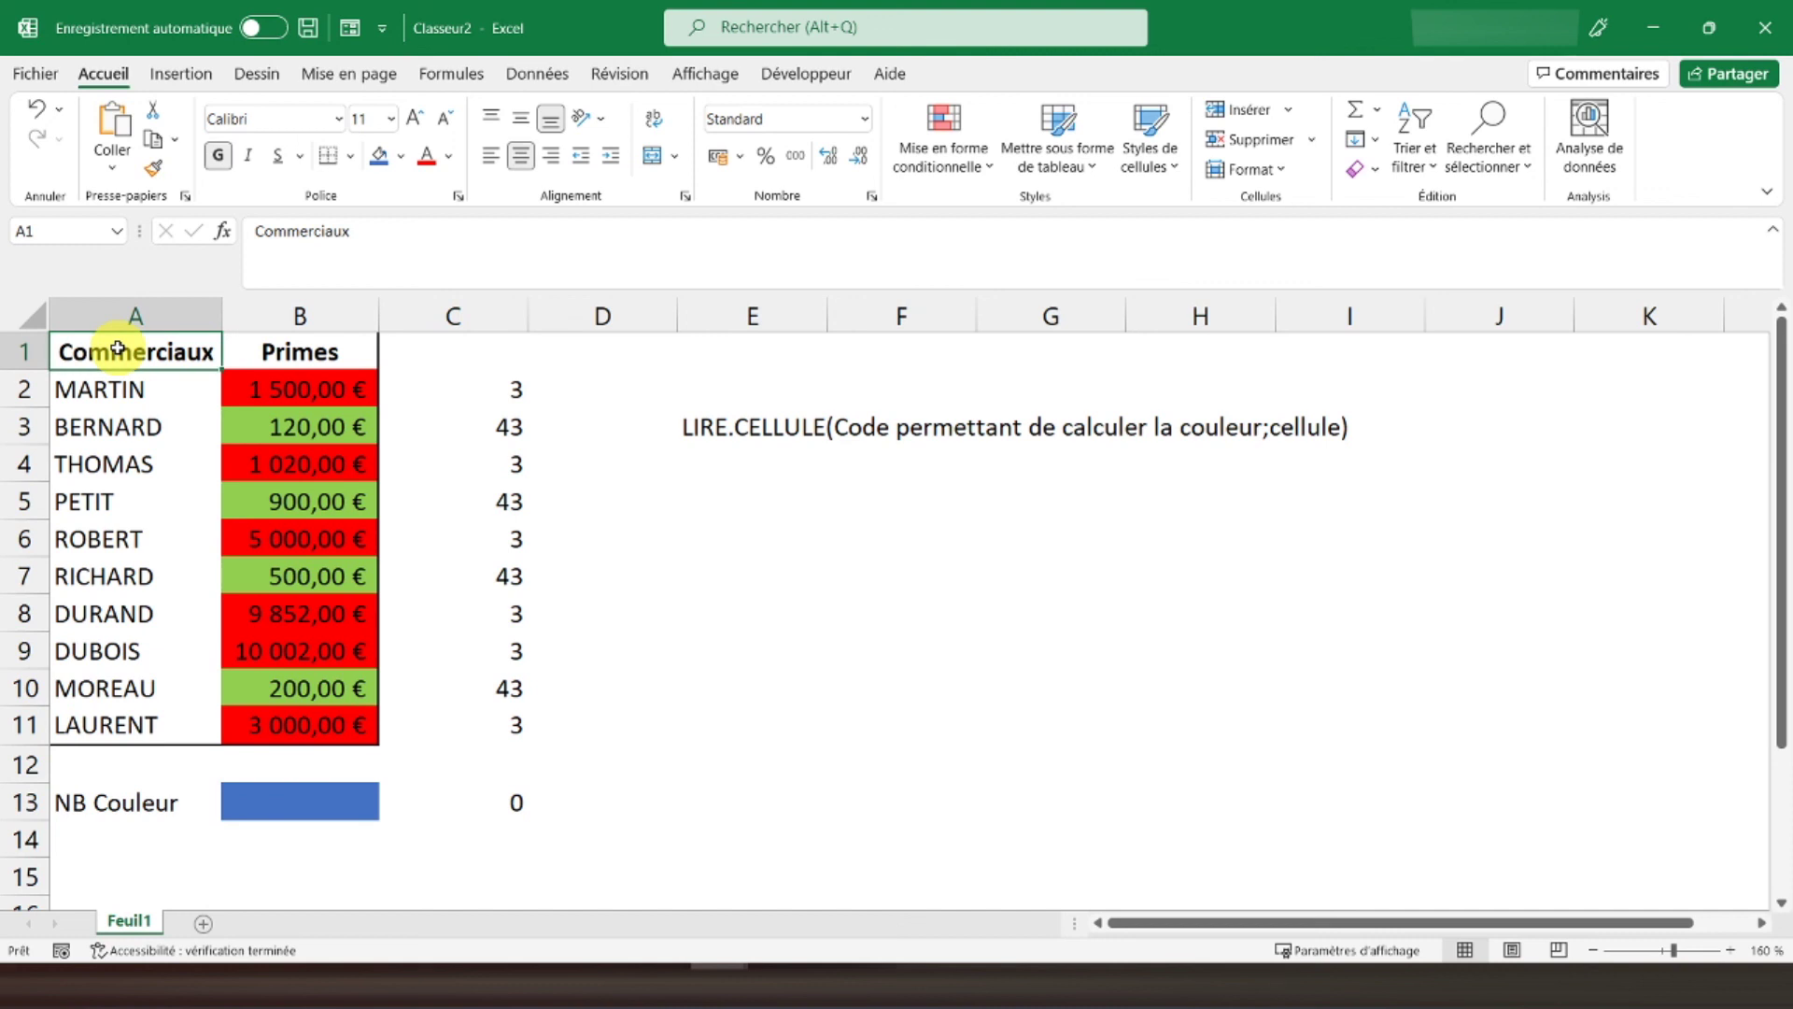